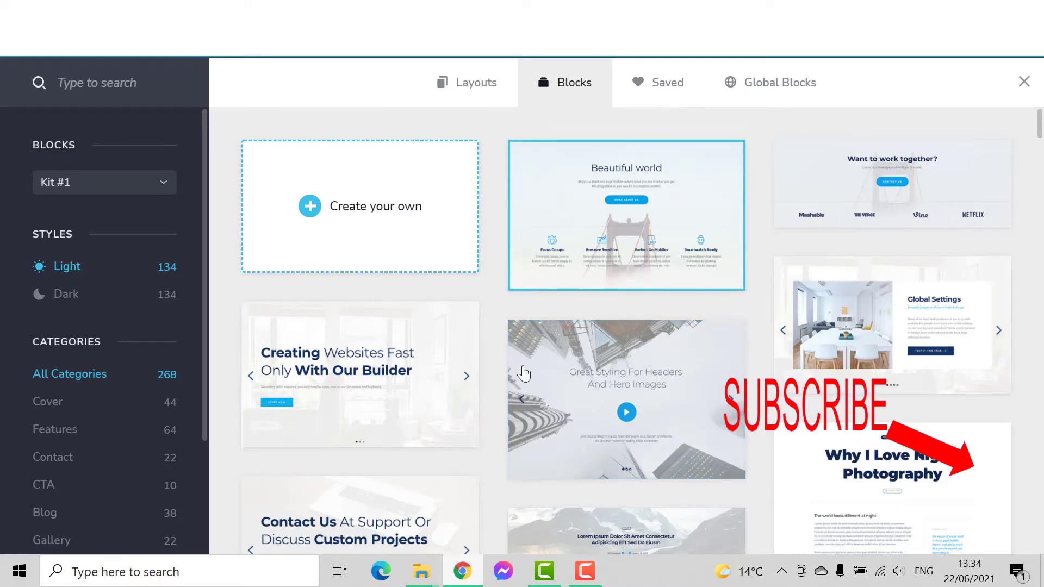
Step: Switch the library from blocks to page layouts and filter them by the Business category
{"action": "left_click", "coordinate": [452, 82]}
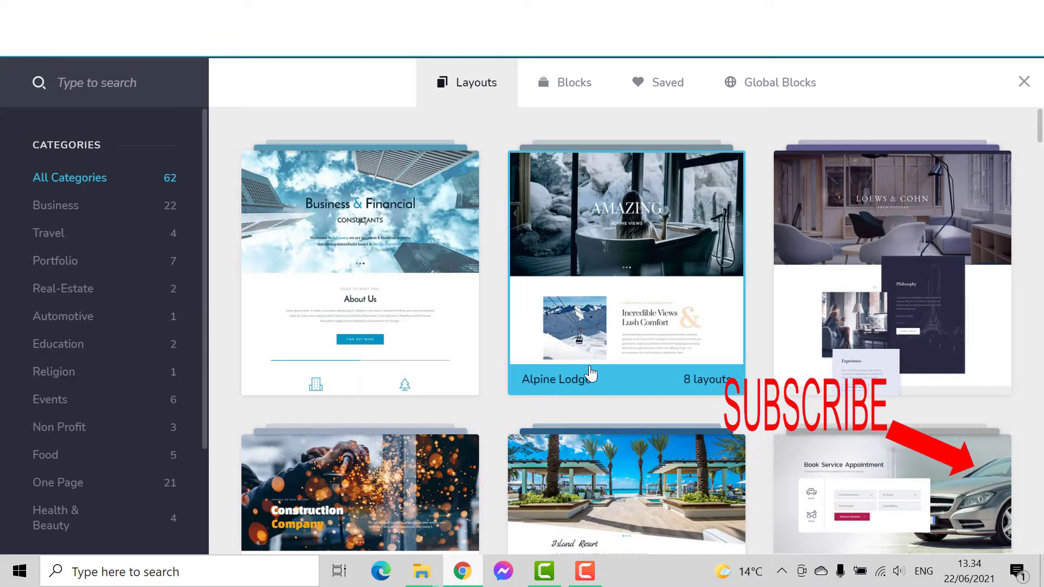
{"action": "scroll", "coordinate": [615, 398], "scroll_direction": "down", "scroll_amount": 3}
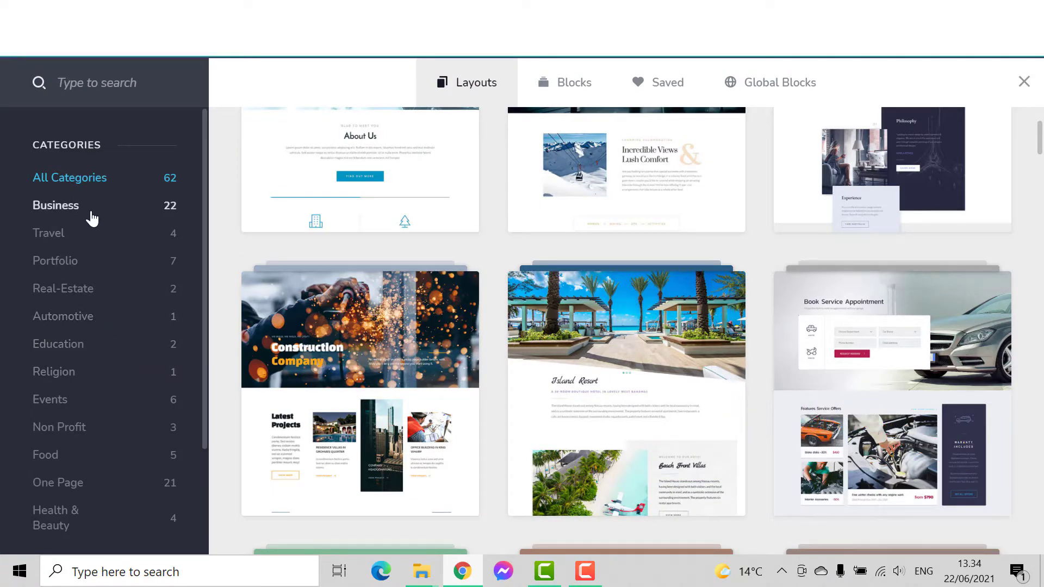
{"action": "left_click", "coordinate": [55, 205]}
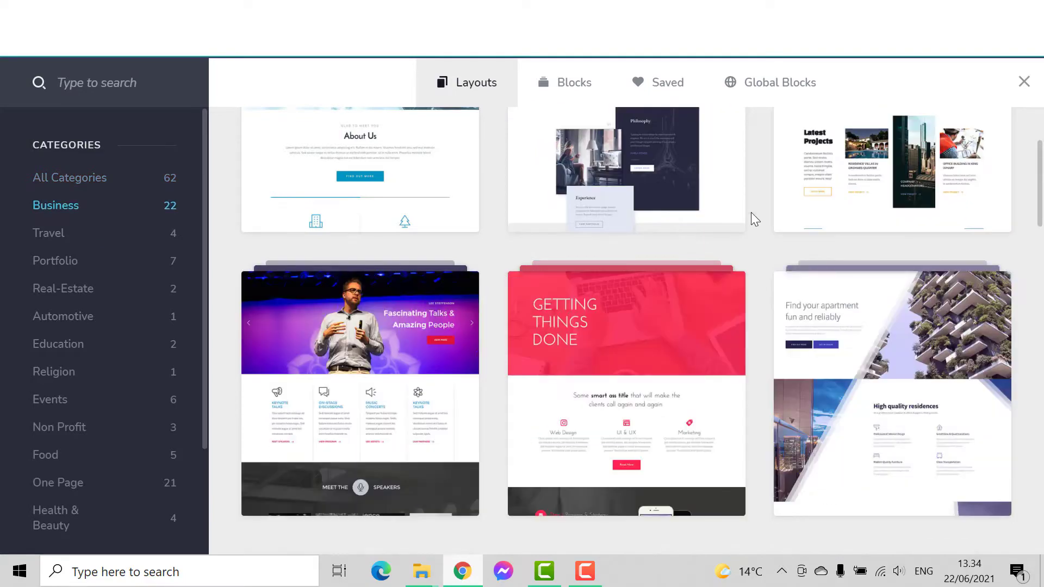
Step: Look through the Business layout previews from the first rows to the end of the list
{"action": "left_click", "coordinate": [793, 329]}
{"action": "scroll", "coordinate": [789, 324], "scroll_direction": "down", "scroll_amount": 5}
{"action": "scroll", "coordinate": [698, 360], "scroll_direction": "up", "scroll_amount": 14}
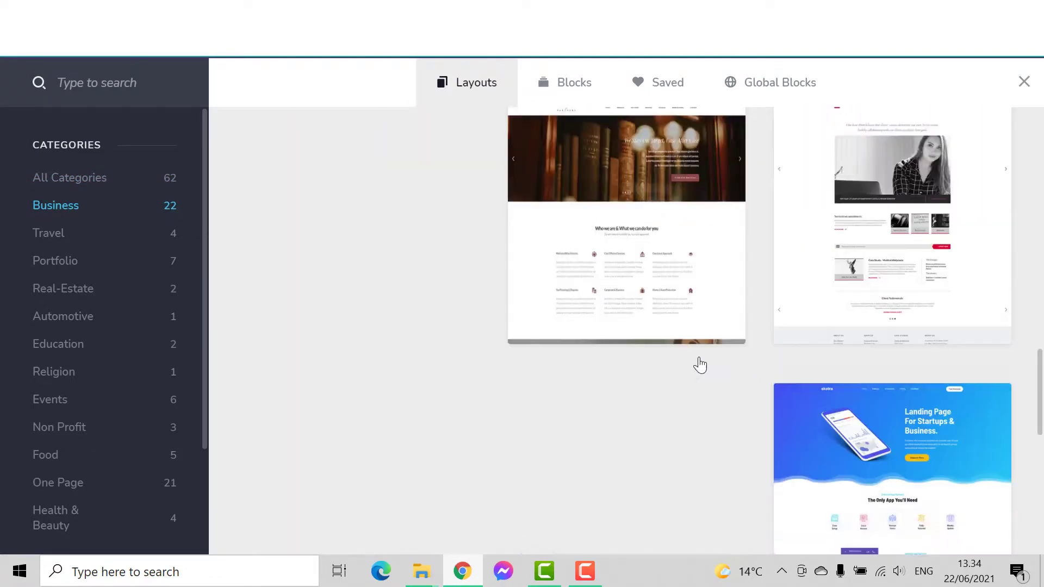
{"action": "scroll", "coordinate": [697, 350], "scroll_direction": "down", "scroll_amount": 5}
{"action": "scroll", "coordinate": [694, 345], "scroll_direction": "up", "scroll_amount": 8}
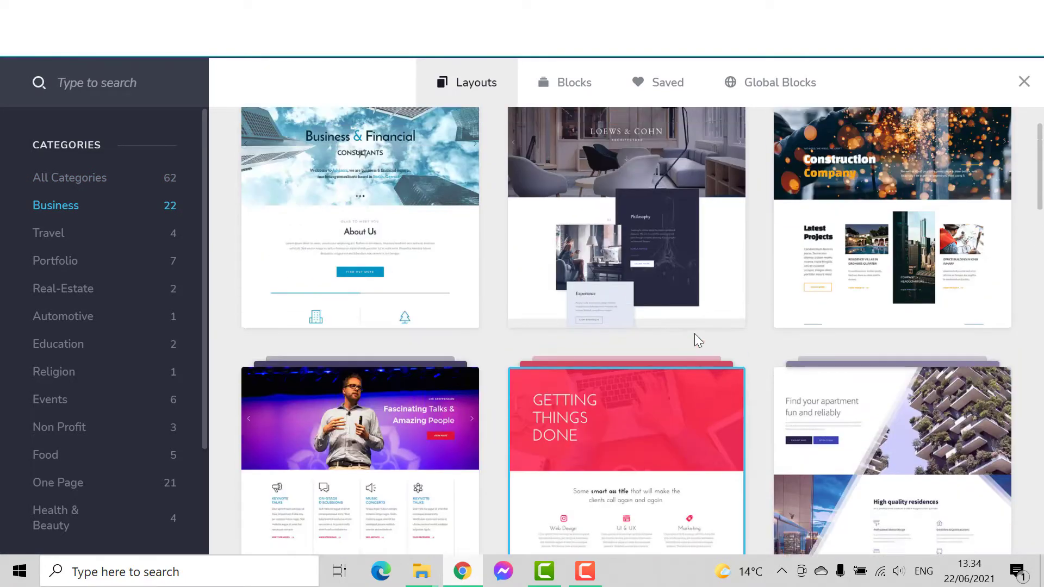
{"action": "scroll", "coordinate": [888, 354], "scroll_direction": "down", "scroll_amount": 5}
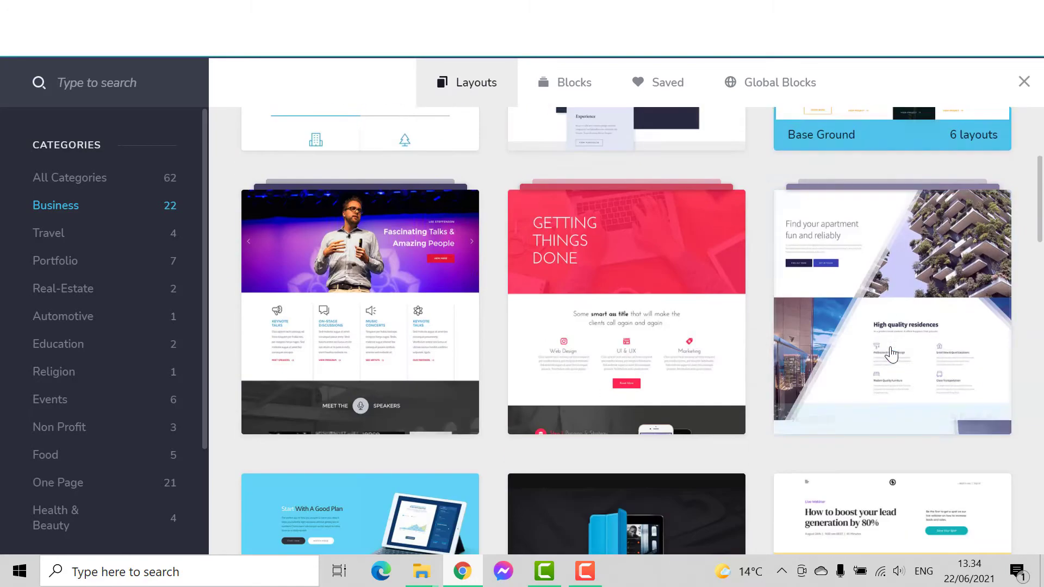
{"action": "scroll", "coordinate": [470, 418], "scroll_direction": "down", "scroll_amount": 5}
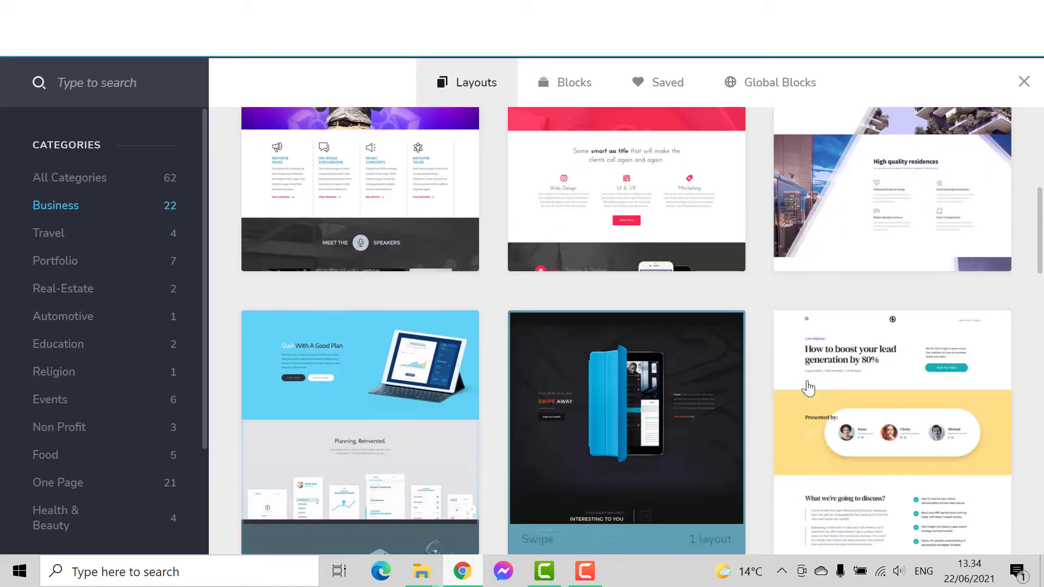
{"action": "scroll", "coordinate": [715, 427], "scroll_direction": "down", "scroll_amount": 8}
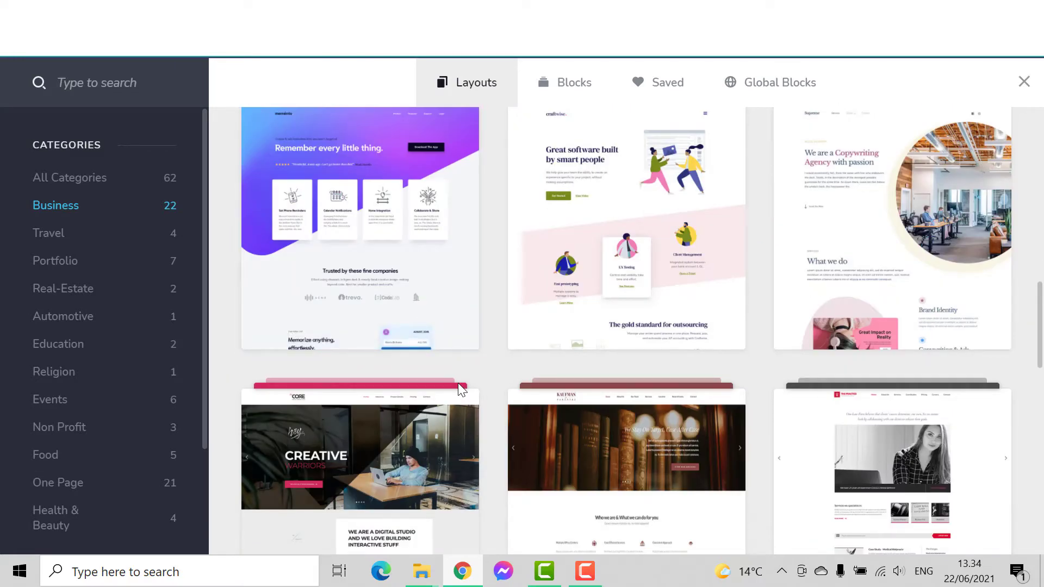
{"action": "scroll", "coordinate": [458, 383], "scroll_direction": "down", "scroll_amount": 7}
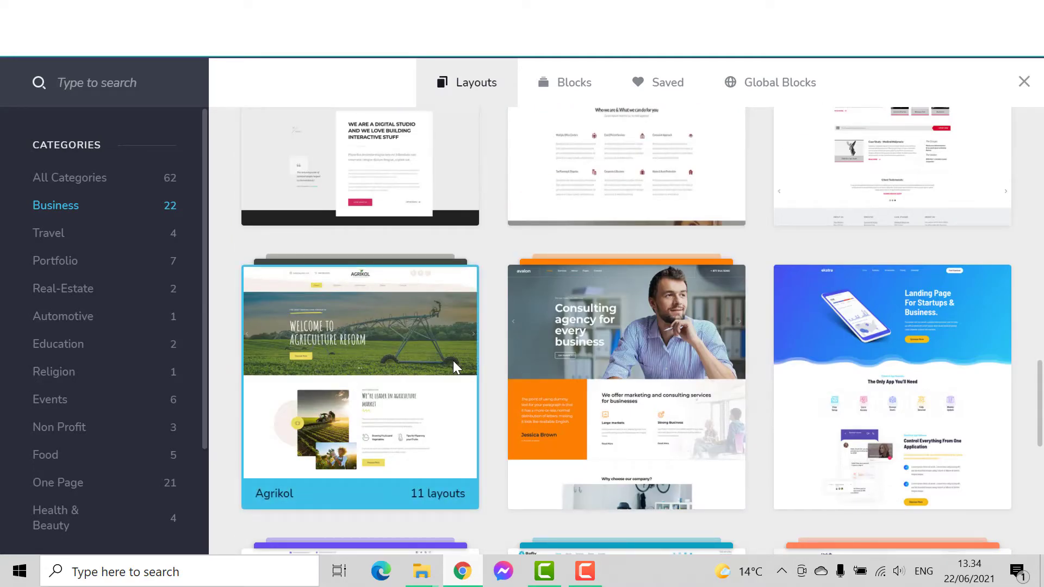
{"action": "scroll", "coordinate": [452, 361], "scroll_direction": "down", "scroll_amount": 5}
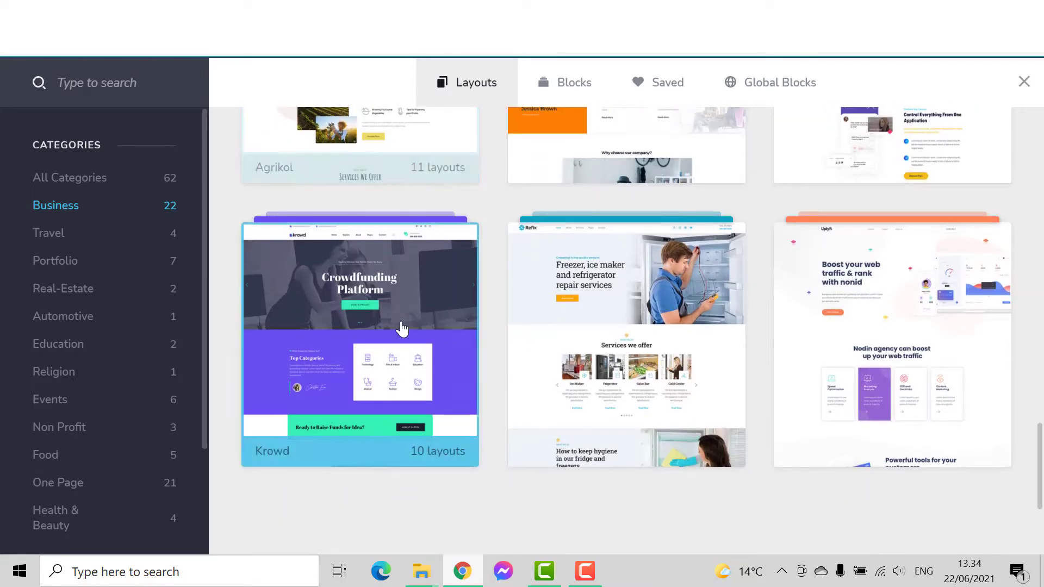
Step: Browse the layouts in the Travel category and then those in the Portfolio category
{"action": "left_click", "coordinate": [101, 235]}
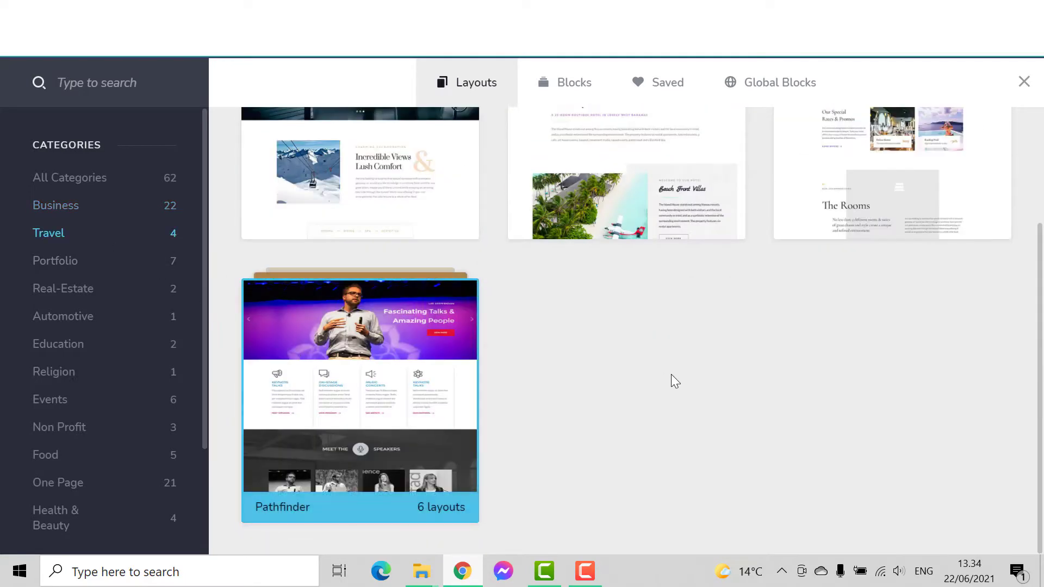
{"action": "scroll", "coordinate": [671, 375], "scroll_direction": "up", "scroll_amount": 3}
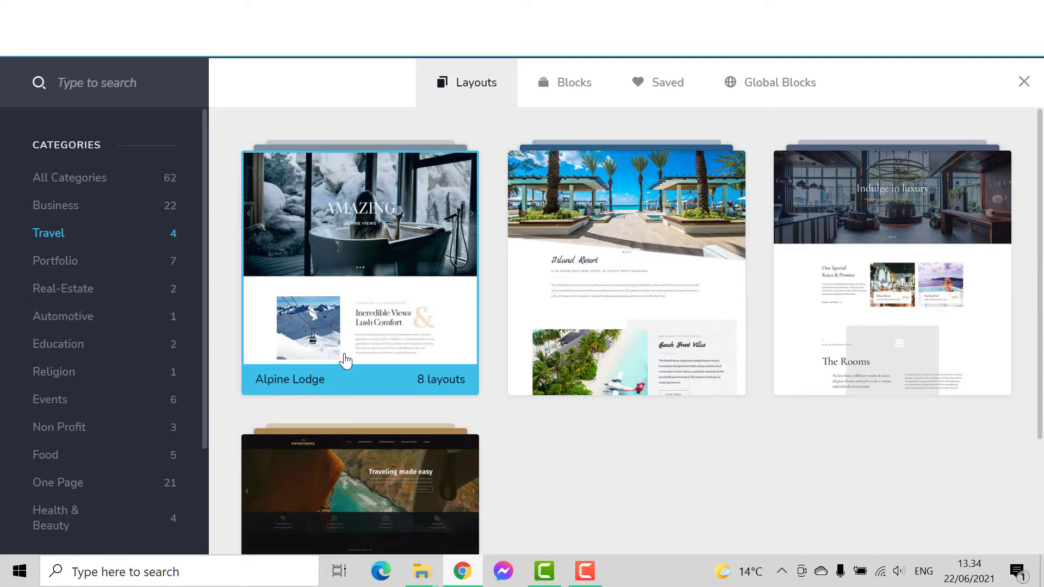
{"action": "scroll", "coordinate": [408, 391], "scroll_direction": "down", "scroll_amount": 3}
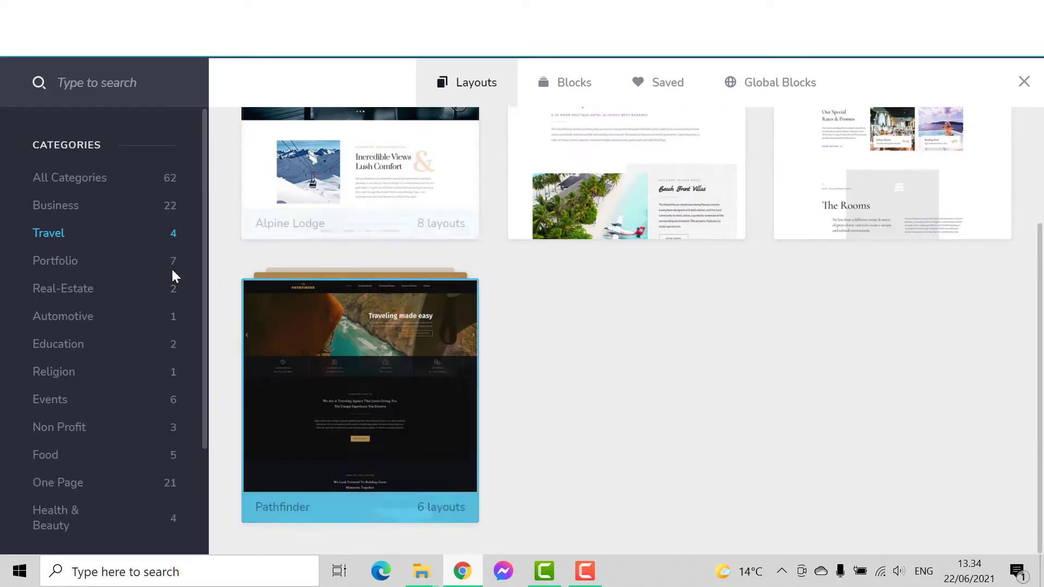
{"action": "left_click", "coordinate": [100, 263]}
{"action": "scroll", "coordinate": [802, 416], "scroll_direction": "up", "scroll_amount": 3}
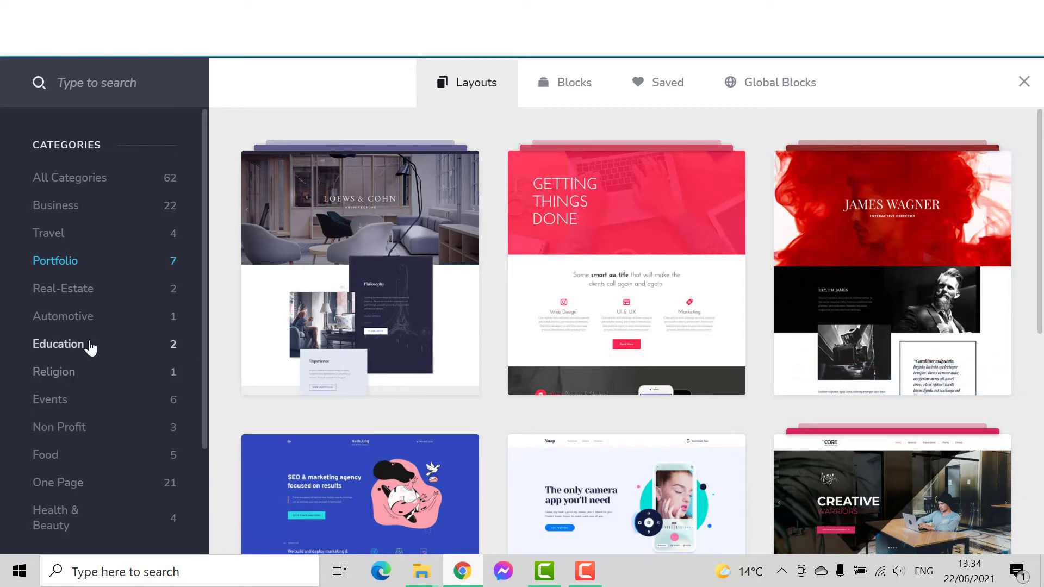
Step: View the Automotive and Real-Estate layouts and check which other categories are offered
{"action": "left_click", "coordinate": [91, 321]}
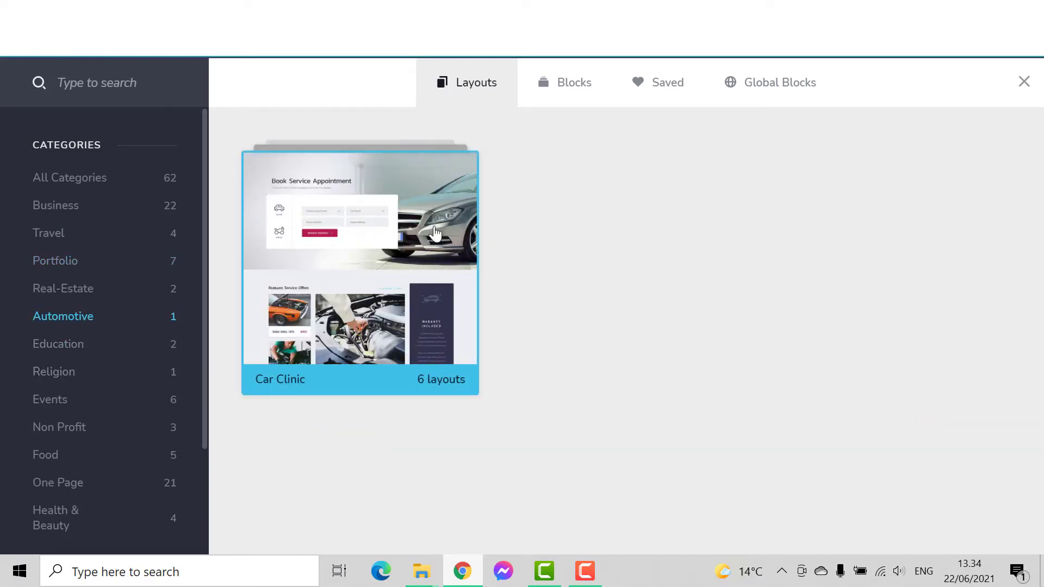
{"action": "left_click", "coordinate": [76, 293]}
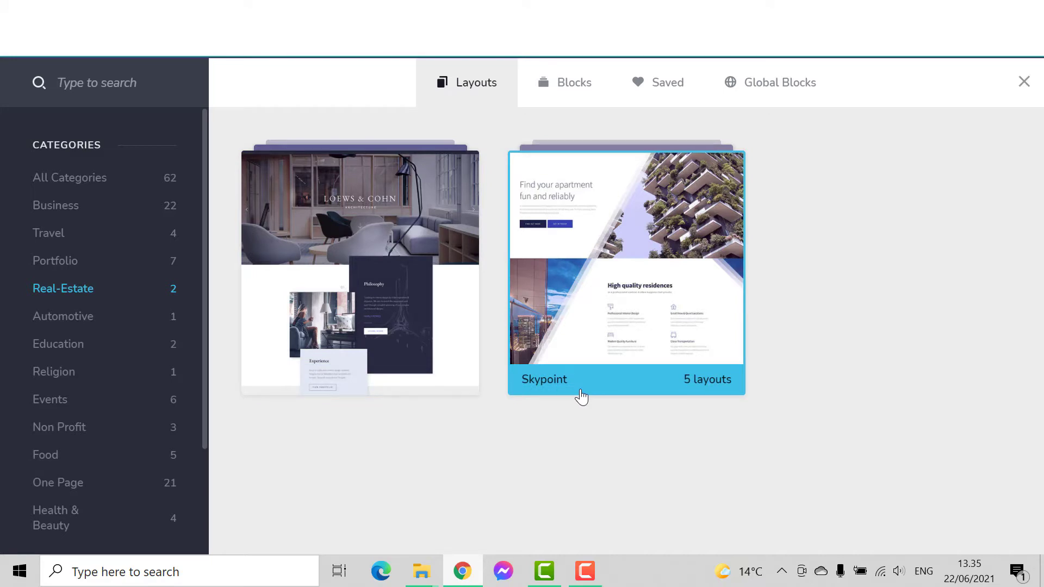
{"action": "scroll", "coordinate": [126, 392], "scroll_direction": "down", "scroll_amount": 3}
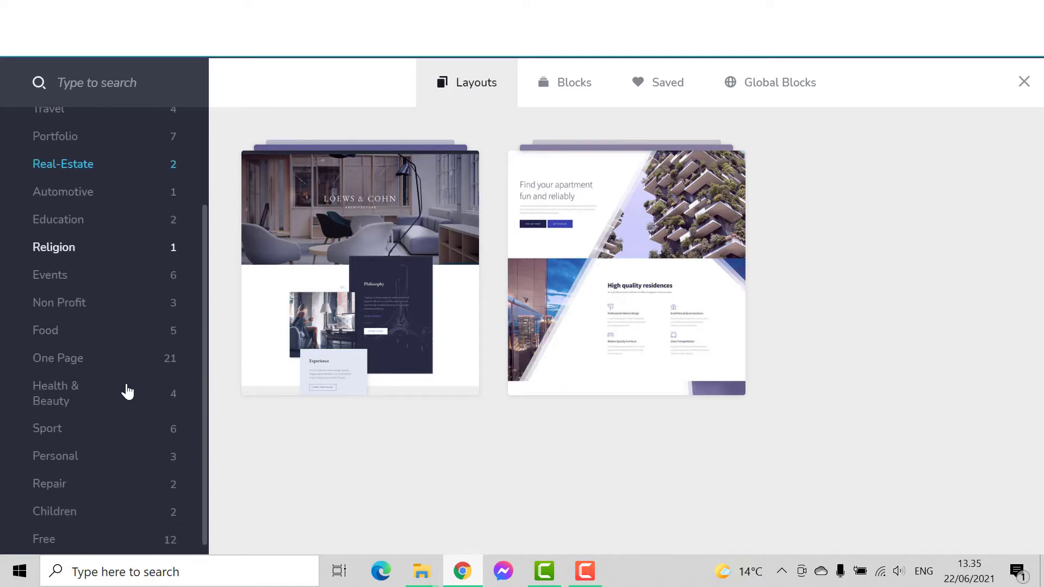
{"action": "scroll", "coordinate": [126, 391], "scroll_direction": "up", "scroll_amount": 3}
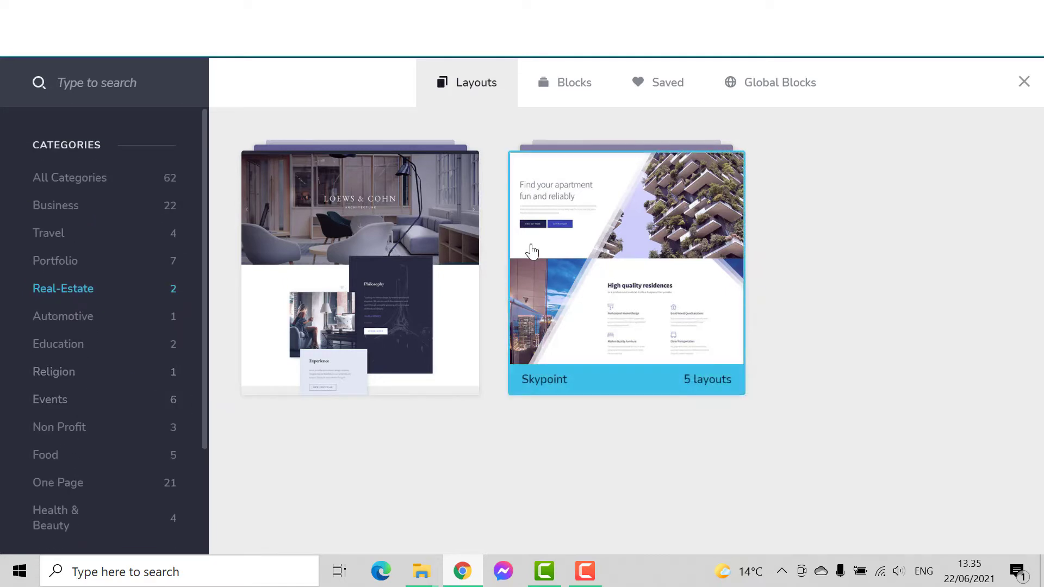
Step: View the layouts in the Events, Personal, Repair and Religion categories one after another
{"action": "left_click", "coordinate": [89, 401]}
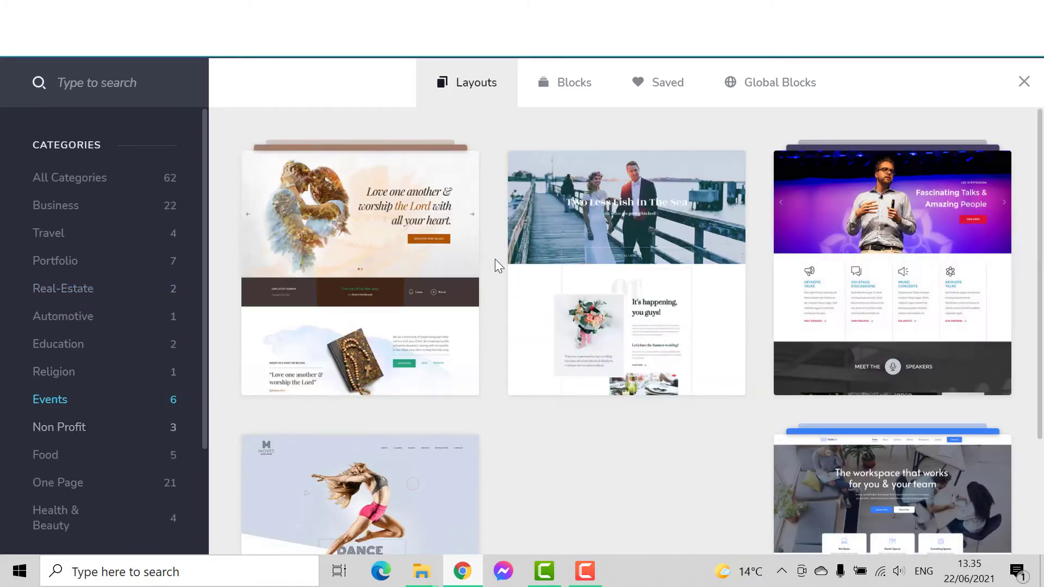
{"action": "scroll", "coordinate": [103, 354], "scroll_direction": "down", "scroll_amount": 3}
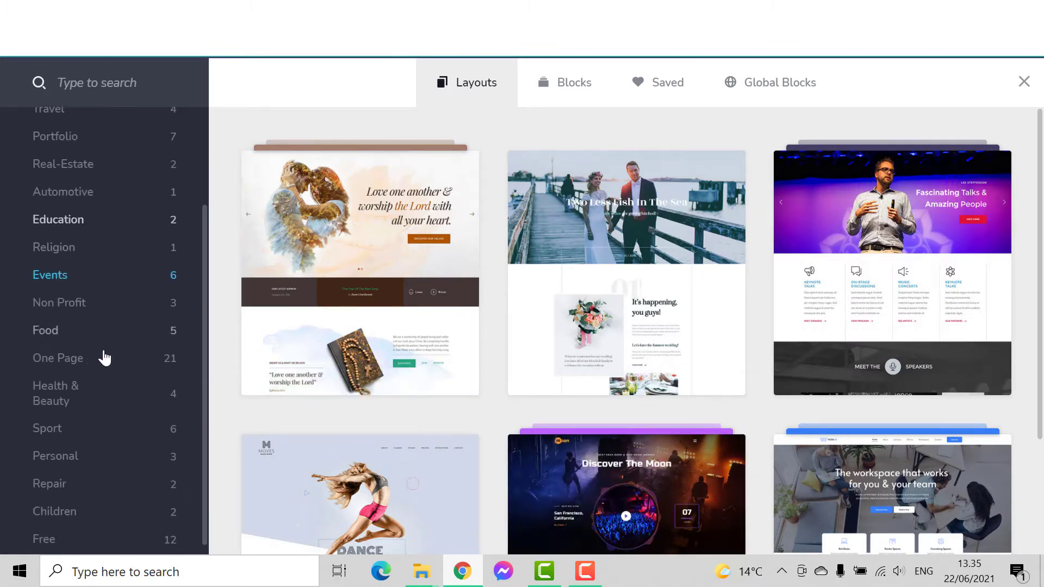
{"action": "left_click", "coordinate": [81, 457]}
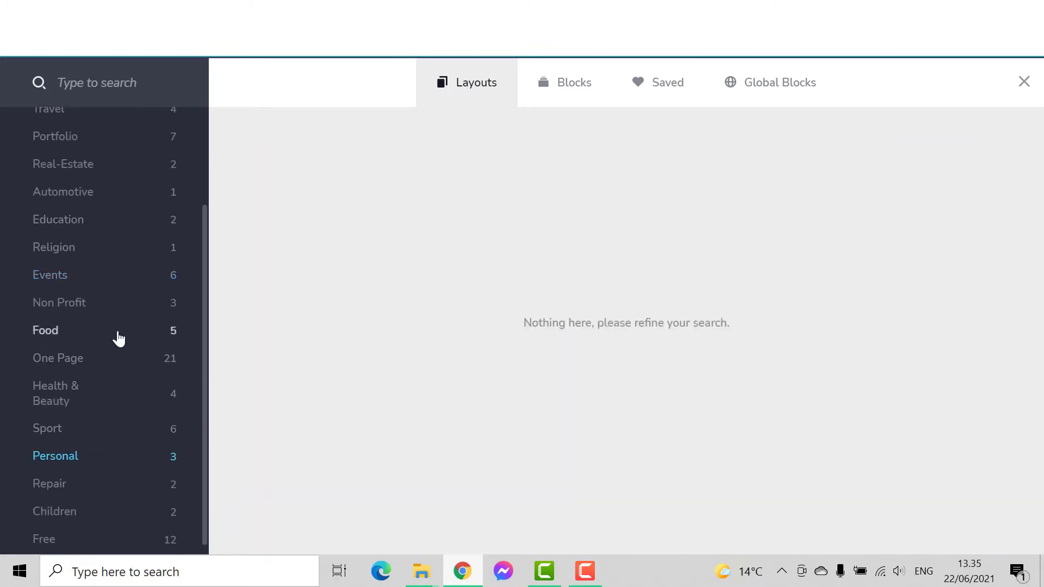
{"action": "left_click", "coordinate": [72, 483]}
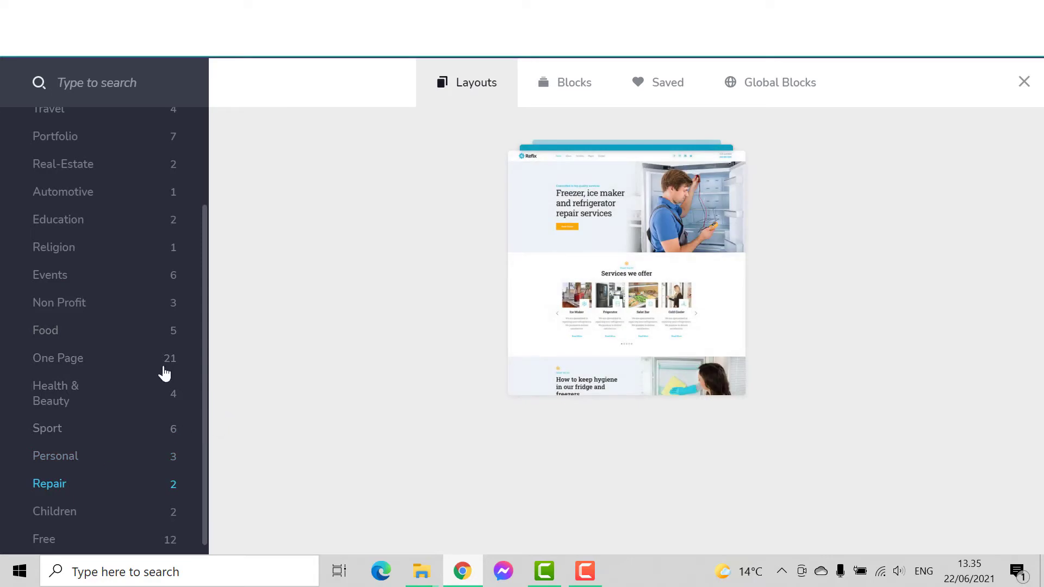
{"action": "left_click", "coordinate": [67, 248]}
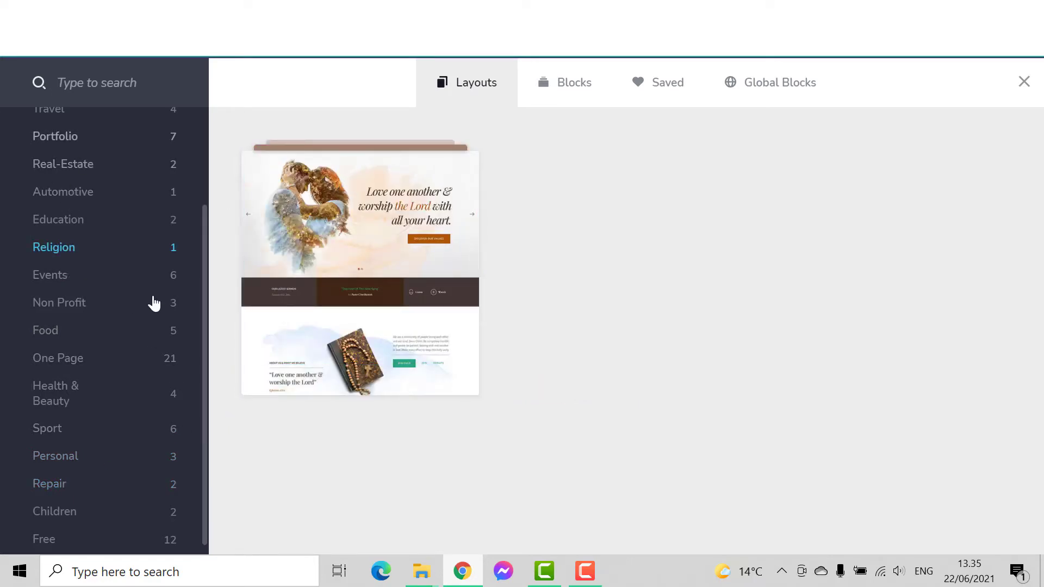
Step: Show the layouts of all categories again and look through them
{"action": "scroll", "coordinate": [156, 298], "scroll_direction": "up", "scroll_amount": 3}
{"action": "left_click", "coordinate": [122, 185]}
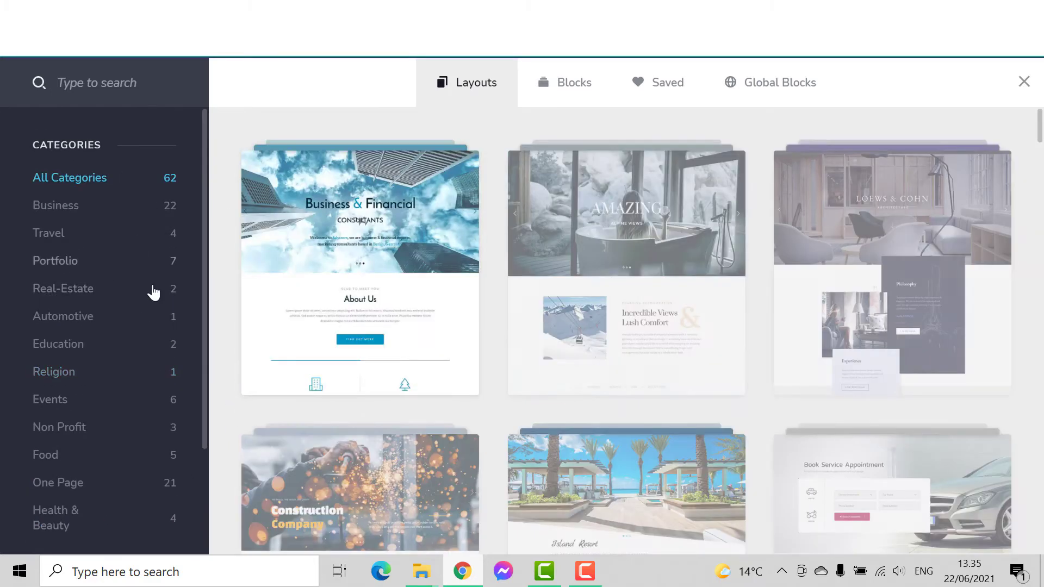
{"action": "scroll", "coordinate": [804, 488], "scroll_direction": "down", "scroll_amount": 9}
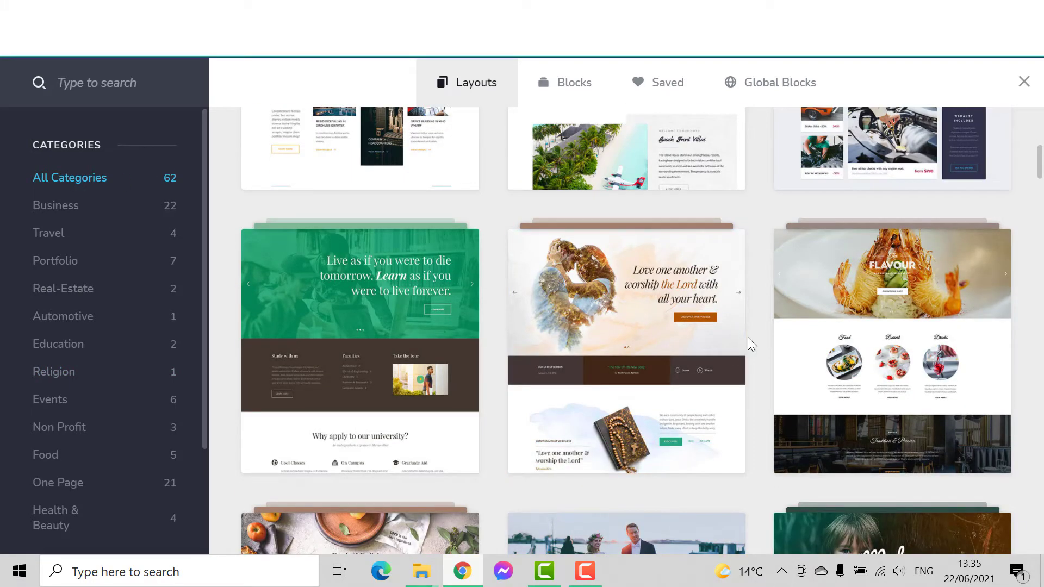
{"action": "scroll", "coordinate": [749, 338], "scroll_direction": "down", "scroll_amount": 15}
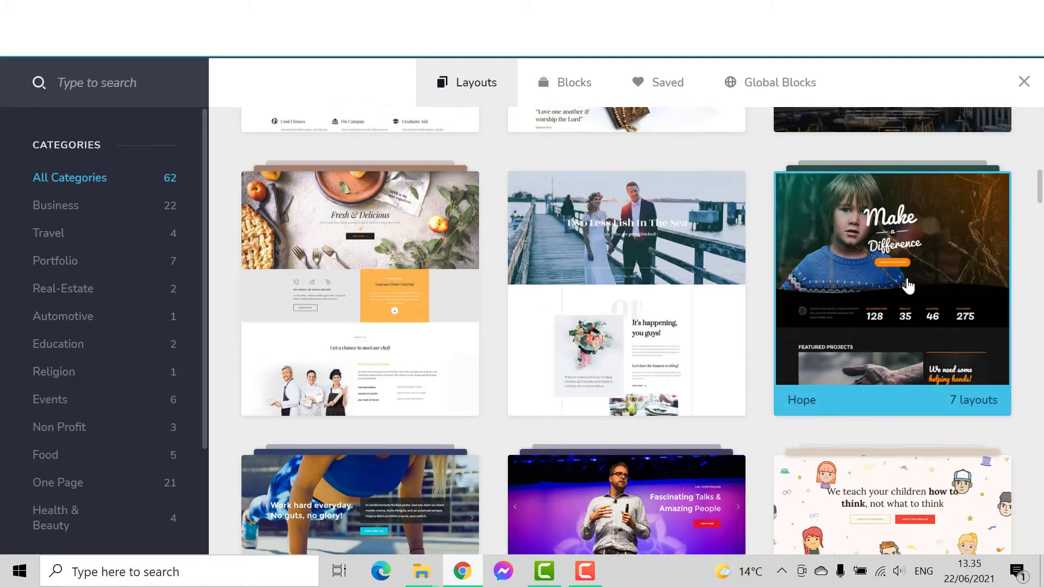
{"action": "scroll", "coordinate": [644, 393], "scroll_direction": "up", "scroll_amount": 20}
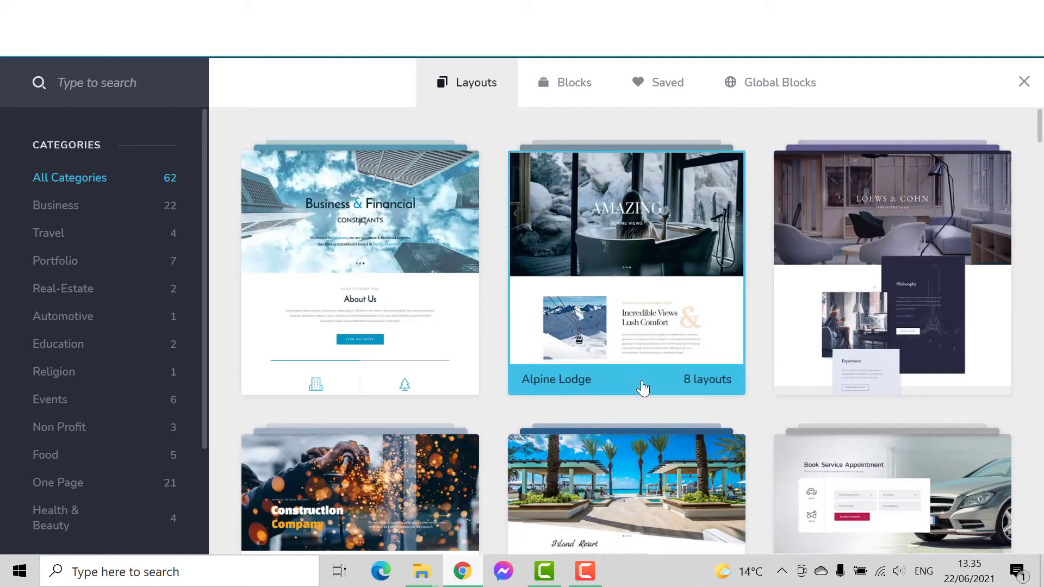
Step: Open the Architekt layout pack and preview its About, Portfolio, Services and Works pages
{"action": "left_click", "coordinate": [925, 263]}
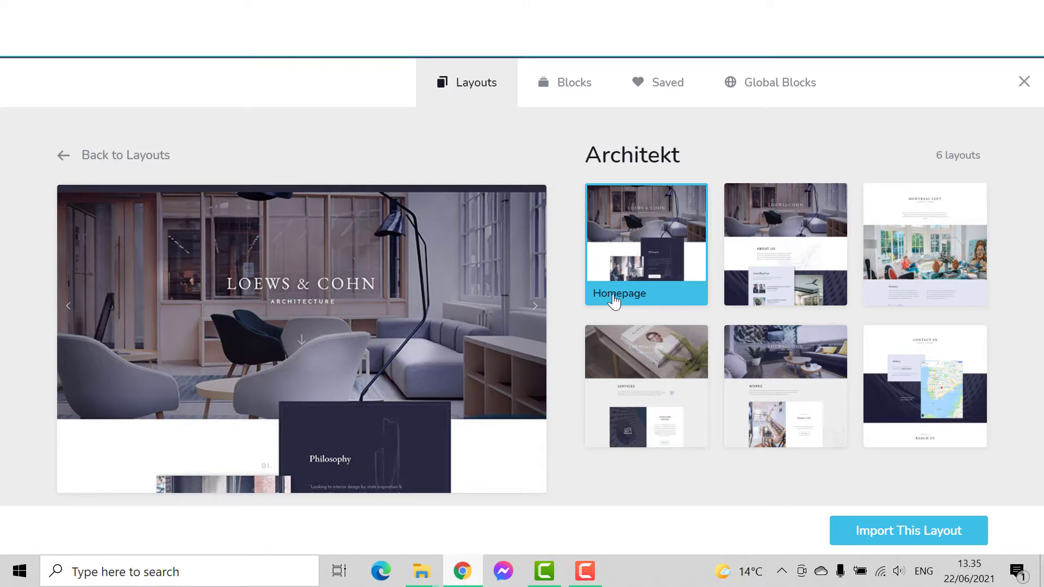
{"action": "left_click", "coordinate": [768, 286]}
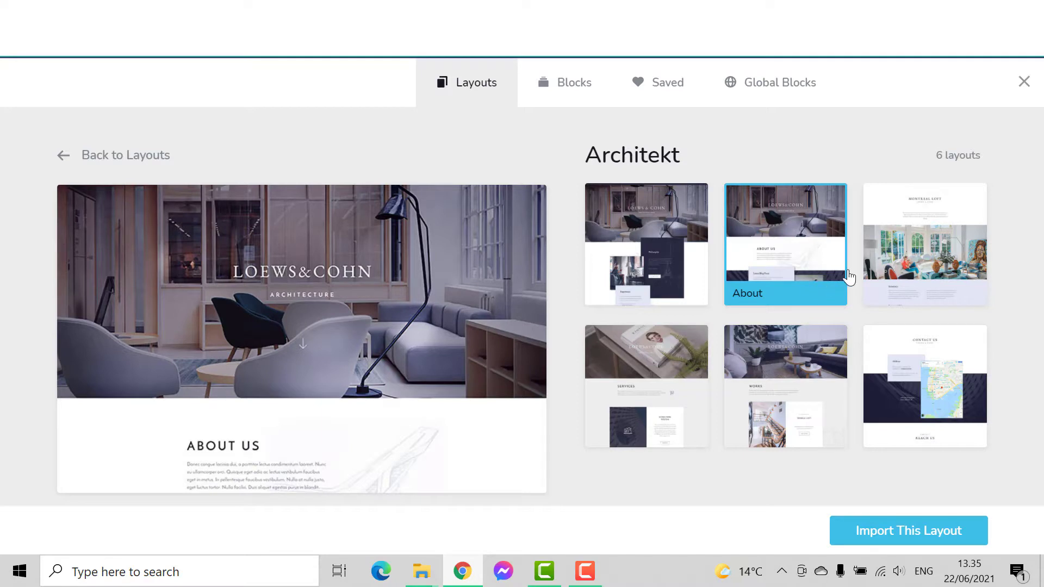
{"action": "left_click", "coordinate": [884, 272]}
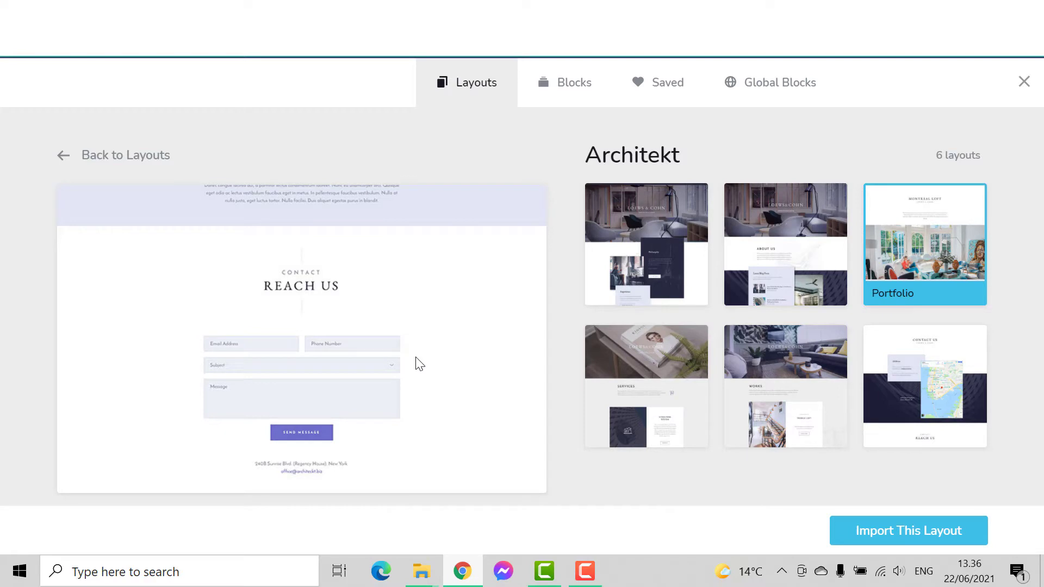
{"action": "left_click", "coordinate": [613, 389]}
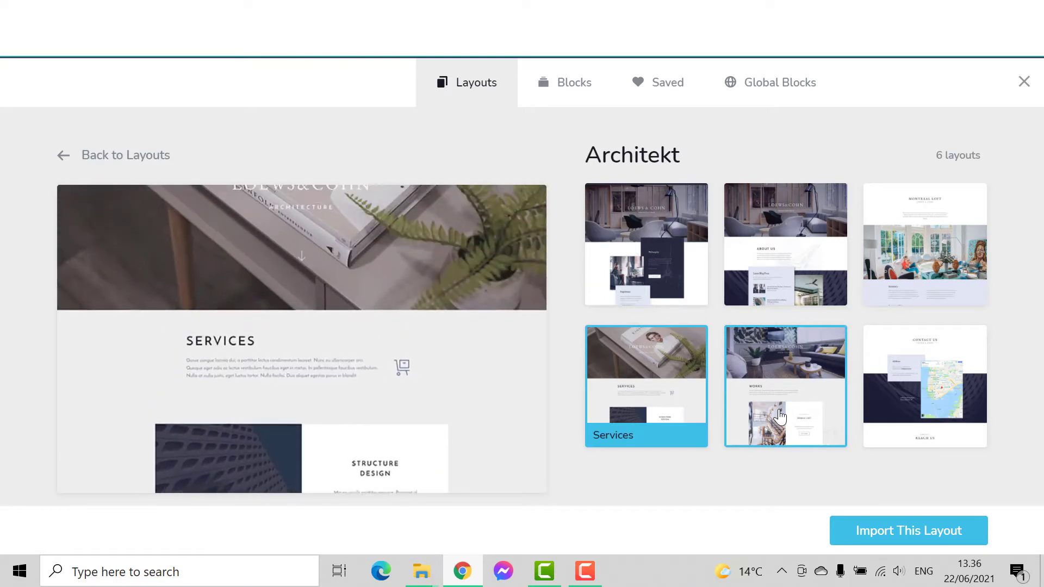
{"action": "left_click", "coordinate": [780, 416]}
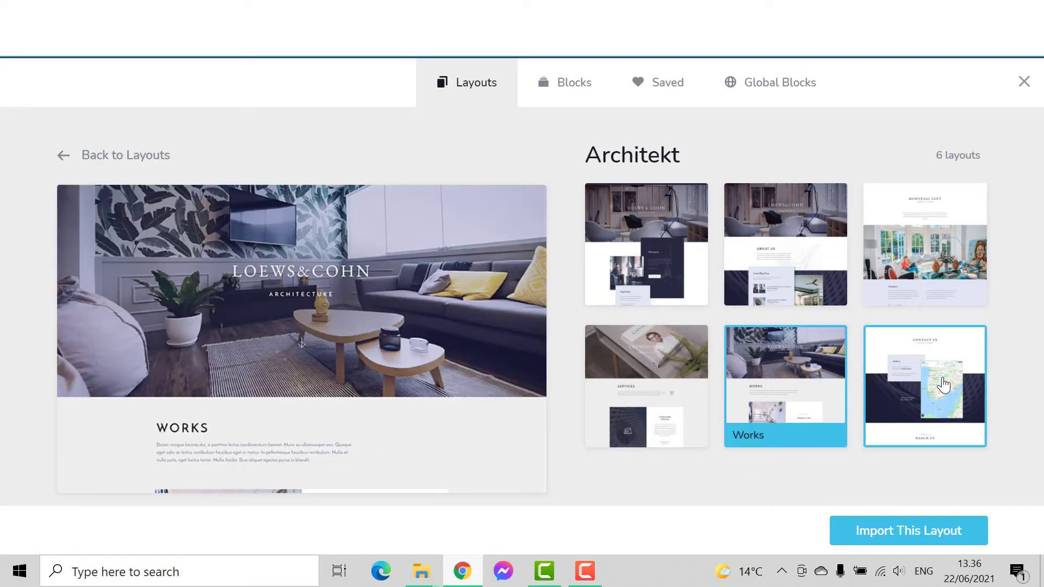
Step: Compare the Portfolio and Works page previews of the Architekt pack, ending on Works
{"action": "left_click", "coordinate": [919, 255]}
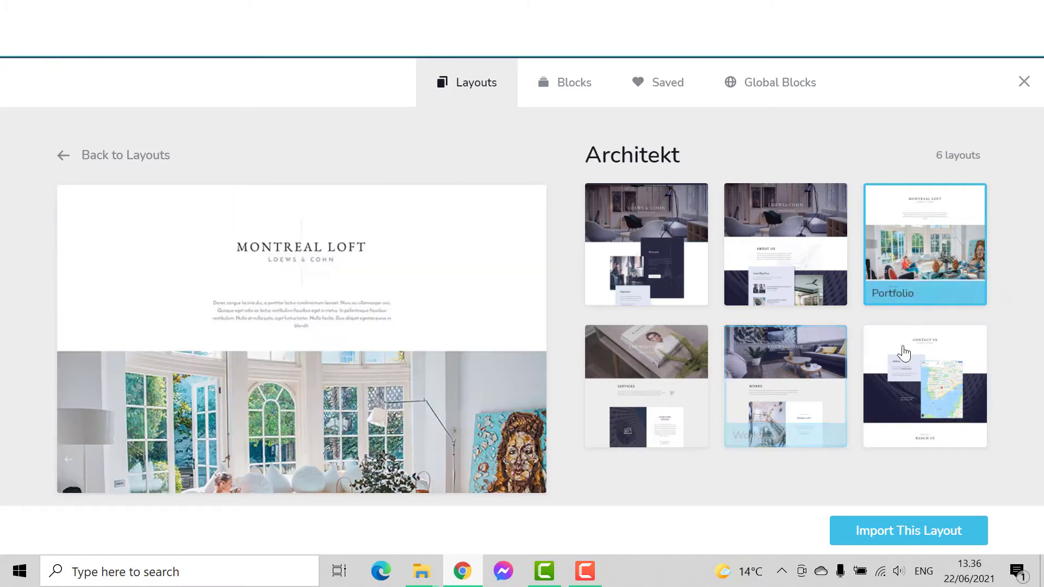
{"action": "left_click", "coordinate": [813, 397]}
{"action": "left_click", "coordinate": [904, 286]}
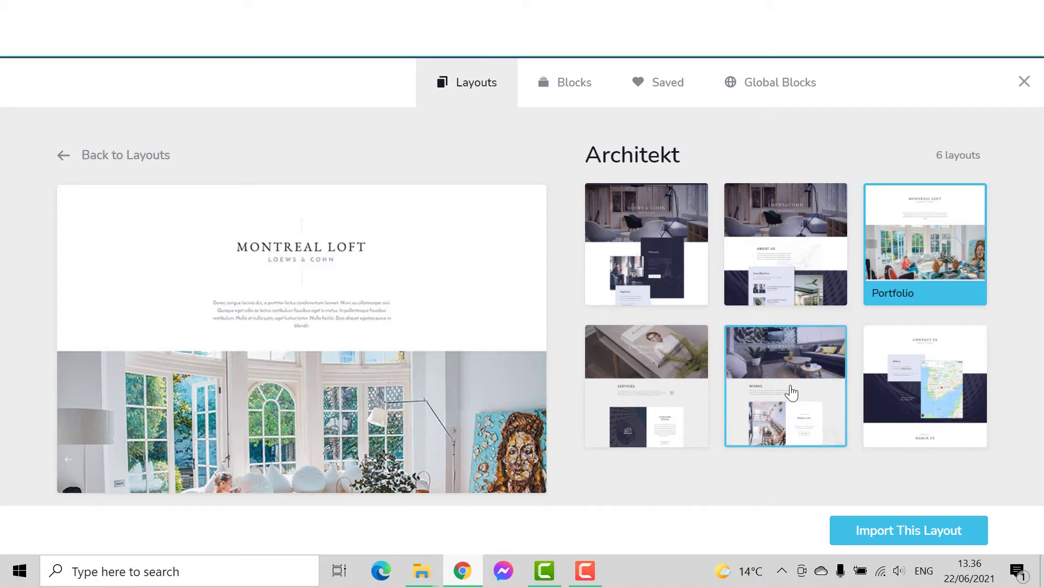
{"action": "left_click", "coordinate": [788, 389]}
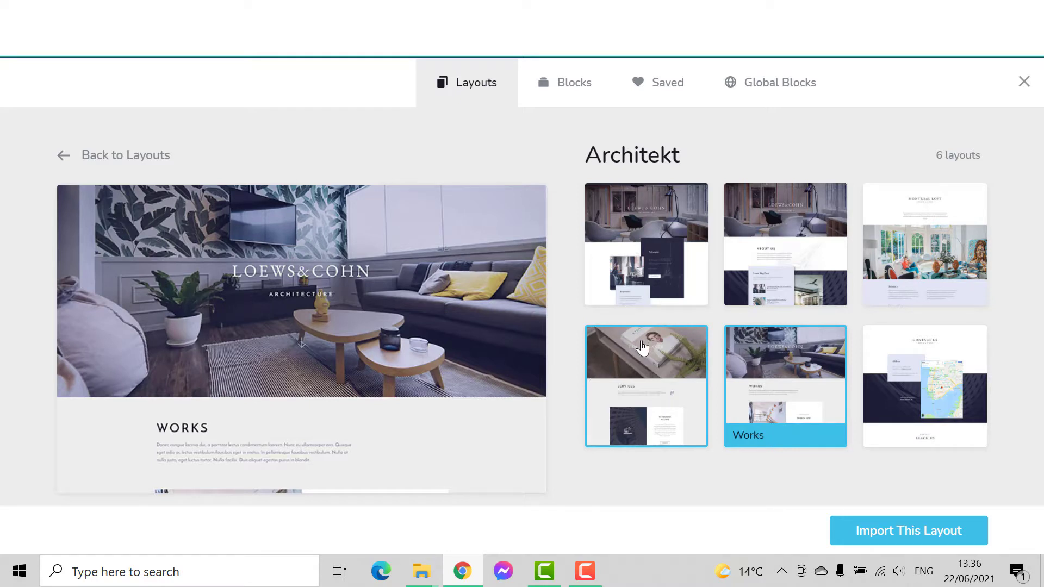
Step: Preview the Architekt pack's Contact page, and import the pack's home page layout into the page
{"action": "left_click", "coordinate": [919, 375]}
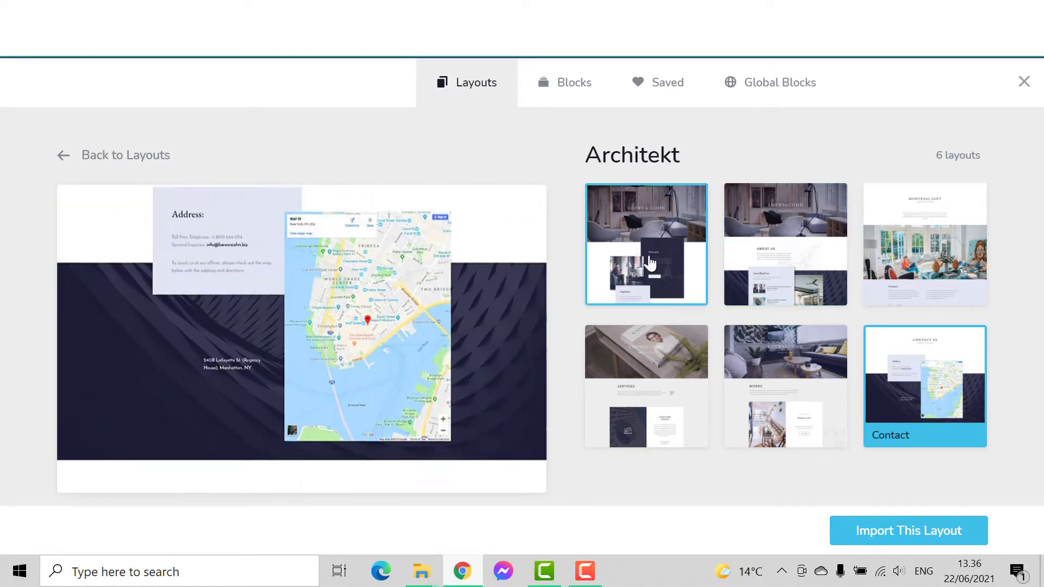
{"action": "left_click", "coordinate": [650, 261]}
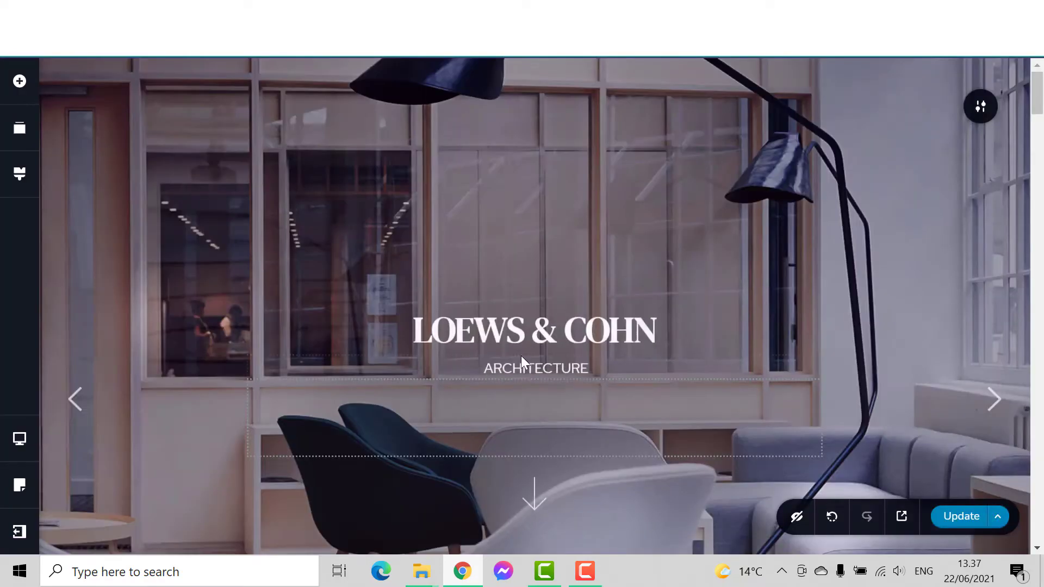
Step: Look through the imported page from the header to the Reach Us contact form and back
{"action": "scroll", "coordinate": [571, 299], "scroll_direction": "down", "scroll_amount": 15}
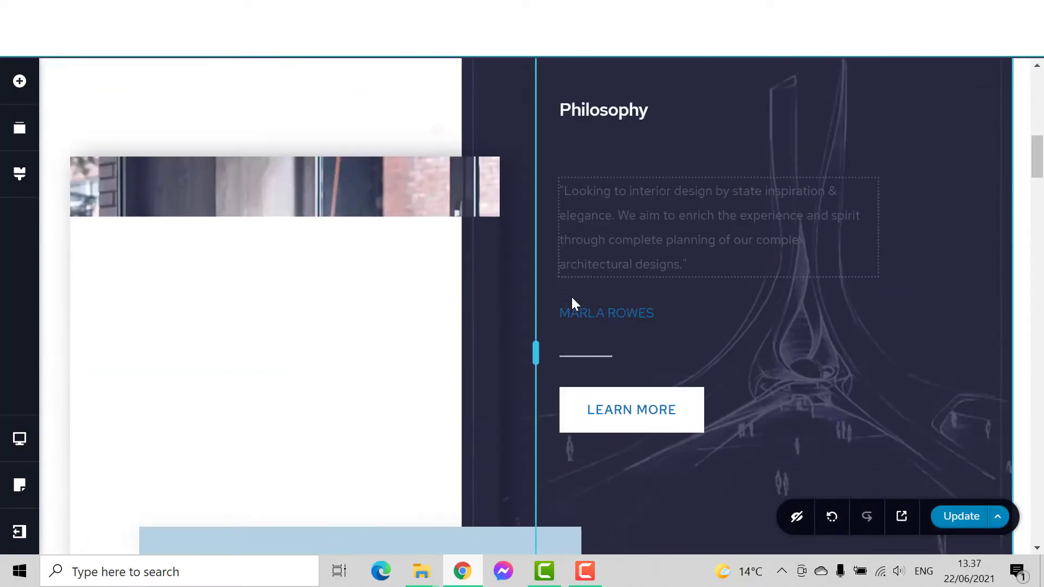
{"action": "scroll", "coordinate": [573, 305], "scroll_direction": "down", "scroll_amount": 20}
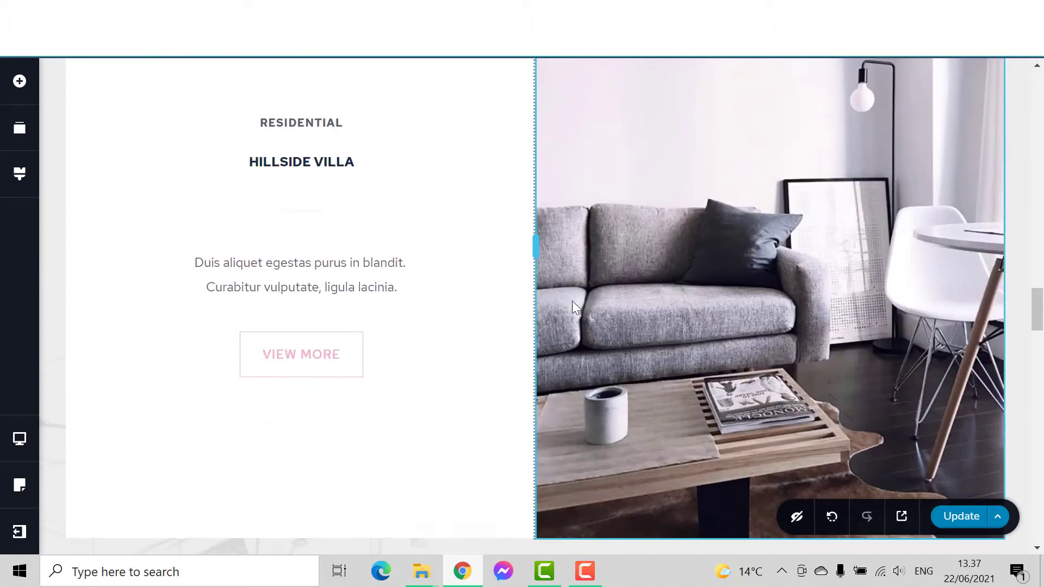
{"action": "scroll", "coordinate": [573, 303], "scroll_direction": "down", "scroll_amount": 10}
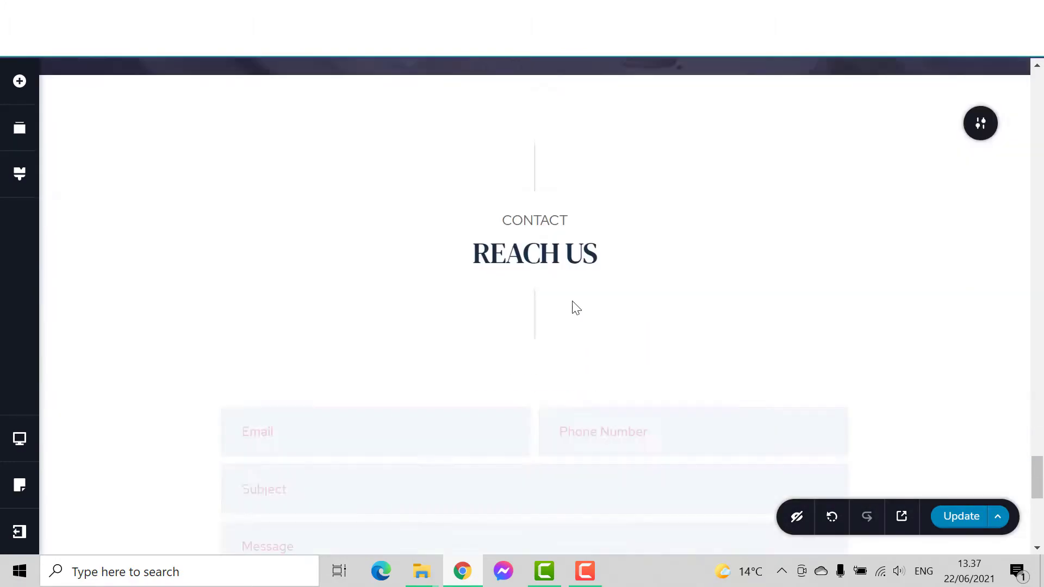
{"action": "scroll", "coordinate": [574, 302], "scroll_direction": "up", "scroll_amount": 8}
{"action": "scroll", "coordinate": [572, 300], "scroll_direction": "up", "scroll_amount": 20}
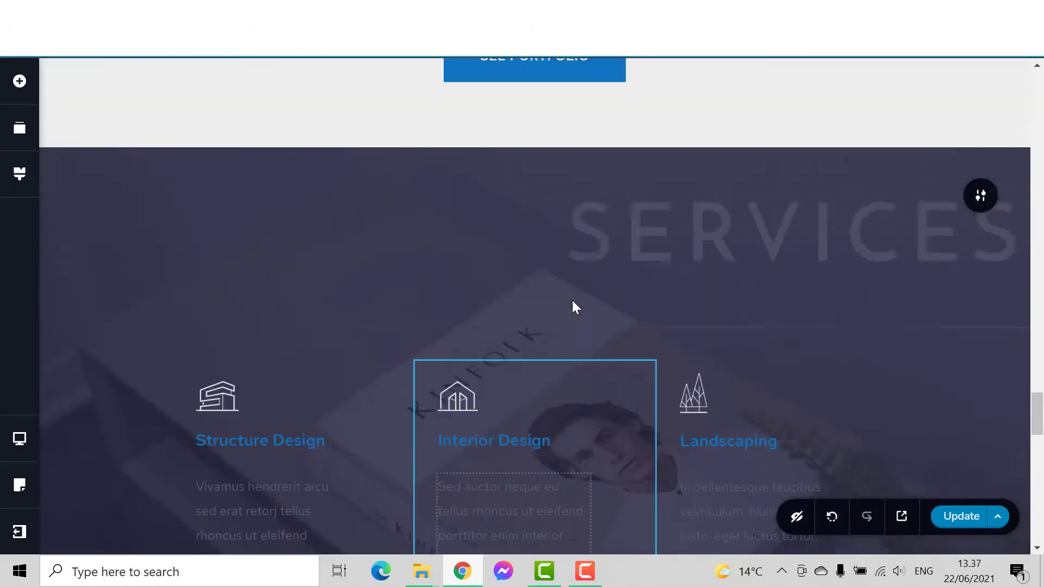
{"action": "scroll", "coordinate": [574, 303], "scroll_direction": "up", "scroll_amount": 15}
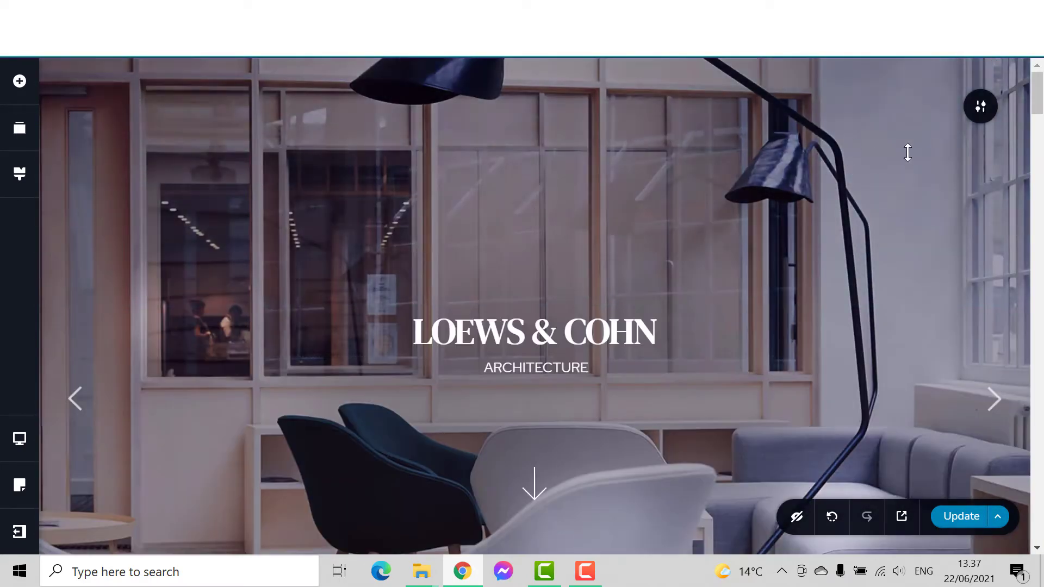
Step: Examine the Philosophy and Experience blocks beneath the header and the start of the Recent Works section
{"action": "scroll", "coordinate": [686, 344], "scroll_direction": "down", "scroll_amount": 13}
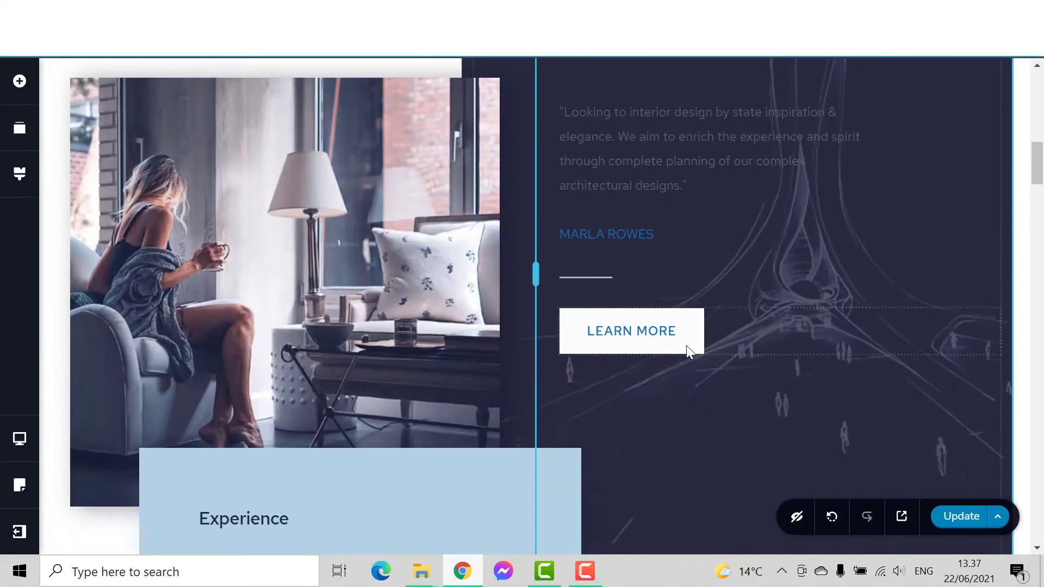
{"action": "scroll", "coordinate": [686, 345], "scroll_direction": "up", "scroll_amount": 5}
{"action": "scroll", "coordinate": [598, 326], "scroll_direction": "down", "scroll_amount": 5}
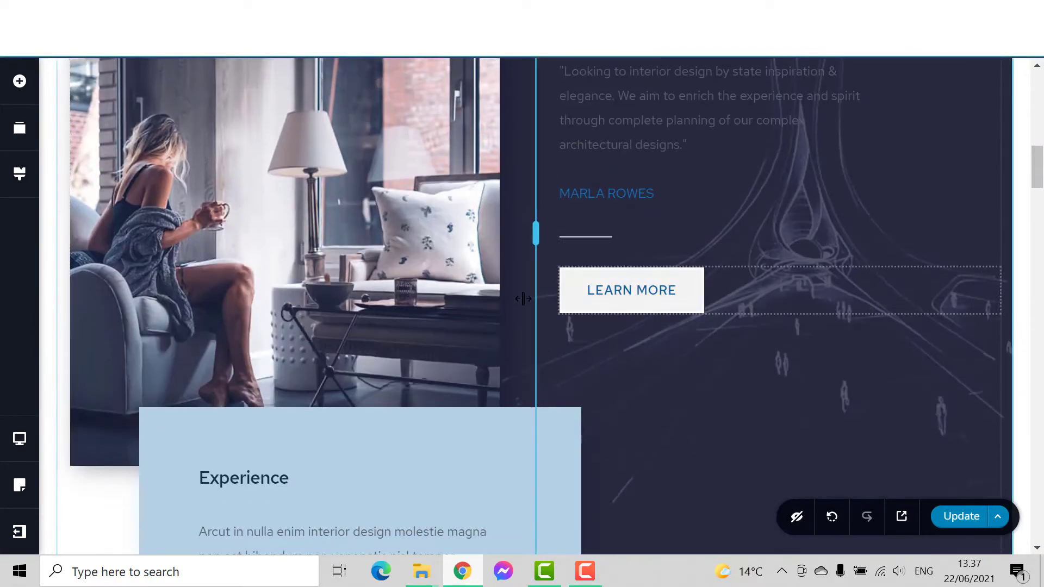
{"action": "scroll", "coordinate": [497, 317], "scroll_direction": "up", "scroll_amount": 7}
{"action": "scroll", "coordinate": [442, 416], "scroll_direction": "down", "scroll_amount": 7}
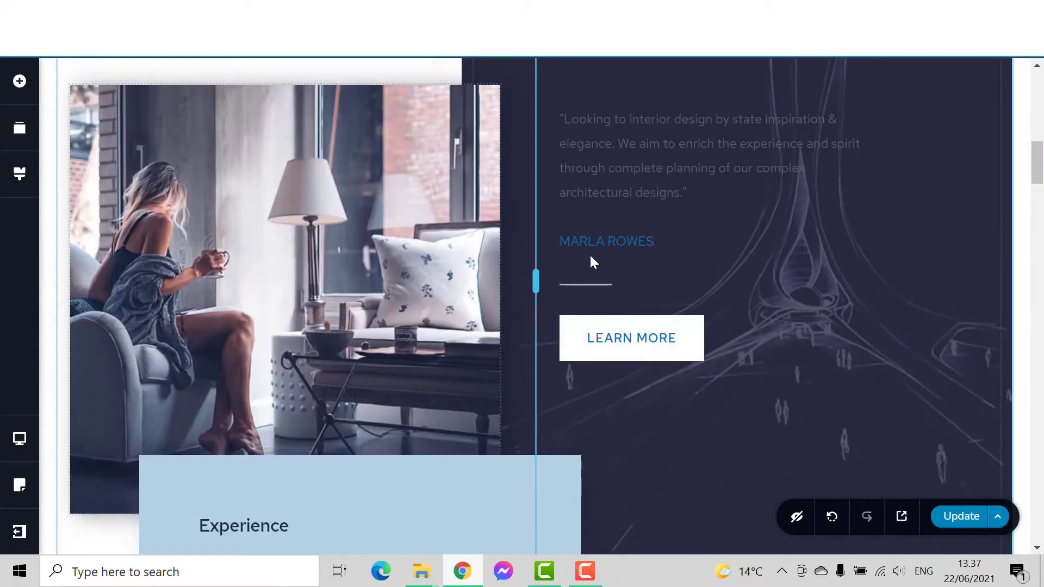
{"action": "scroll", "coordinate": [517, 287], "scroll_direction": "up", "scroll_amount": 5}
{"action": "scroll", "coordinate": [517, 286], "scroll_direction": "down", "scroll_amount": 4}
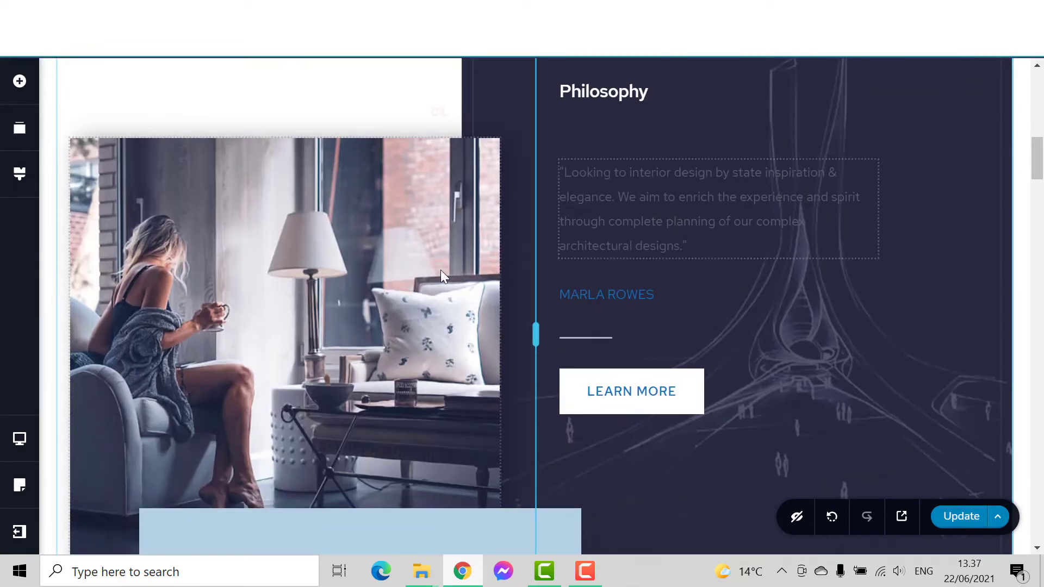
{"action": "scroll", "coordinate": [637, 293], "scroll_direction": "up", "scroll_amount": 1}
{"action": "scroll", "coordinate": [636, 294], "scroll_direction": "down", "scroll_amount": 1}
{"action": "scroll", "coordinate": [635, 296], "scroll_direction": "down", "scroll_amount": 6}
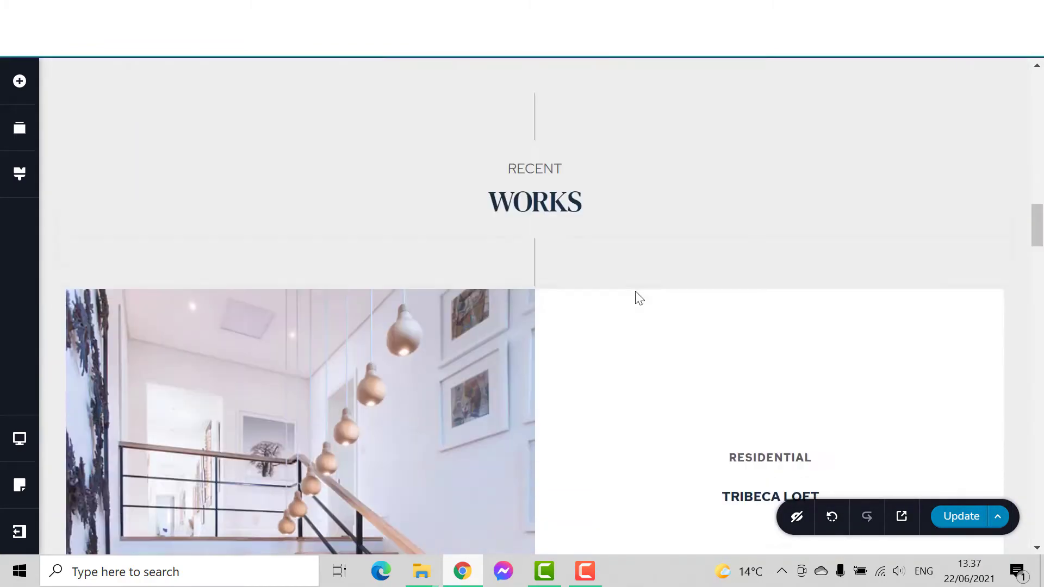
{"action": "scroll", "coordinate": [634, 296], "scroll_direction": "up", "scroll_amount": 8}
{"action": "scroll", "coordinate": [448, 385], "scroll_direction": "down", "scroll_amount": 7}
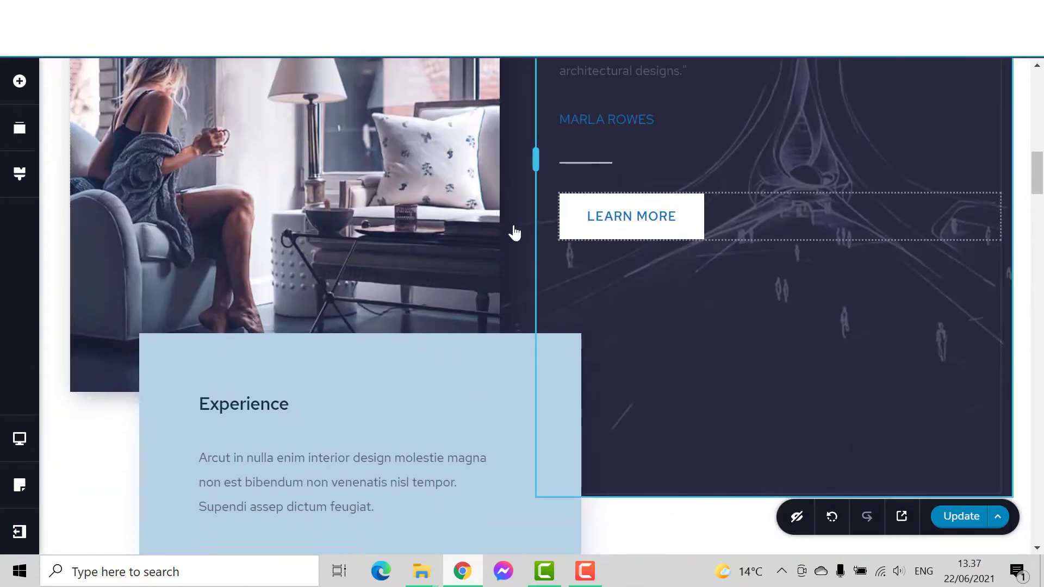
{"action": "scroll", "coordinate": [734, 471], "scroll_direction": "up", "scroll_amount": 6}
{"action": "scroll", "coordinate": [741, 454], "scroll_direction": "down", "scroll_amount": 6}
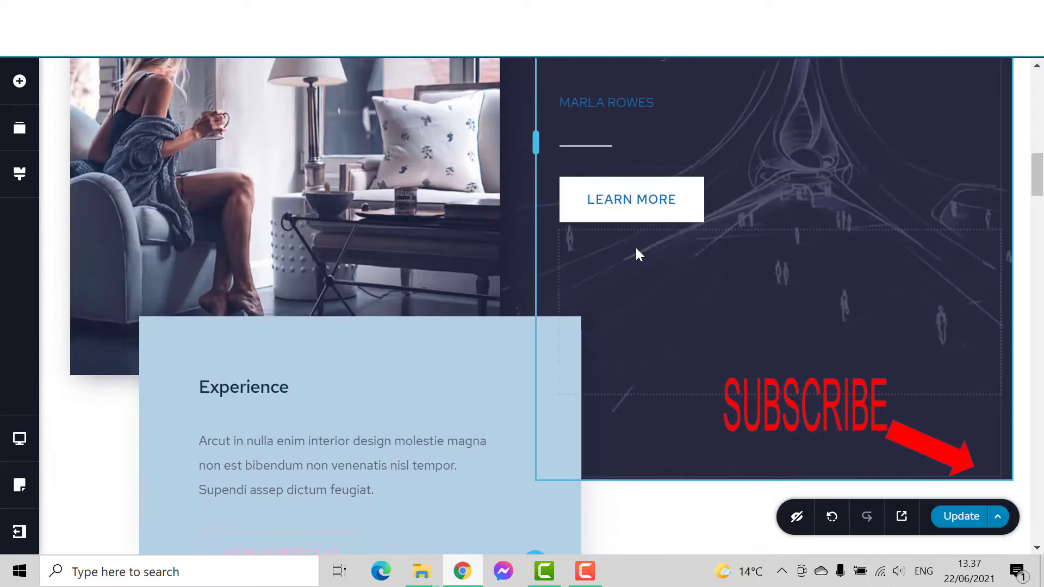
{"action": "scroll", "coordinate": [609, 340], "scroll_direction": "down", "scroll_amount": 5}
{"action": "scroll", "coordinate": [587, 342], "scroll_direction": "up", "scroll_amount": 8}
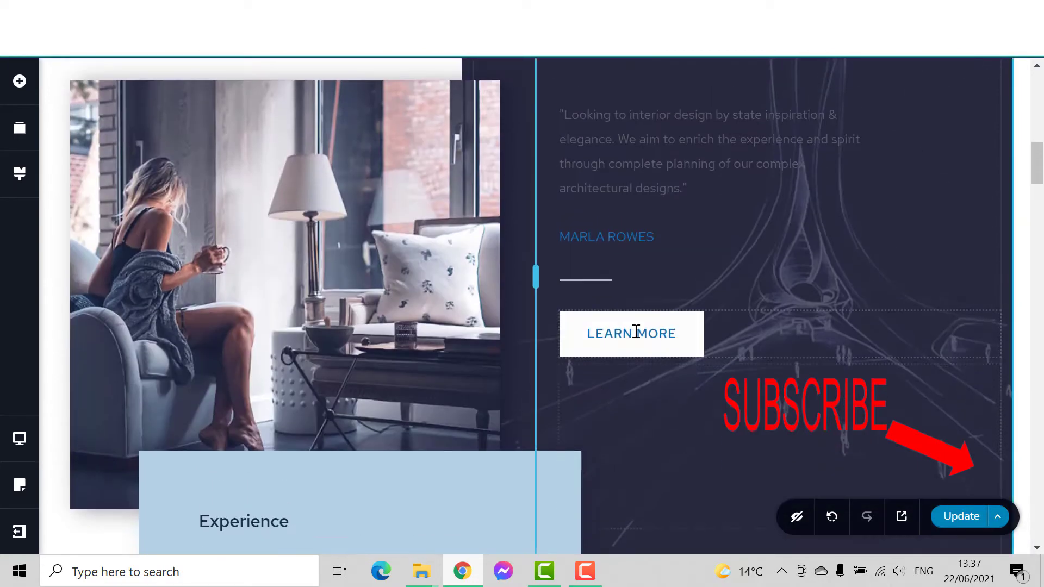
{"action": "scroll", "coordinate": [575, 381], "scroll_direction": "down", "scroll_amount": 6}
{"action": "scroll", "coordinate": [594, 310], "scroll_direction": "up", "scroll_amount": 5}
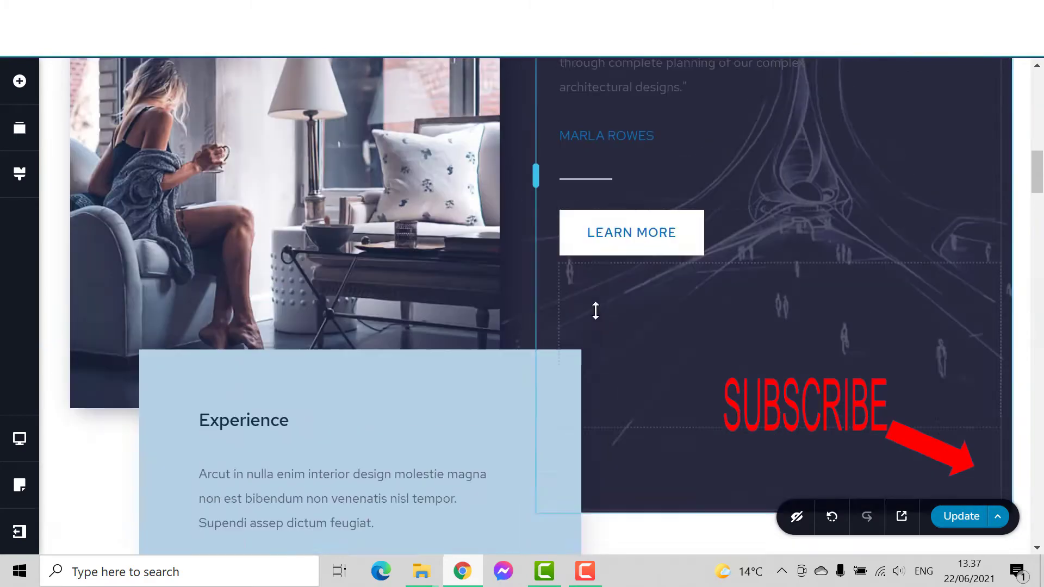
{"action": "scroll", "coordinate": [465, 443], "scroll_direction": "down", "scroll_amount": 5}
{"action": "scroll", "coordinate": [465, 443], "scroll_direction": "down", "scroll_amount": 3}
{"action": "scroll", "coordinate": [564, 435], "scroll_direction": "up", "scroll_amount": 4}
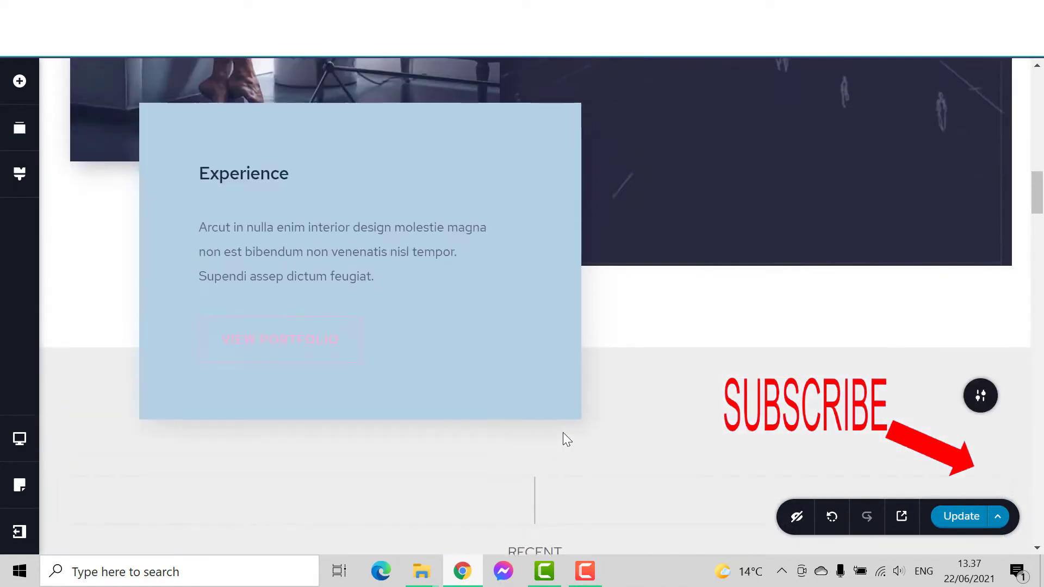
{"action": "scroll", "coordinate": [532, 348], "scroll_direction": "down", "scroll_amount": 5}
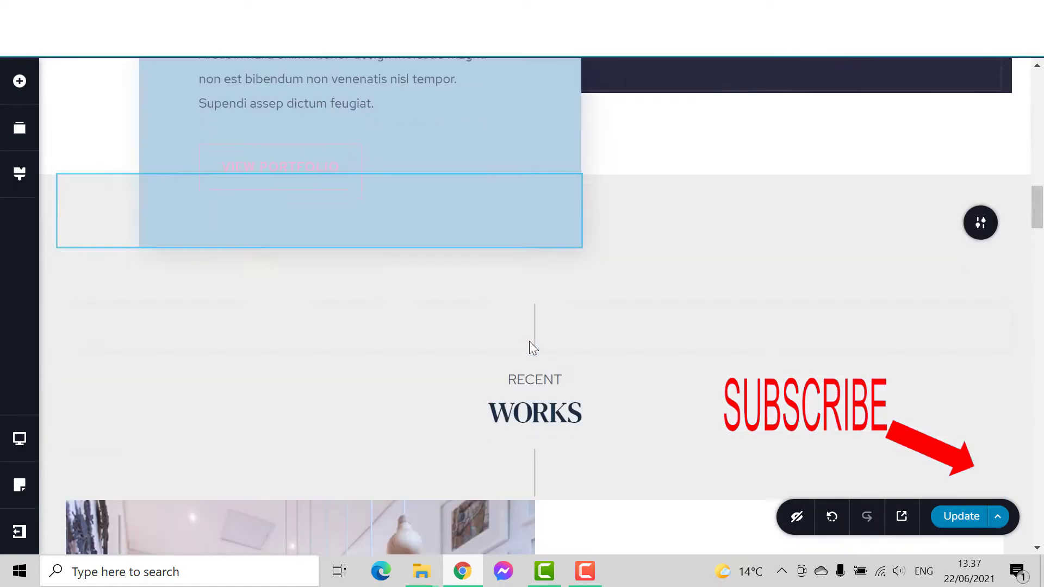
{"action": "scroll", "coordinate": [532, 348], "scroll_direction": "up", "scroll_amount": 7}
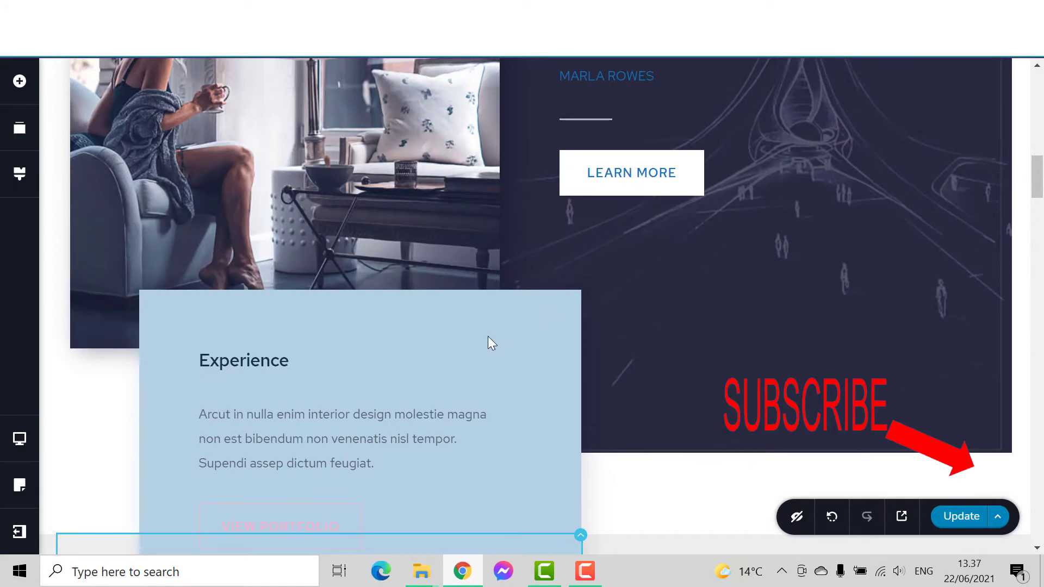
{"action": "scroll", "coordinate": [536, 331], "scroll_direction": "down", "scroll_amount": 5}
{"action": "scroll", "coordinate": [632, 346], "scroll_direction": "up", "scroll_amount": 7}
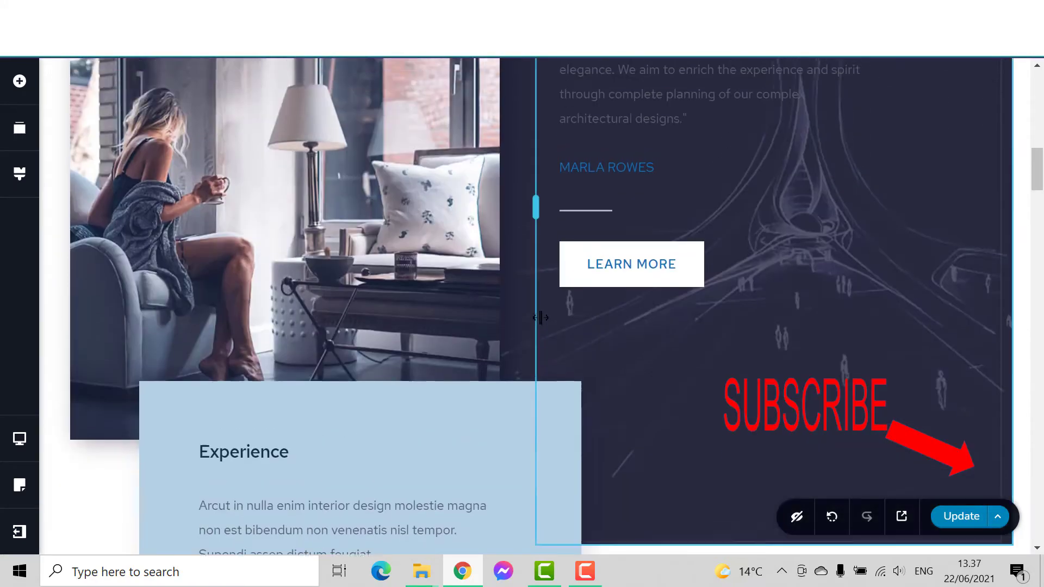
Step: Select the image beside the Philosophy text and the Tribeca Loft staircase image to inspect them, looking over the Recent Works section
{"action": "left_click", "coordinate": [492, 356]}
{"action": "scroll", "coordinate": [473, 326], "scroll_direction": "down", "scroll_amount": 7}
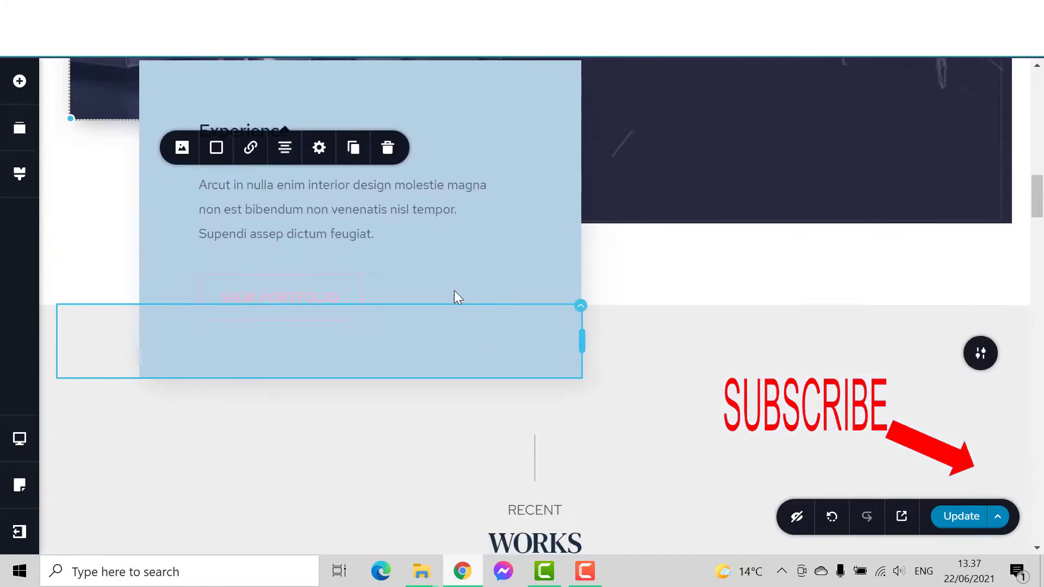
{"action": "scroll", "coordinate": [544, 326], "scroll_direction": "down", "scroll_amount": 8}
{"action": "scroll", "coordinate": [590, 338], "scroll_direction": "up", "scroll_amount": 5}
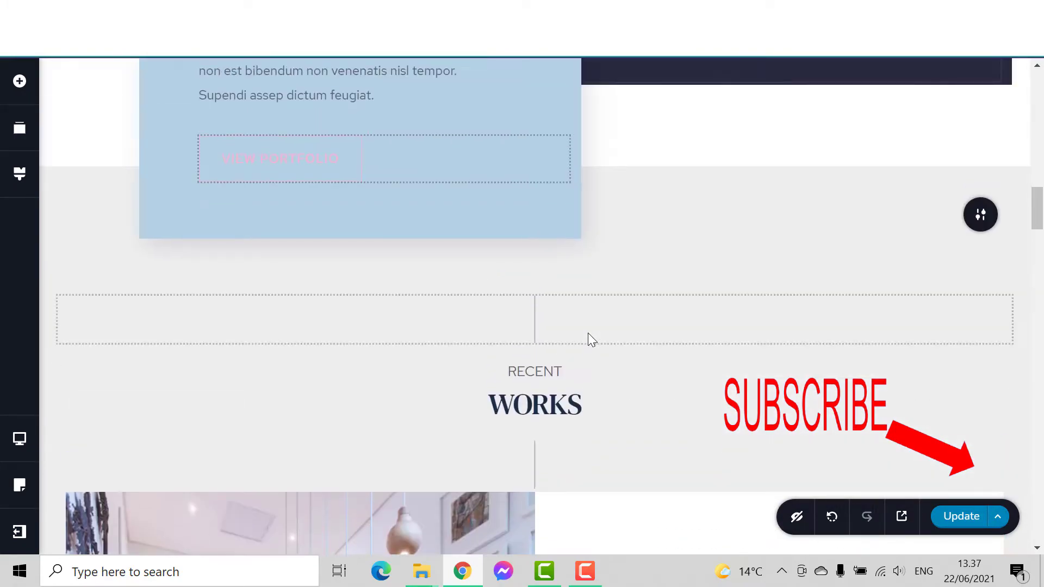
{"action": "scroll", "coordinate": [589, 332], "scroll_direction": "down", "scroll_amount": 11}
{"action": "scroll", "coordinate": [544, 370], "scroll_direction": "up", "scroll_amount": 5}
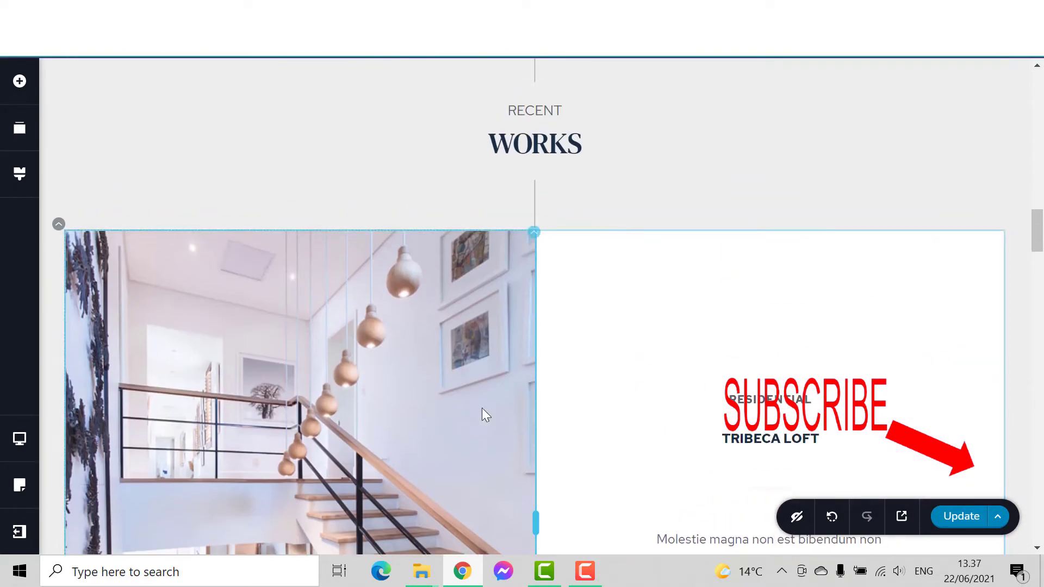
{"action": "scroll", "coordinate": [462, 381], "scroll_direction": "down", "scroll_amount": 5}
{"action": "left_click", "coordinate": [431, 334]}
{"action": "scroll", "coordinate": [431, 337], "scroll_direction": "up", "scroll_amount": 4}
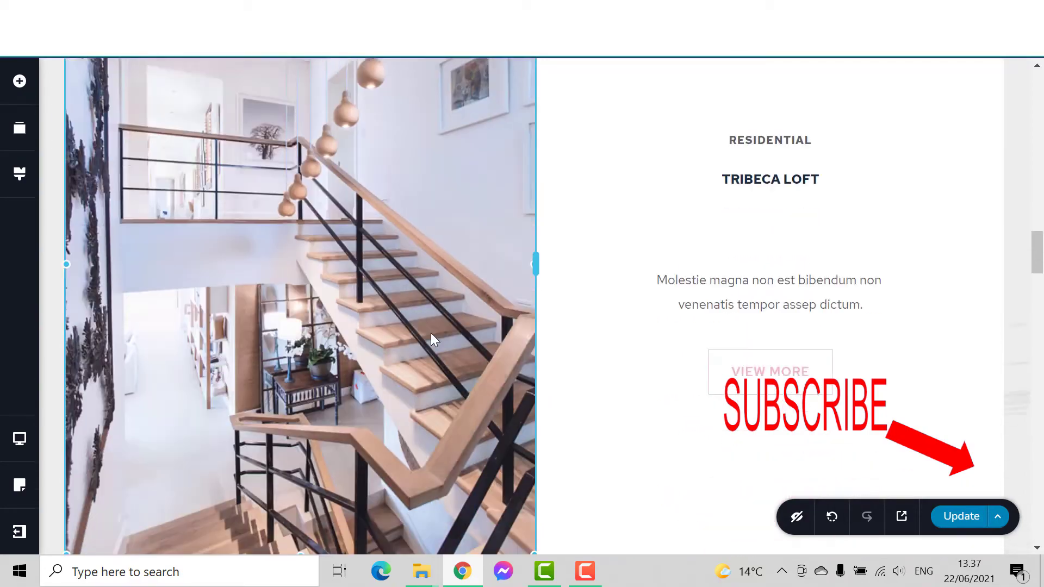
{"action": "scroll", "coordinate": [490, 321], "scroll_direction": "down", "scroll_amount": 3}
{"action": "scroll", "coordinate": [598, 299], "scroll_direction": "up", "scroll_amount": 3}
{"action": "scroll", "coordinate": [679, 261], "scroll_direction": "down", "scroll_amount": 5}
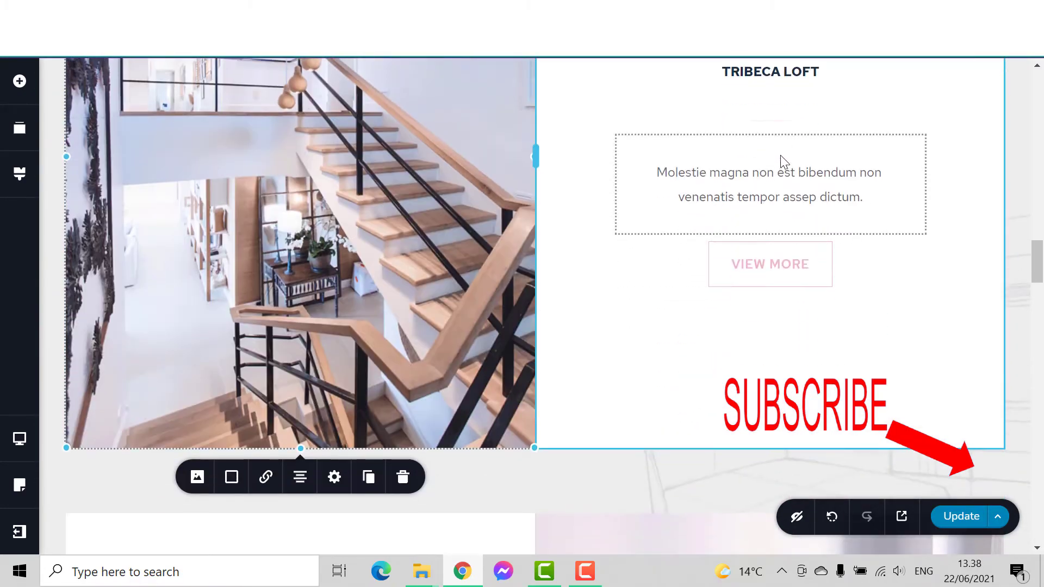
Step: Reduce the header section's top spacing above the LOEWS & COHN title, and look over the sections below
{"action": "scroll", "coordinate": [675, 286], "scroll_direction": "down", "scroll_amount": 10}
{"action": "scroll", "coordinate": [676, 288], "scroll_direction": "up", "scroll_amount": 20}
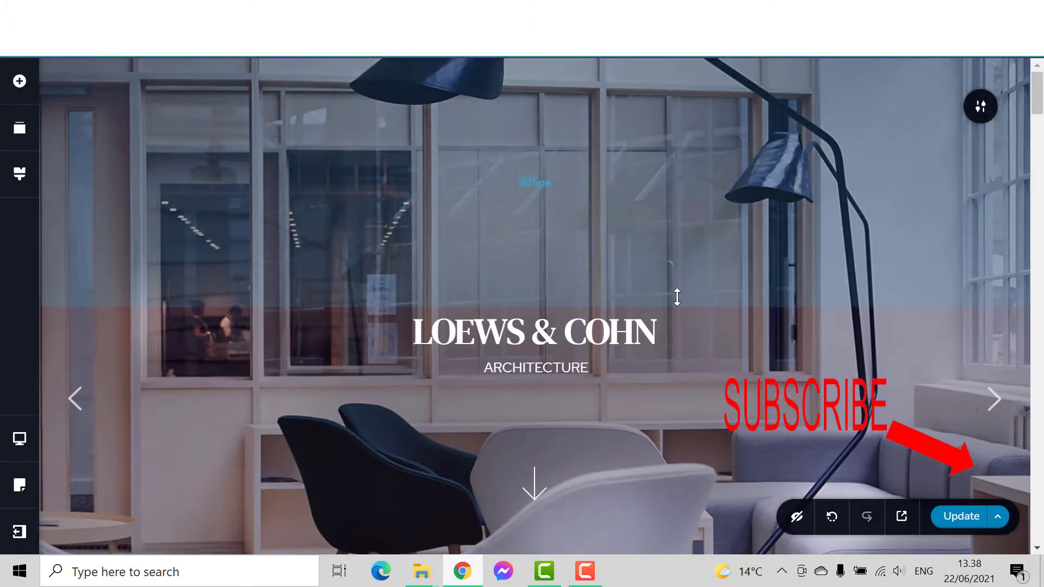
{"action": "left_click_drag", "start_coordinate": [671, 269], "coordinate": [664, 137]}
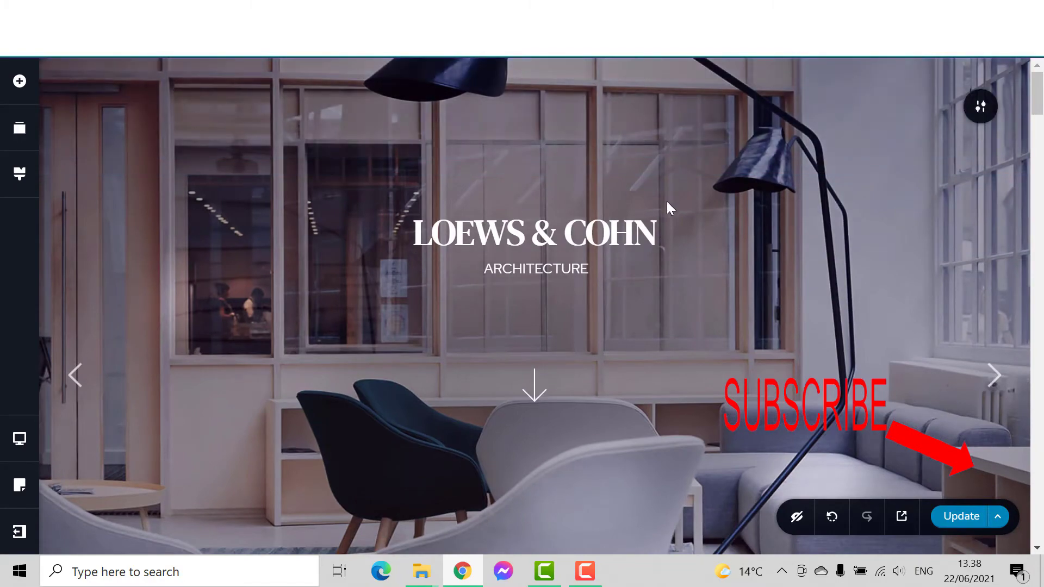
{"action": "scroll", "coordinate": [666, 205], "scroll_direction": "down", "scroll_amount": 5}
{"action": "scroll", "coordinate": [660, 244], "scroll_direction": "down", "scroll_amount": 5}
{"action": "scroll", "coordinate": [658, 228], "scroll_direction": "up", "scroll_amount": 10}
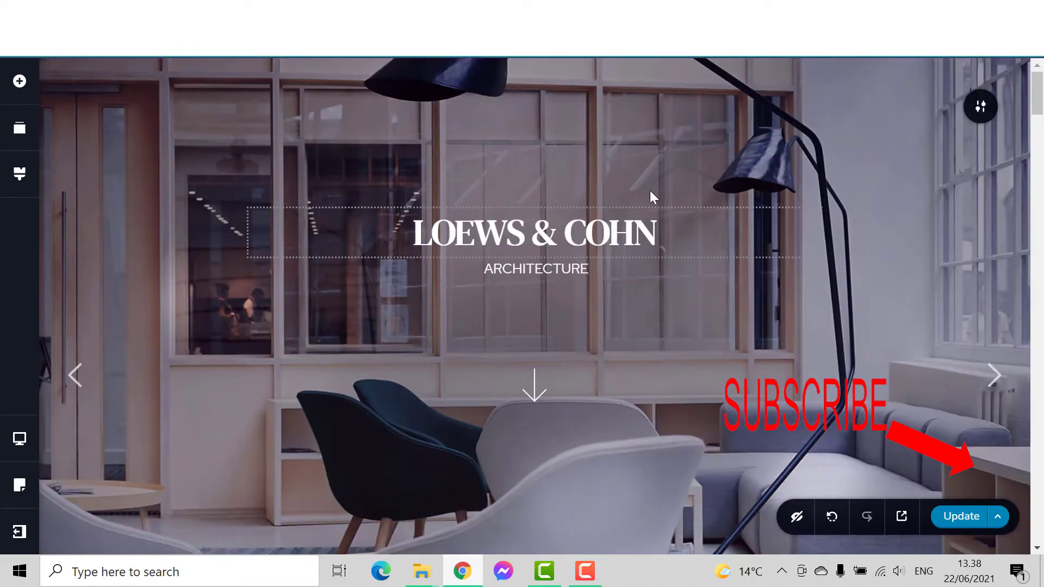
{"action": "scroll", "coordinate": [644, 228], "scroll_direction": "down", "scroll_amount": 4}
{"action": "scroll", "coordinate": [639, 257], "scroll_direction": "down", "scroll_amount": 10}
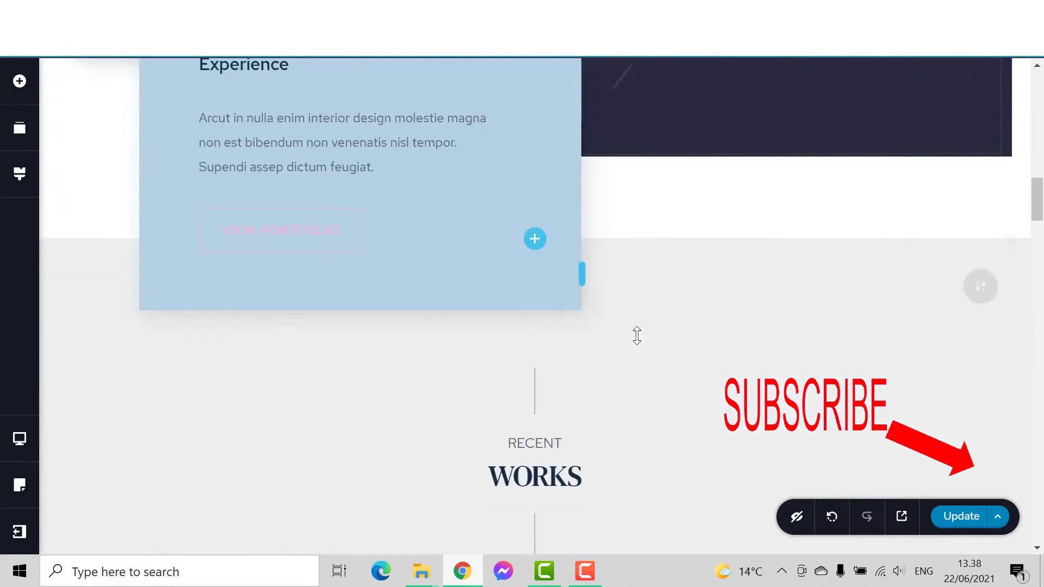
{"action": "scroll", "coordinate": [636, 332], "scroll_direction": "up", "scroll_amount": 15}
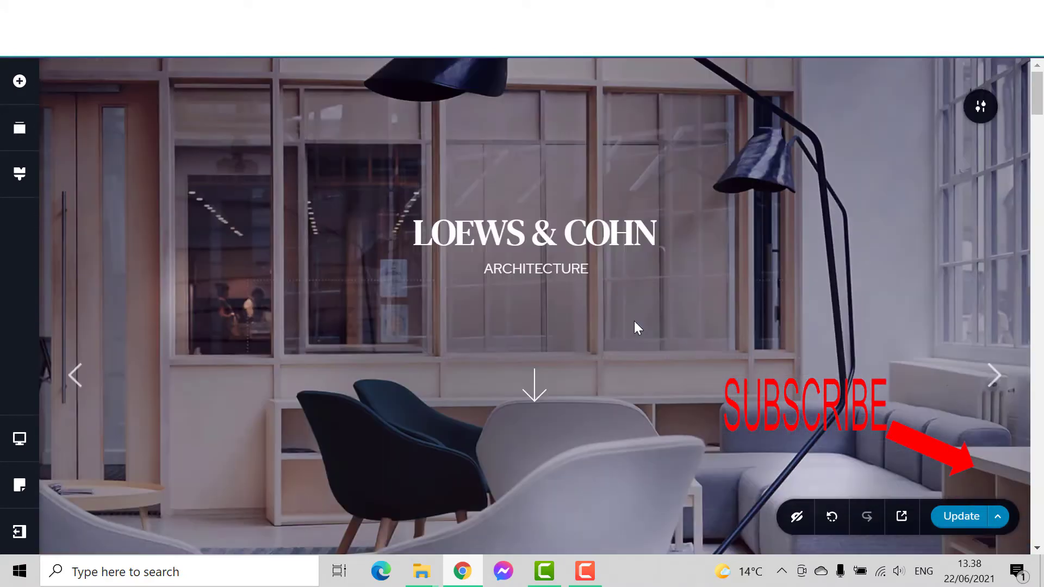
Step: Replace the header title LOEWS & COHN with "pluto bar"
{"action": "left_click", "coordinate": [657, 228]}
{"action": "triple_click", "coordinate": [594, 232]}
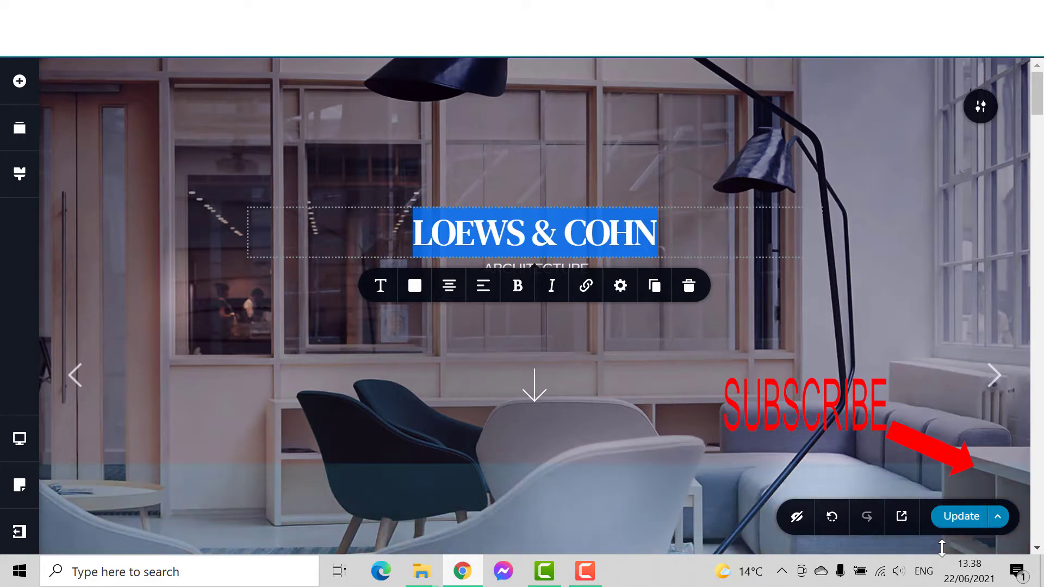
{"action": "type", "text": "pluto"}
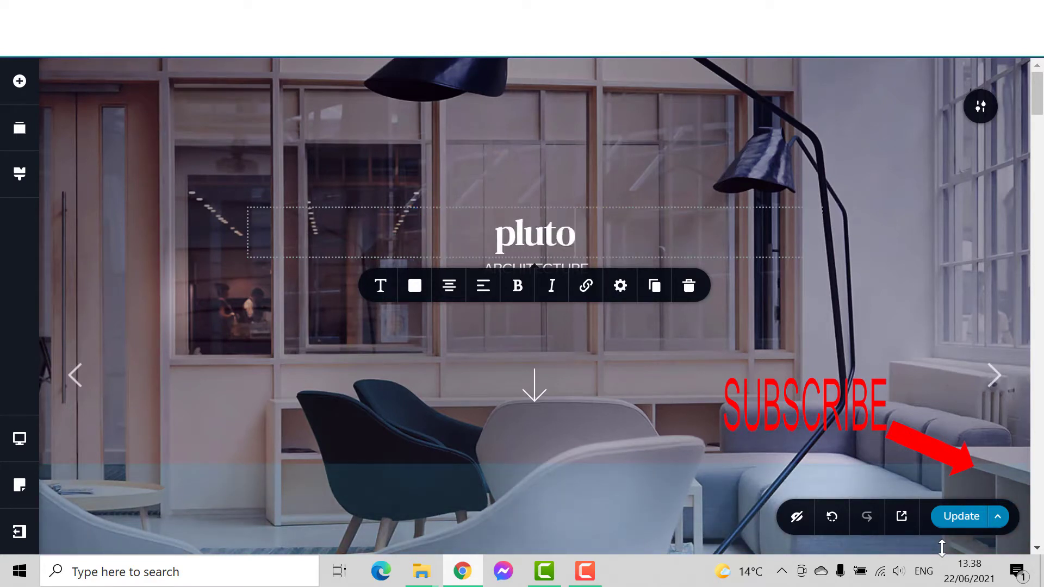
{"action": "type", "text": " bar"}
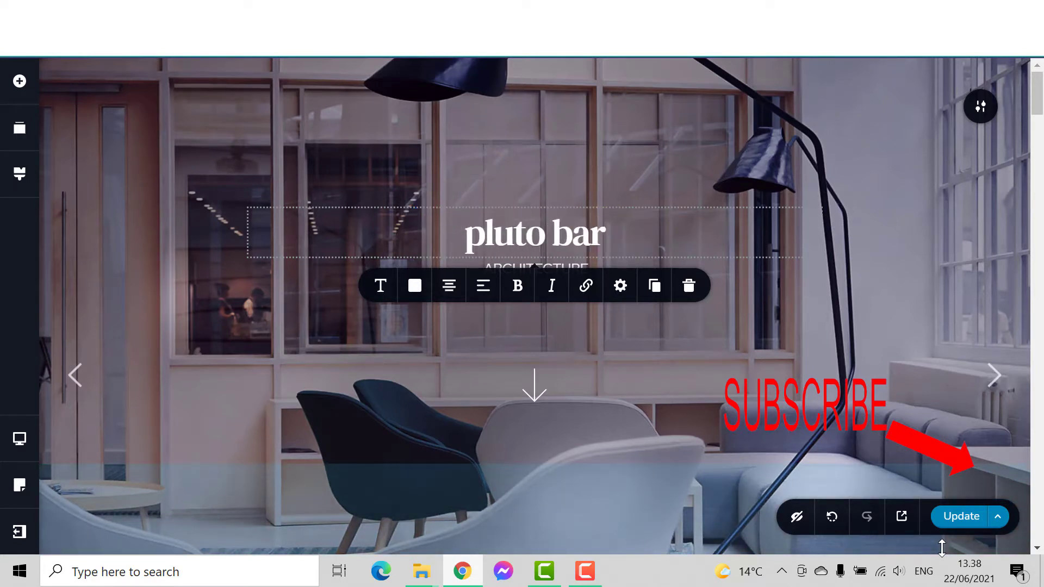
{"action": "left_click", "coordinate": [750, 315]}
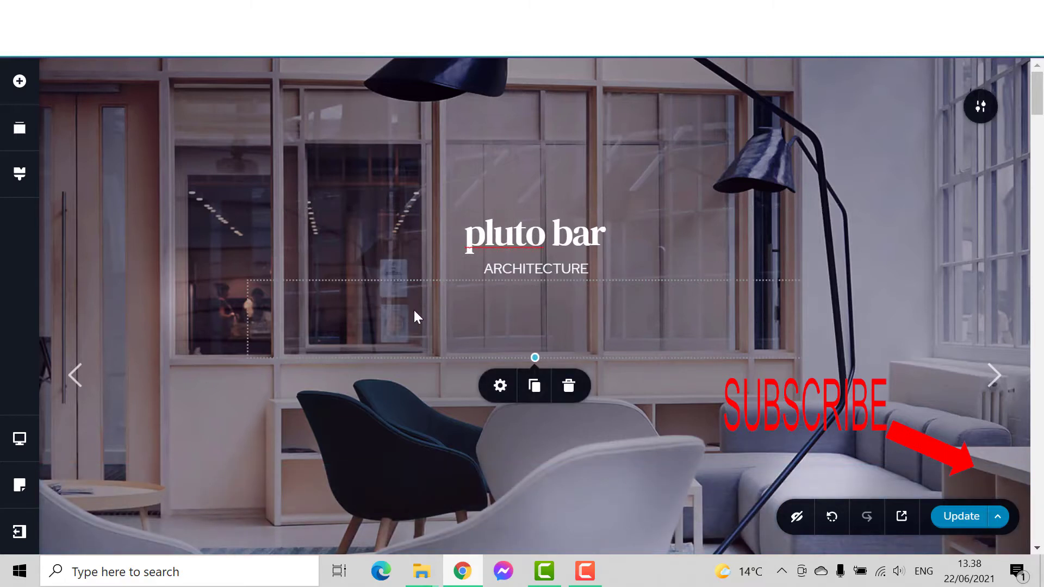
Step: Replace the header subtitle ARCHITECTURE with "restaurant"
{"action": "left_click", "coordinate": [503, 269]}
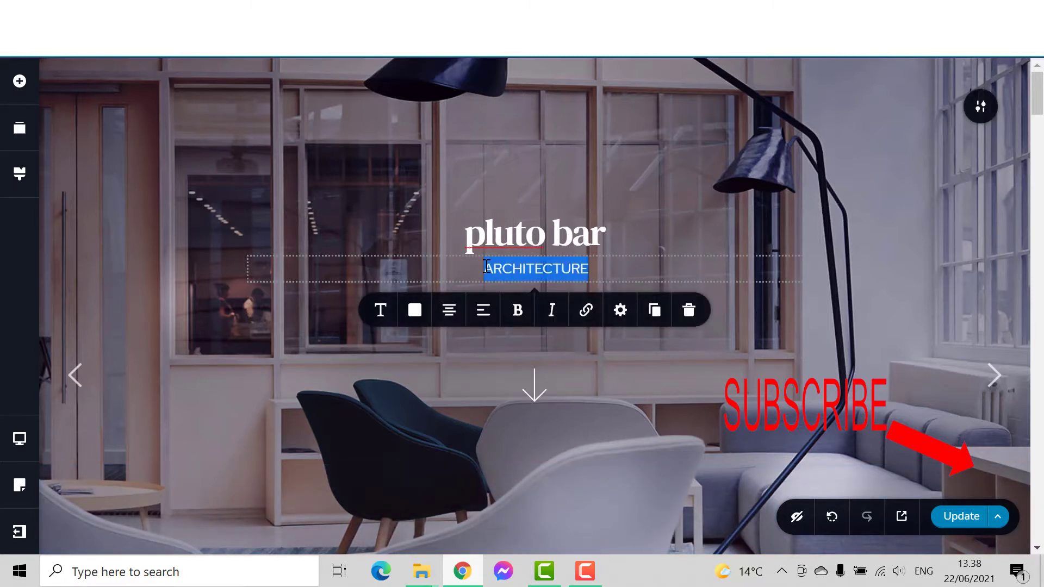
{"action": "type", "text": "restaur"}
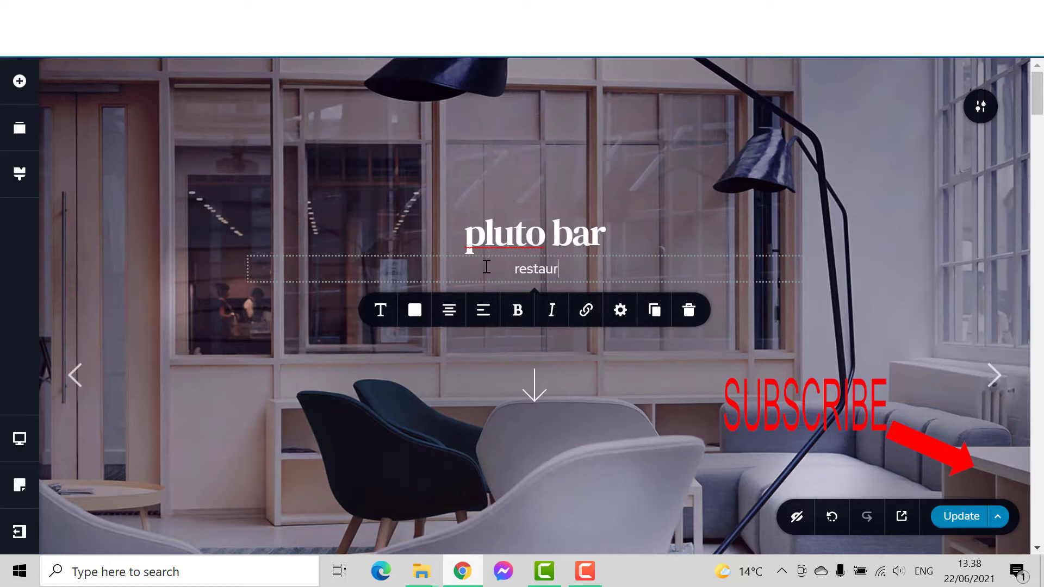
{"action": "type", "text": "ant"}
Step: Set the "pluto bar" title's font size to 78 and line height to 2.2, keeping the Normal weight
{"action": "left_click", "coordinate": [678, 224]}
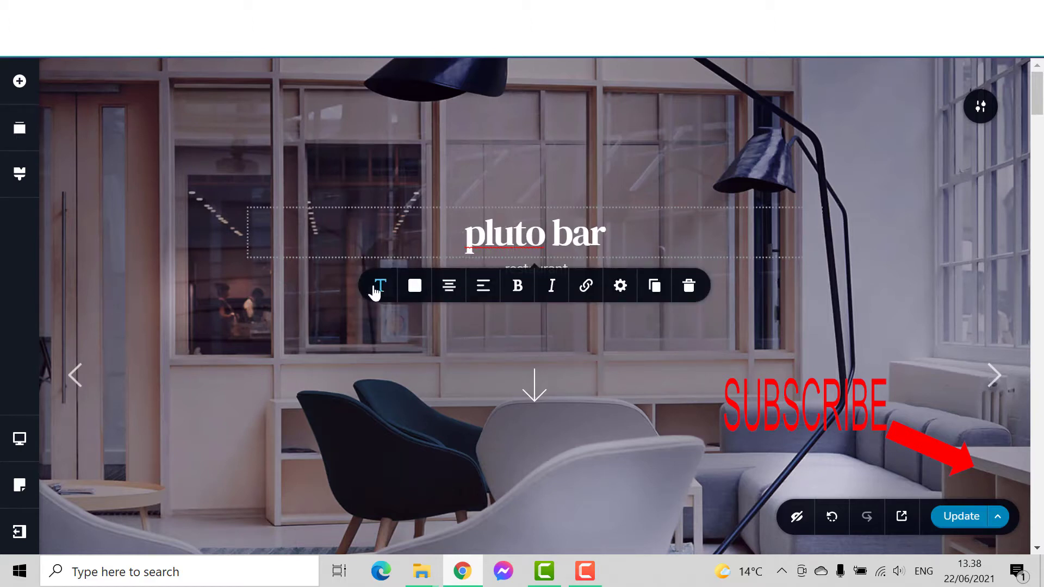
{"action": "left_click", "coordinate": [379, 287]}
{"action": "left_click_drag", "start_coordinate": [445, 418], "coordinate": [444, 414]}
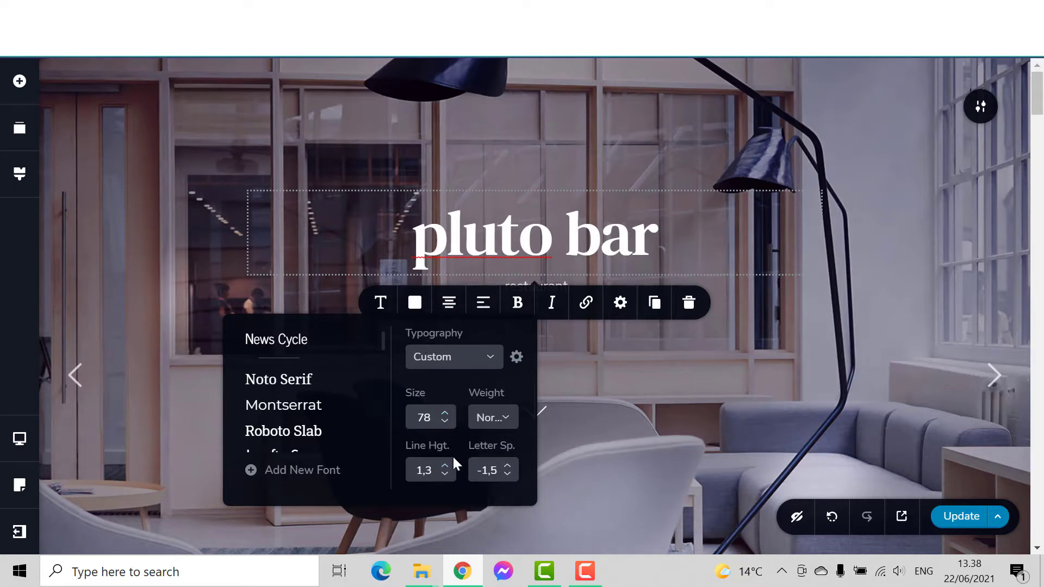
{"action": "left_click_drag", "start_coordinate": [447, 467], "coordinate": [445, 468]}
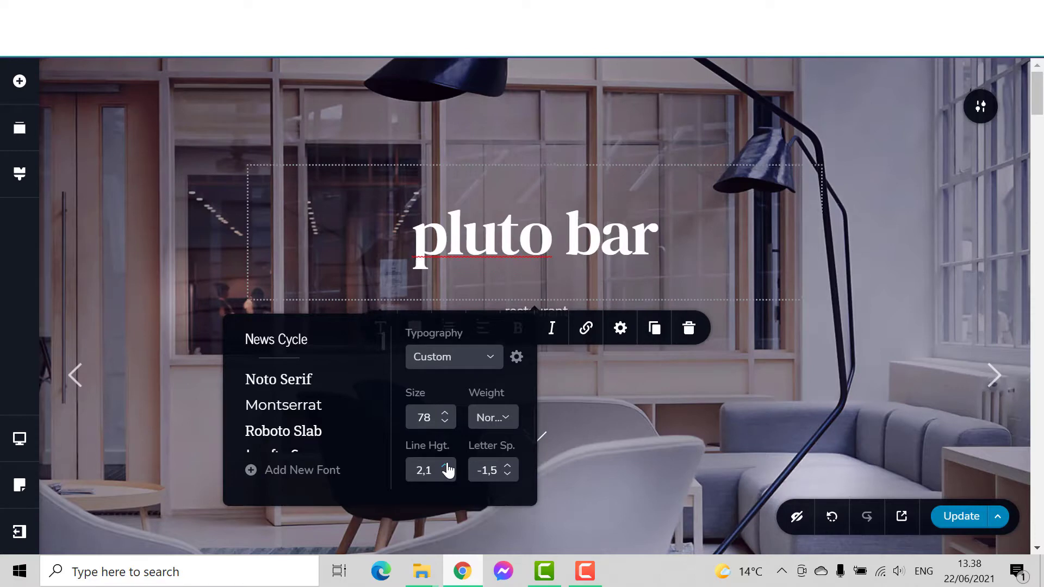
{"action": "scroll", "coordinate": [629, 263], "scroll_direction": "down", "scroll_amount": 5}
{"action": "scroll", "coordinate": [618, 233], "scroll_direction": "up", "scroll_amount": 5}
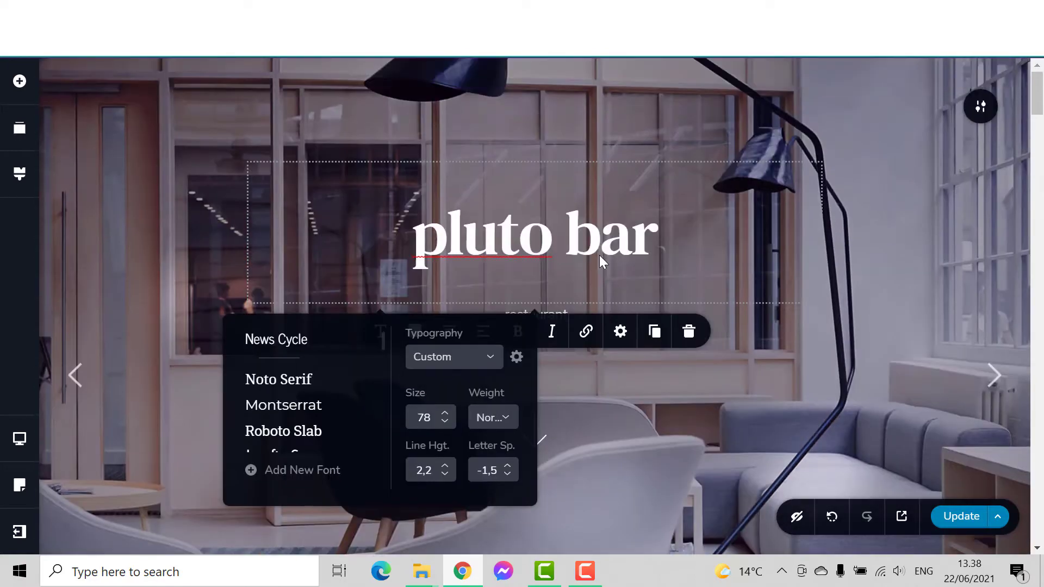
{"action": "left_click", "coordinate": [495, 430]}
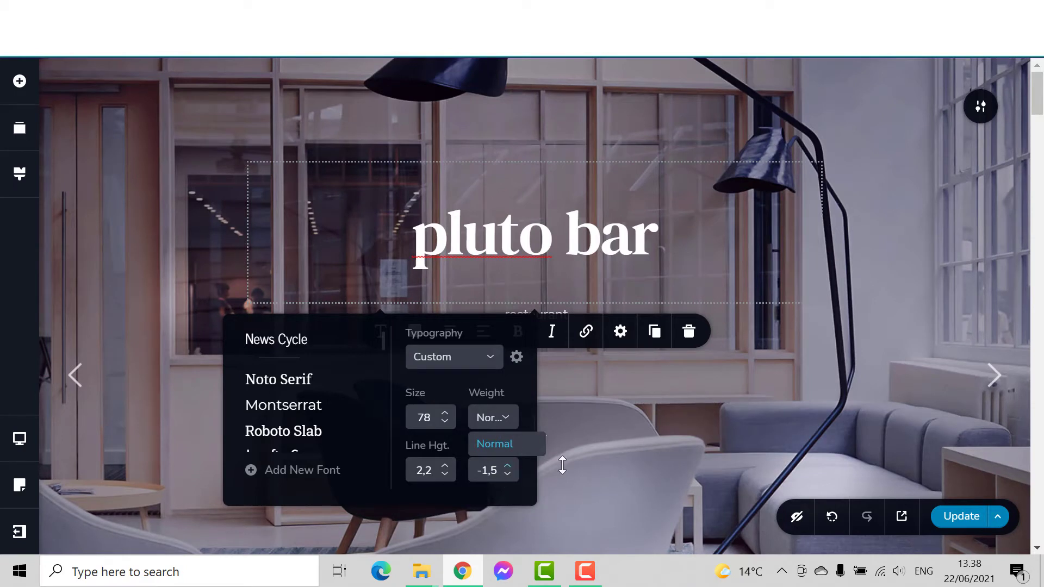
{"action": "left_click", "coordinate": [453, 454]}
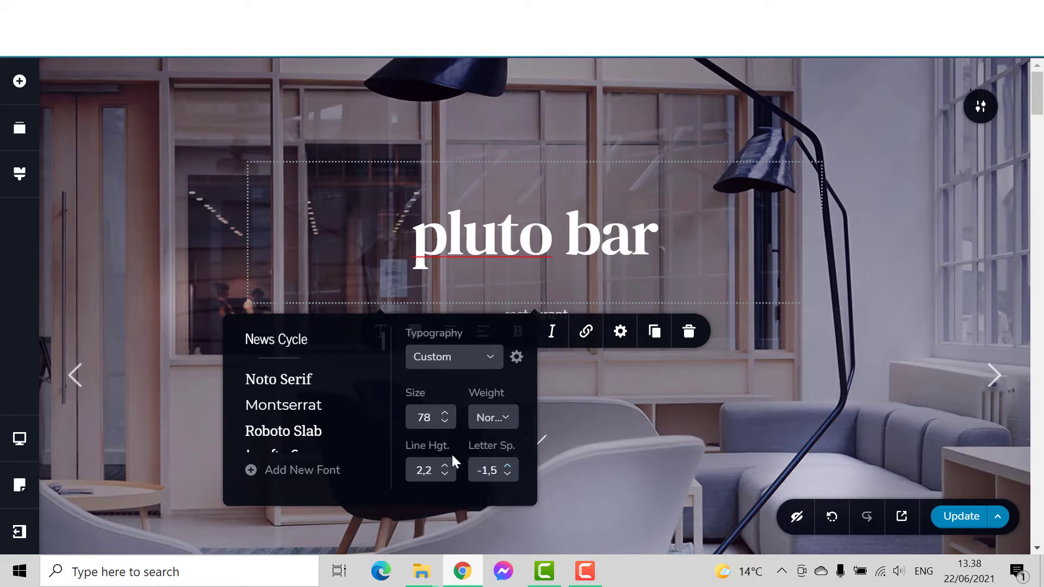
Step: Try tightening the "pluto bar" title's letter spacing to -7.0
{"action": "left_click", "coordinate": [507, 474]}
{"action": "left_click", "coordinate": [508, 474]}
{"action": "left_click", "coordinate": [507, 475]}
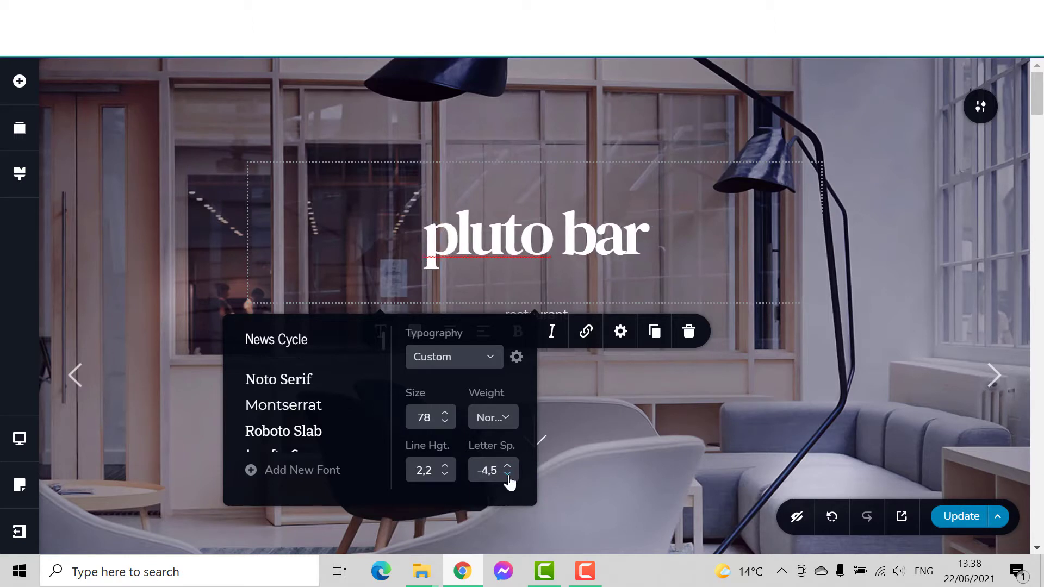
{"action": "left_click", "coordinate": [507, 474]}
{"action": "left_click", "coordinate": [507, 475]}
{"action": "left_click", "coordinate": [507, 475]}
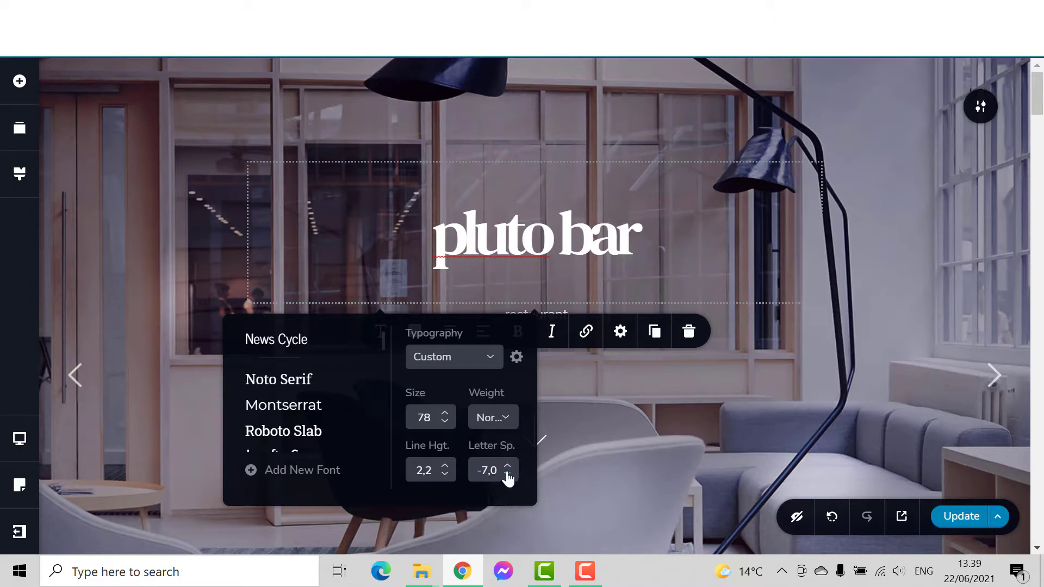
Step: Widen the "pluto bar" title's letter spacing to a positive value so the letters stand clearly apart
{"action": "left_click", "coordinate": [507, 467]}
{"action": "left_click", "coordinate": [508, 468]}
{"action": "left_click", "coordinate": [508, 467]}
{"action": "left_click", "coordinate": [508, 468]}
{"action": "left_click", "coordinate": [508, 468]}
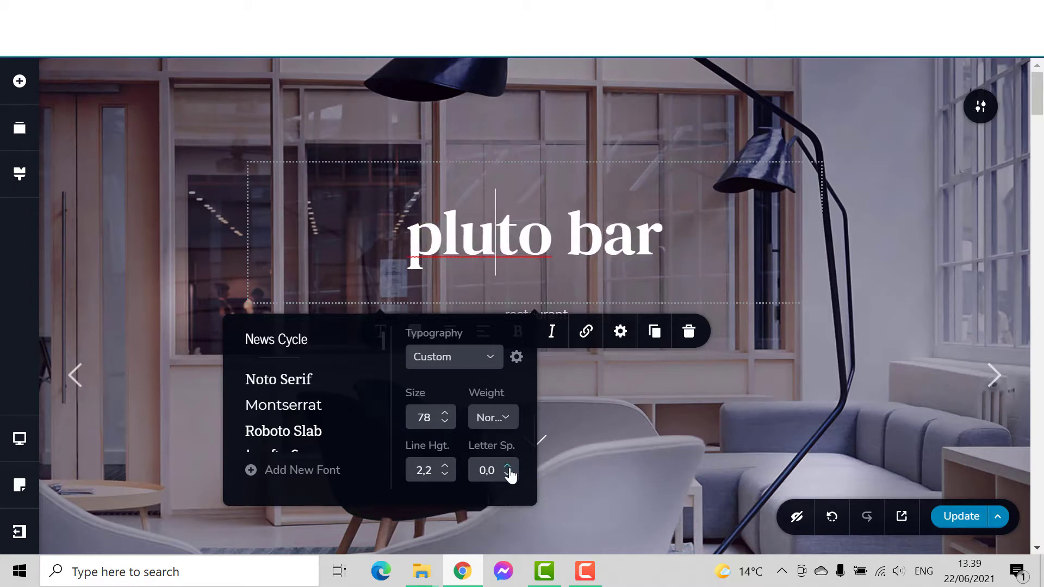
{"action": "left_click", "coordinate": [508, 467]}
{"action": "left_click", "coordinate": [508, 467]}
{"action": "left_click", "coordinate": [716, 225]}
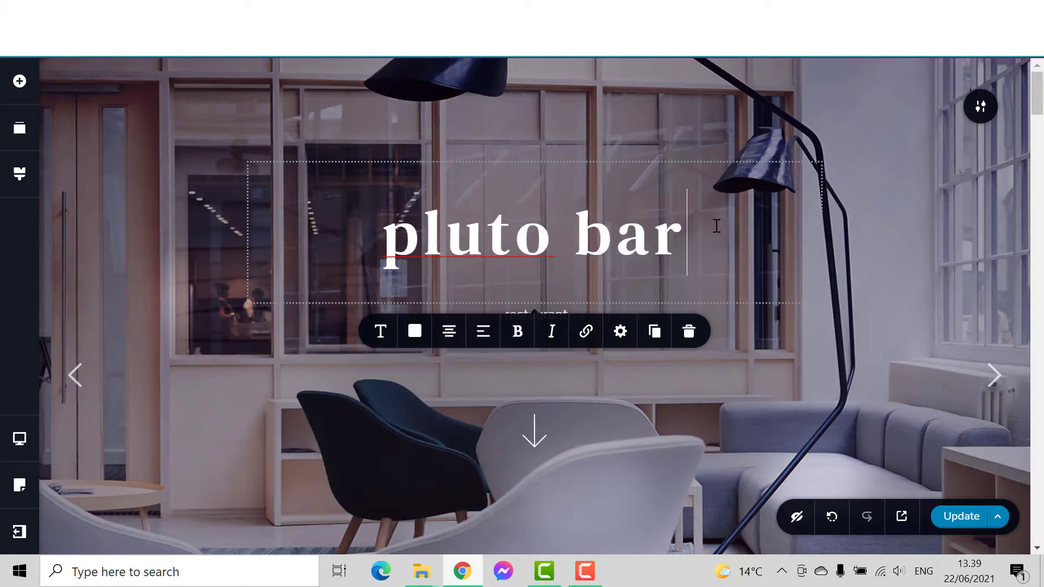
Step: Color the "restaurant" subtitle with the blue palette swatch #1176C1 after trying a red
{"action": "left_click", "coordinate": [335, 315]}
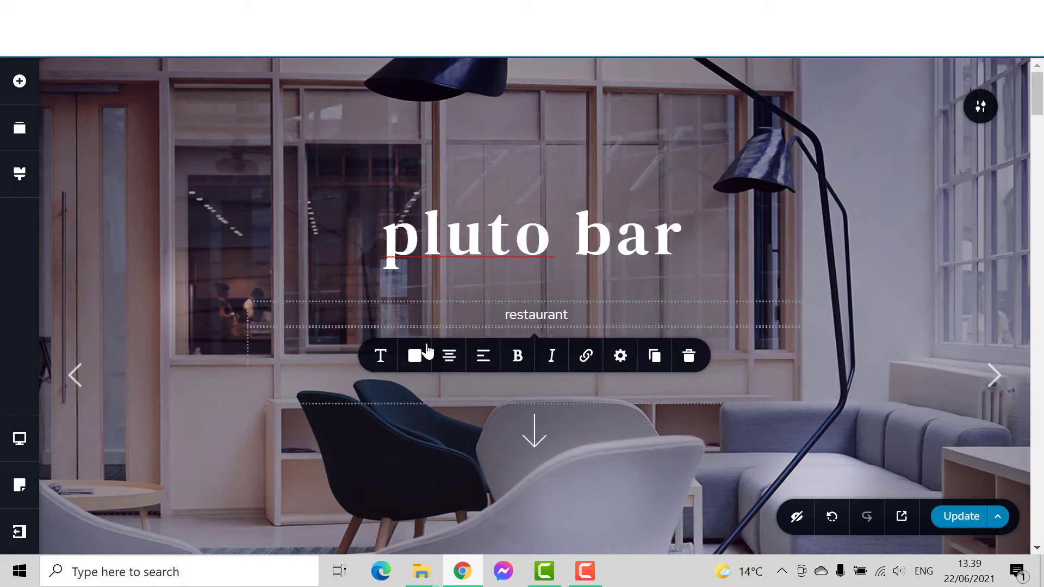
{"action": "left_click", "coordinate": [413, 359]}
{"action": "left_click_drag", "start_coordinate": [428, 445], "coordinate": [433, 439]}
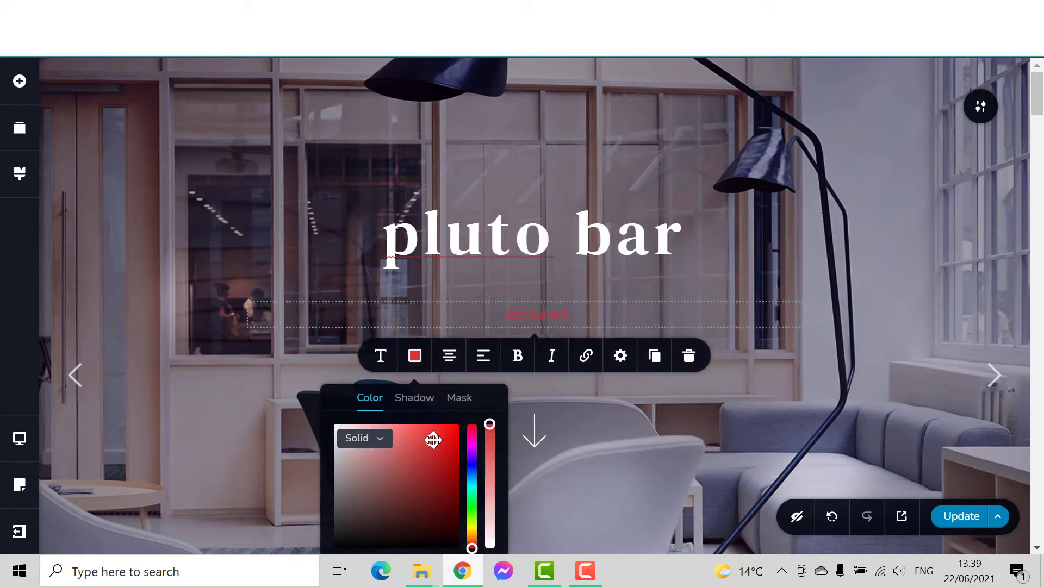
{"action": "scroll", "coordinate": [430, 435], "scroll_direction": "down", "scroll_amount": 5}
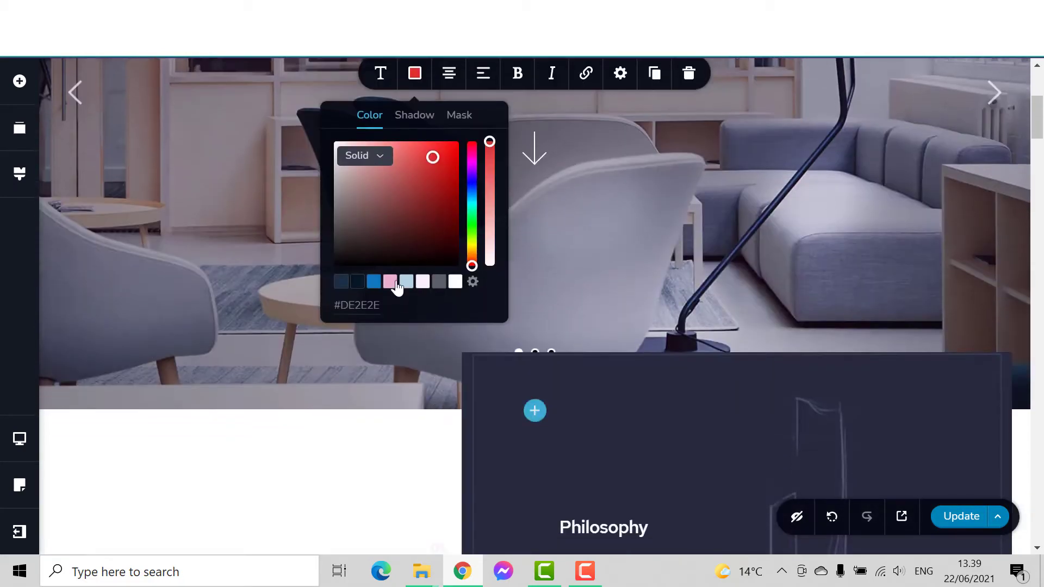
{"action": "left_click", "coordinate": [374, 282]}
{"action": "scroll", "coordinate": [462, 228], "scroll_direction": "up", "scroll_amount": 3}
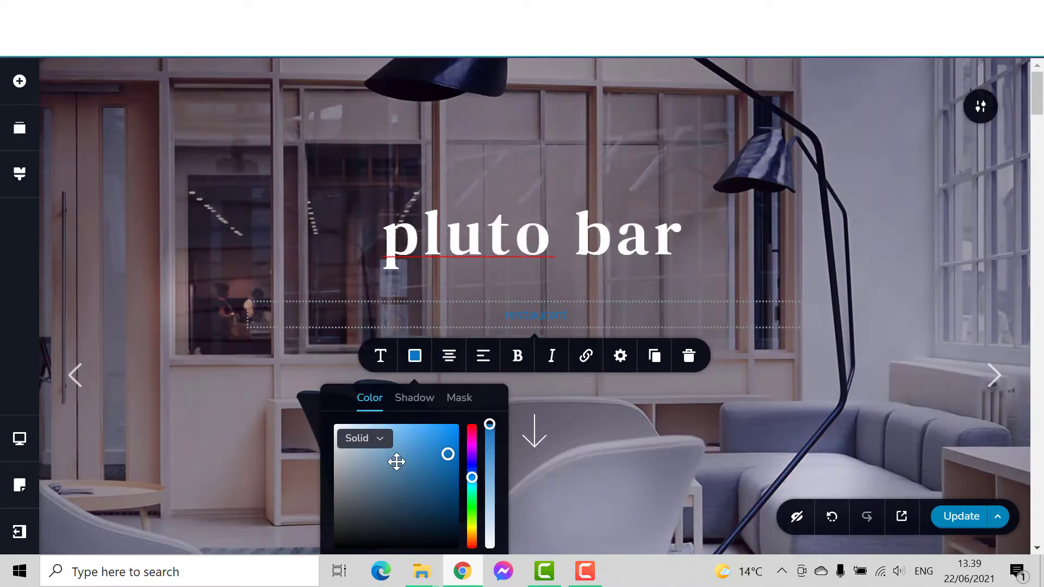
{"action": "scroll", "coordinate": [396, 460], "scroll_direction": "down", "scroll_amount": 5}
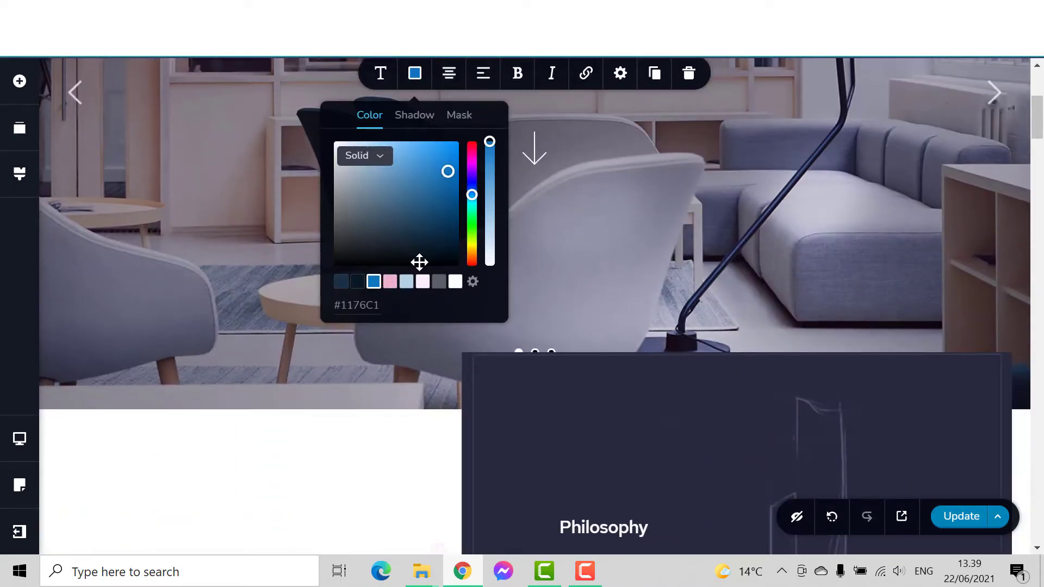
{"action": "scroll", "coordinate": [419, 262], "scroll_direction": "up", "scroll_amount": 5}
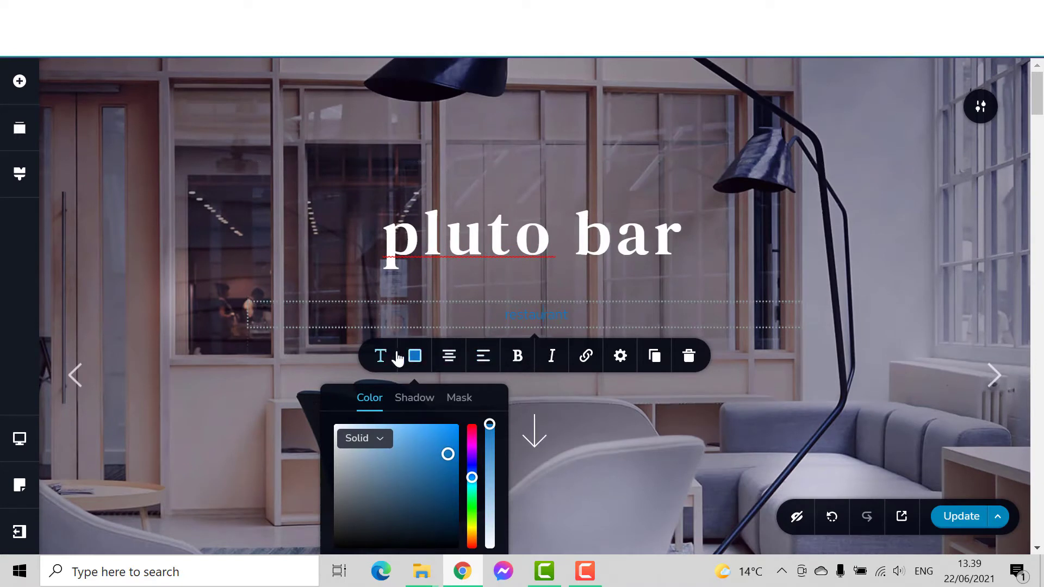
Step: Enlarge the font size of the "restaurant" subtitle to make it a prominent line beneath the title
{"action": "left_click", "coordinate": [381, 357]}
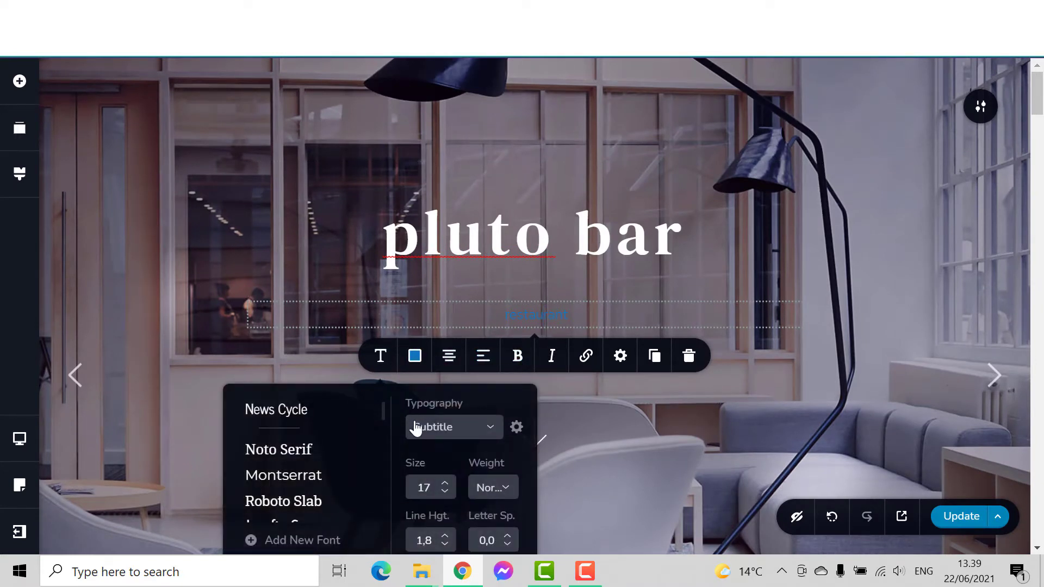
{"action": "left_click_drag", "start_coordinate": [445, 488], "coordinate": [444, 487]}
{"action": "left_click", "coordinate": [751, 264]}
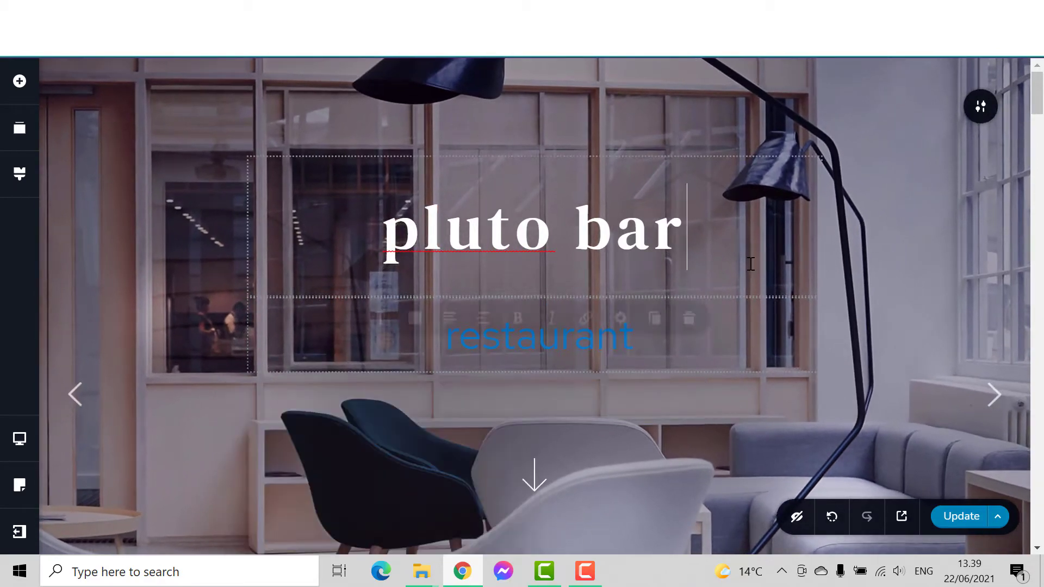
{"action": "scroll", "coordinate": [890, 233], "scroll_direction": "down", "scroll_amount": 1}
{"action": "scroll", "coordinate": [938, 162], "scroll_direction": "up", "scroll_amount": 1}
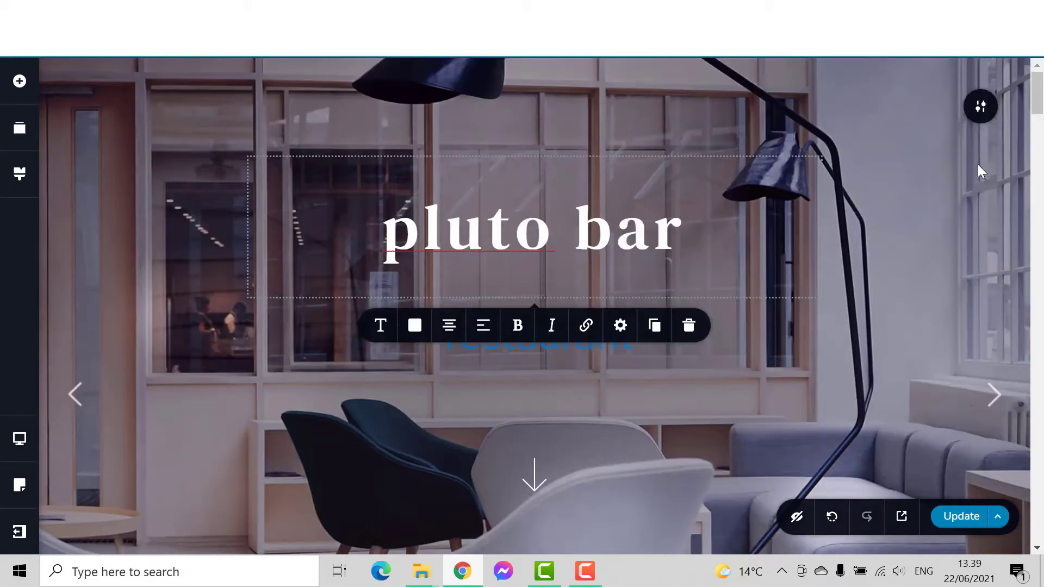
Step: Remove the chairs-and-lamp background image from the header section
{"action": "left_click", "coordinate": [981, 116]}
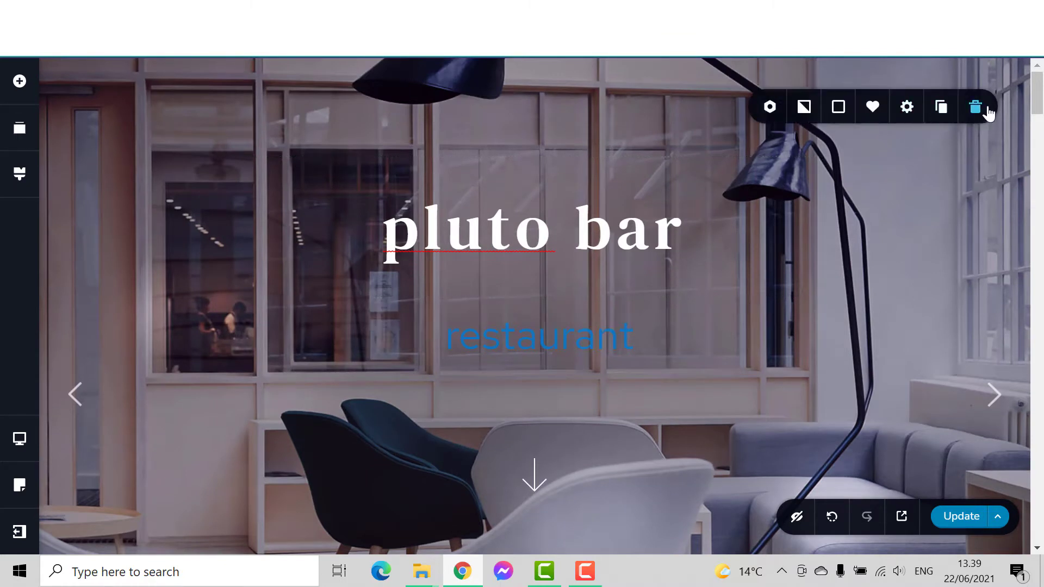
{"action": "left_click", "coordinate": [803, 109]}
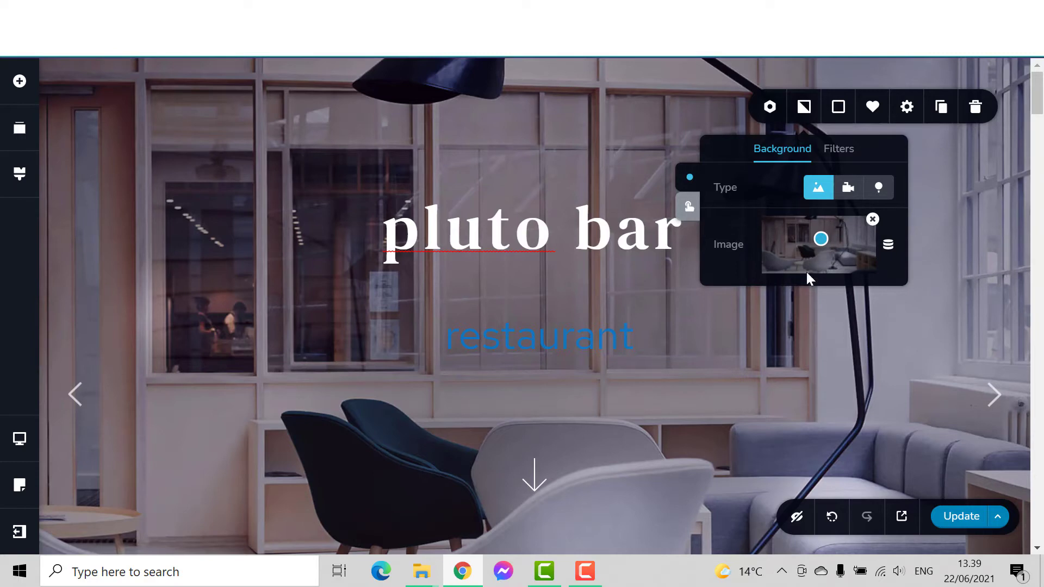
{"action": "left_click", "coordinate": [873, 220]}
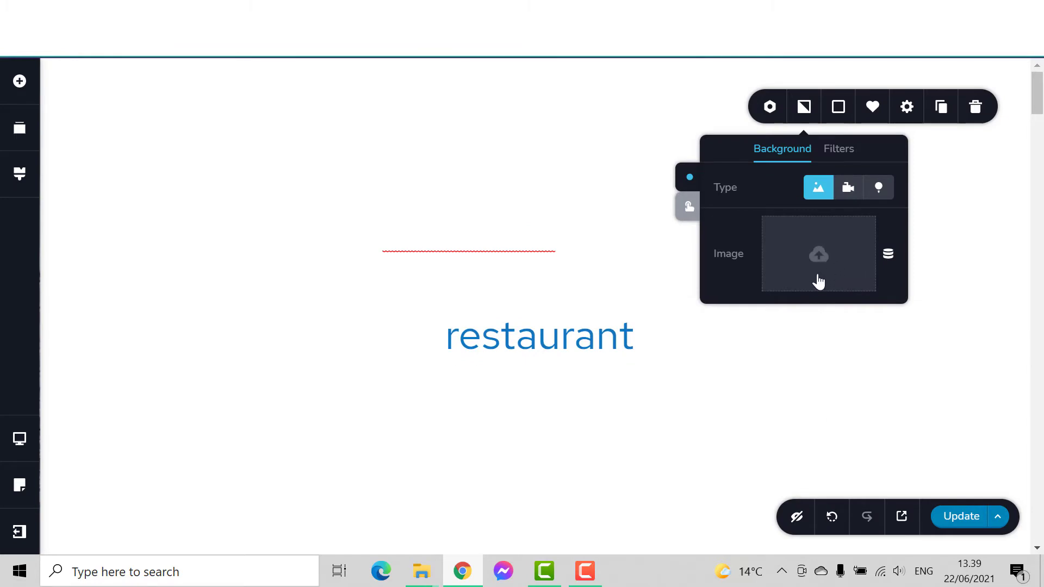
Step: Set the 700 by 1000 pixel city skyscraper photo from the media library as the header section's background image
{"action": "left_click", "coordinate": [819, 278]}
{"action": "scroll", "coordinate": [501, 307], "scroll_direction": "down", "scroll_amount": 5}
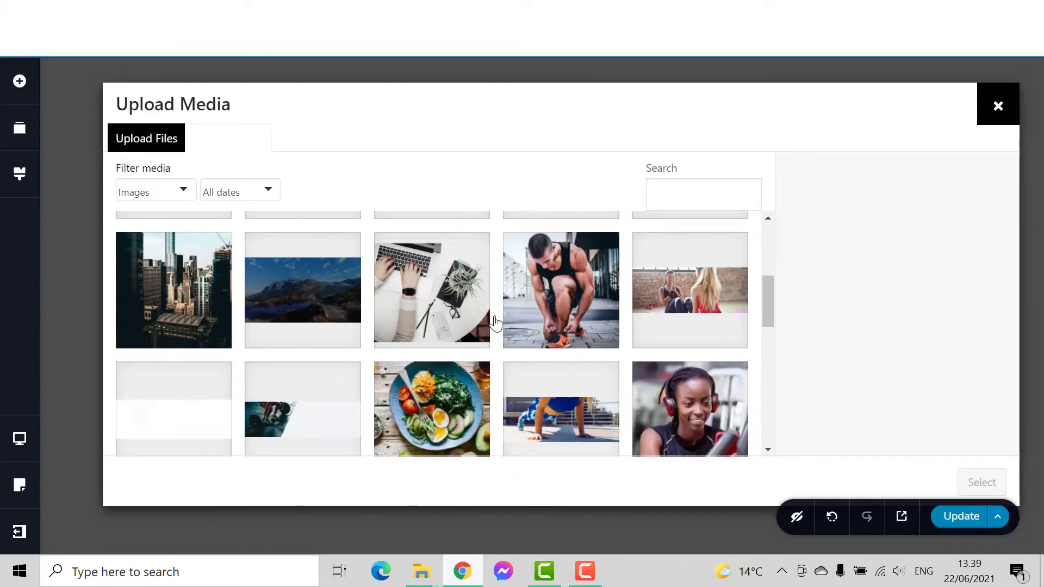
{"action": "left_click", "coordinate": [202, 313]}
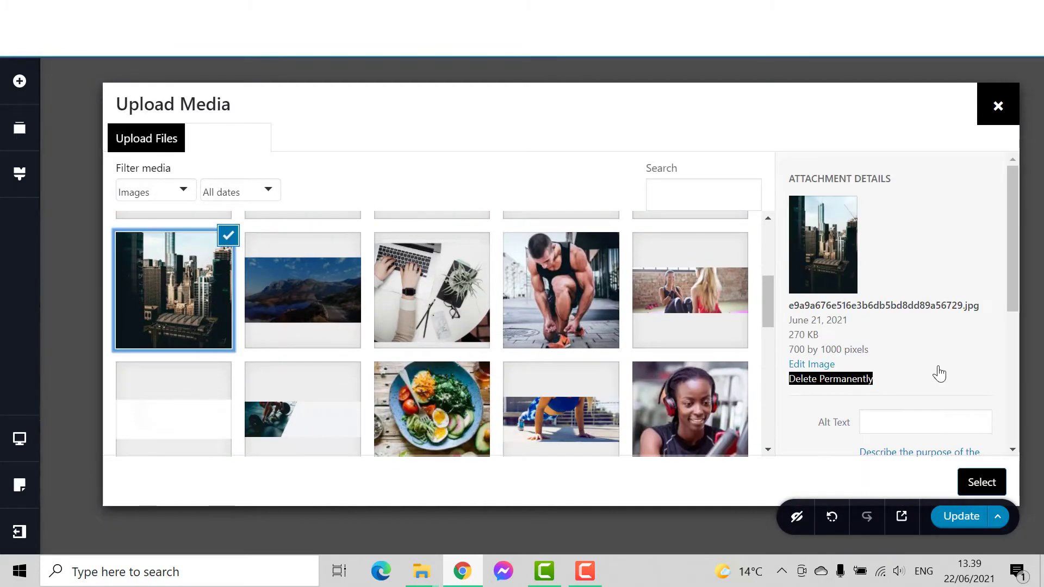
{"action": "scroll", "coordinate": [937, 369], "scroll_direction": "down", "scroll_amount": 5}
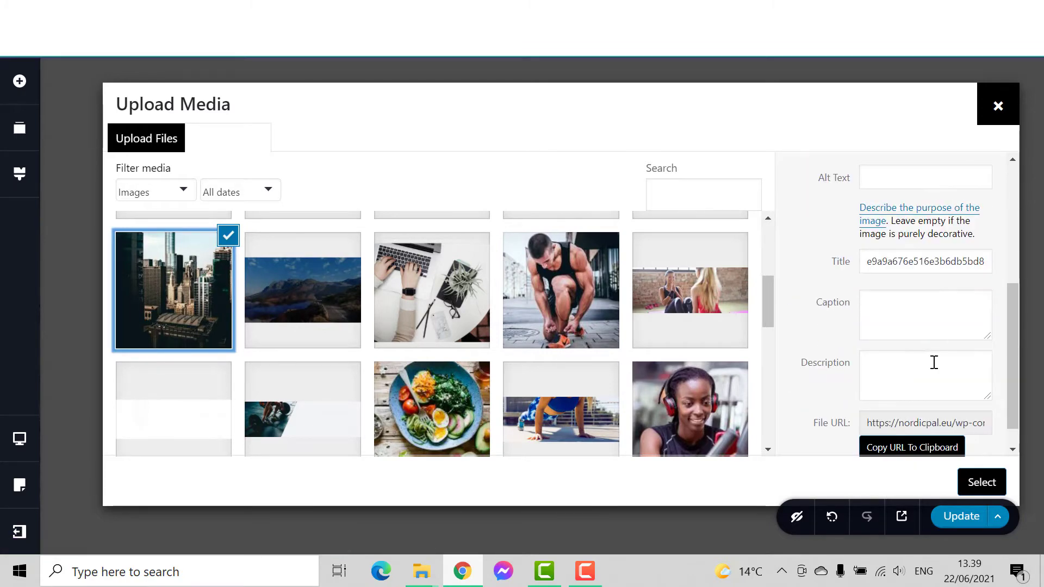
{"action": "left_click", "coordinate": [980, 481]}
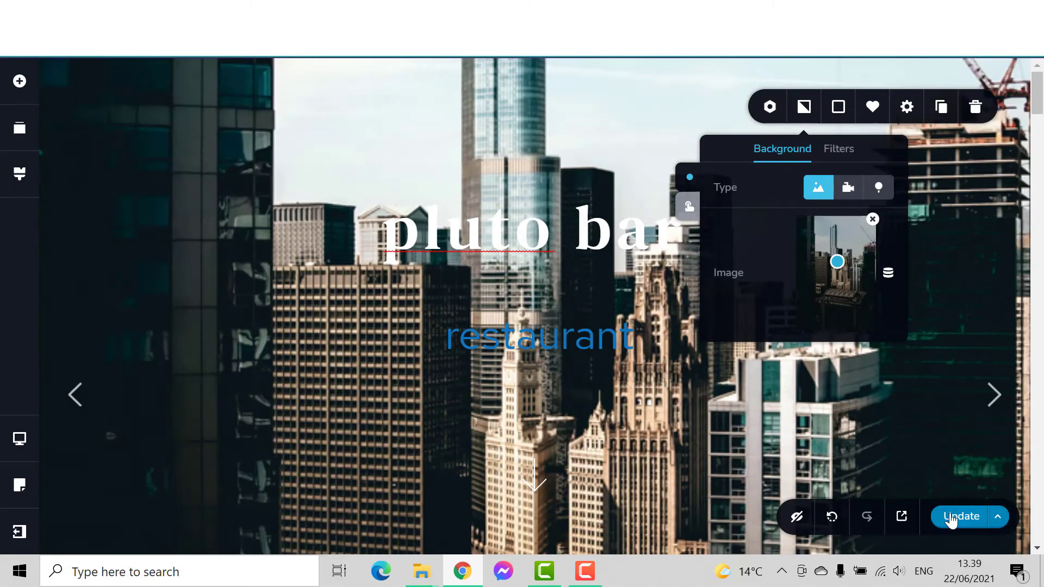
{"action": "left_click", "coordinate": [401, 341]}
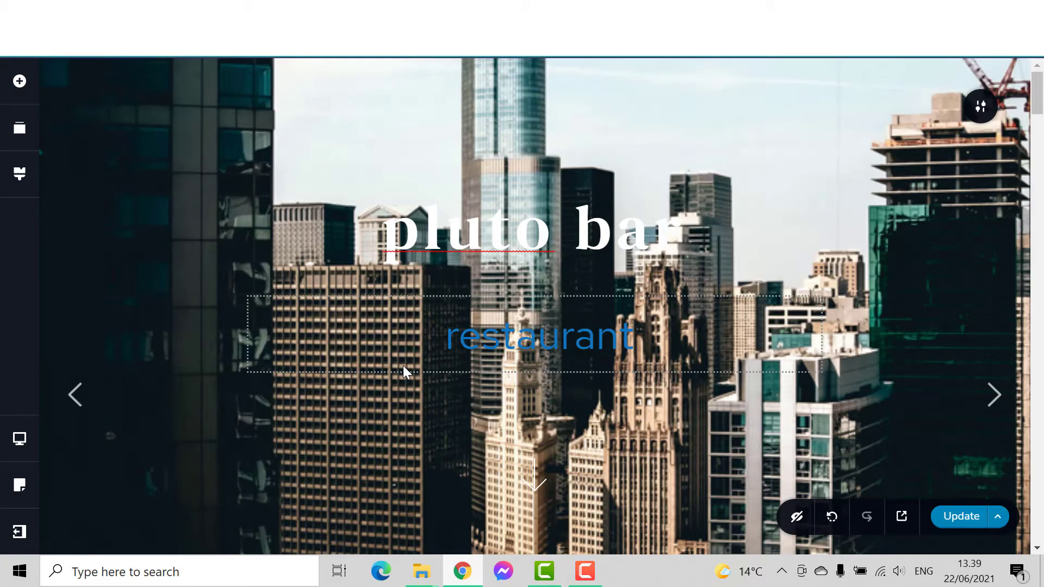
Step: Look over the header on its new background and change the "pluto bar" title's color to a muted red
{"action": "scroll", "coordinate": [419, 360], "scroll_direction": "down", "scroll_amount": 5}
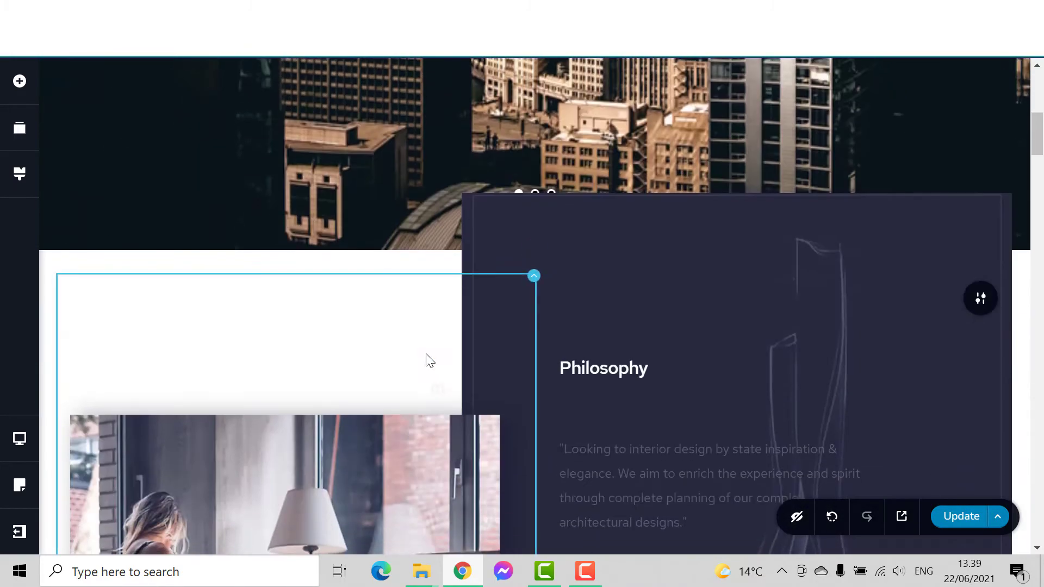
{"action": "scroll", "coordinate": [429, 361], "scroll_direction": "down", "scroll_amount": 5}
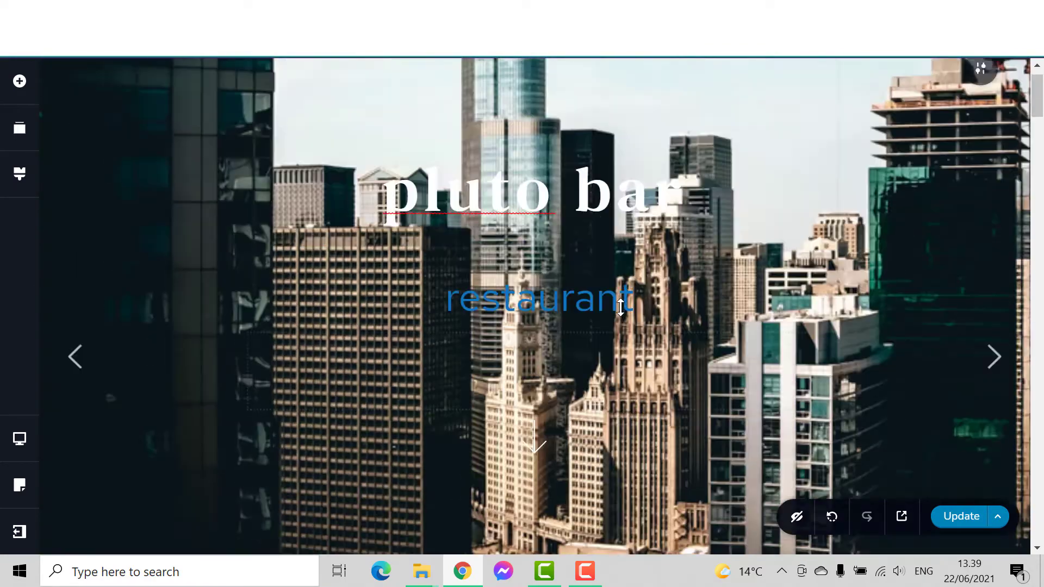
{"action": "scroll", "coordinate": [621, 308], "scroll_direction": "down", "scroll_amount": 3}
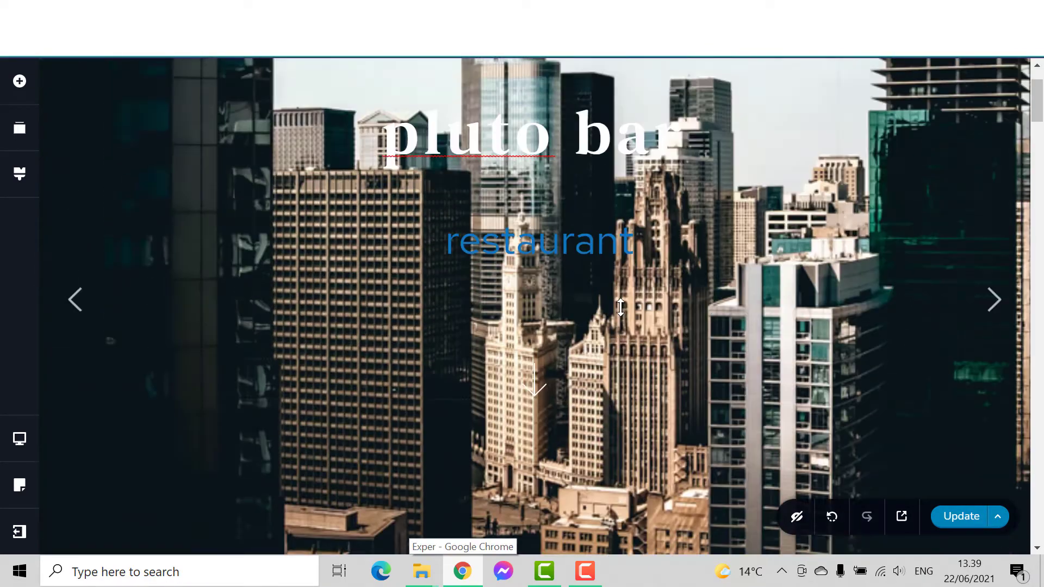
{"action": "scroll", "coordinate": [620, 307], "scroll_direction": "up", "scroll_amount": 2}
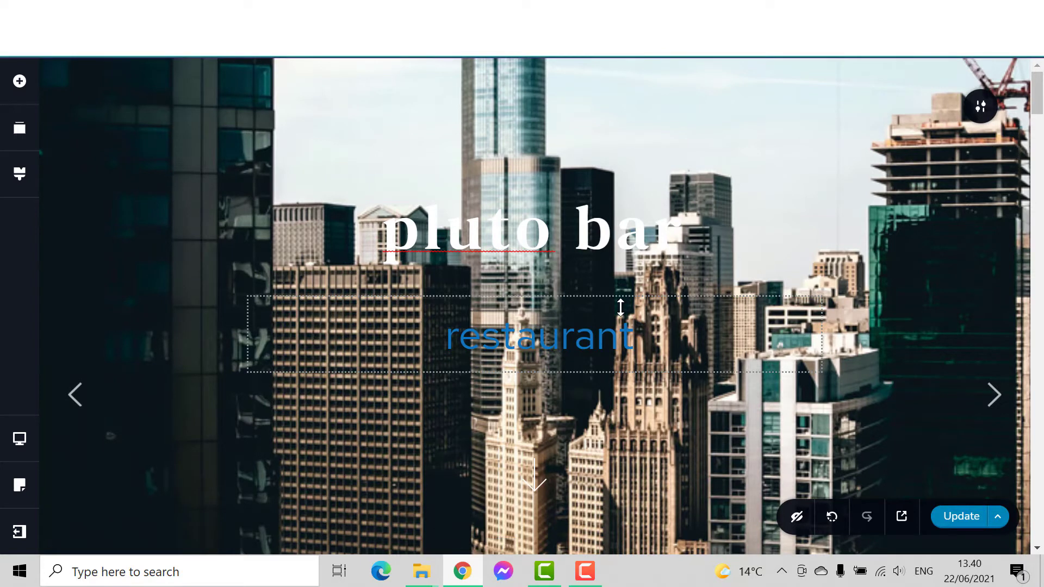
{"action": "left_click_drag", "start_coordinate": [674, 241], "coordinate": [220, 231]}
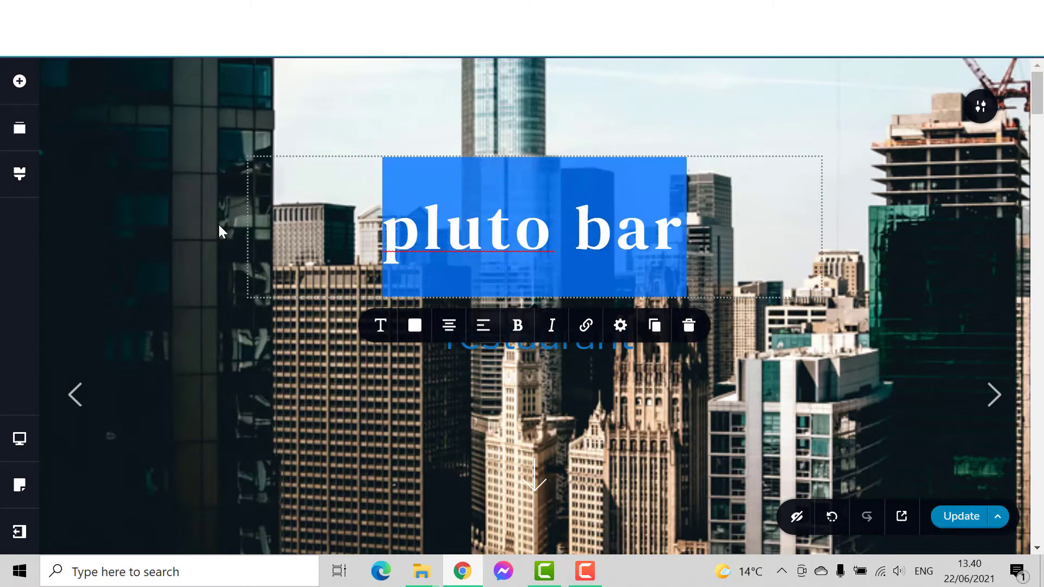
{"action": "left_click", "coordinate": [414, 325]}
{"action": "left_click_drag", "start_coordinate": [423, 434], "coordinate": [416, 428]}
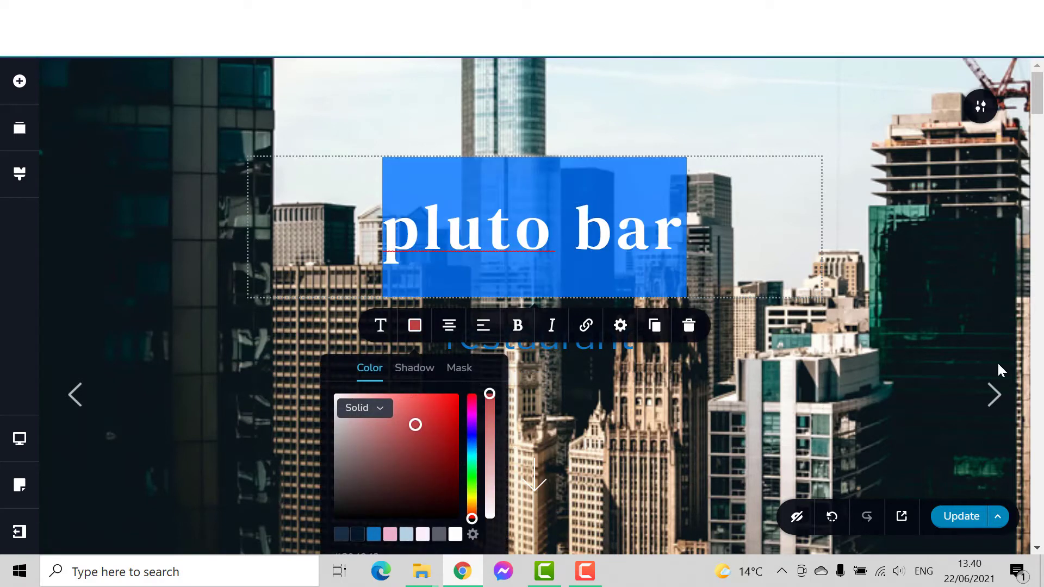
Step: Look over the recolored "pluto bar" title, the "restaurant" subtitle and the header's new background down to the Philosophy section
{"action": "left_click", "coordinate": [818, 226]}
{"action": "left_click", "coordinate": [472, 243]}
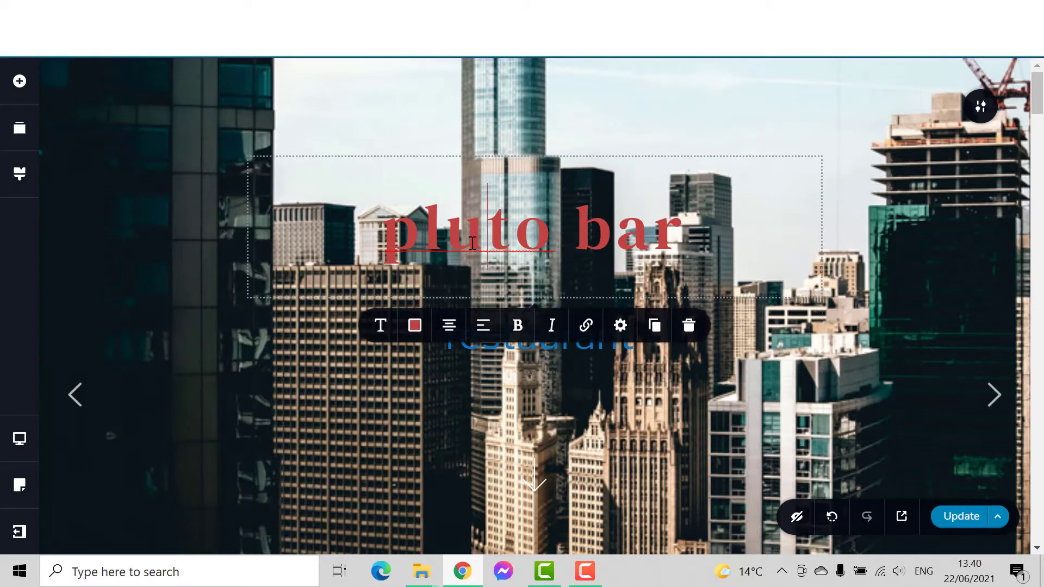
{"action": "left_click", "coordinate": [516, 338]}
{"action": "left_click", "coordinate": [898, 347]}
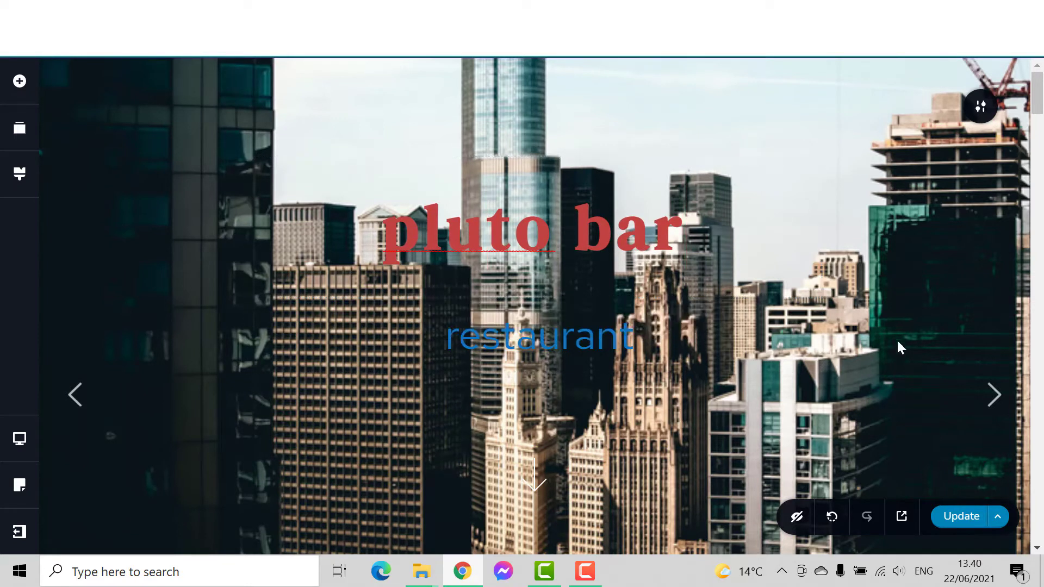
{"action": "scroll", "coordinate": [759, 313], "scroll_direction": "down", "scroll_amount": 5}
{"action": "scroll", "coordinate": [759, 314], "scroll_direction": "up", "scroll_amount": 5}
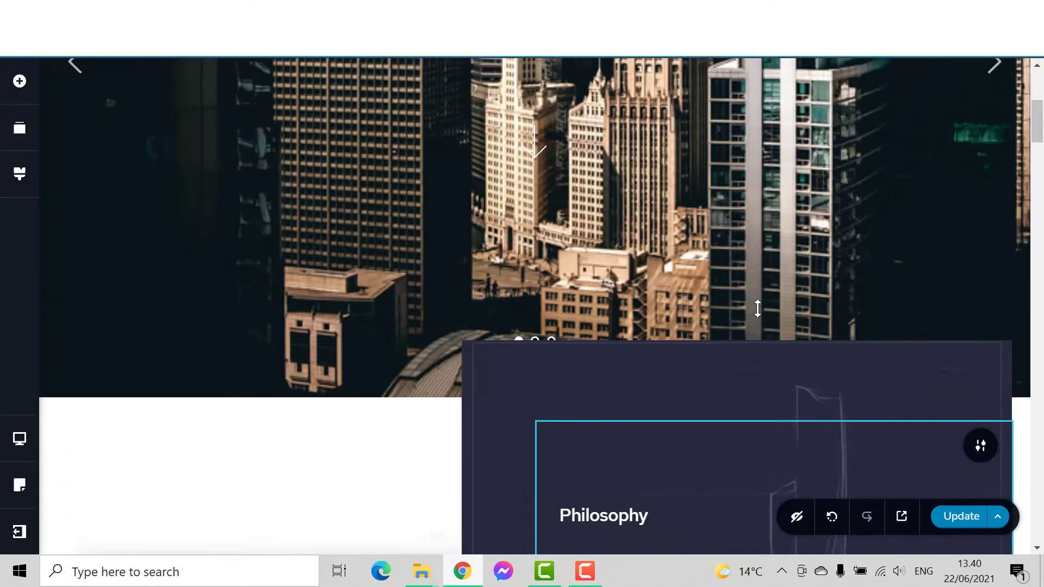
{"action": "scroll", "coordinate": [757, 310], "scroll_direction": "down", "scroll_amount": 5}
{"action": "scroll", "coordinate": [757, 310], "scroll_direction": "up", "scroll_amount": 5}
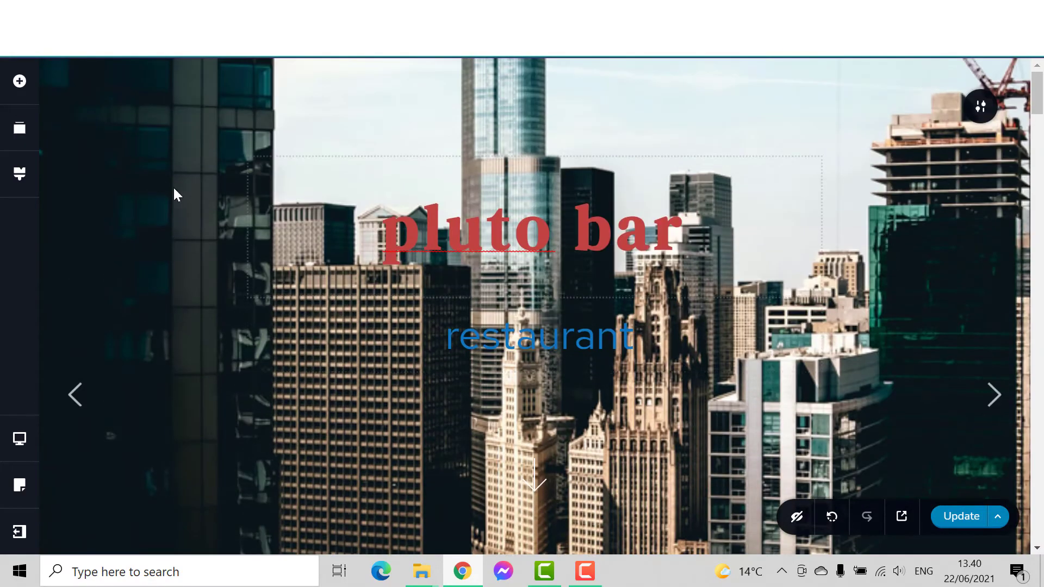
Step: Add a new text element beneath the "restaurant" subtitle in the header and clear its placeholder paragraph
{"action": "left_click", "coordinate": [19, 82]}
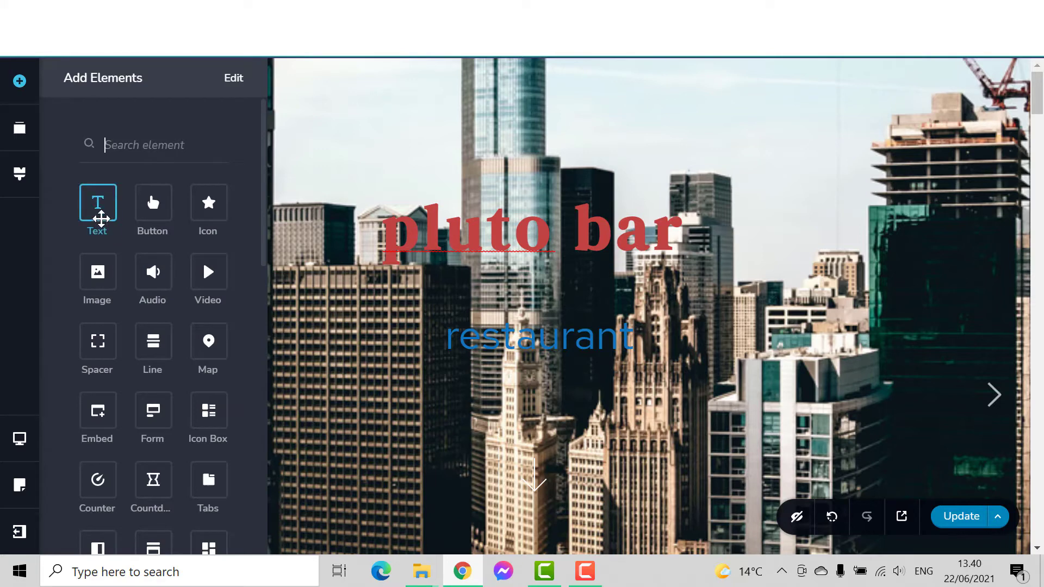
{"action": "left_click_drag", "start_coordinate": [100, 217], "coordinate": [688, 407]}
{"action": "left_click", "coordinate": [580, 415]}
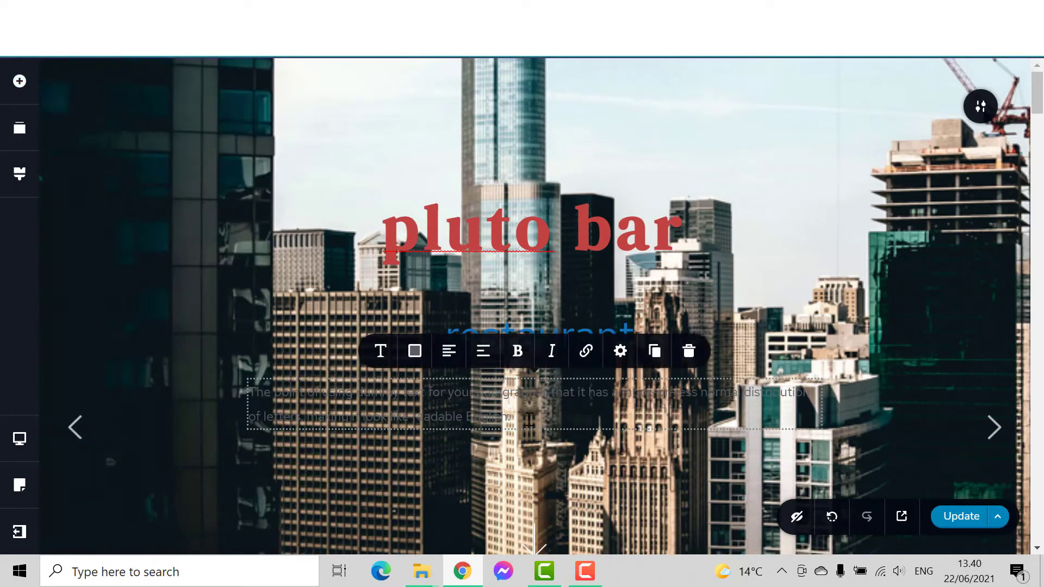
{"action": "left_click_drag", "start_coordinate": [580, 415], "coordinate": [224, 334]}
{"action": "key", "text": "BackSpace"}
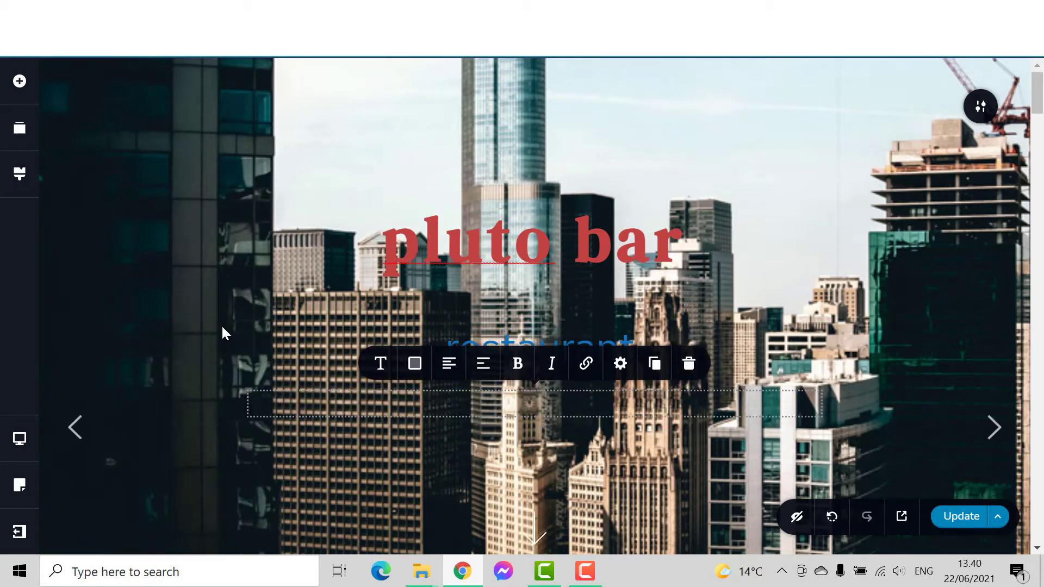
Step: Set the new text element's color to white (#FFFFFF) and enter the filler text "alskdhlkssfjlkljjjjjjjjjfd slkdfjslkdhfsl asddkjfhsdk"
{"action": "left_click", "coordinate": [415, 363]}
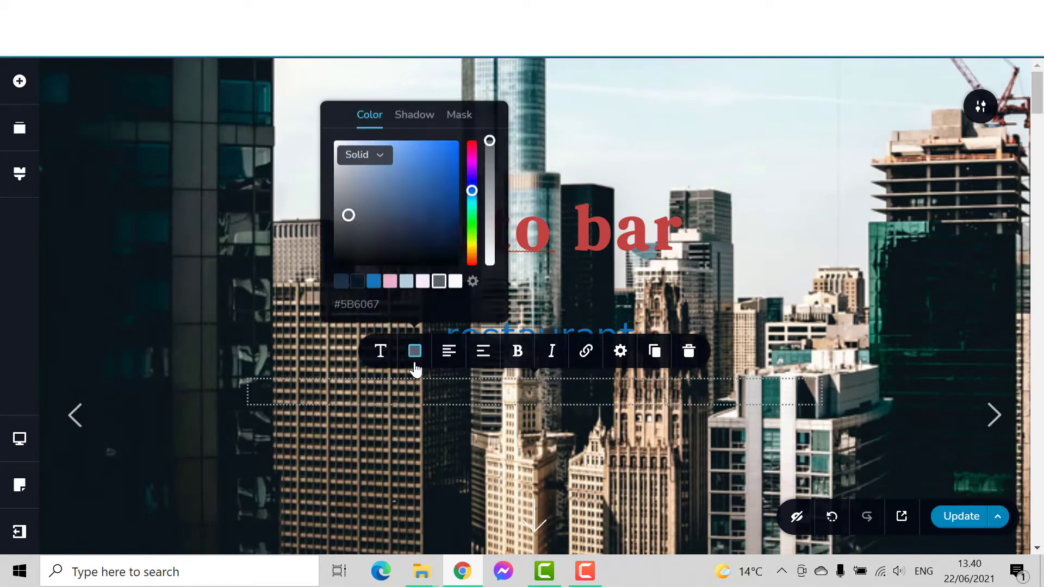
{"action": "left_click", "coordinate": [454, 282]}
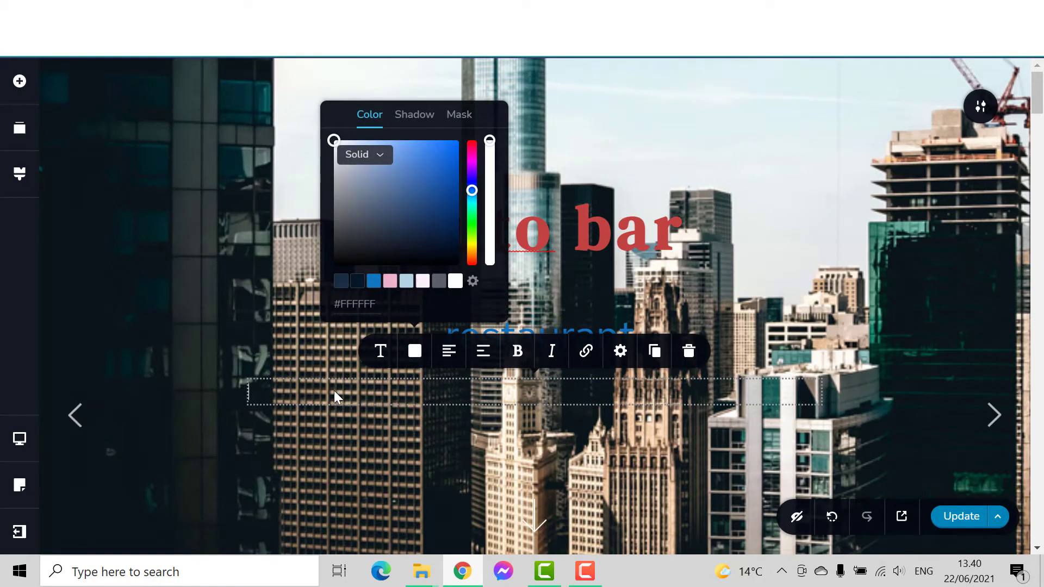
{"action": "type", "text": "alskdhlkssfjlkljjjjjjjjjfd    slkdfjslkdhfsl    sddkjfhsdk"}
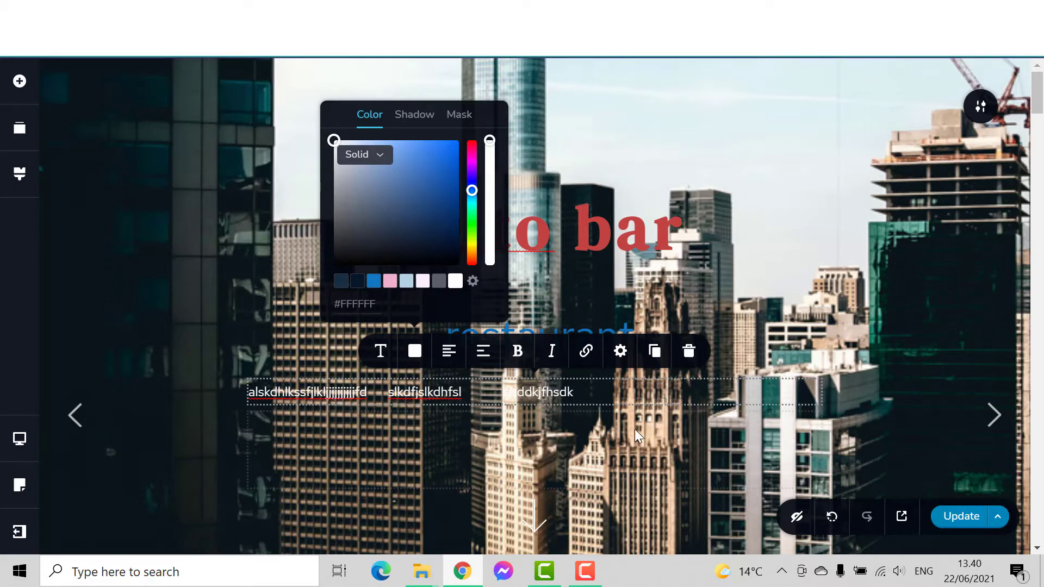
Step: Set the filler text beneath the subtitle to size 39 in the Montserrat font
{"action": "left_click_drag", "start_coordinate": [613, 394], "coordinate": [230, 358]}
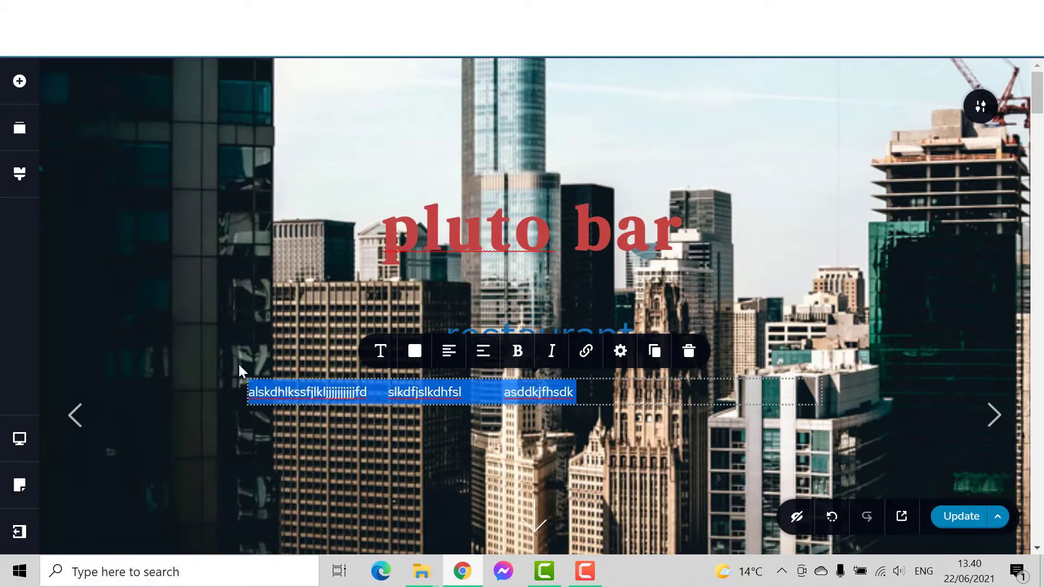
{"action": "left_click", "coordinate": [381, 351]}
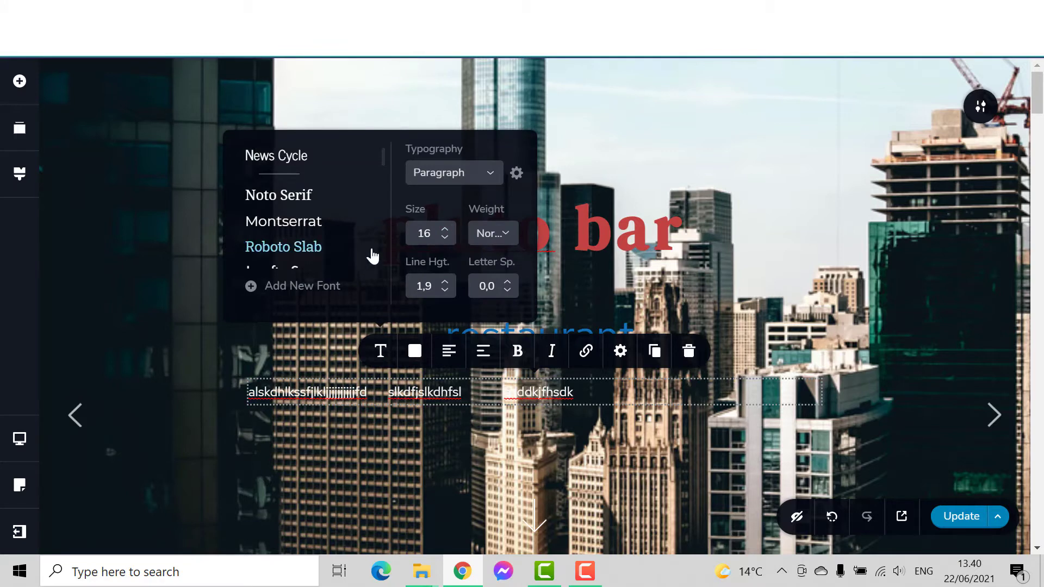
{"action": "left_click", "coordinate": [445, 231]}
{"action": "left_click", "coordinate": [444, 231]}
{"action": "left_click", "coordinate": [445, 231]}
{"action": "left_click_drag", "start_coordinate": [445, 231], "coordinate": [448, 231]}
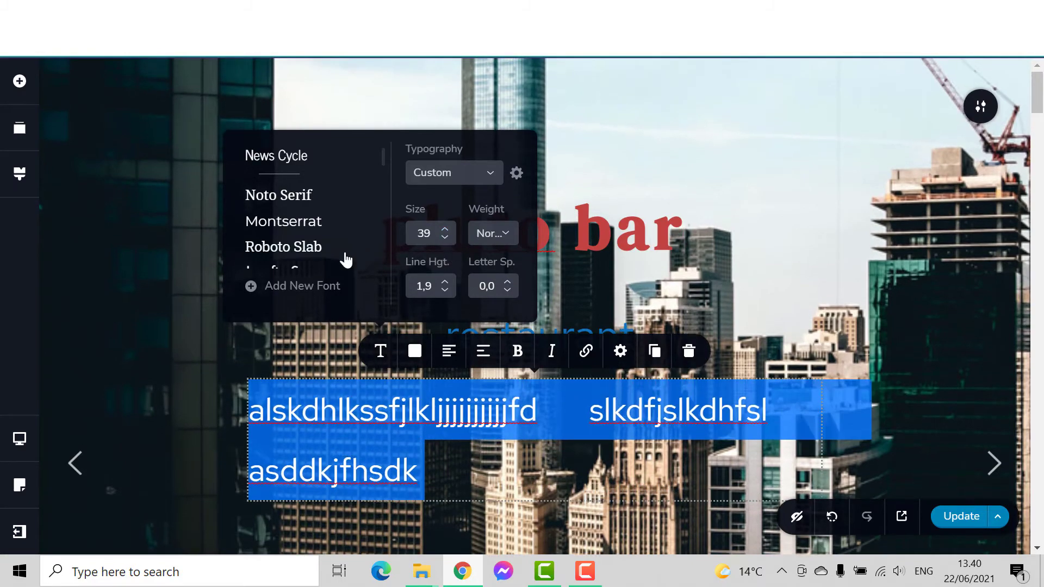
{"action": "left_click", "coordinate": [298, 221]}
{"action": "left_click", "coordinate": [773, 441]}
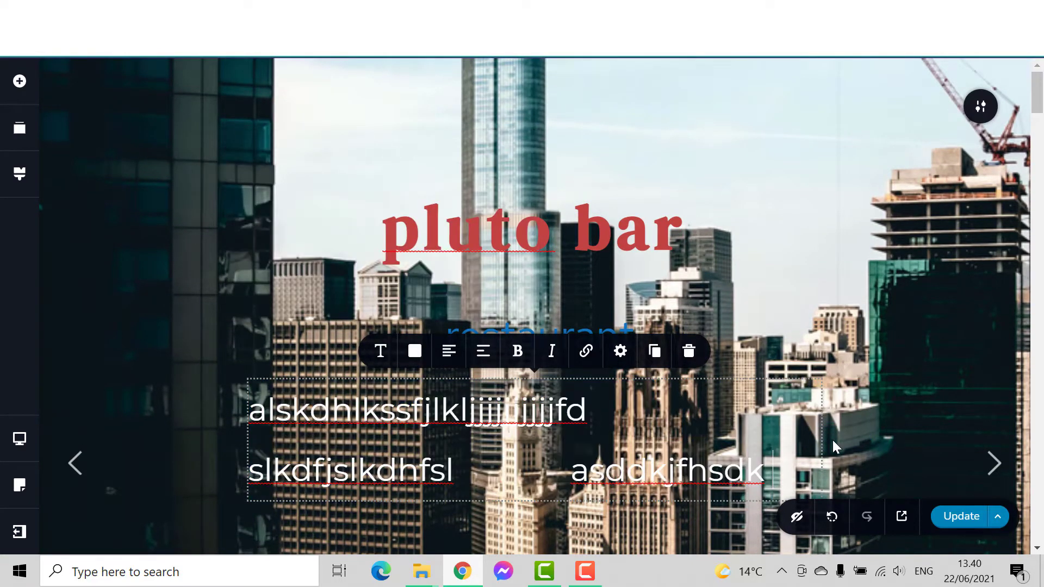
Step: Examine the Philosophy section's heading and quote text and the neighbouring photo to see which elements can be edited
{"action": "scroll", "coordinate": [630, 399], "scroll_direction": "down", "scroll_amount": 7}
{"action": "scroll", "coordinate": [631, 393], "scroll_direction": "down", "scroll_amount": 6}
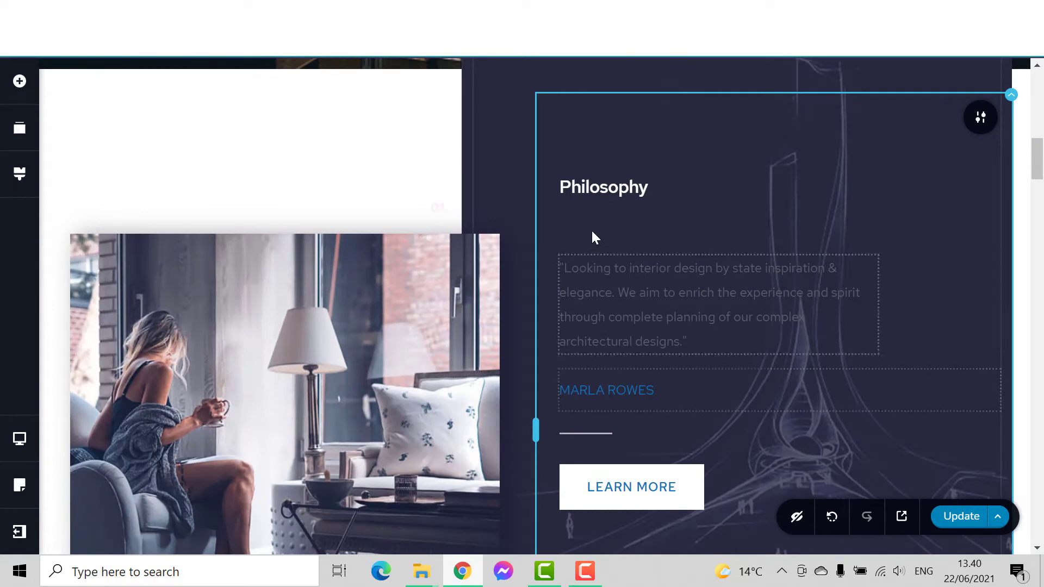
{"action": "left_click", "coordinate": [591, 188]}
{"action": "left_click_drag", "start_coordinate": [660, 191], "coordinate": [533, 186]}
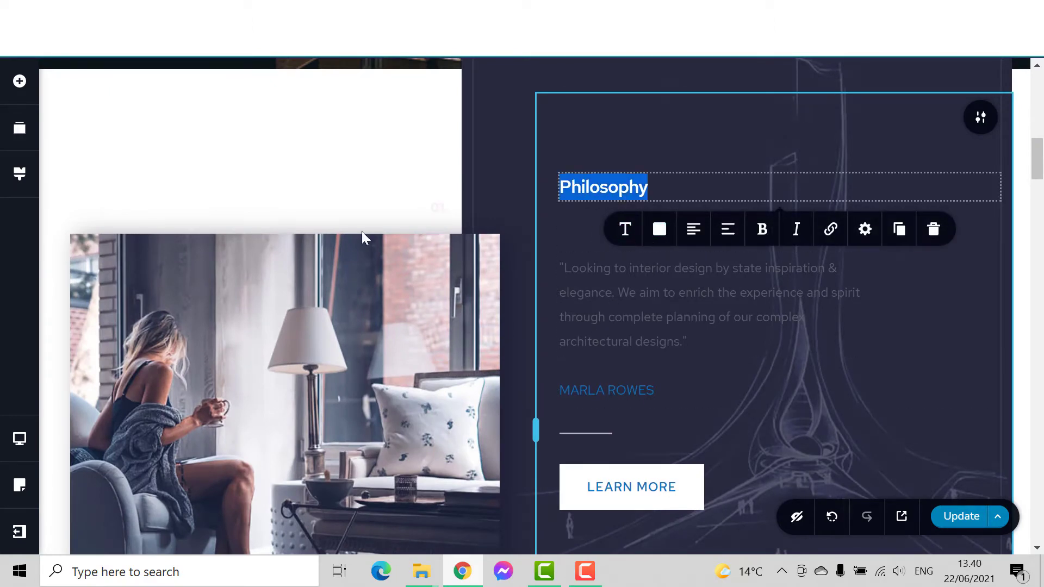
{"action": "scroll", "coordinate": [361, 230], "scroll_direction": "up", "scroll_amount": 7}
{"action": "scroll", "coordinate": [353, 223], "scroll_direction": "down", "scroll_amount": 12}
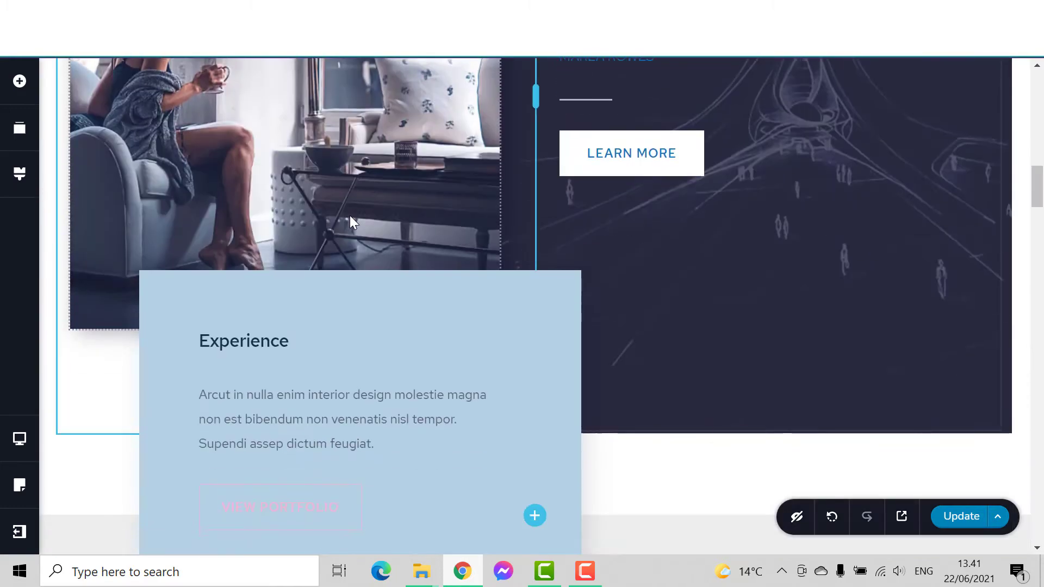
{"action": "scroll", "coordinate": [350, 217], "scroll_direction": "down", "scroll_amount": 4}
{"action": "scroll", "coordinate": [391, 239], "scroll_direction": "up", "scroll_amount": 11}
{"action": "left_click", "coordinate": [593, 411]}
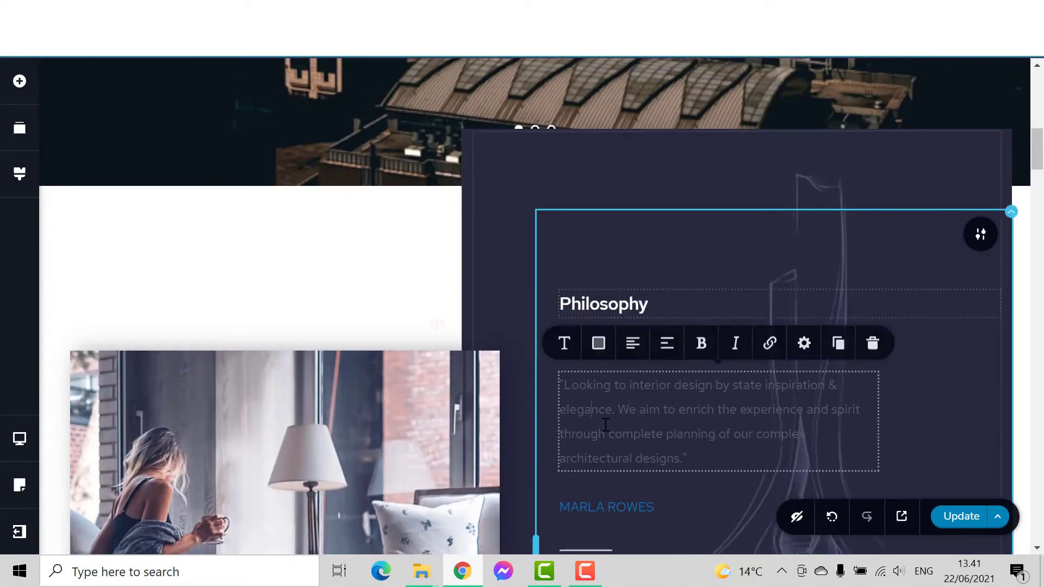
{"action": "scroll", "coordinate": [671, 455], "scroll_direction": "down", "scroll_amount": 5}
{"action": "left_click", "coordinate": [681, 176]}
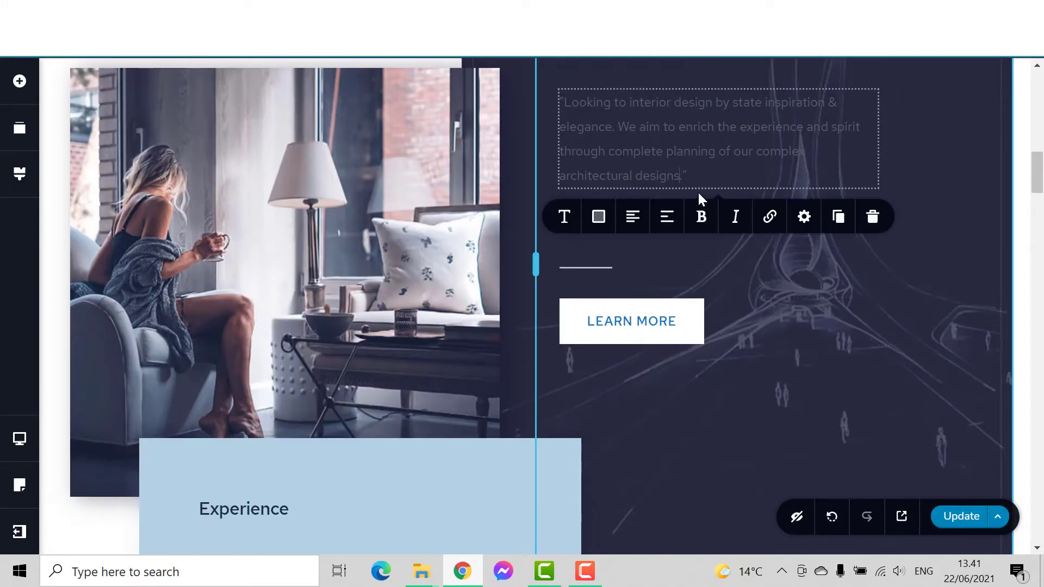
{"action": "scroll", "coordinate": [740, 326], "scroll_direction": "up", "scroll_amount": 7}
{"action": "scroll", "coordinate": [742, 332], "scroll_direction": "down", "scroll_amount": 7}
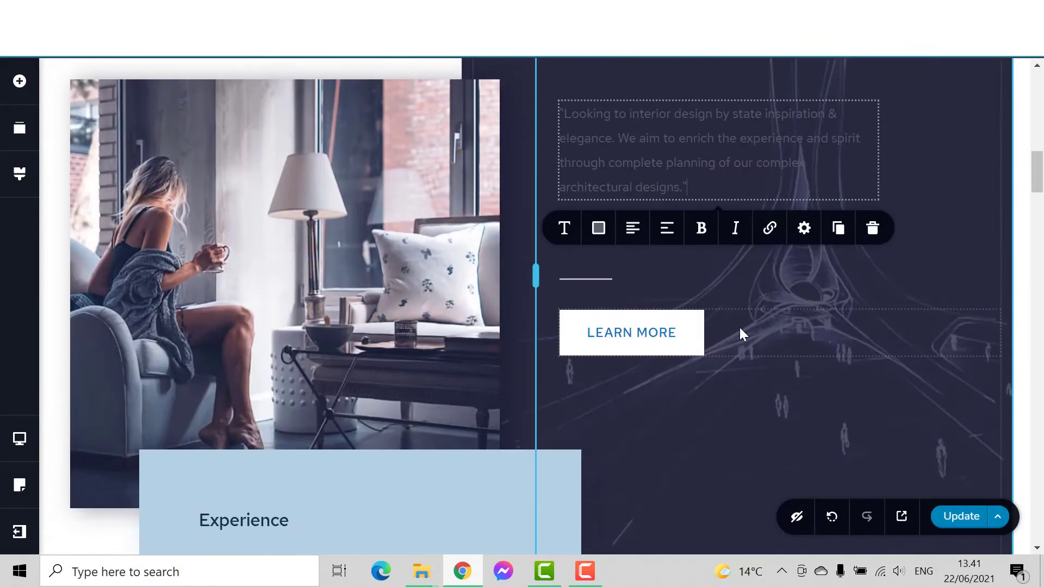
{"action": "scroll", "coordinate": [723, 244], "scroll_direction": "up", "scroll_amount": 5}
{"action": "scroll", "coordinate": [653, 299], "scroll_direction": "down", "scroll_amount": 3}
{"action": "scroll", "coordinate": [743, 185], "scroll_direction": "down", "scroll_amount": 3}
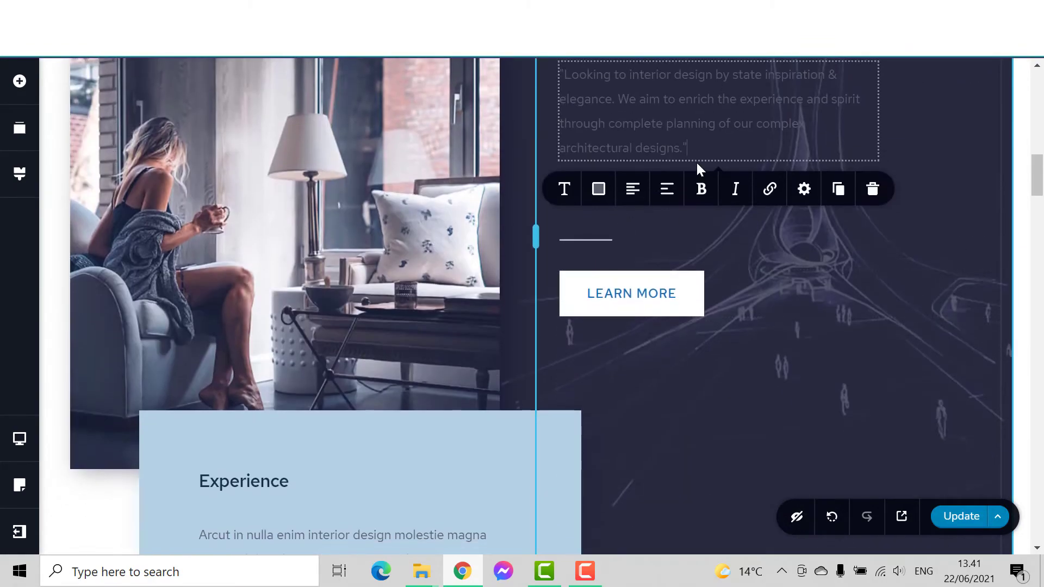
Step: Examine the Experience box's heading and paragraph and the area leading down to the Recent Works section
{"action": "scroll", "coordinate": [698, 174], "scroll_direction": "down", "scroll_amount": 7}
{"action": "scroll", "coordinate": [699, 182], "scroll_direction": "up", "scroll_amount": 5}
{"action": "scroll", "coordinate": [674, 201], "scroll_direction": "down", "scroll_amount": 6}
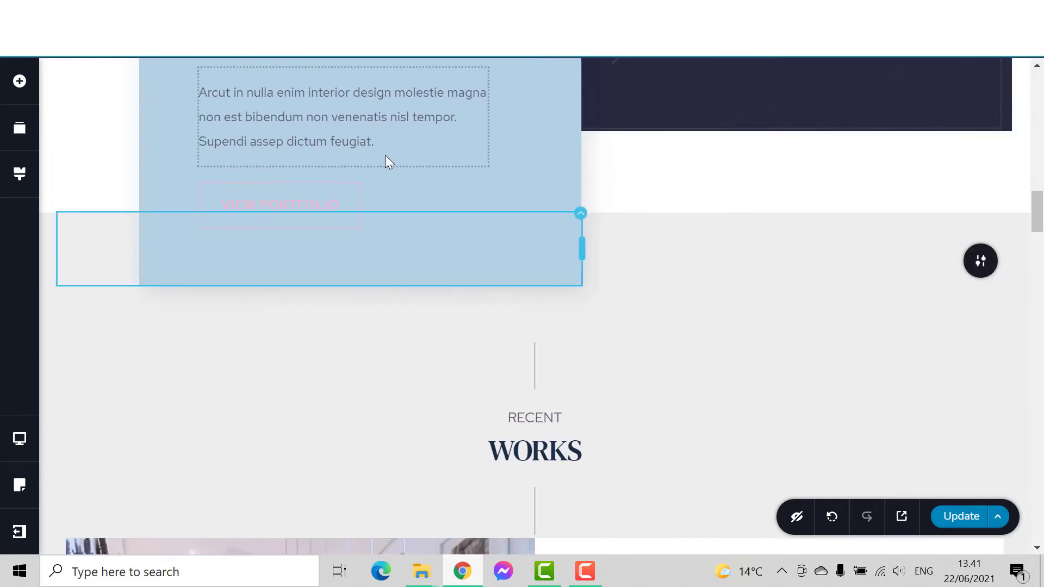
{"action": "scroll", "coordinate": [386, 158], "scroll_direction": "up", "scroll_amount": 7}
{"action": "left_click", "coordinate": [326, 422]}
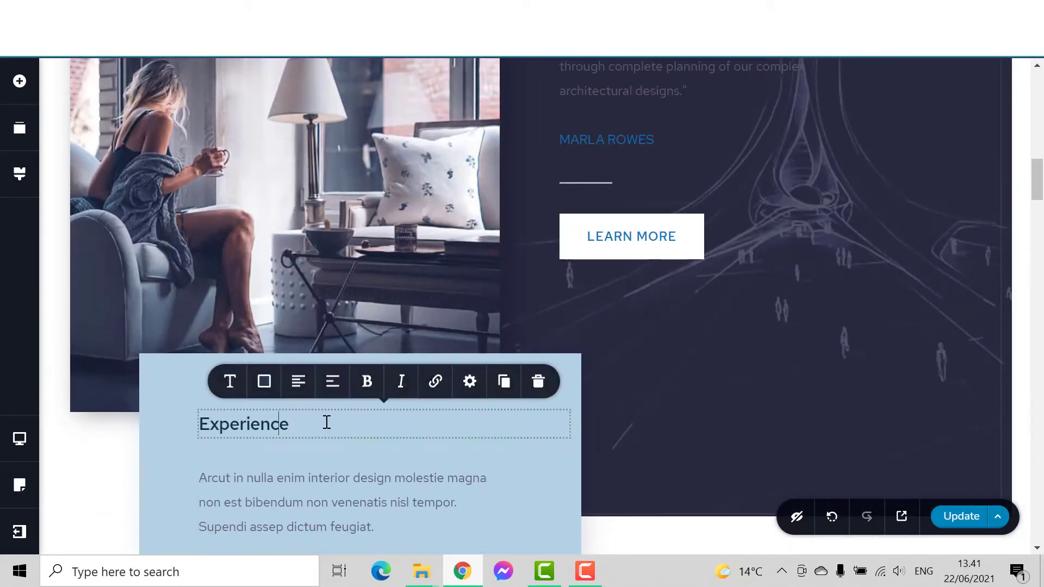
{"action": "scroll", "coordinate": [327, 422], "scroll_direction": "down", "scroll_amount": 5}
{"action": "left_click", "coordinate": [411, 253]}
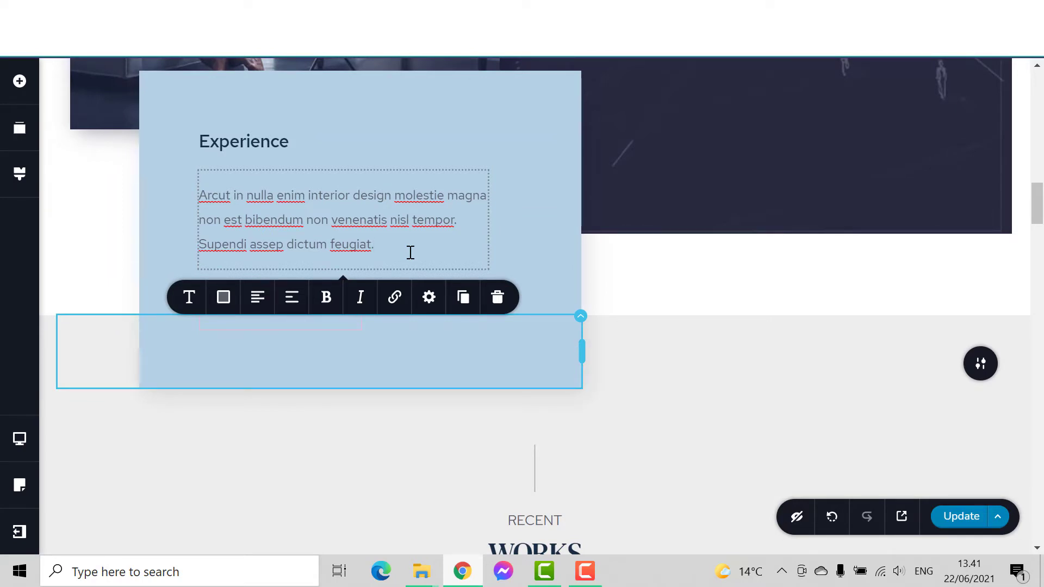
{"action": "left_click", "coordinate": [397, 353]}
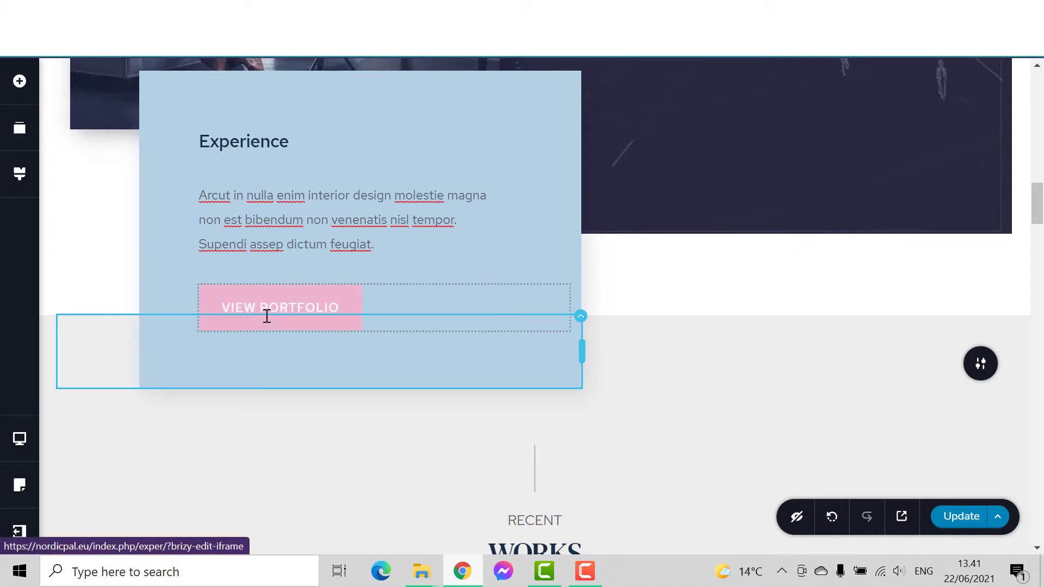
Step: Change the background color of the "View Portfolio" button in the Experience box to a muted red
{"action": "left_click", "coordinate": [286, 310]}
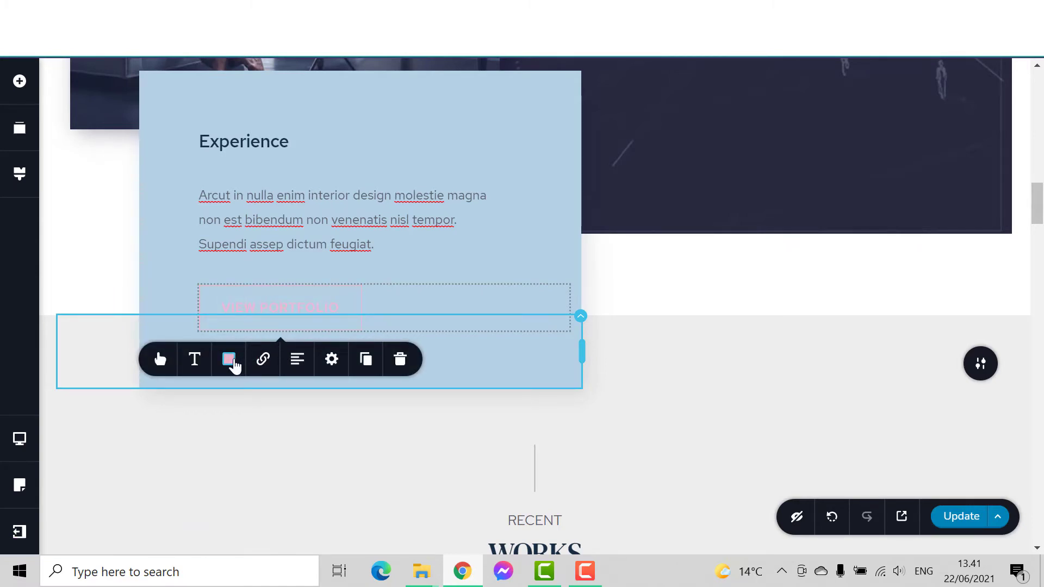
{"action": "left_click", "coordinate": [230, 361]}
{"action": "left_click", "coordinate": [210, 471]}
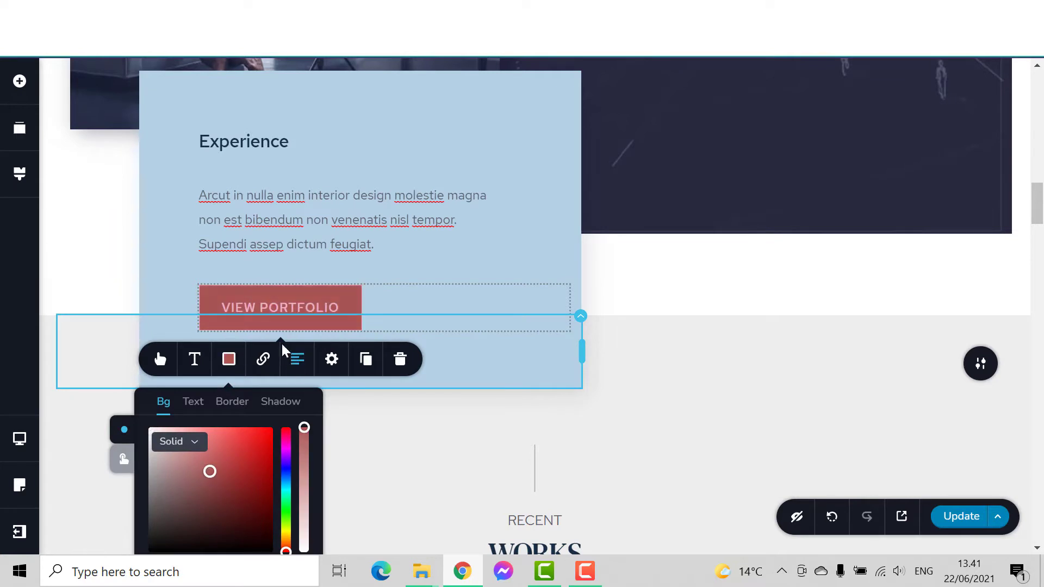
Step: Open the "View Portfolio" button's URL link settings and view the Recent Works section below it
{"action": "left_click", "coordinate": [262, 364]}
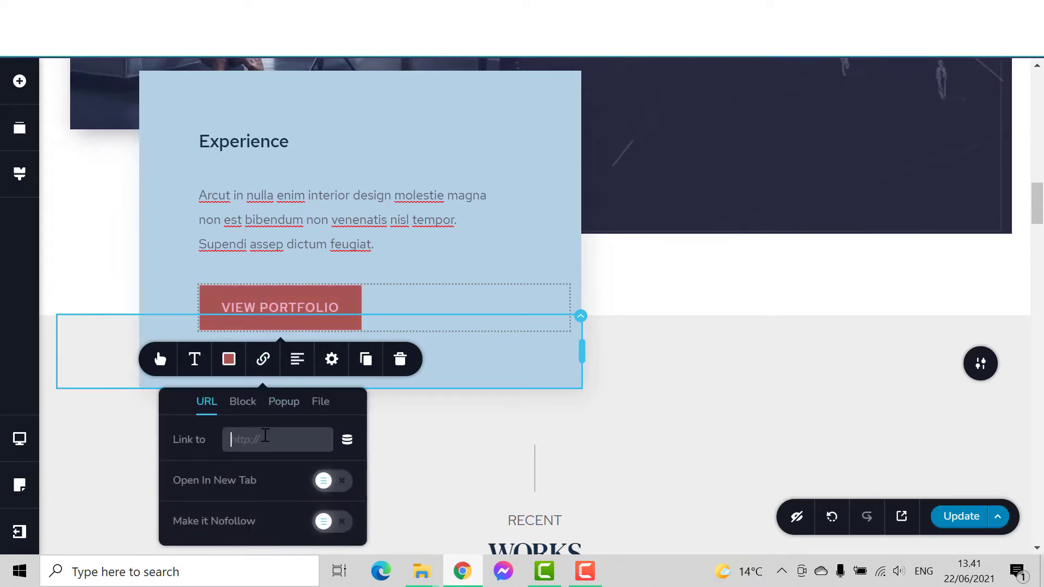
{"action": "scroll", "coordinate": [265, 435], "scroll_direction": "down", "scroll_amount": 5}
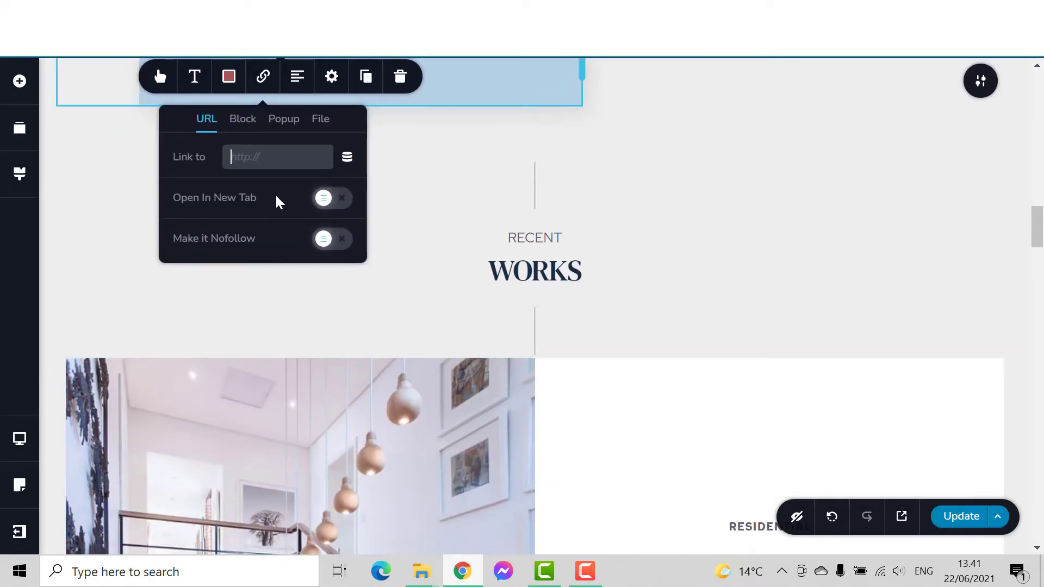
{"action": "scroll", "coordinate": [277, 206], "scroll_direction": "up", "scroll_amount": 5}
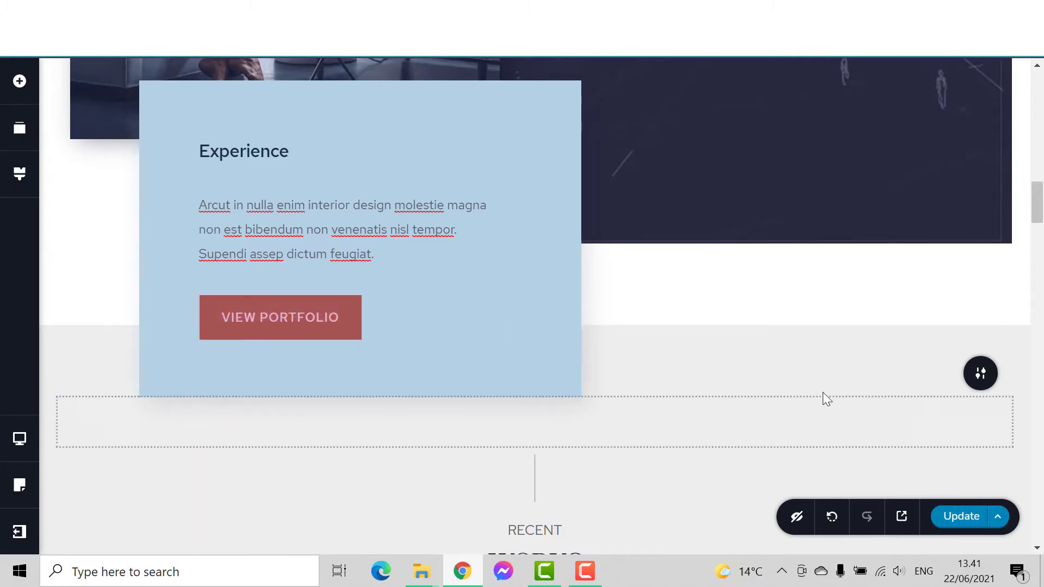
Step: Review the Experience box with its recolored button and the Philosophy section, checking their heading and paragraph texts
{"action": "left_click_drag", "start_coordinate": [823, 391], "coordinate": [359, 379]}
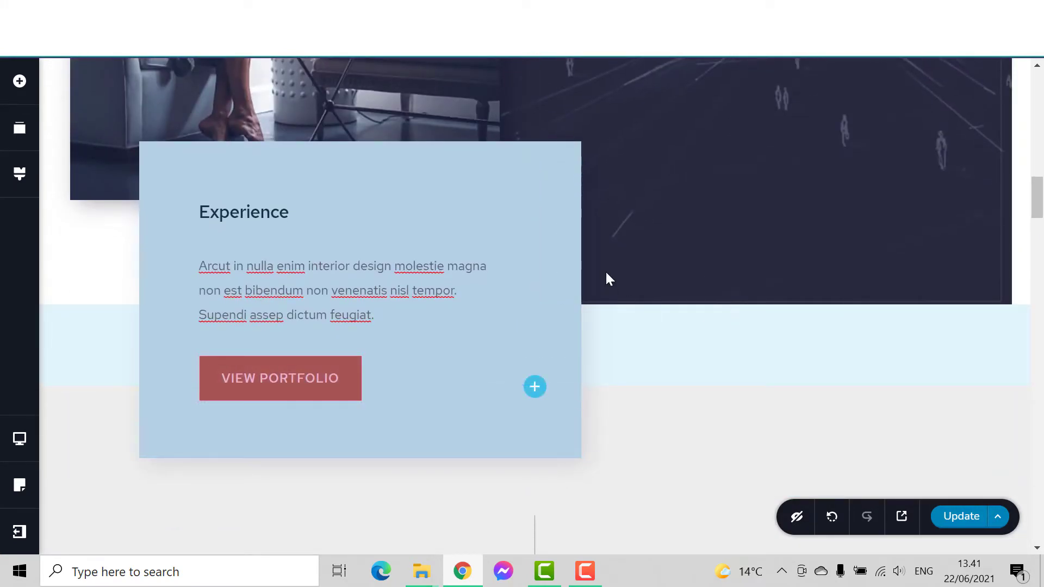
{"action": "scroll", "coordinate": [553, 284], "scroll_direction": "up", "scroll_amount": 5}
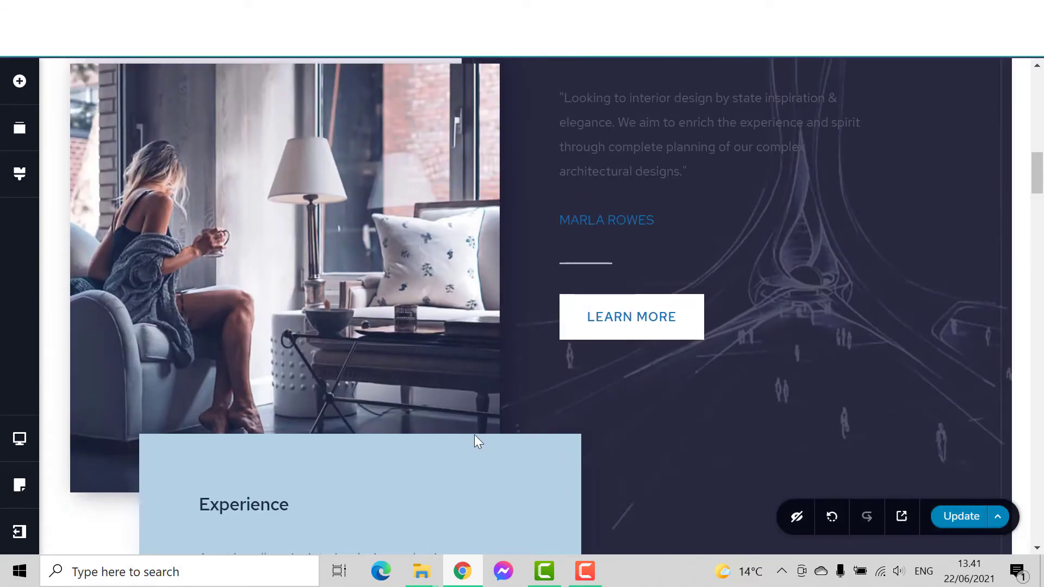
{"action": "scroll", "coordinate": [474, 435], "scroll_direction": "down", "scroll_amount": 6}
{"action": "left_click", "coordinate": [257, 130]}
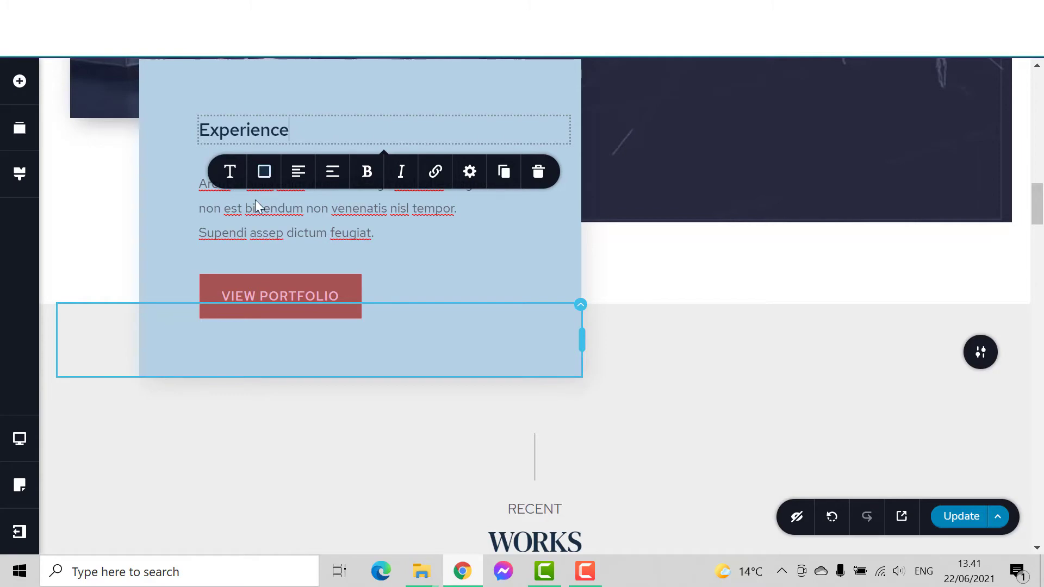
{"action": "left_click_drag", "start_coordinate": [298, 139], "coordinate": [188, 127]}
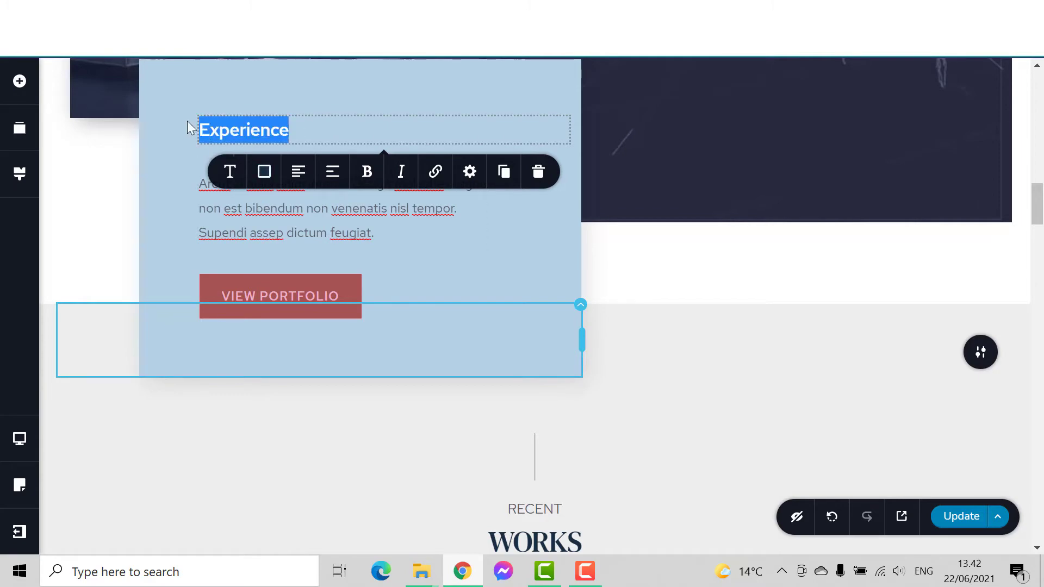
{"action": "left_click", "coordinate": [276, 226]}
{"action": "scroll", "coordinate": [733, 348], "scroll_direction": "up", "scroll_amount": 5}
{"action": "left_click", "coordinate": [859, 280]}
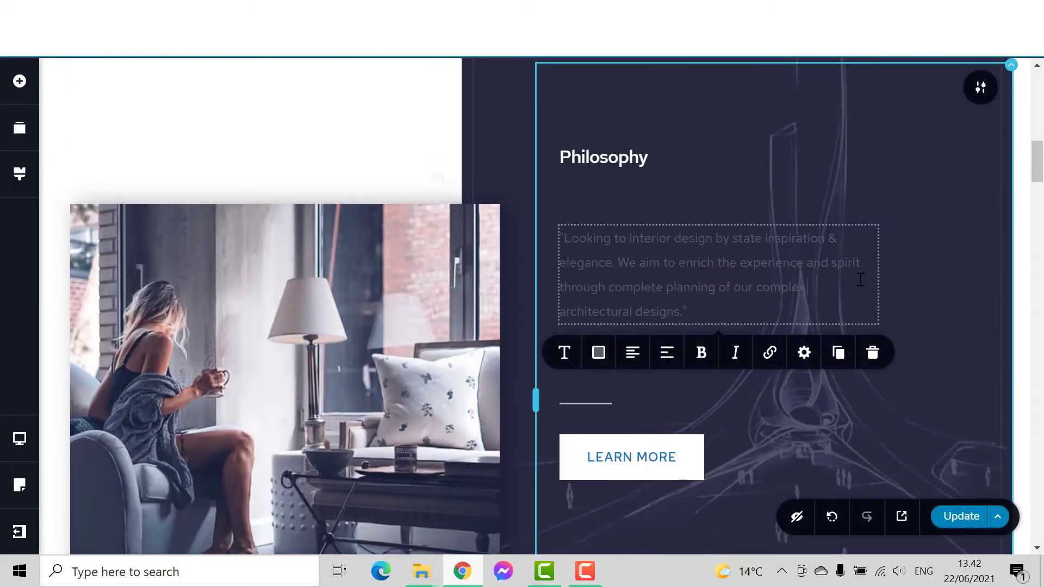
Step: Set the tool belt photo from the media library as the Philosophy section's background image and update the page
{"action": "scroll", "coordinate": [956, 304], "scroll_direction": "up", "scroll_amount": 5}
{"action": "scroll", "coordinate": [973, 309], "scroll_direction": "down", "scroll_amount": 5}
{"action": "left_click", "coordinate": [982, 96]}
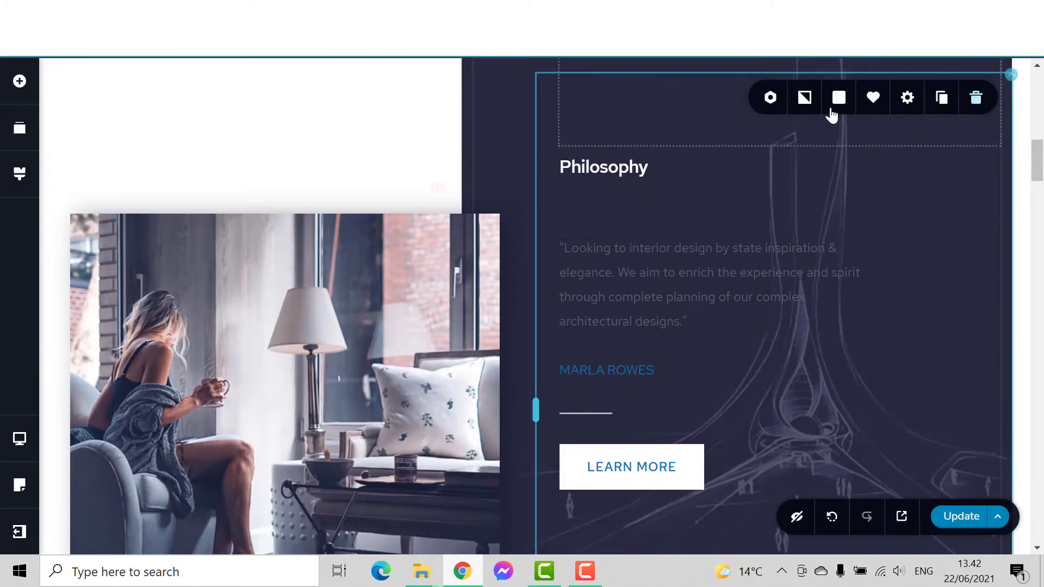
{"action": "left_click", "coordinate": [805, 99]}
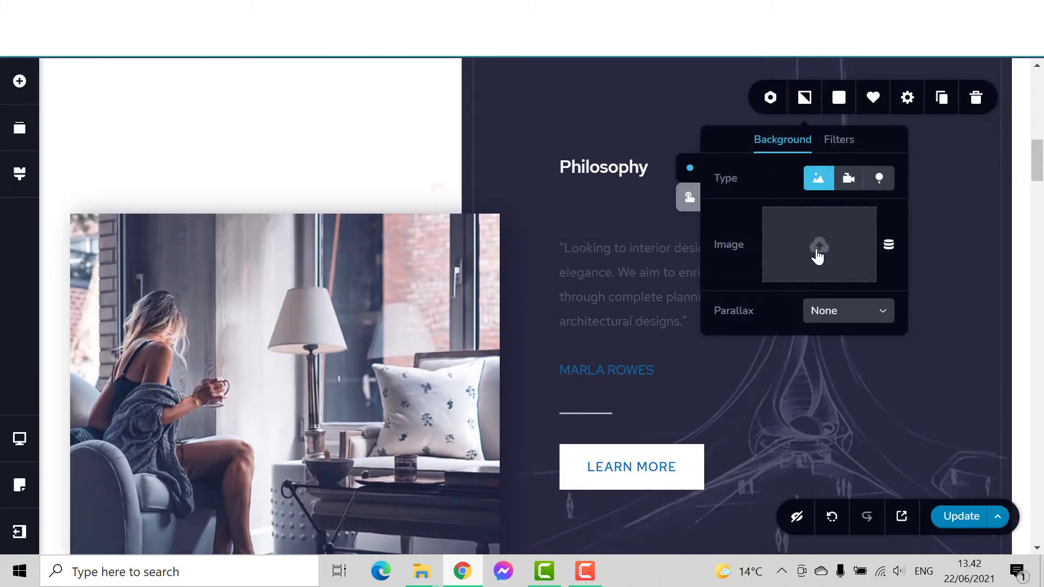
{"action": "left_click", "coordinate": [864, 275]}
{"action": "left_click", "coordinate": [437, 280]}
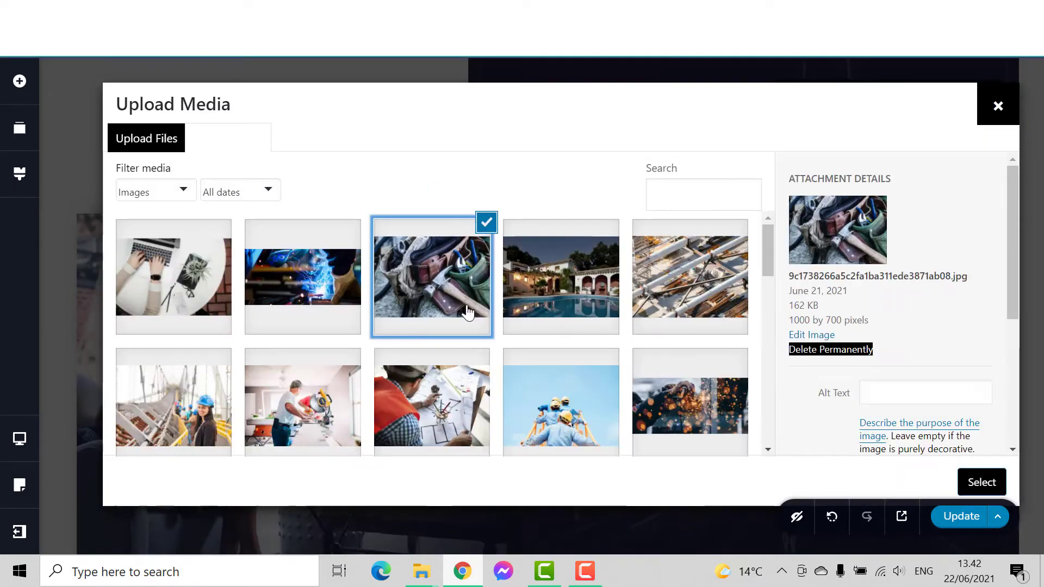
{"action": "left_click", "coordinate": [981, 482]}
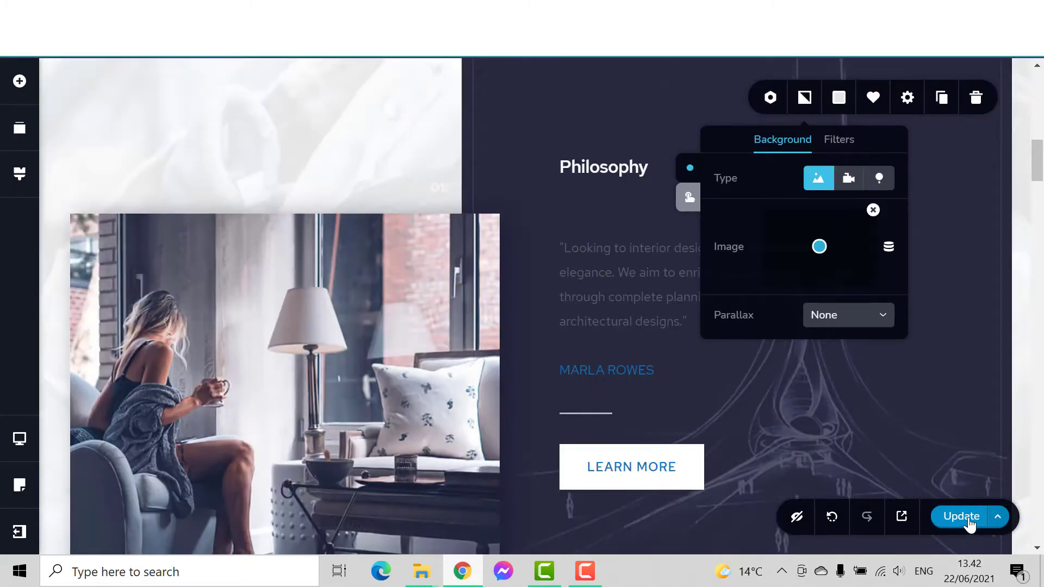
{"action": "left_click", "coordinate": [971, 521]}
Step: Examine the Philosophy section with its new background image against the header above it
{"action": "scroll", "coordinate": [906, 357], "scroll_direction": "up", "scroll_amount": 3}
{"action": "scroll", "coordinate": [907, 357], "scroll_direction": "down", "scroll_amount": 5}
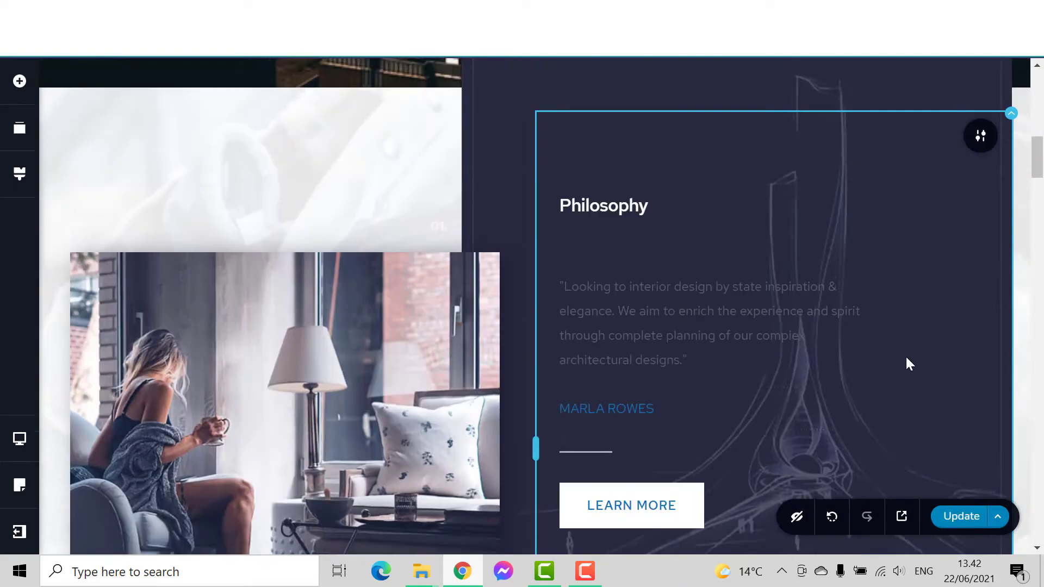
{"action": "scroll", "coordinate": [906, 355], "scroll_direction": "down", "scroll_amount": 5}
{"action": "scroll", "coordinate": [906, 355], "scroll_direction": "up", "scroll_amount": 8}
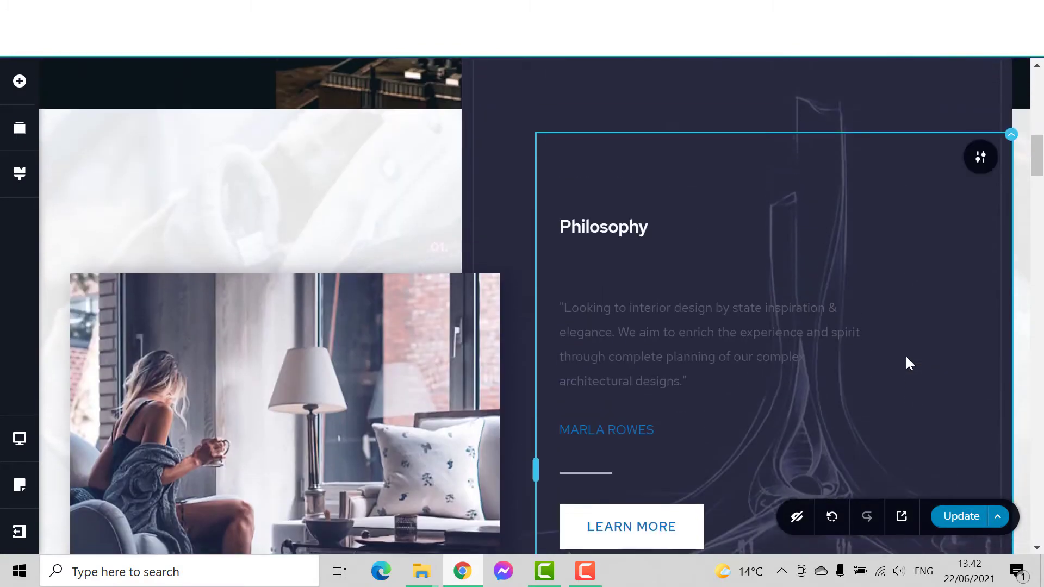
{"action": "scroll", "coordinate": [906, 354], "scroll_direction": "up", "scroll_amount": 4}
{"action": "scroll", "coordinate": [906, 354], "scroll_direction": "down", "scroll_amount": 4}
{"action": "scroll", "coordinate": [905, 354], "scroll_direction": "up", "scroll_amount": 2}
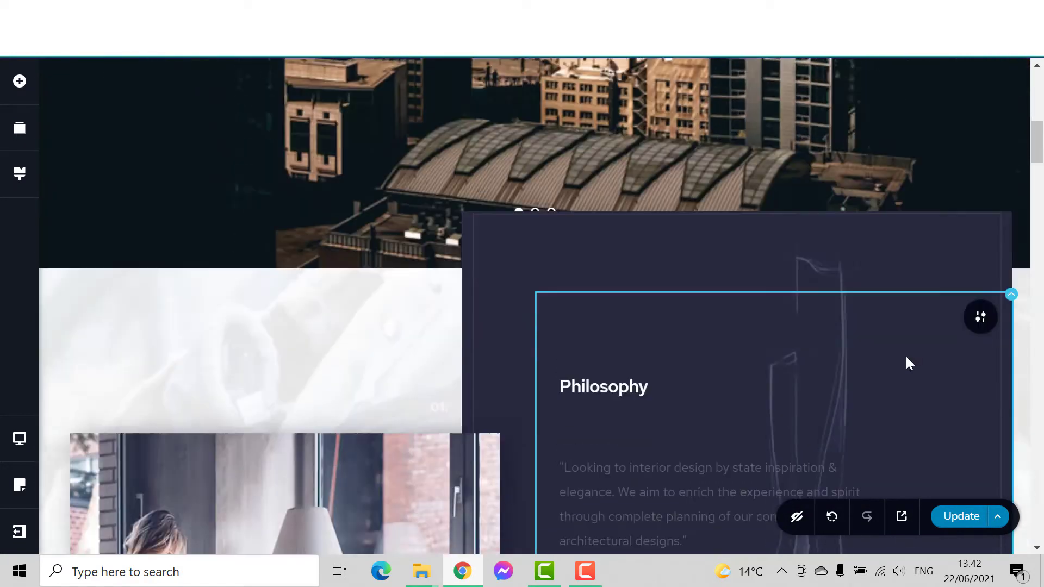
{"action": "scroll", "coordinate": [905, 355], "scroll_direction": "down", "scroll_amount": 4}
{"action": "scroll", "coordinate": [905, 354], "scroll_direction": "up", "scroll_amount": 4}
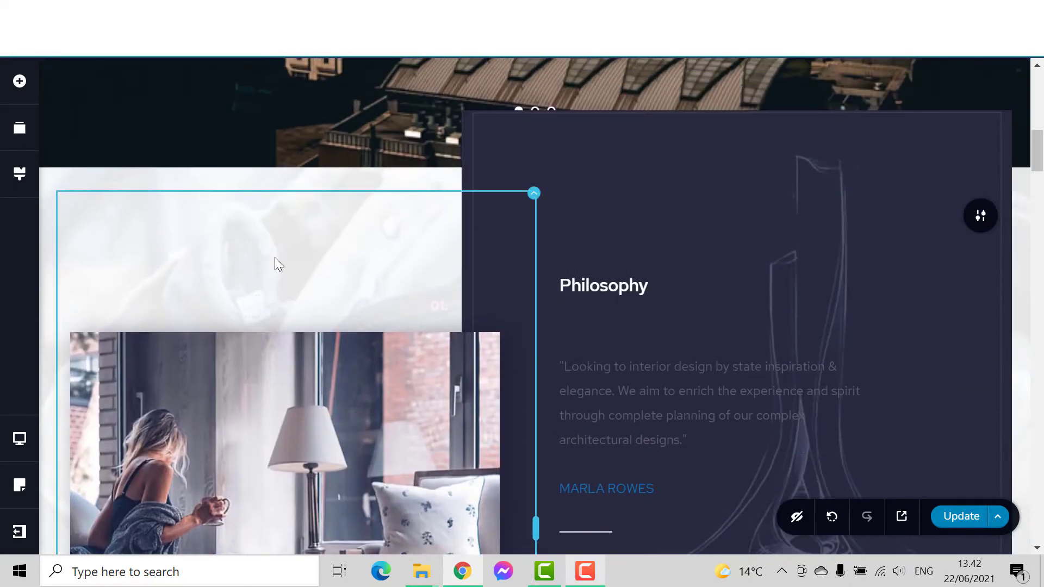
Step: Review the Experience box, select the "Recent Works" heading text and view the first project below it
{"action": "scroll", "coordinate": [465, 345], "scroll_direction": "down", "scroll_amount": 9}
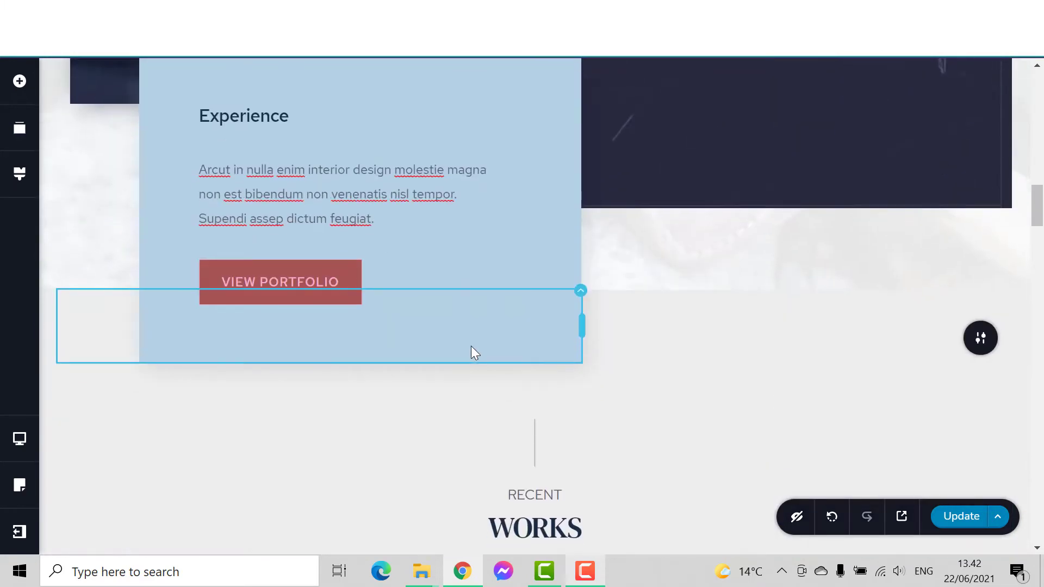
{"action": "scroll", "coordinate": [471, 346], "scroll_direction": "up", "scroll_amount": 4}
{"action": "scroll", "coordinate": [424, 272], "scroll_direction": "down", "scroll_amount": 7}
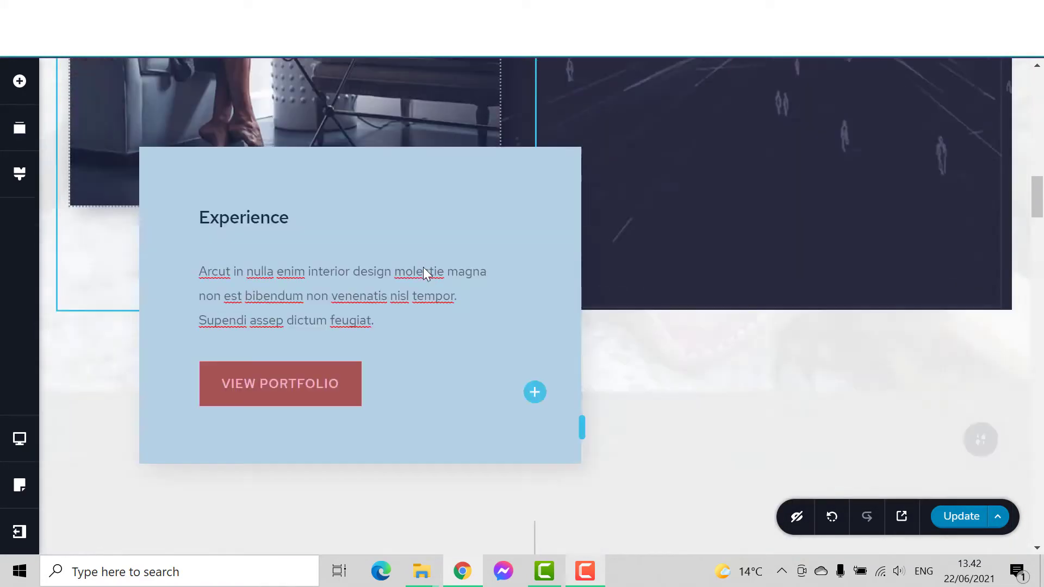
{"action": "scroll", "coordinate": [428, 278], "scroll_direction": "down", "scroll_amount": 5}
{"action": "scroll", "coordinate": [536, 337], "scroll_direction": "up", "scroll_amount": 5}
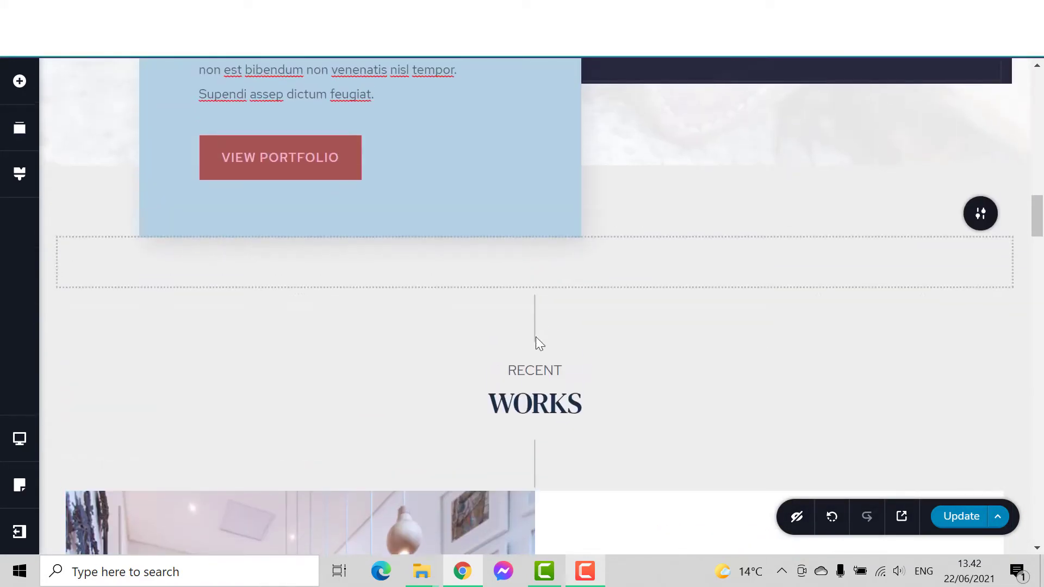
{"action": "left_click", "coordinate": [526, 403]}
{"action": "scroll", "coordinate": [609, 403], "scroll_direction": "down", "scroll_amount": 8}
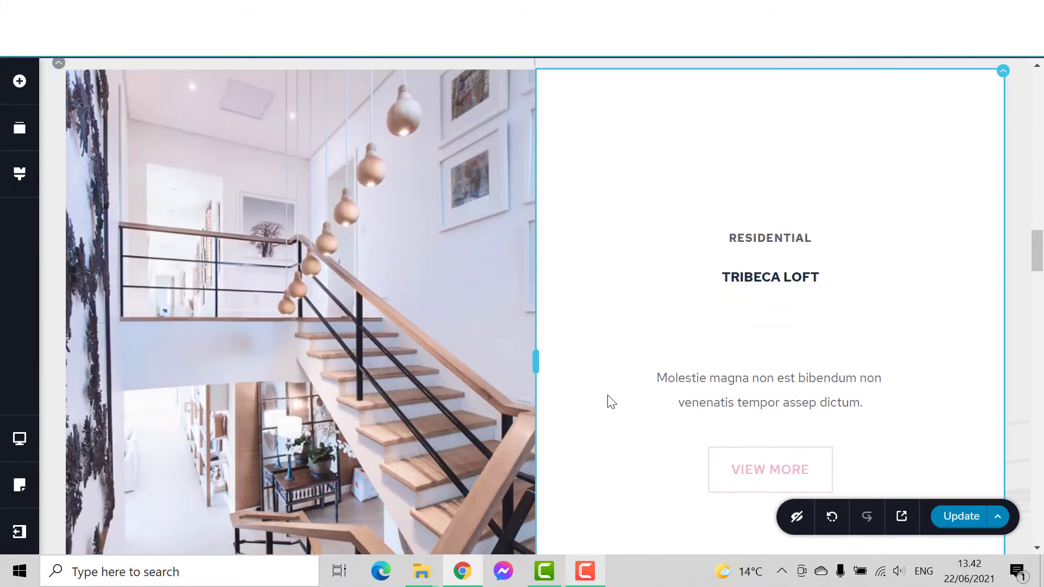
{"action": "scroll", "coordinate": [612, 401], "scroll_direction": "up", "scroll_amount": 8}
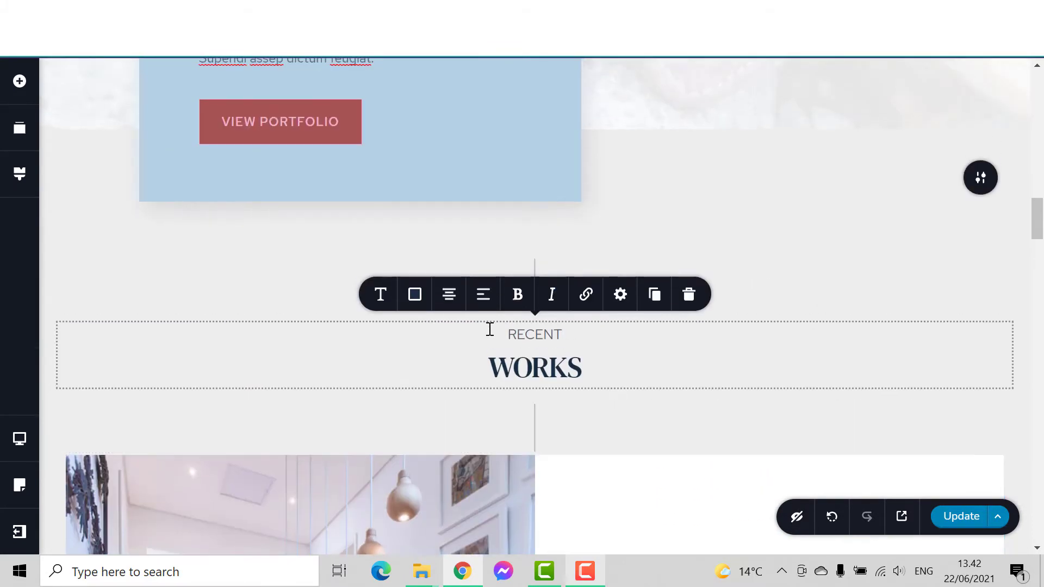
{"action": "left_click_drag", "start_coordinate": [489, 329], "coordinate": [570, 366]}
{"action": "scroll", "coordinate": [571, 366], "scroll_direction": "down", "scroll_amount": 8}
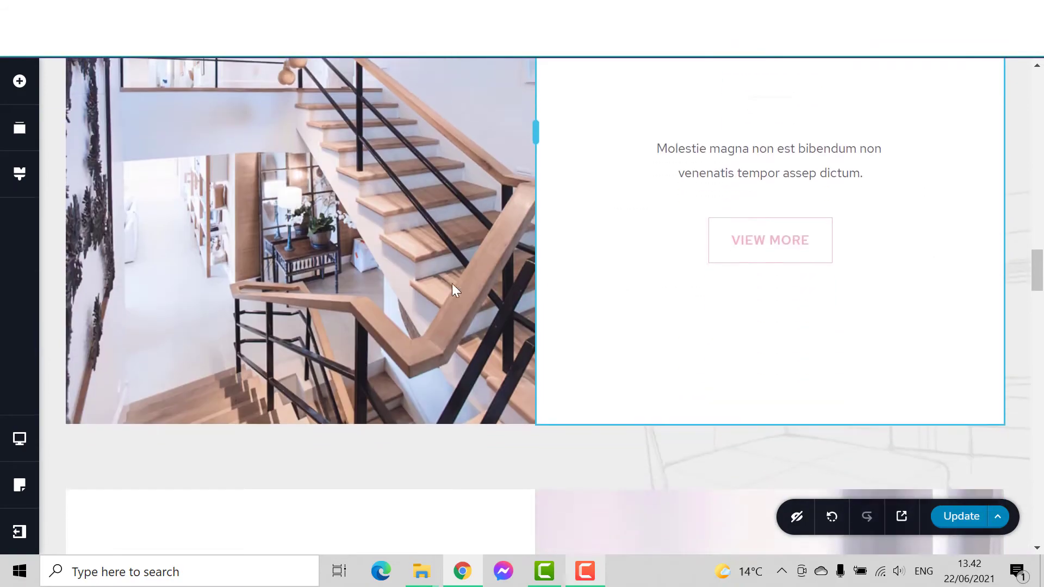
Step: Select the Tribeca Loft staircase image and look through the Tribeca Loft, Hillside Villa and Winery Shop project entries
{"action": "left_click", "coordinate": [398, 272]}
{"action": "scroll", "coordinate": [469, 319], "scroll_direction": "up", "scroll_amount": 2}
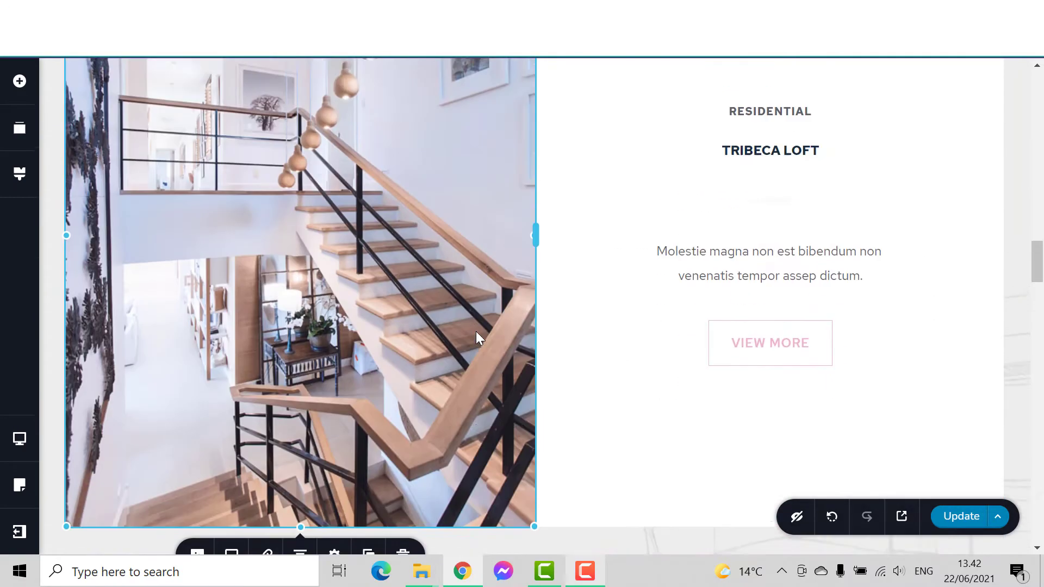
{"action": "scroll", "coordinate": [469, 335], "scroll_direction": "up", "scroll_amount": 3}
{"action": "scroll", "coordinate": [462, 337], "scroll_direction": "down", "scroll_amount": 8}
{"action": "scroll", "coordinate": [501, 348], "scroll_direction": "up", "scroll_amount": 4}
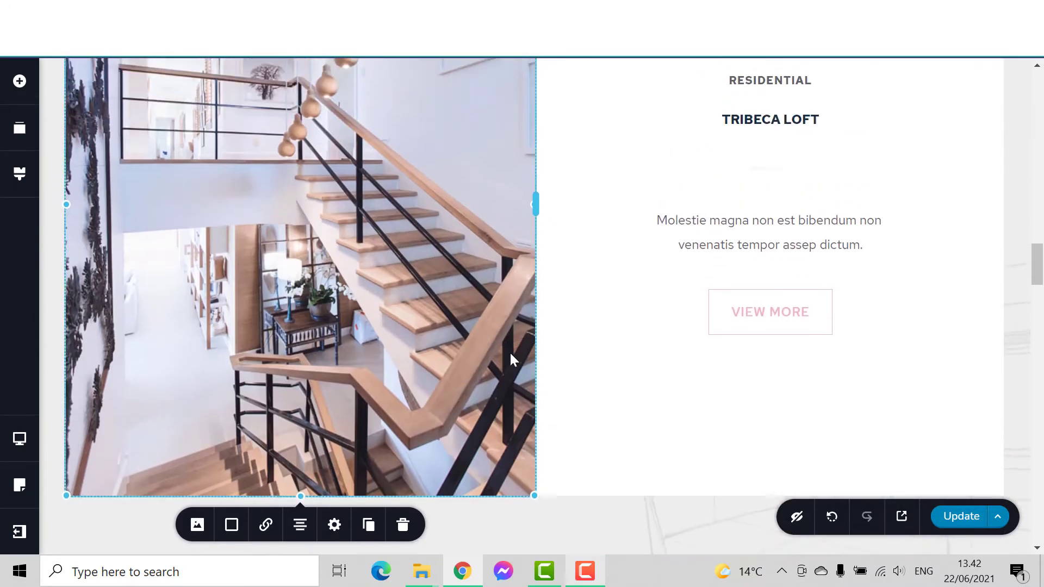
{"action": "scroll", "coordinate": [572, 288], "scroll_direction": "down", "scroll_amount": 6}
{"action": "scroll", "coordinate": [657, 267], "scroll_direction": "down", "scroll_amount": 7}
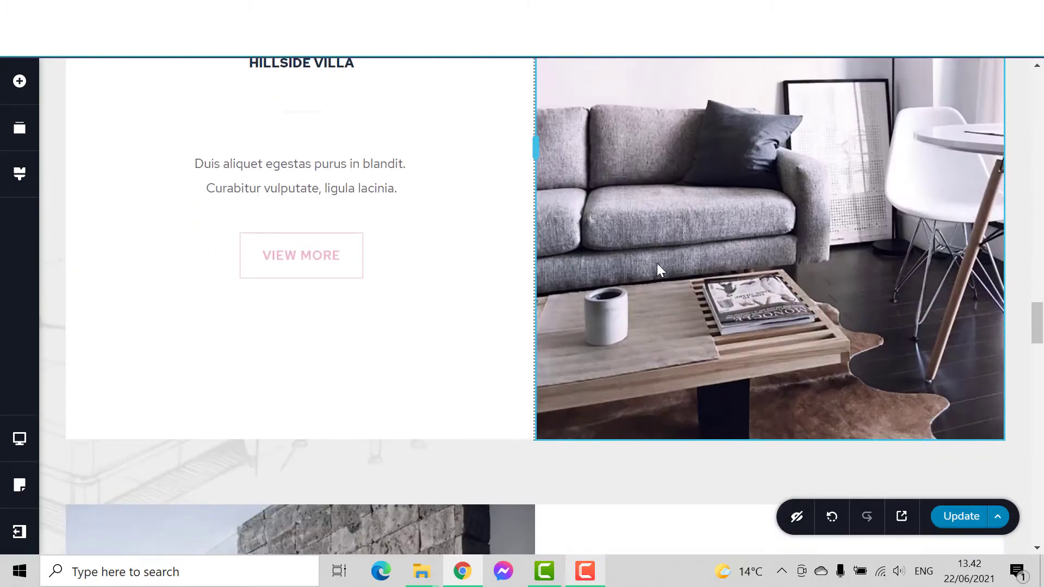
{"action": "scroll", "coordinate": [625, 391], "scroll_direction": "down", "scroll_amount": 7}
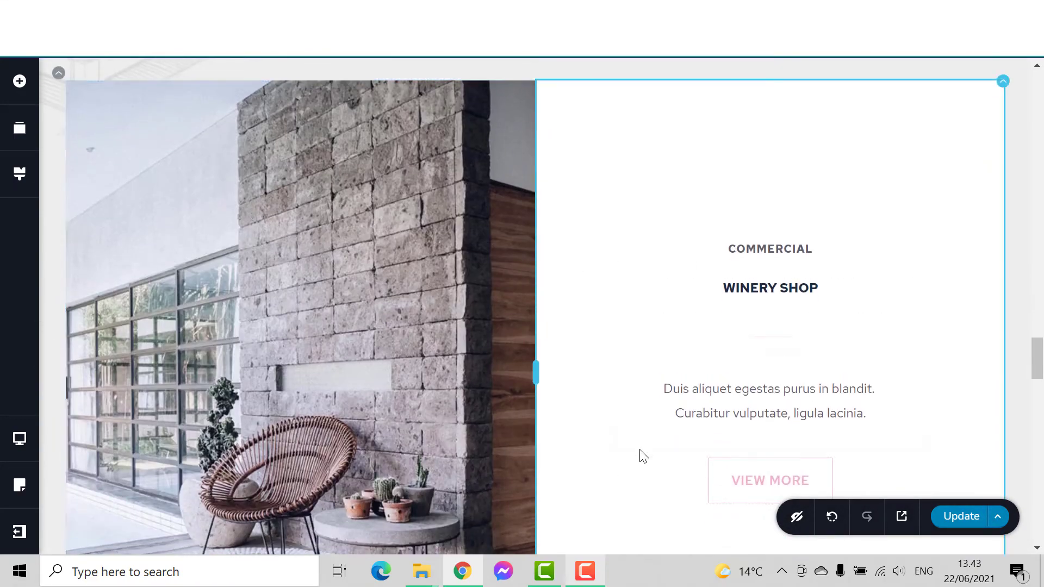
{"action": "scroll", "coordinate": [640, 453], "scroll_direction": "down", "scroll_amount": 6}
{"action": "scroll", "coordinate": [640, 446], "scroll_direction": "up", "scroll_amount": 20}
{"action": "scroll", "coordinate": [639, 431], "scroll_direction": "up", "scroll_amount": 5}
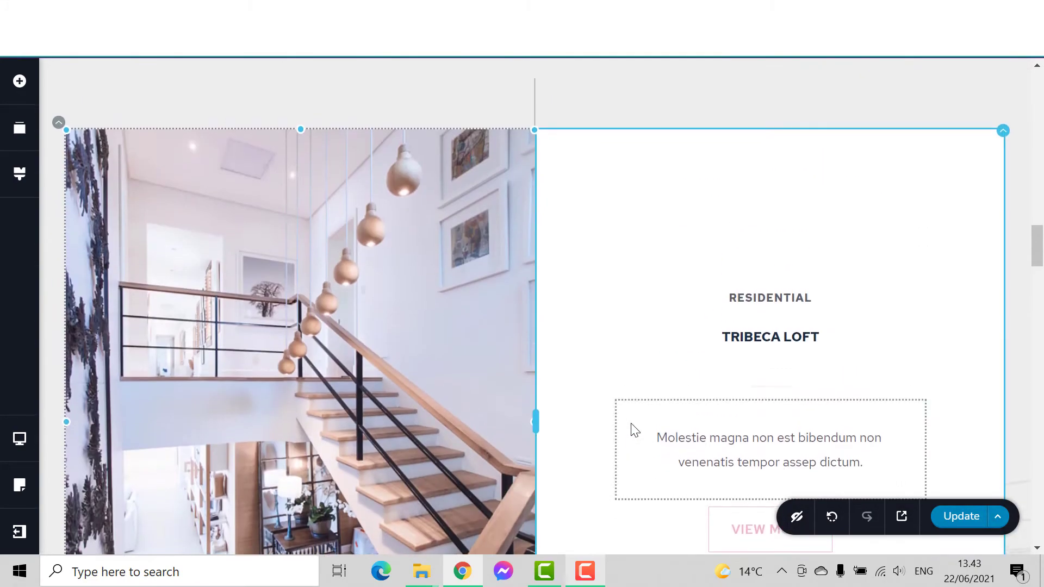
{"action": "scroll", "coordinate": [420, 364], "scroll_direction": "up", "scroll_amount": 5}
{"action": "scroll", "coordinate": [422, 372], "scroll_direction": "down", "scroll_amount": 6}
{"action": "scroll", "coordinate": [595, 326], "scroll_direction": "down", "scroll_amount": 3}
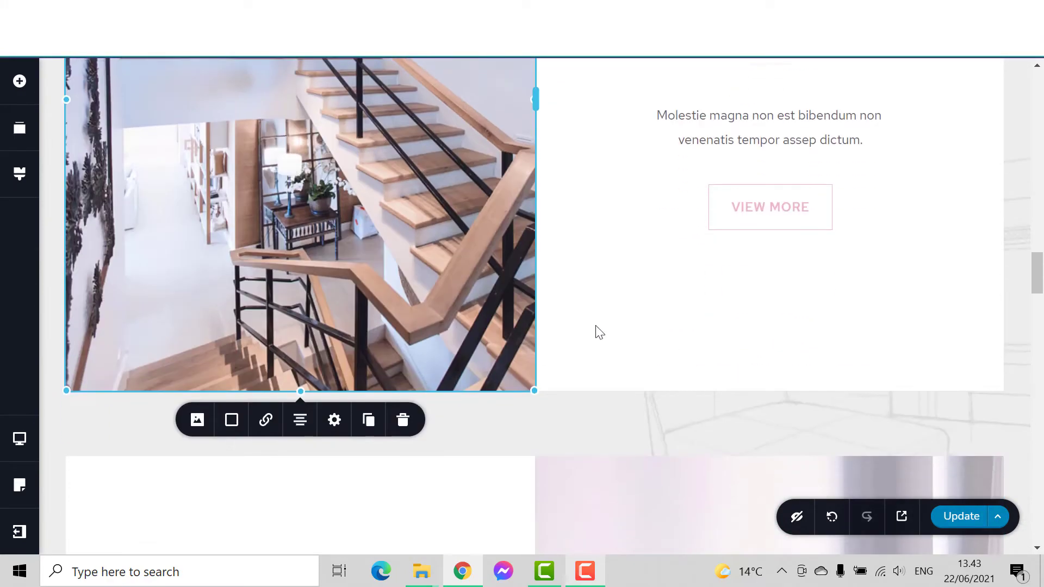
Step: Examine the Tribeca Loft entry's image, texts and "View More" button in the Recent Works section
{"action": "scroll", "coordinate": [595, 327], "scroll_direction": "up", "scroll_amount": 8}
{"action": "scroll", "coordinate": [595, 326], "scroll_direction": "down", "scroll_amount": 6}
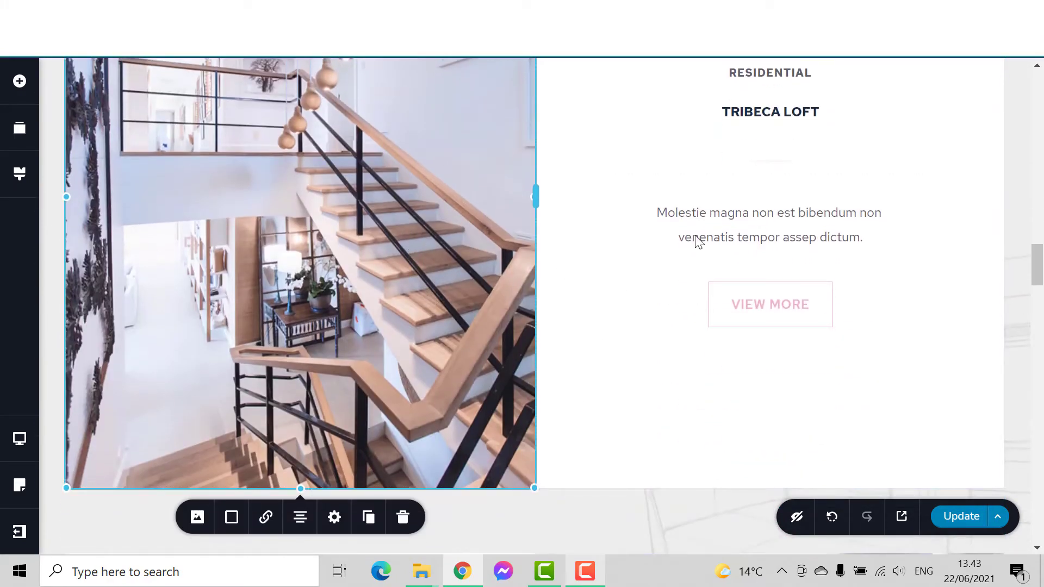
{"action": "scroll", "coordinate": [600, 284], "scroll_direction": "up", "scroll_amount": 5}
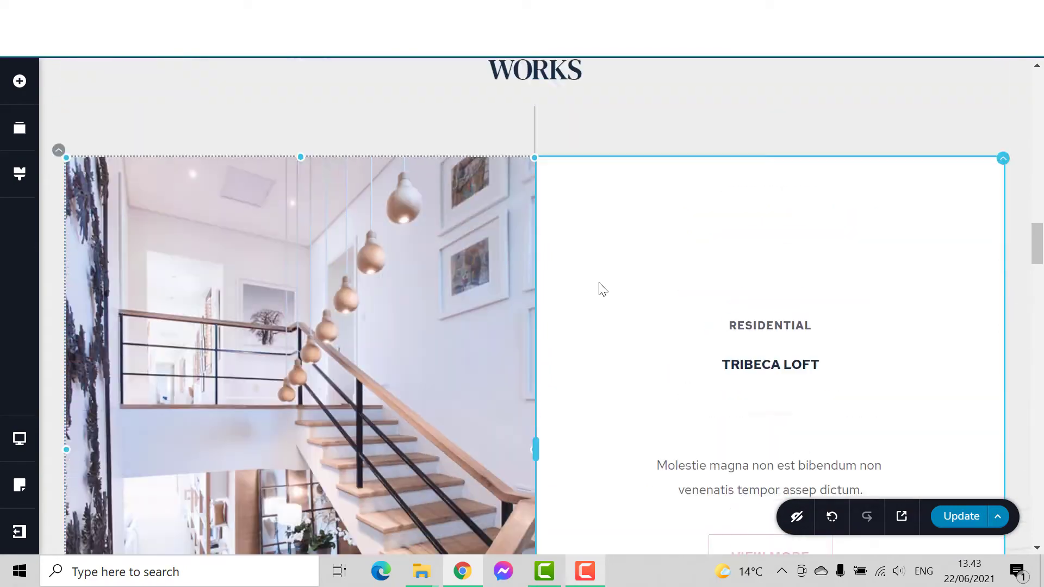
{"action": "scroll", "coordinate": [577, 286], "scroll_direction": "down", "scroll_amount": 6}
{"action": "scroll", "coordinate": [489, 261], "scroll_direction": "up", "scroll_amount": 1}
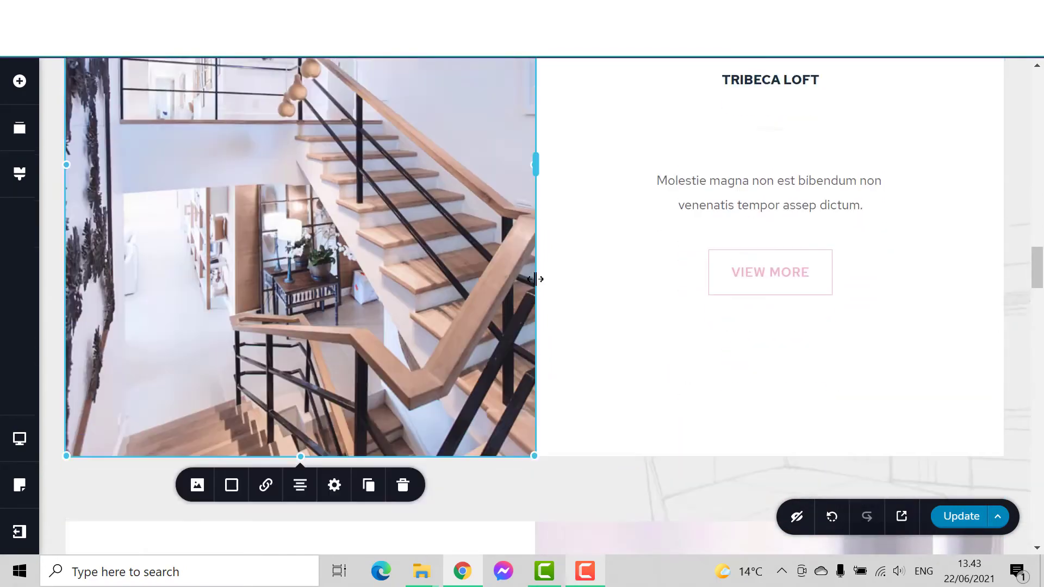
{"action": "scroll", "coordinate": [549, 293], "scroll_direction": "up", "scroll_amount": 5}
{"action": "scroll", "coordinate": [598, 305], "scroll_direction": "down", "scroll_amount": 4}
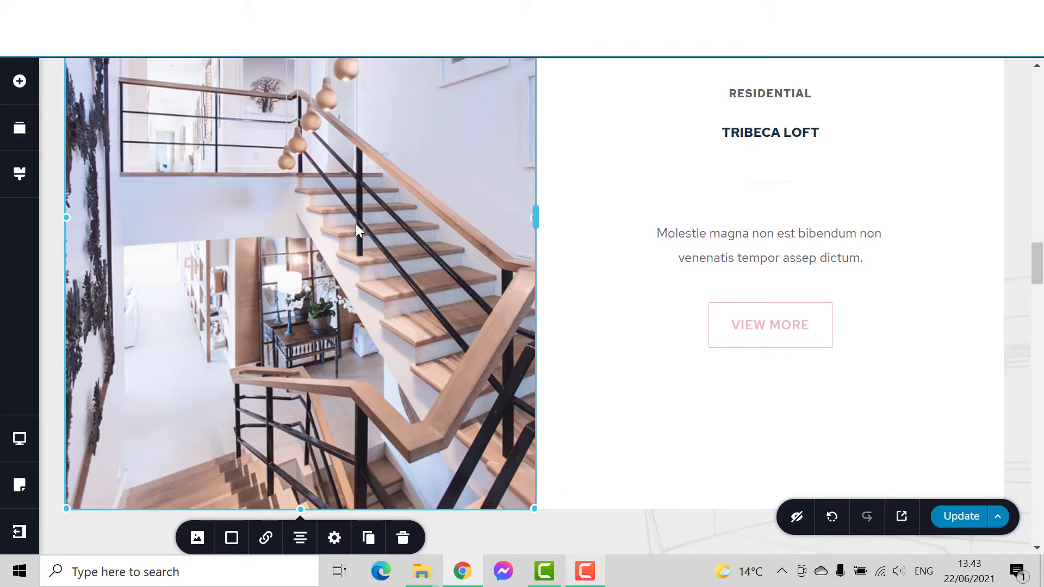
{"action": "scroll", "coordinate": [294, 327], "scroll_direction": "up", "scroll_amount": 5}
{"action": "scroll", "coordinate": [297, 336], "scroll_direction": "down", "scroll_amount": 10}
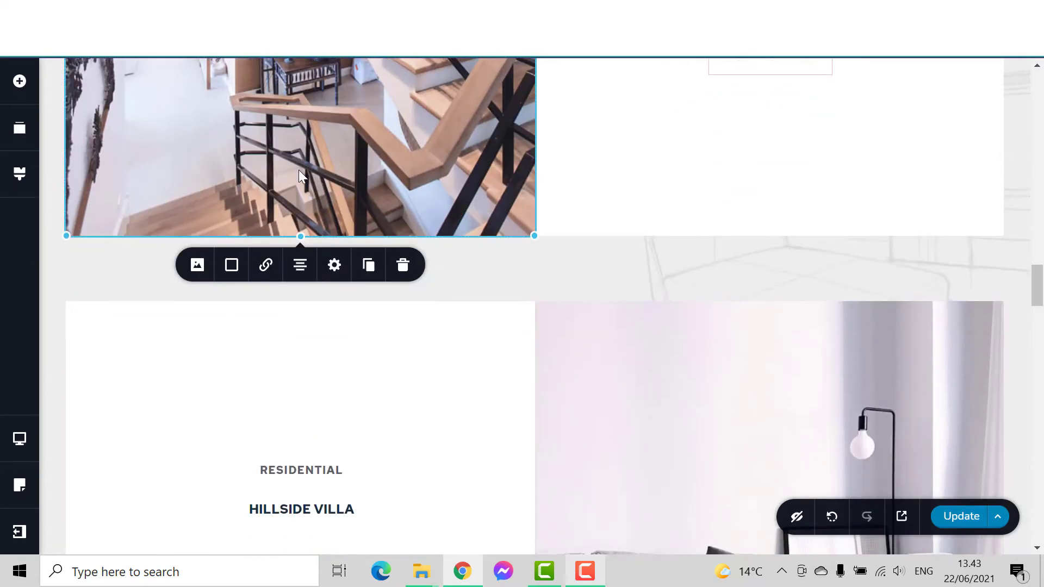
Step: Replace the Tribeca Loft staircase image with the media library photo of workers in yellow helmets against a blue sky
{"action": "left_click", "coordinate": [196, 265]}
{"action": "left_click", "coordinate": [265, 338]}
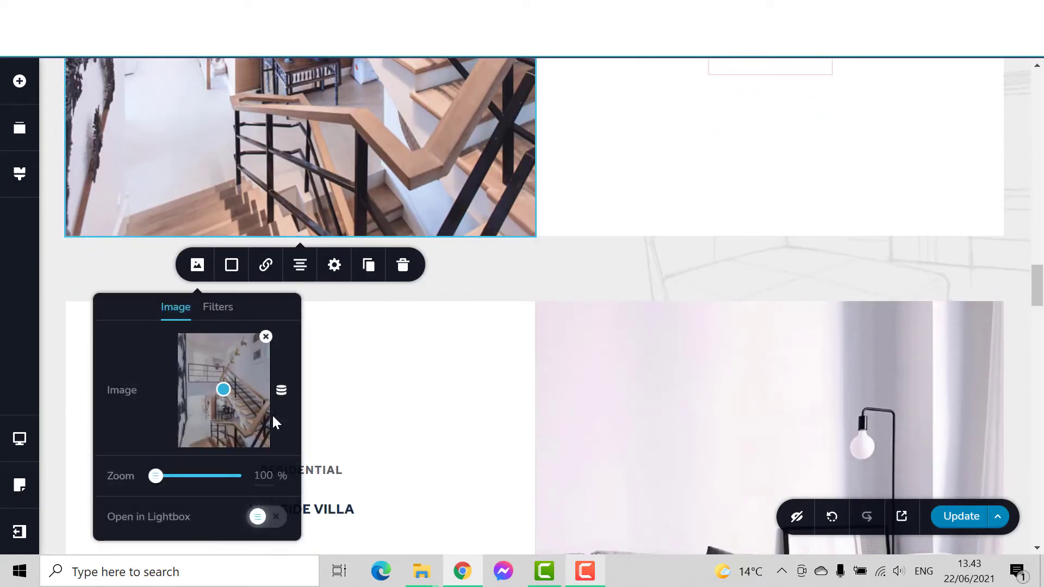
{"action": "scroll", "coordinate": [431, 370], "scroll_direction": "down", "scroll_amount": 3}
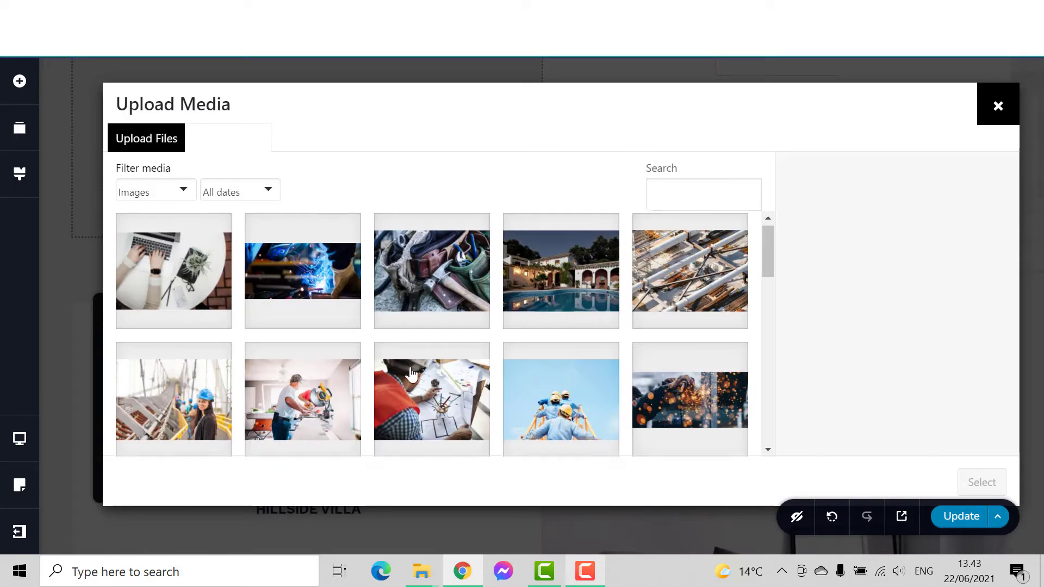
{"action": "left_click", "coordinate": [537, 266]}
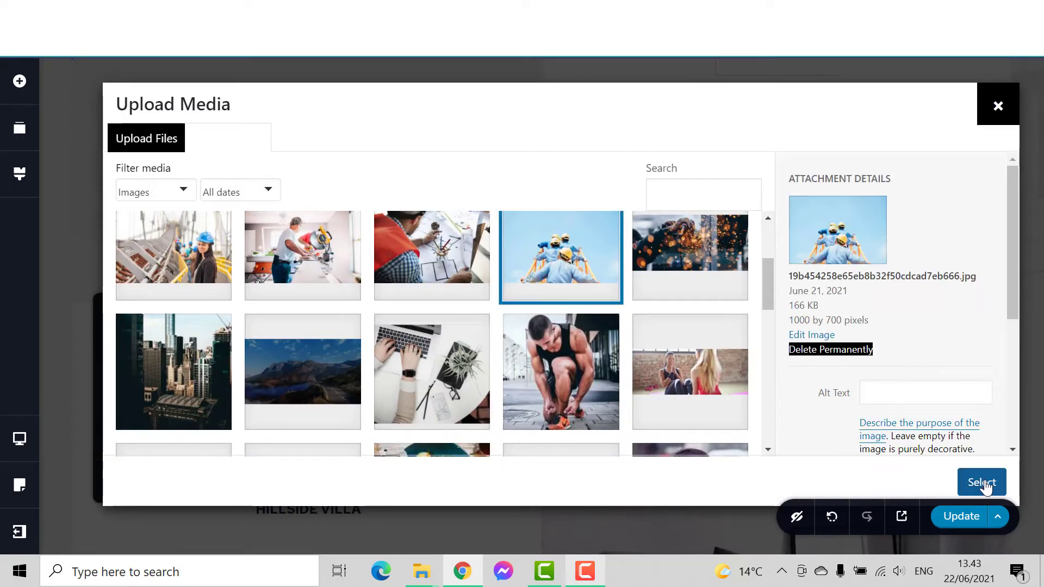
{"action": "left_click", "coordinate": [981, 482]}
{"action": "left_click", "coordinate": [587, 415]}
{"action": "scroll", "coordinate": [590, 415], "scroll_direction": "up", "scroll_amount": 8}
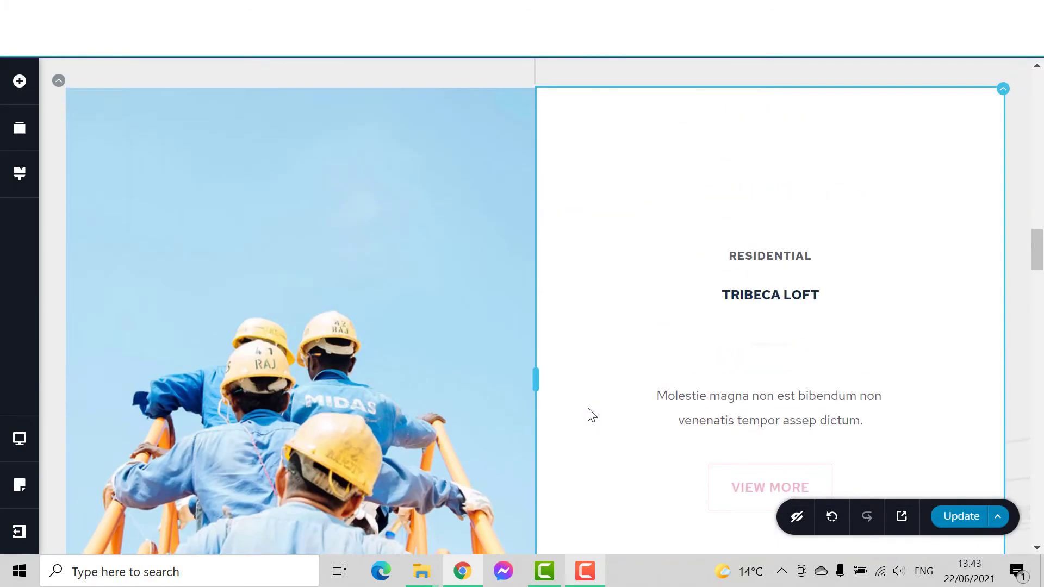
{"action": "scroll", "coordinate": [783, 353], "scroll_direction": "down", "scroll_amount": 6}
{"action": "scroll", "coordinate": [778, 380], "scroll_direction": "up", "scroll_amount": 7}
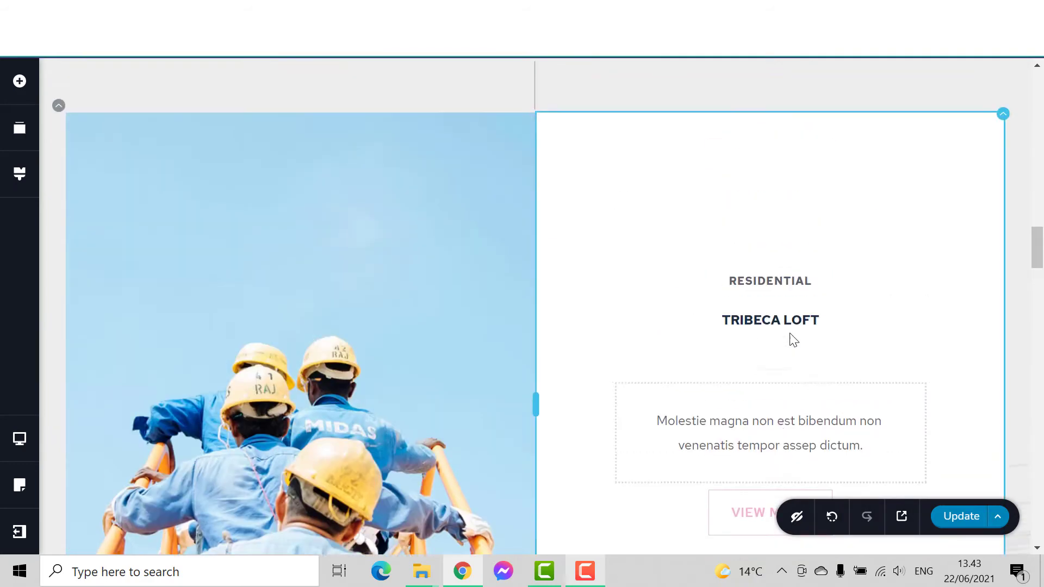
Step: Set the Tribeca Loft text column's solid overlay color to dark red #B23434
{"action": "left_click", "coordinate": [1002, 141]}
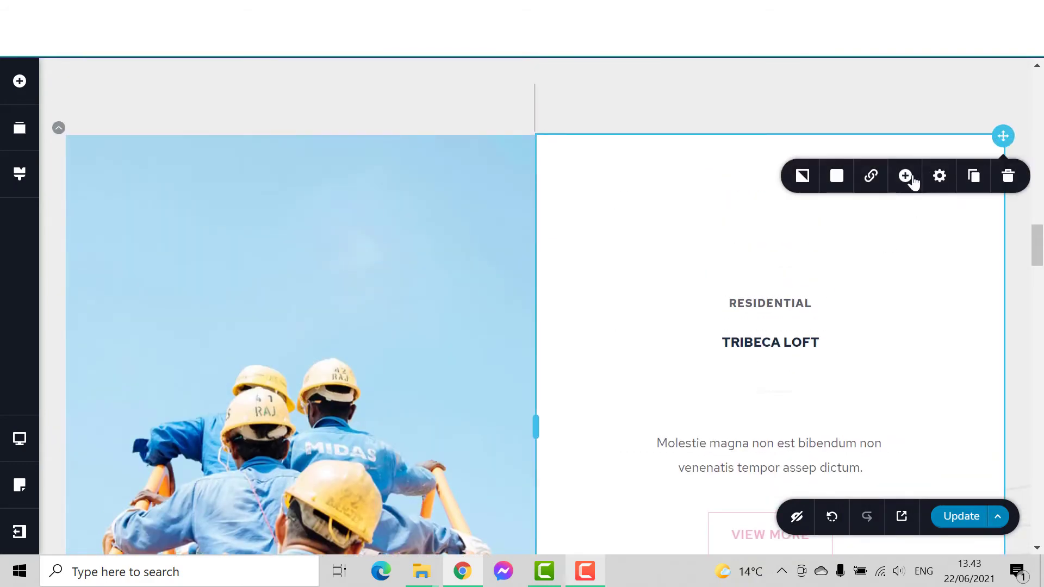
{"action": "left_click", "coordinate": [837, 178]}
{"action": "left_click_drag", "start_coordinate": [801, 295], "coordinate": [846, 290]}
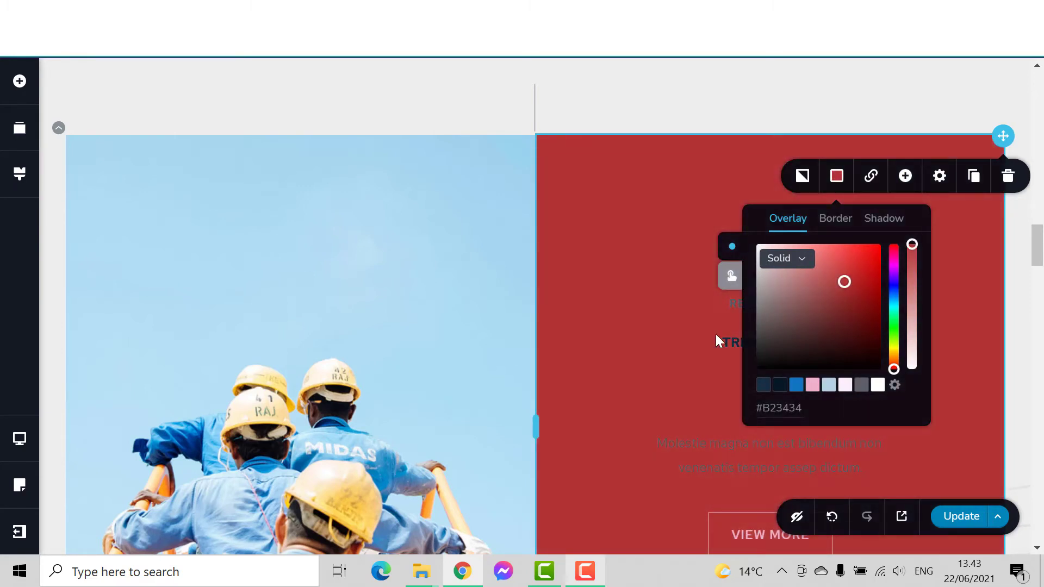
{"action": "left_click", "coordinate": [715, 334]}
Step: Change the Tribeca Loft text column's overlay to the lighter red #E87979 and check it beside the new photo
{"action": "left_click", "coordinate": [1004, 140]}
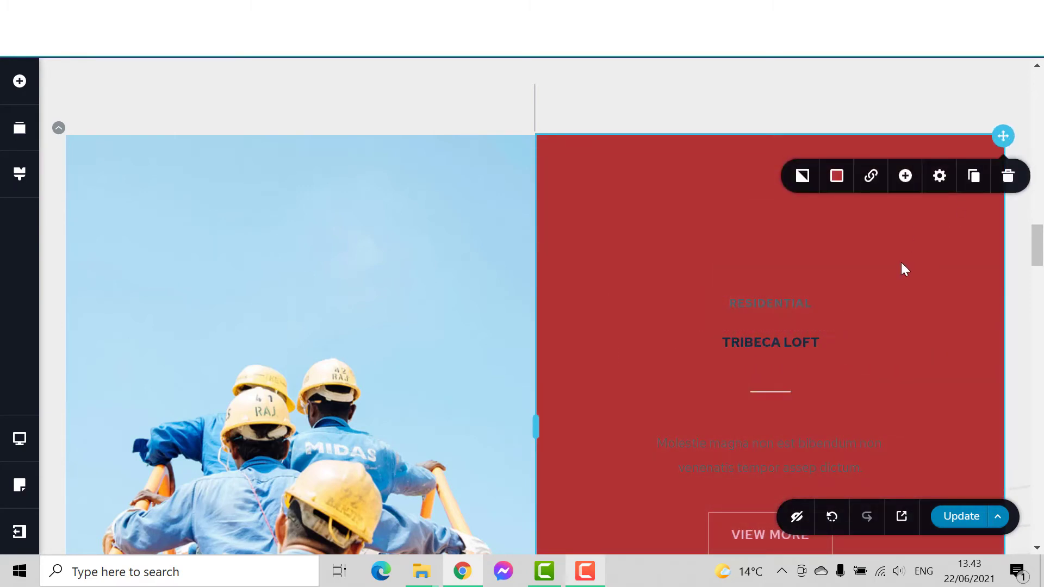
{"action": "left_click", "coordinate": [835, 179]}
{"action": "left_click_drag", "start_coordinate": [795, 310], "coordinate": [818, 254]}
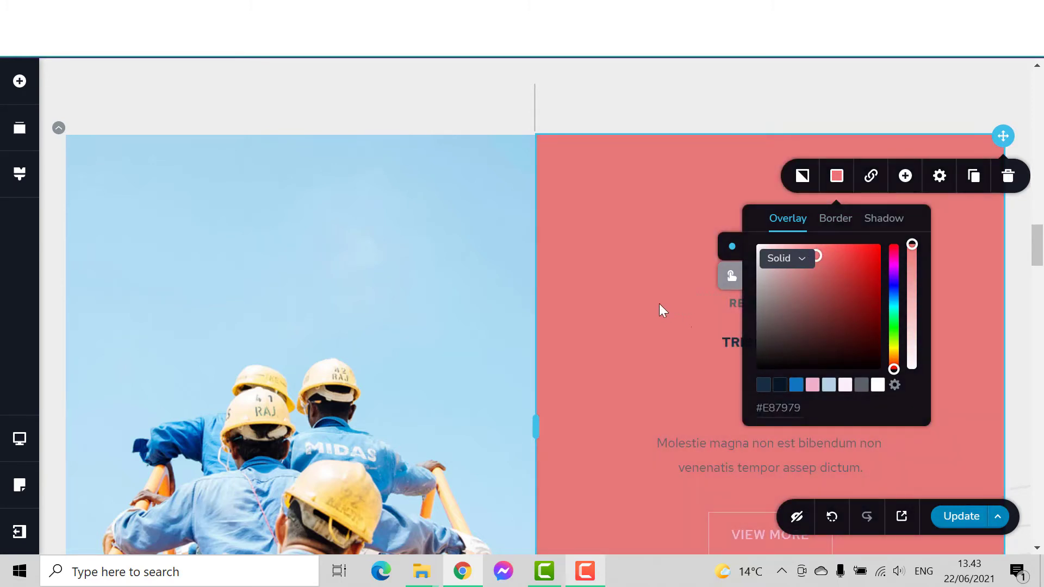
{"action": "left_click", "coordinate": [567, 355]}
{"action": "scroll", "coordinate": [572, 348], "scroll_direction": "up", "scroll_amount": 5}
{"action": "scroll", "coordinate": [576, 354], "scroll_direction": "down", "scroll_amount": 3}
{"action": "scroll", "coordinate": [576, 354], "scroll_direction": "down", "scroll_amount": 7}
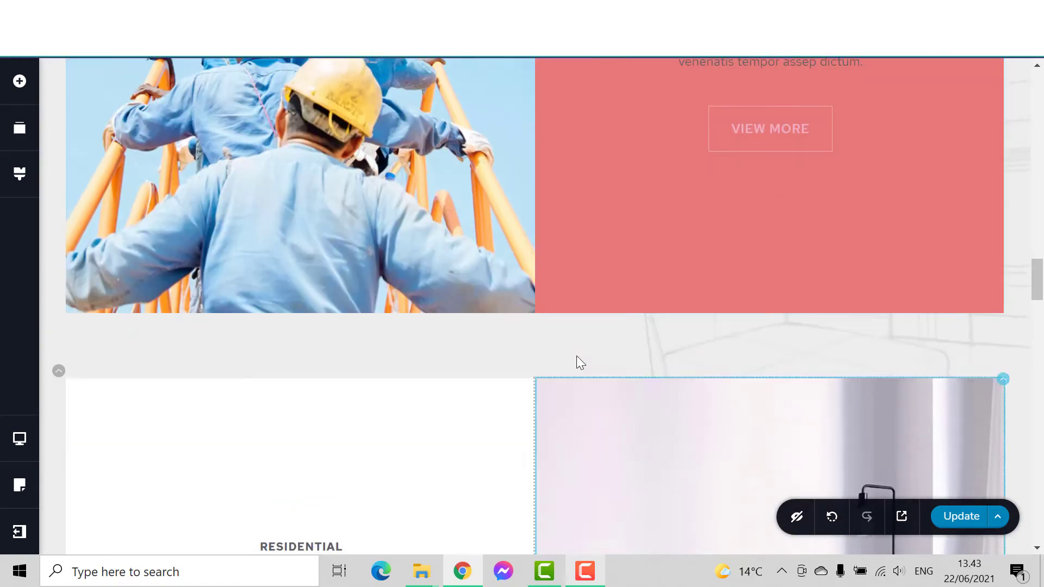
Step: Look over the page from the city skyline slider down to the Hillside Villa entry in Recent Works
{"action": "scroll", "coordinate": [579, 348], "scroll_direction": "up", "scroll_amount": 15}
{"action": "scroll", "coordinate": [579, 349], "scroll_direction": "down", "scroll_amount": 6}
{"action": "scroll", "coordinate": [580, 349], "scroll_direction": "down", "scroll_amount": 7}
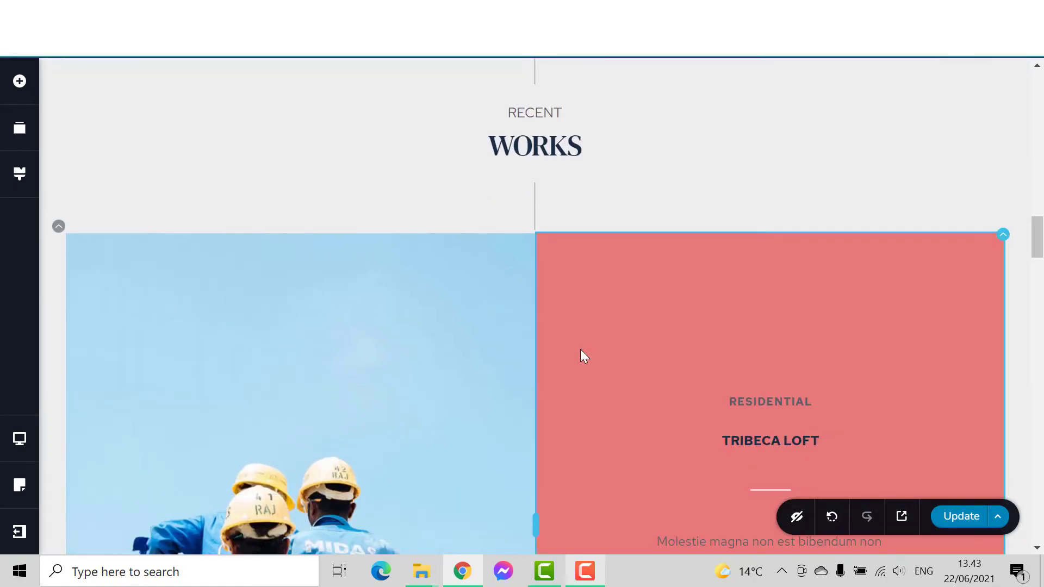
{"action": "scroll", "coordinate": [580, 349], "scroll_direction": "up", "scroll_amount": 15}
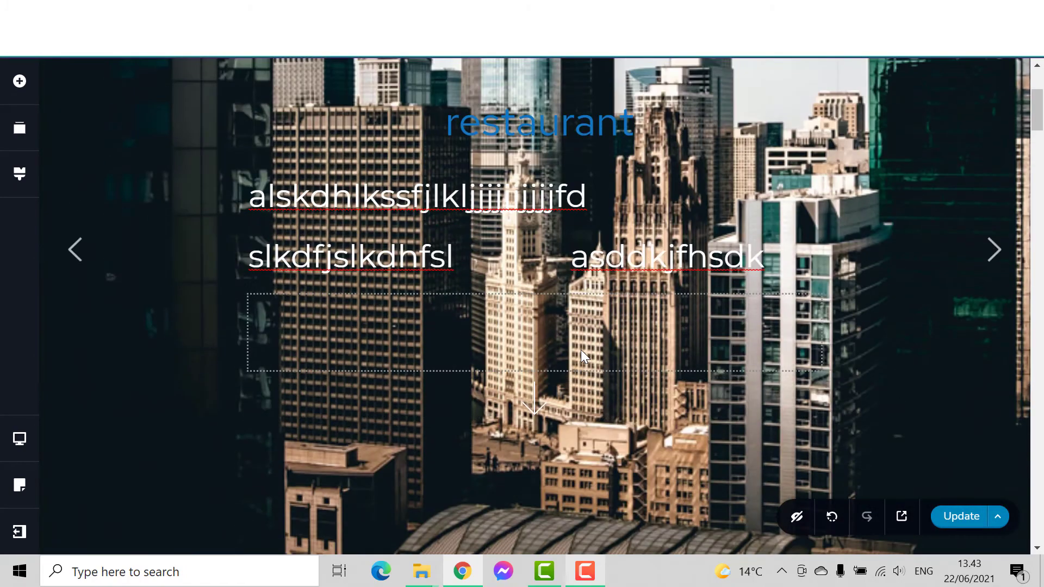
{"action": "scroll", "coordinate": [580, 350], "scroll_direction": "down", "scroll_amount": 9}
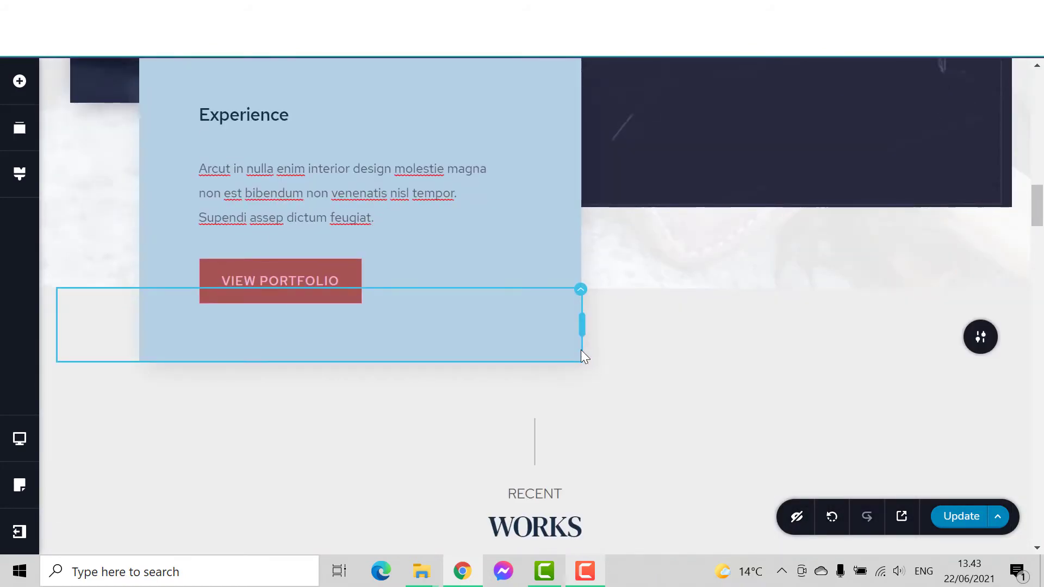
{"action": "scroll", "coordinate": [582, 351], "scroll_direction": "down", "scroll_amount": 6}
{"action": "scroll", "coordinate": [585, 353], "scroll_direction": "down", "scroll_amount": 7}
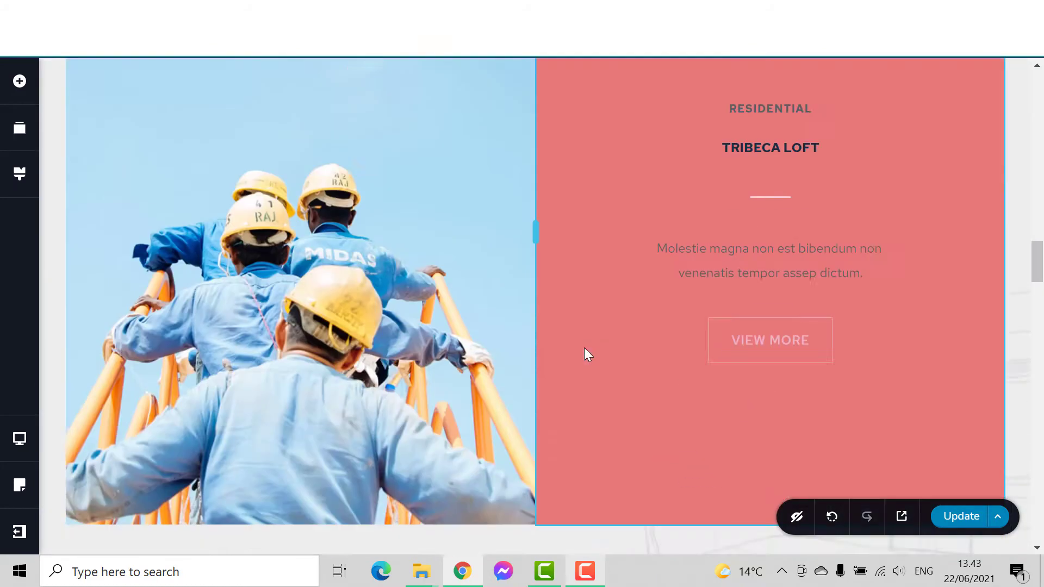
{"action": "scroll", "coordinate": [585, 353], "scroll_direction": "down", "scroll_amount": 6}
{"action": "scroll", "coordinate": [584, 348], "scroll_direction": "up", "scroll_amount": 5}
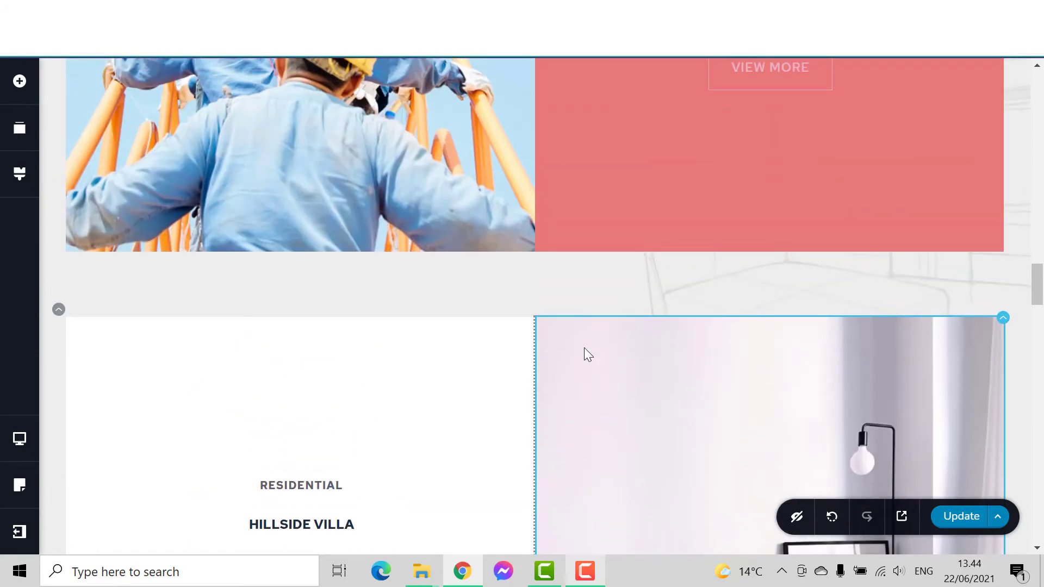
{"action": "scroll", "coordinate": [585, 349], "scroll_direction": "down", "scroll_amount": 5}
{"action": "scroll", "coordinate": [584, 348], "scroll_direction": "up", "scroll_amount": 4}
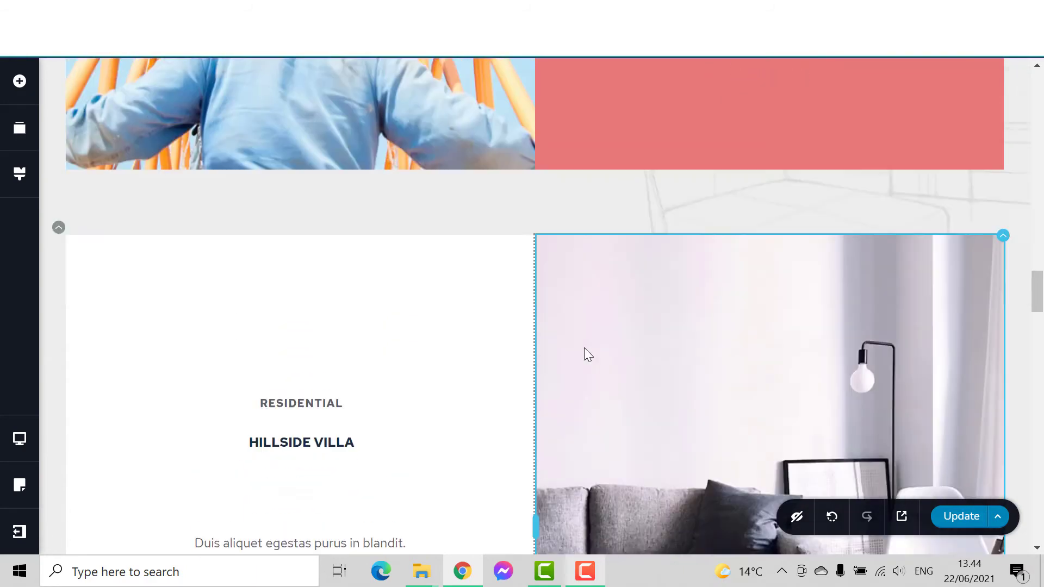
{"action": "scroll", "coordinate": [584, 347], "scroll_direction": "down", "scroll_amount": 5}
{"action": "scroll", "coordinate": [582, 337], "scroll_direction": "up", "scroll_amount": 5}
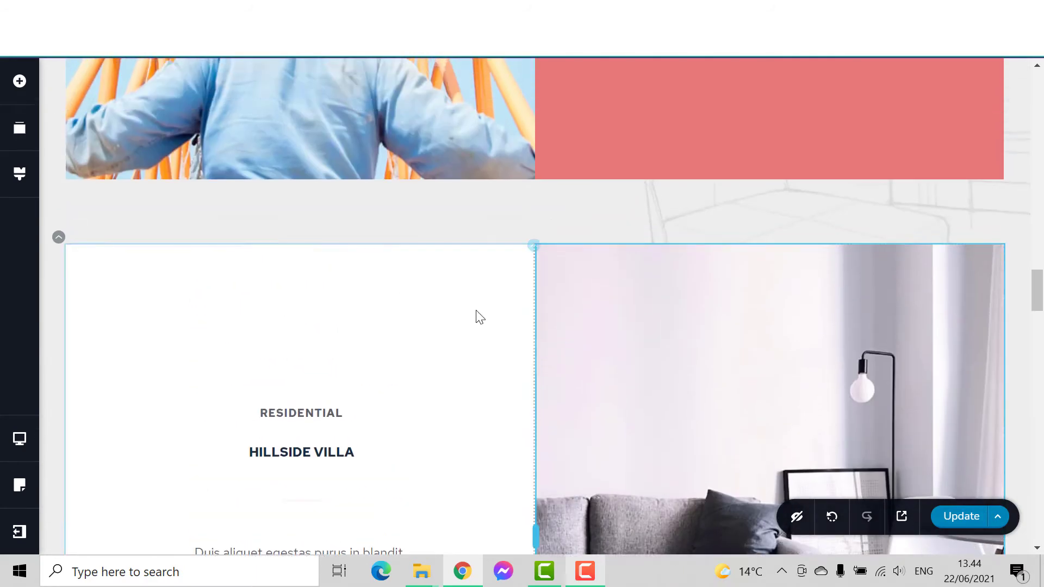
Step: Give the Hillside Villa text column a solid overlay in a muted light red
{"action": "left_click", "coordinate": [534, 248]}
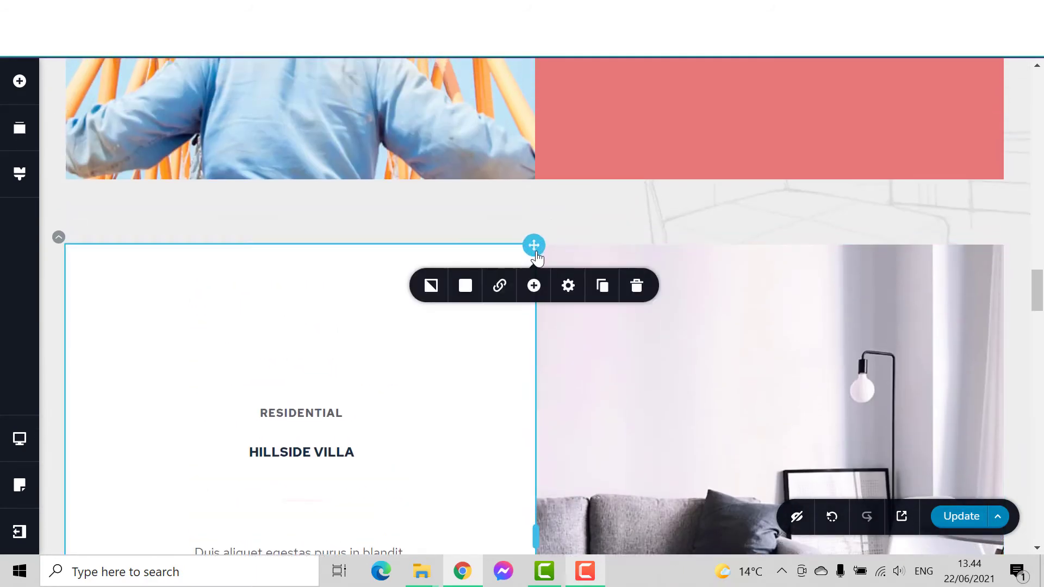
{"action": "left_click", "coordinate": [466, 287]}
{"action": "left_click", "coordinate": [473, 409]}
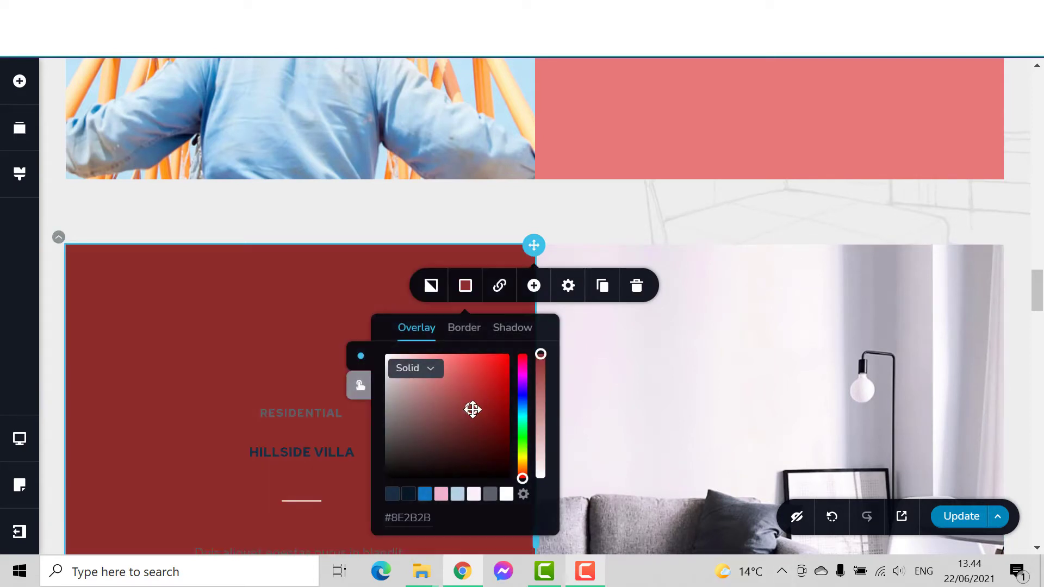
{"action": "mouse_move", "coordinate": [467, 407]}
{"action": "left_mouse_down"}
{"action": "mouse_move", "coordinate": [431, 383]}
{"action": "mouse_move", "coordinate": [478, 397]}
{"action": "left_mouse_up"}
Step: Add a blue #2B55AB border of size 7 around the Hillside Villa text column and check it on the page
{"action": "left_click", "coordinate": [463, 330]}
{"action": "scroll", "coordinate": [485, 400], "scroll_direction": "down", "scroll_amount": 5}
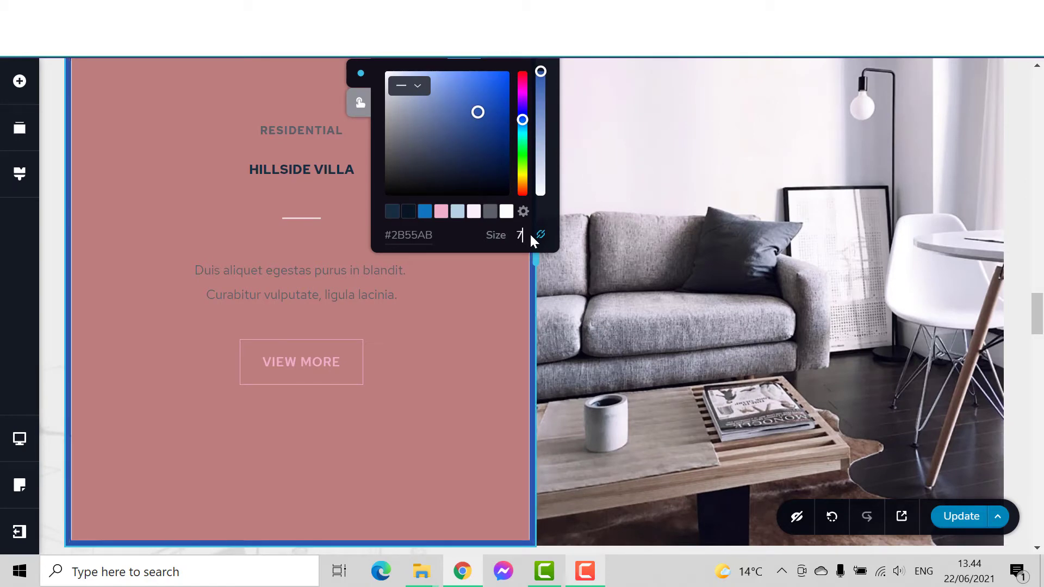
{"action": "left_click", "coordinate": [478, 391]}
{"action": "scroll", "coordinate": [393, 412], "scroll_direction": "up", "scroll_amount": 7}
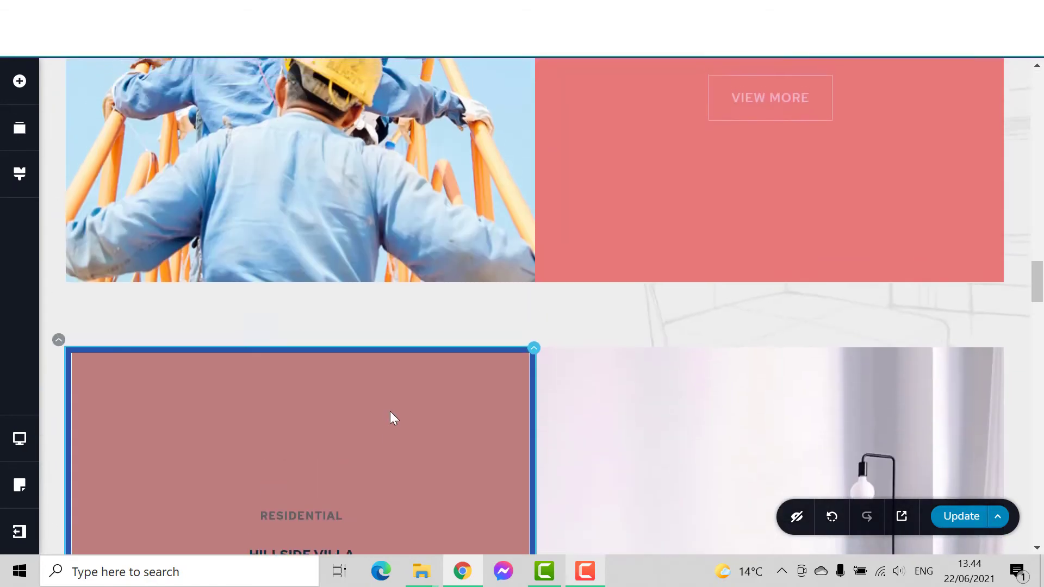
{"action": "scroll", "coordinate": [440, 337], "scroll_direction": "down", "scroll_amount": 8}
Step: Examine the Hillside Villa sofa picture and the background image setting of the column holding it
{"action": "left_click", "coordinate": [620, 354]}
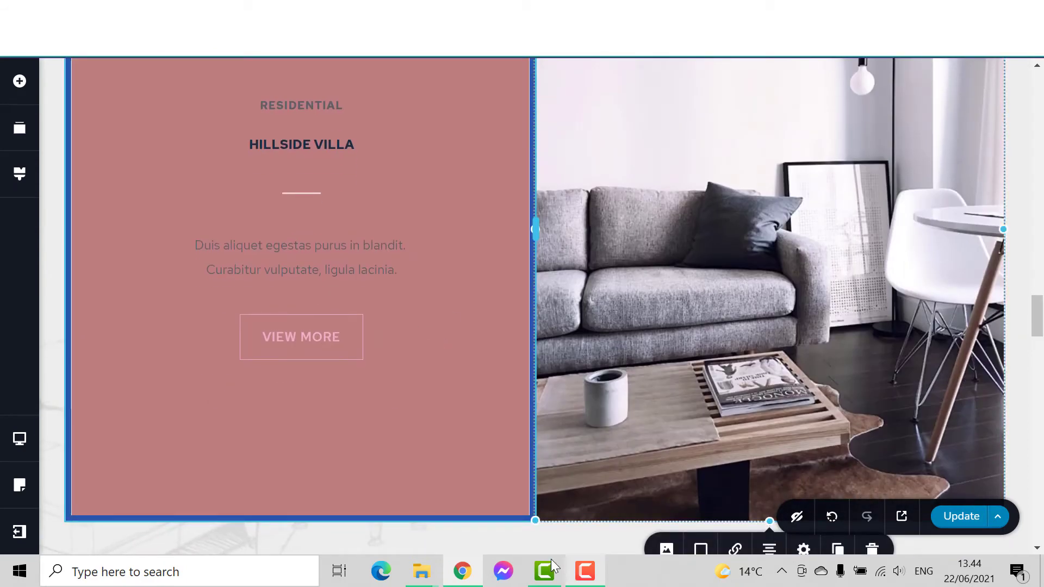
{"action": "scroll", "coordinate": [677, 443], "scroll_direction": "up", "scroll_amount": 7}
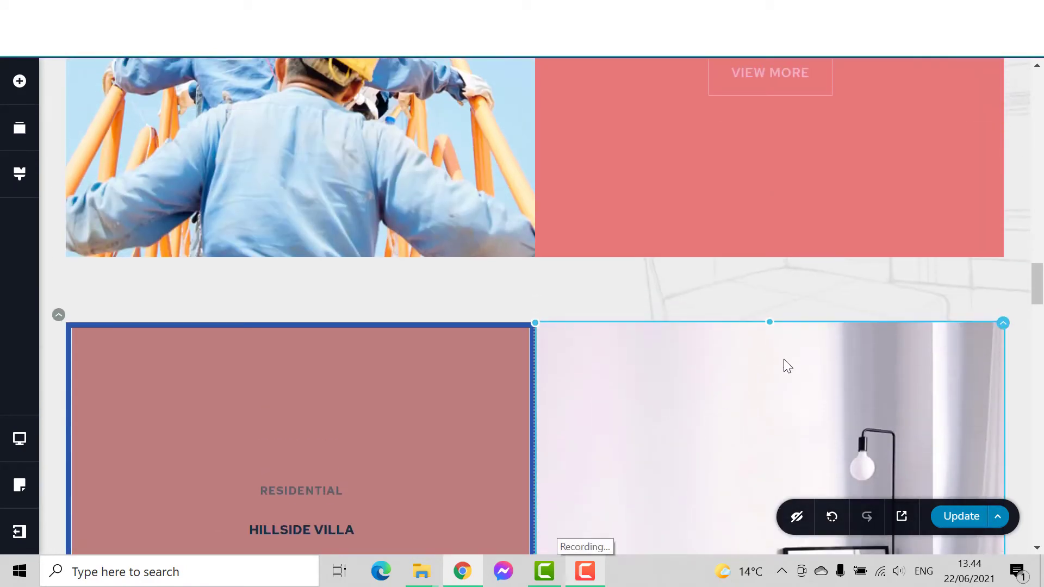
{"action": "scroll", "coordinate": [853, 411], "scroll_direction": "down", "scroll_amount": 5}
{"action": "scroll", "coordinate": [962, 272], "scroll_direction": "up", "scroll_amount": 5}
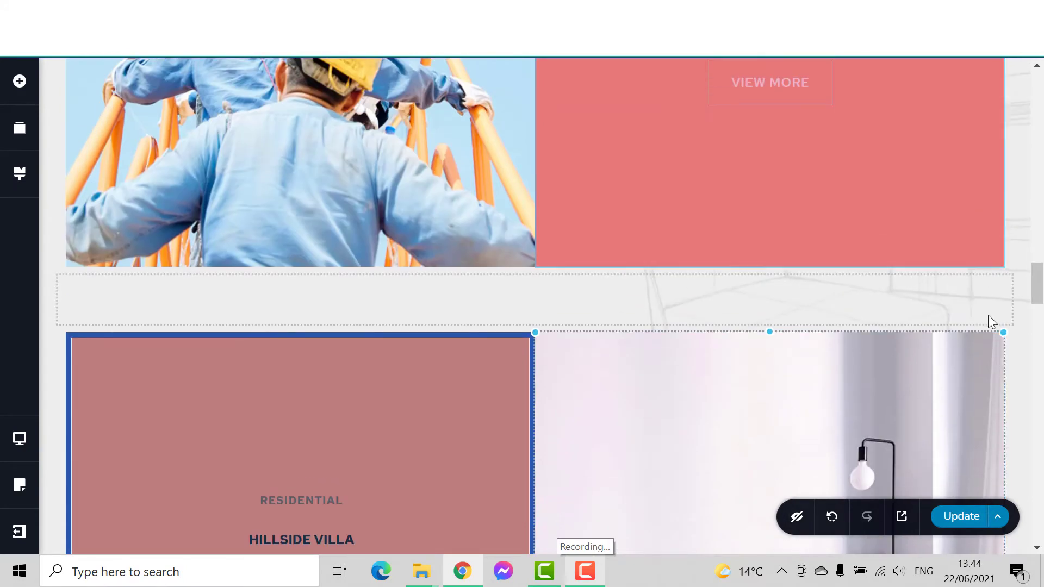
{"action": "scroll", "coordinate": [882, 393], "scroll_direction": "down", "scroll_amount": 5}
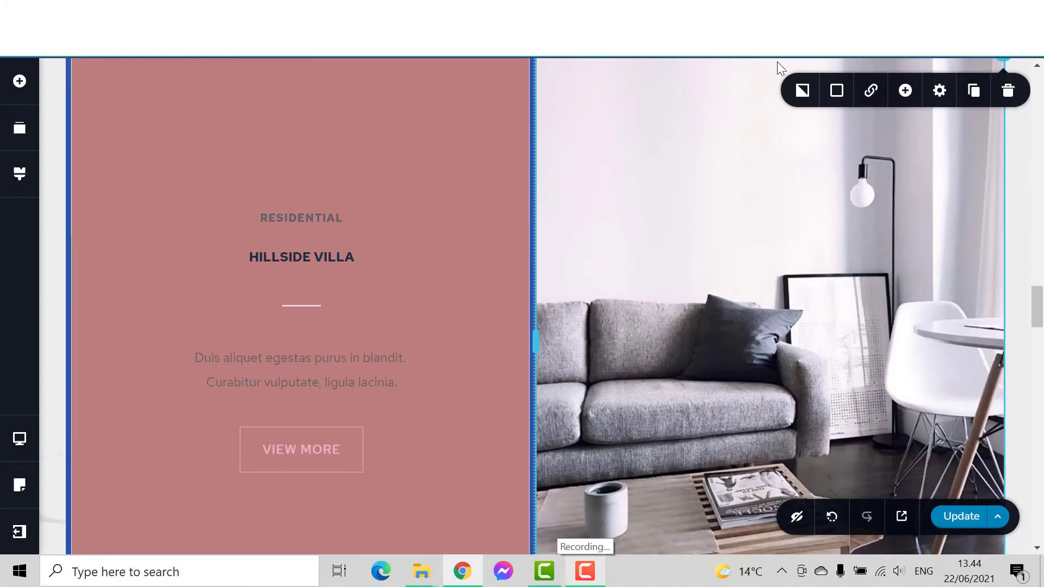
{"action": "left_click", "coordinate": [802, 92]}
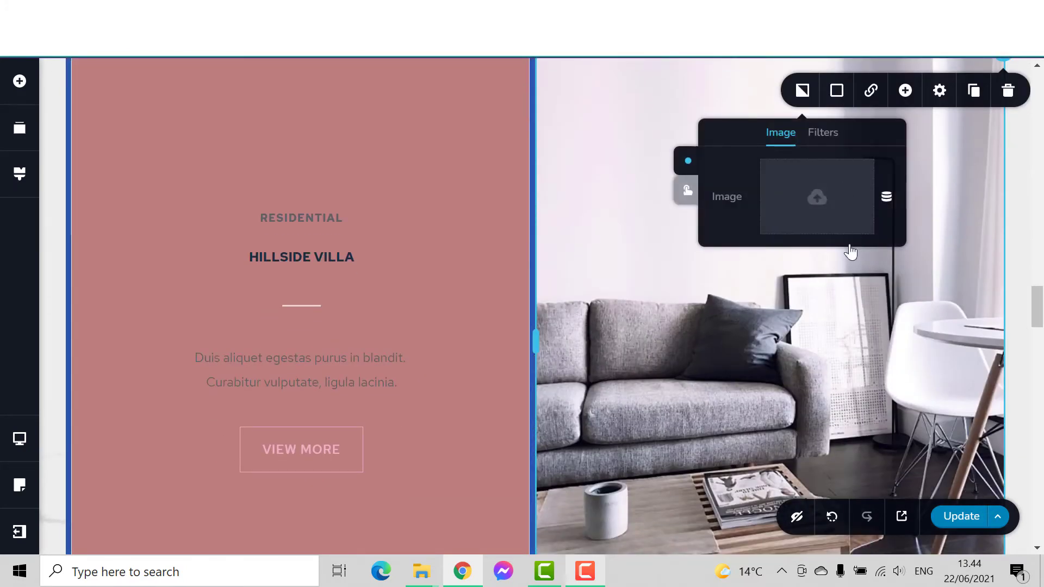
{"action": "left_click", "coordinate": [684, 341]}
{"action": "scroll", "coordinate": [935, 241], "scroll_direction": "up", "scroll_amount": 5}
{"action": "scroll", "coordinate": [885, 264], "scroll_direction": "down", "scroll_amount": 6}
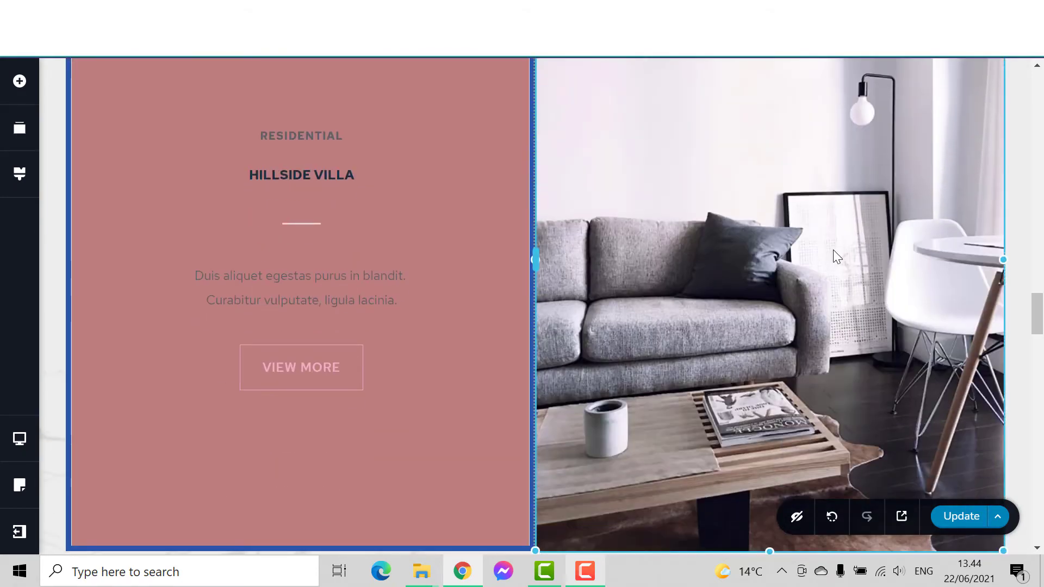
{"action": "scroll", "coordinate": [833, 249], "scroll_direction": "up", "scroll_amount": 5}
{"action": "scroll", "coordinate": [678, 372], "scroll_direction": "down", "scroll_amount": 5}
{"action": "scroll", "coordinate": [756, 350], "scroll_direction": "down", "scroll_amount": 6}
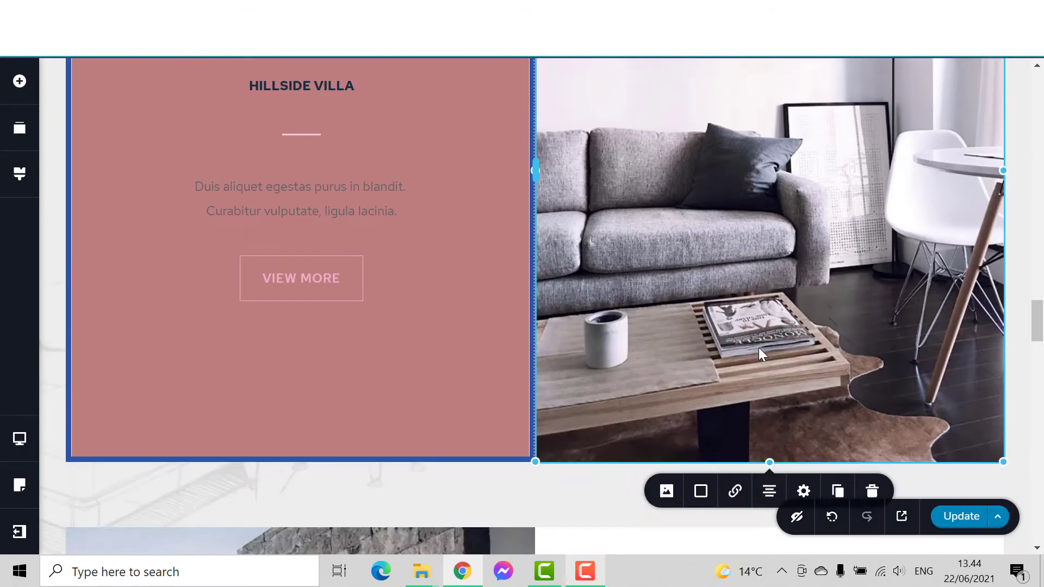
{"action": "scroll", "coordinate": [758, 340], "scroll_direction": "up", "scroll_amount": 9}
{"action": "scroll", "coordinate": [939, 295], "scroll_direction": "down", "scroll_amount": 1}
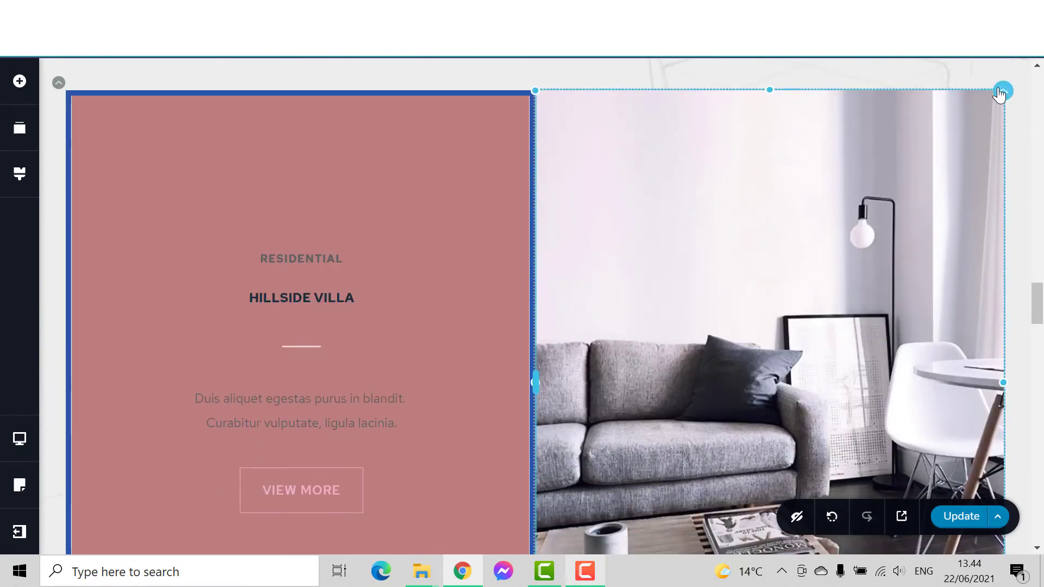
Step: Set the media library photo of a tool belt with a hammer as the sofa picture column's background image and update the page
{"action": "mouse_move", "coordinate": [987, 114]}
{"action": "left_click", "coordinate": [803, 132]}
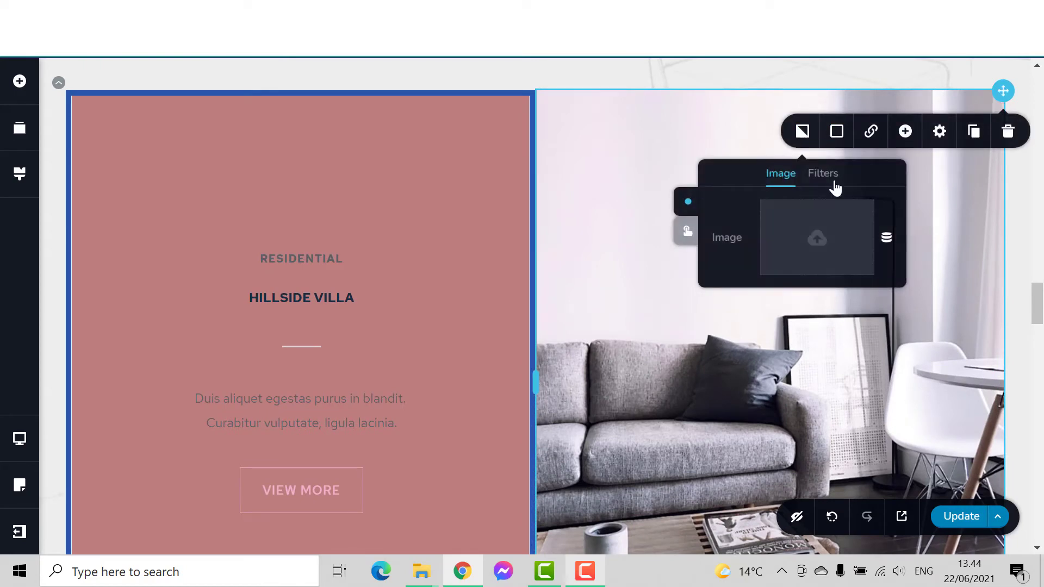
{"action": "left_click", "coordinate": [820, 180]}
{"action": "left_click", "coordinate": [787, 181]}
{"action": "left_click", "coordinate": [817, 243]}
{"action": "left_click", "coordinate": [462, 300]}
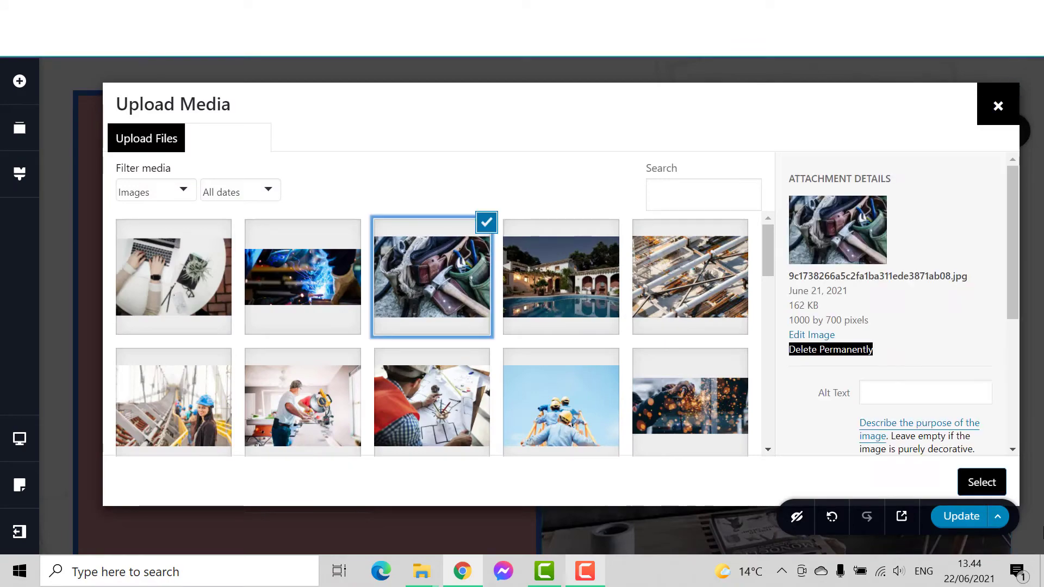
{"action": "left_click", "coordinate": [979, 481]}
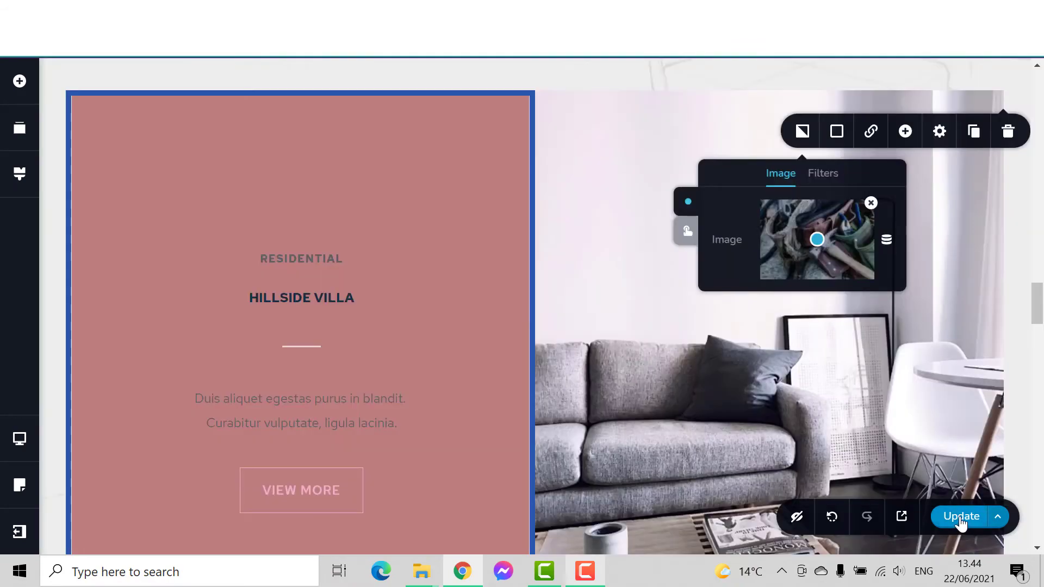
{"action": "left_click", "coordinate": [962, 516]}
{"action": "scroll", "coordinate": [692, 396], "scroll_direction": "up", "scroll_amount": 5}
{"action": "scroll", "coordinate": [691, 395], "scroll_direction": "down", "scroll_amount": 10}
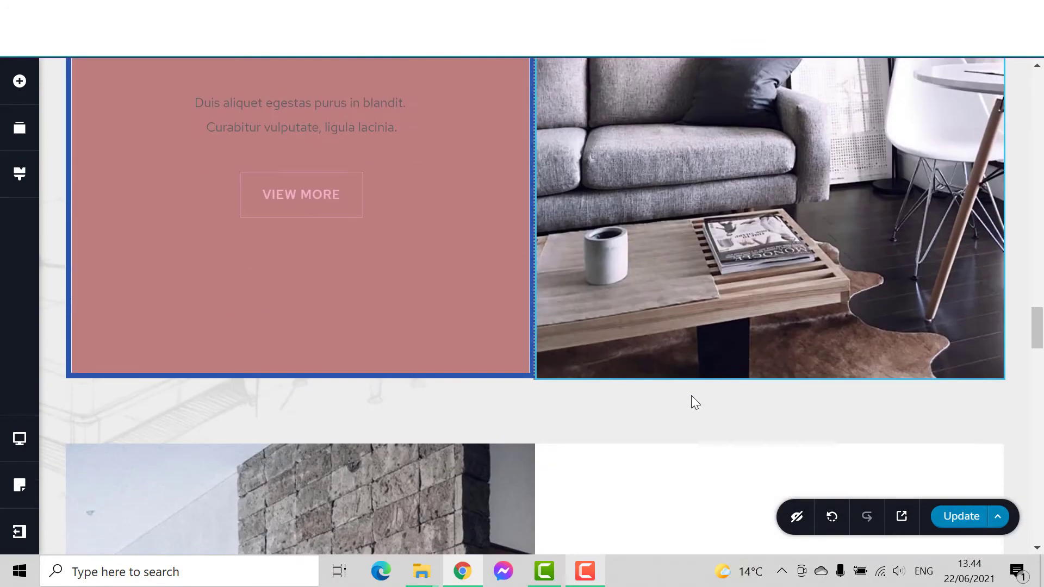
Step: Replace the sofa column's background image with the construction site photo of steel pipes and shrink the sofa picture to uncover it
{"action": "scroll", "coordinate": [690, 400], "scroll_direction": "up", "scroll_amount": 7}
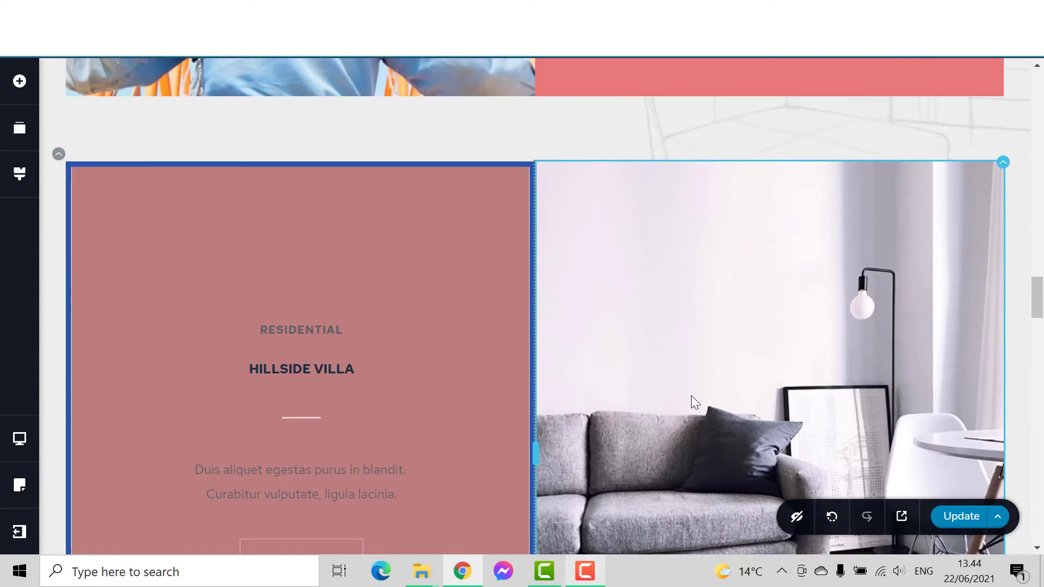
{"action": "left_click", "coordinate": [1003, 163]}
{"action": "left_click", "coordinate": [804, 205]}
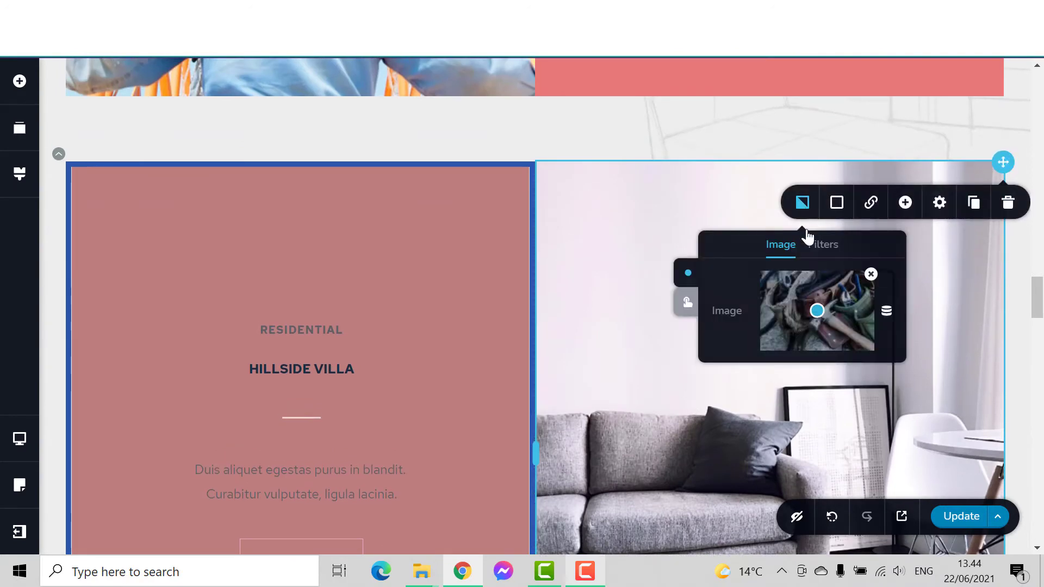
{"action": "left_click", "coordinate": [871, 275]}
{"action": "left_click", "coordinate": [835, 342]}
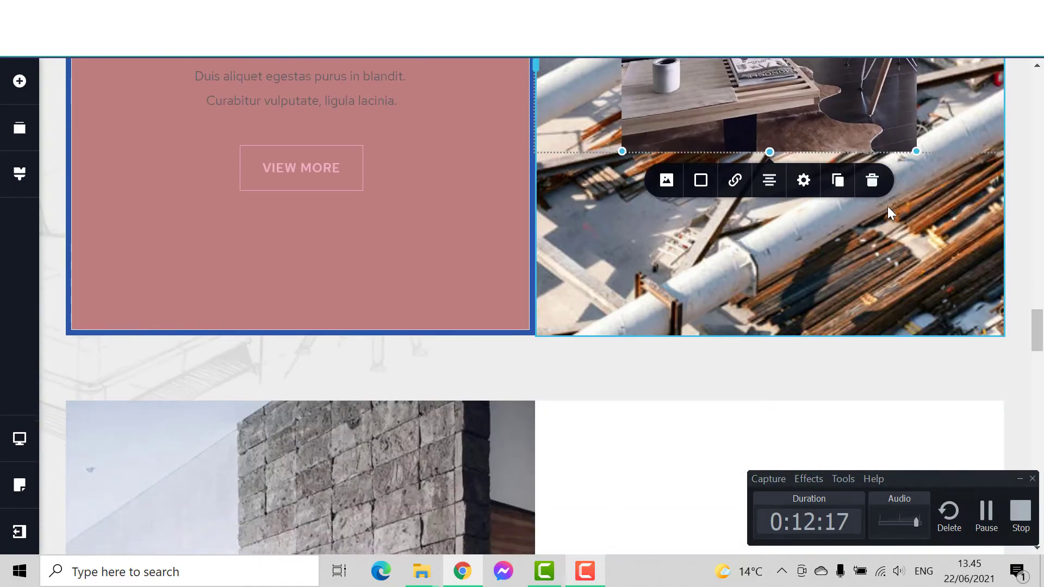
{"action": "scroll", "coordinate": [889, 207], "scroll_direction": "up", "scroll_amount": 6}
{"action": "scroll", "coordinate": [951, 241], "scroll_direction": "down", "scroll_amount": 5}
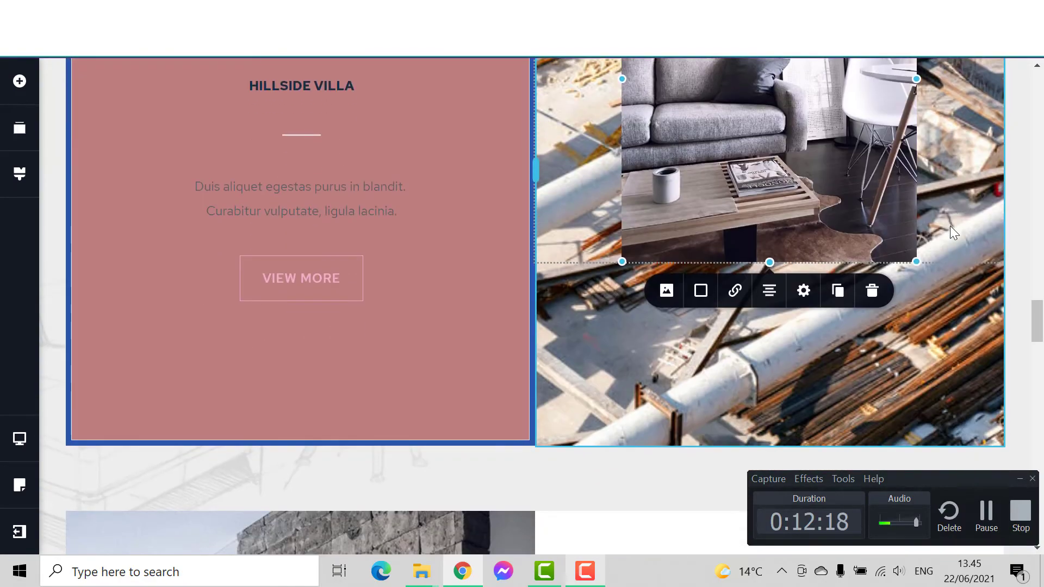
Step: Replace the Hillside Villa sofa picture with the media library photo of a villa and swimming pool at night
{"action": "left_click", "coordinate": [866, 231]}
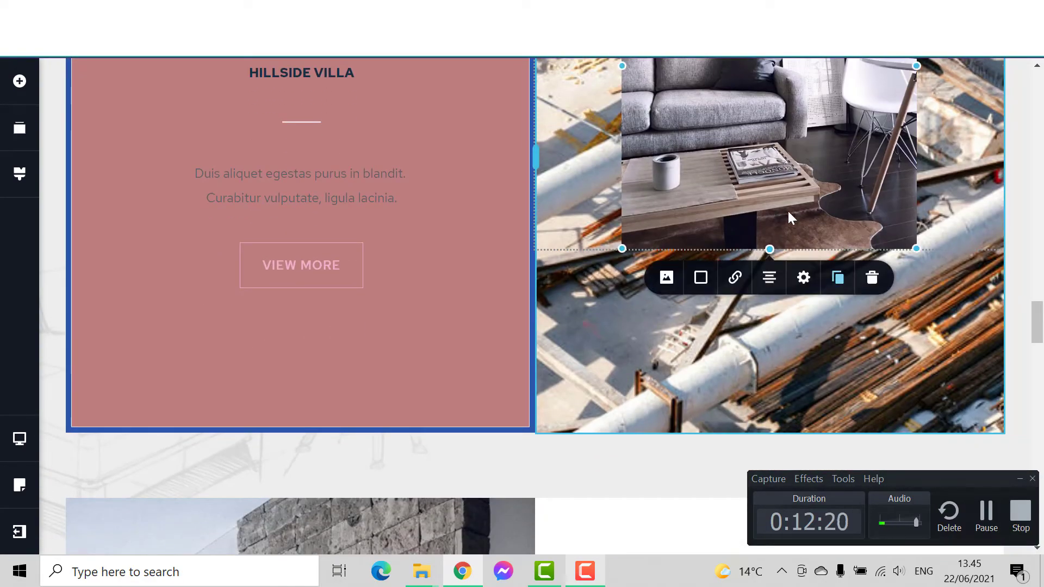
{"action": "scroll", "coordinate": [815, 250], "scroll_direction": "up", "scroll_amount": 7}
{"action": "scroll", "coordinate": [789, 261], "scroll_direction": "down", "scroll_amount": 5}
{"action": "scroll", "coordinate": [766, 243], "scroll_direction": "down", "scroll_amount": 1}
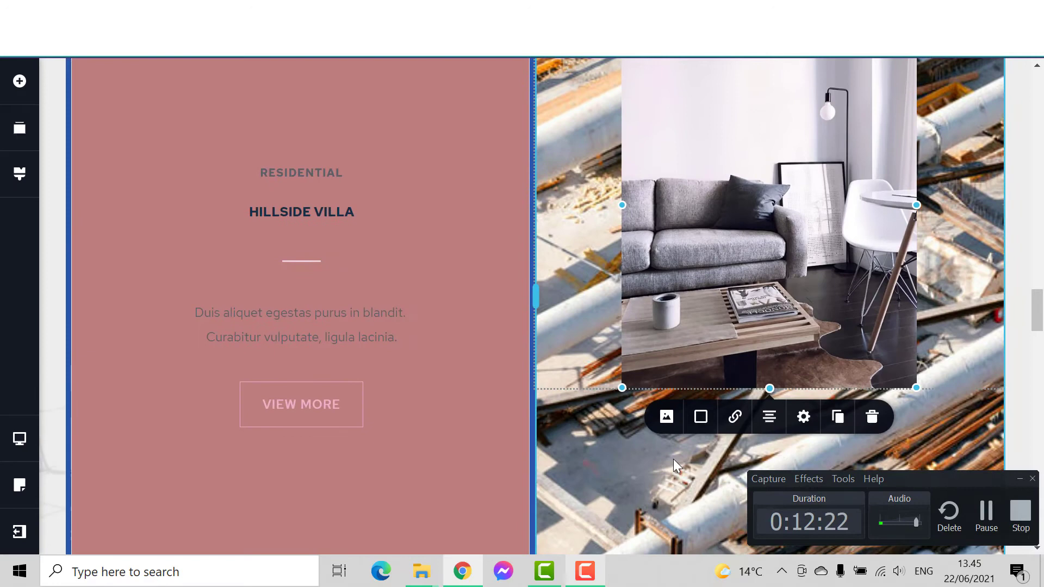
{"action": "left_click", "coordinate": [666, 416]}
{"action": "scroll", "coordinate": [676, 438], "scroll_direction": "down", "scroll_amount": 7}
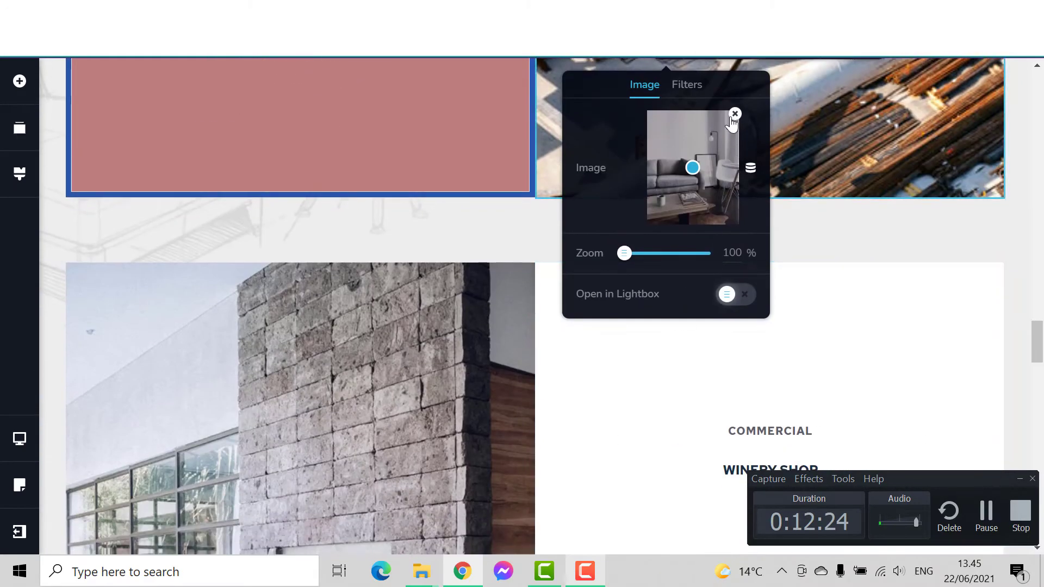
{"action": "left_click", "coordinate": [734, 114]}
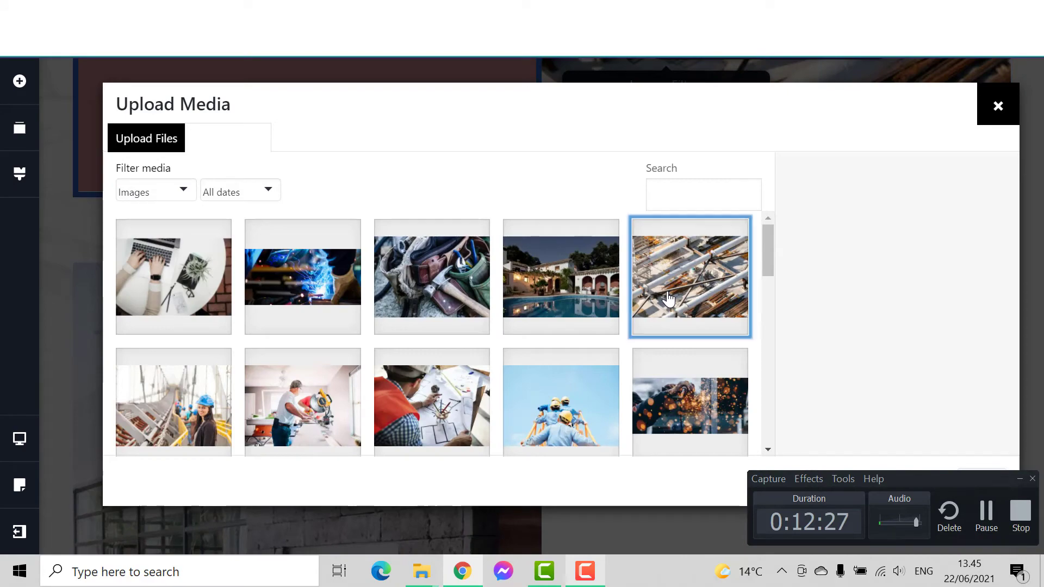
{"action": "left_click", "coordinate": [671, 298]}
{"action": "left_click", "coordinate": [583, 301]}
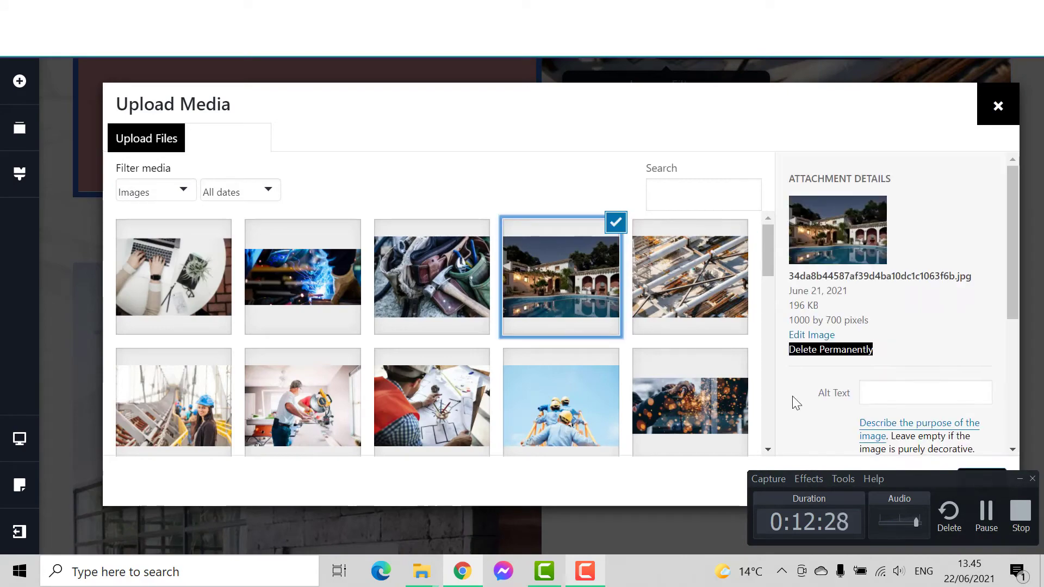
{"action": "left_click", "coordinate": [981, 481]}
{"action": "scroll", "coordinate": [896, 417], "scroll_direction": "up", "scroll_amount": 6}
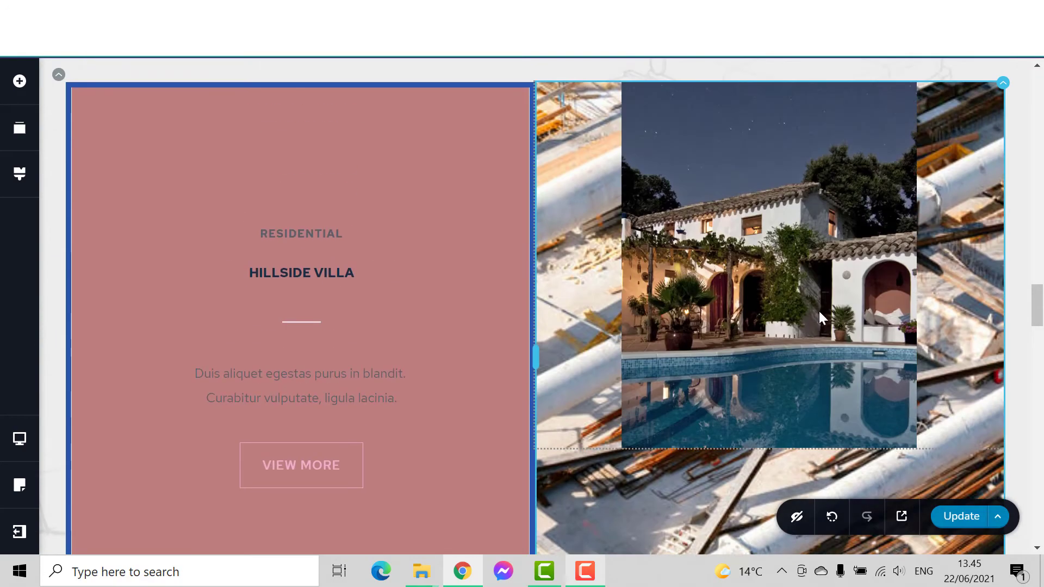
Step: Try to resize the pool villa picture from its corner and check the page down to the Winery Shop entry
{"action": "left_click", "coordinate": [892, 372]}
{"action": "scroll", "coordinate": [913, 393], "scroll_direction": "down", "scroll_amount": 5}
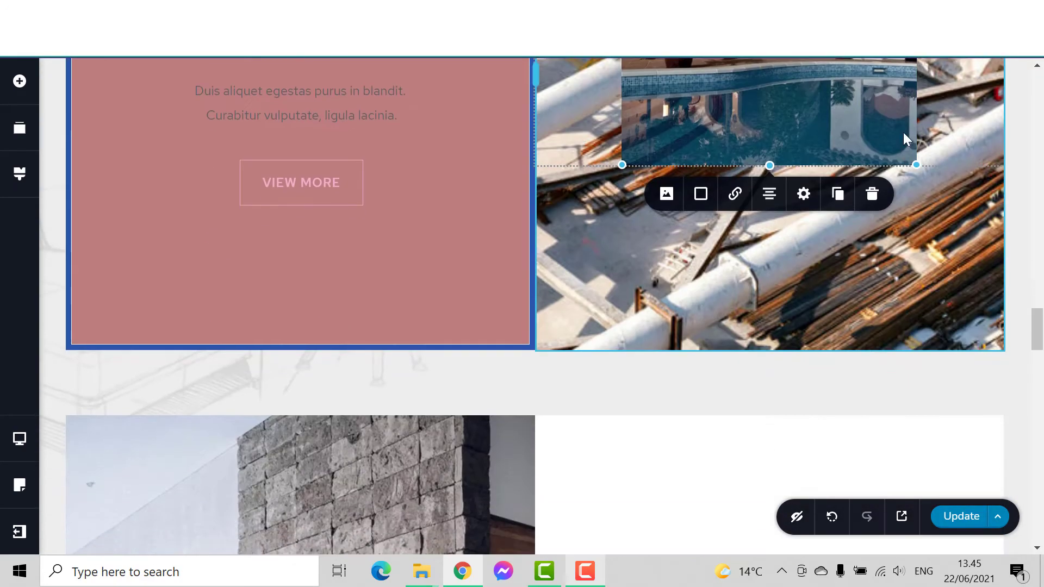
{"action": "left_click_drag", "start_coordinate": [916, 161], "coordinate": [811, 363]}
{"action": "scroll", "coordinate": [810, 364], "scroll_direction": "down", "scroll_amount": 4}
{"action": "scroll", "coordinate": [811, 356], "scroll_direction": "up", "scroll_amount": 4}
{"action": "scroll", "coordinate": [811, 356], "scroll_direction": "down", "scroll_amount": 10}
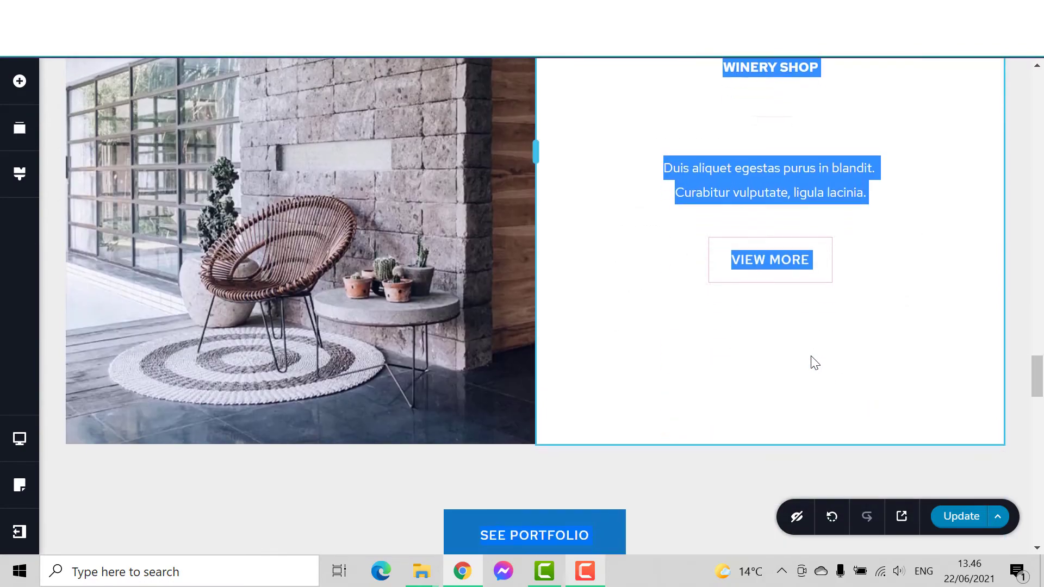
Step: Replace the Winery Shop chair picture with the media library photo of a salad bowl with eggs
{"action": "scroll", "coordinate": [811, 359], "scroll_direction": "up", "scroll_amount": 4}
{"action": "scroll", "coordinate": [258, 338], "scroll_direction": "down", "scroll_amount": 5}
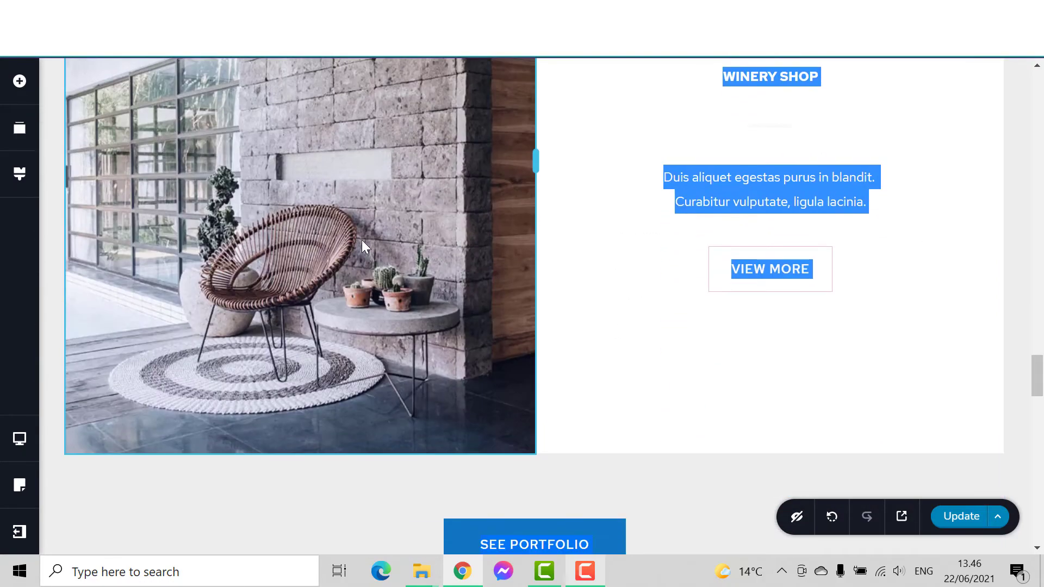
{"action": "left_click", "coordinate": [205, 449]}
{"action": "left_click", "coordinate": [198, 481]}
{"action": "scroll", "coordinate": [228, 446], "scroll_direction": "down", "scroll_amount": 5}
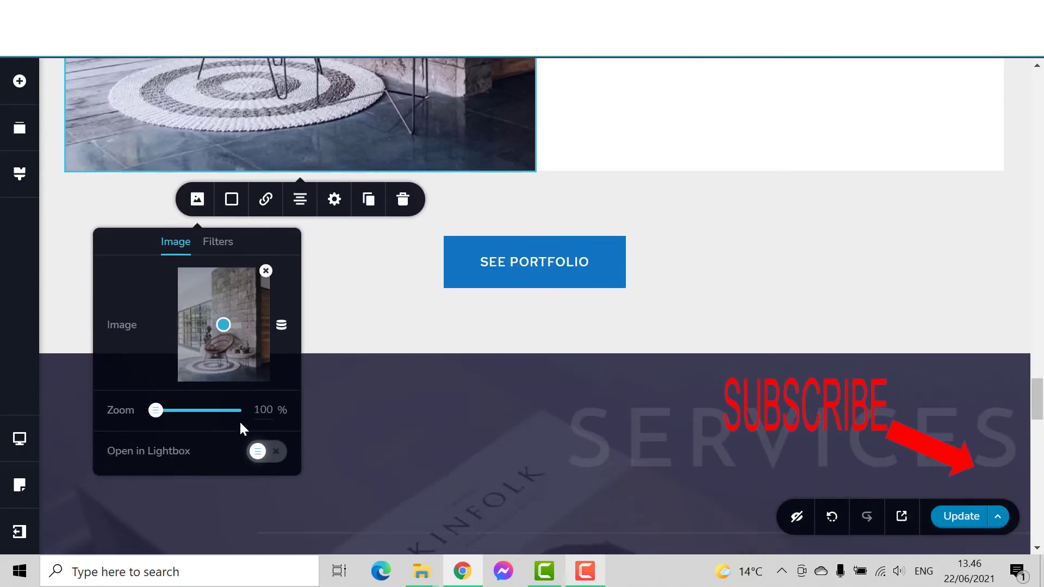
{"action": "scroll", "coordinate": [282, 253], "scroll_direction": "up", "scroll_amount": 5}
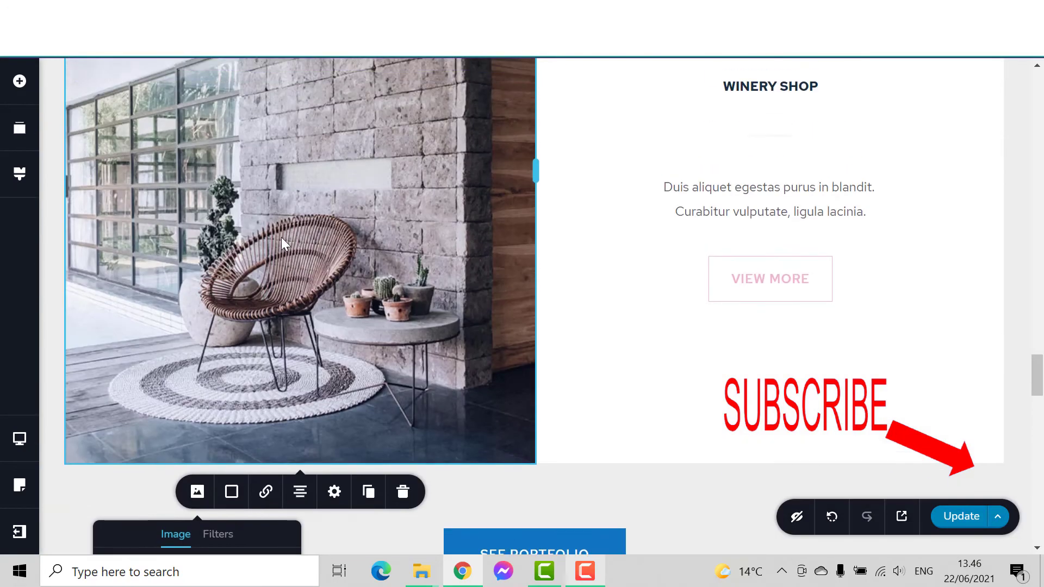
{"action": "scroll", "coordinate": [255, 337], "scroll_direction": "down", "scroll_amount": 6}
{"action": "scroll", "coordinate": [265, 353], "scroll_direction": "down", "scroll_amount": 1}
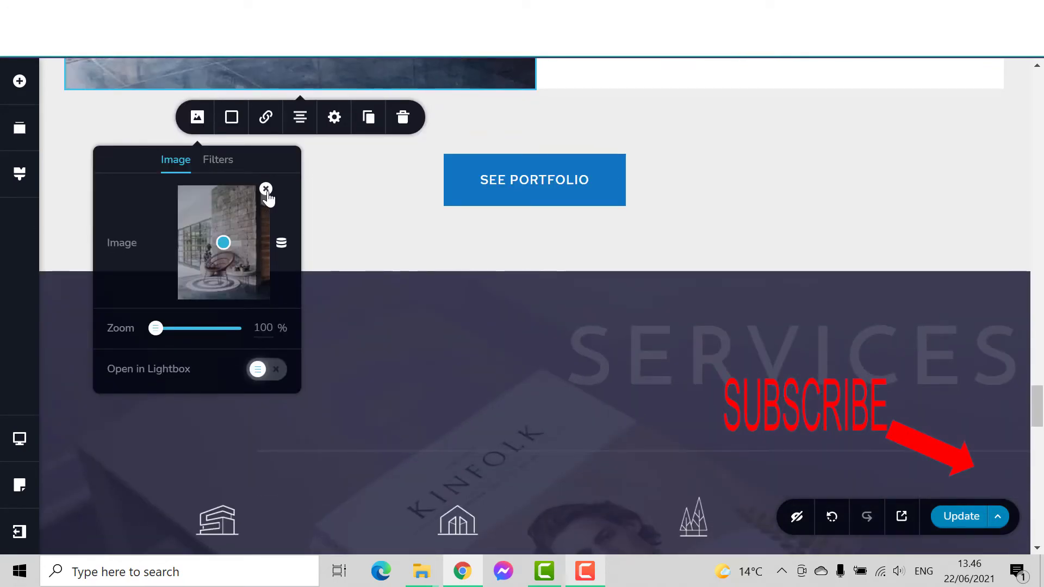
{"action": "left_click", "coordinate": [266, 189]}
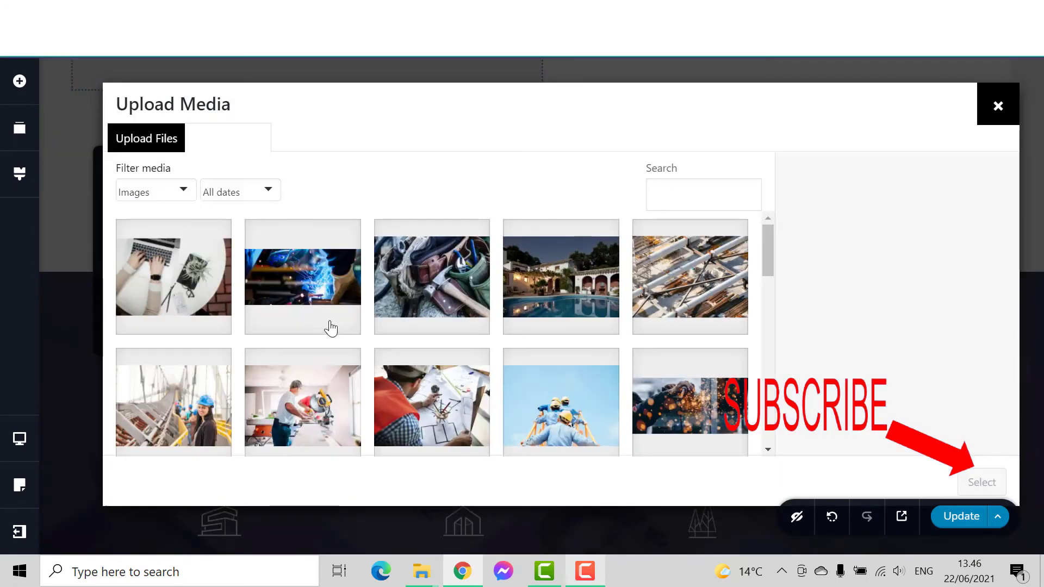
{"action": "scroll", "coordinate": [332, 325], "scroll_direction": "down", "scroll_amount": 5}
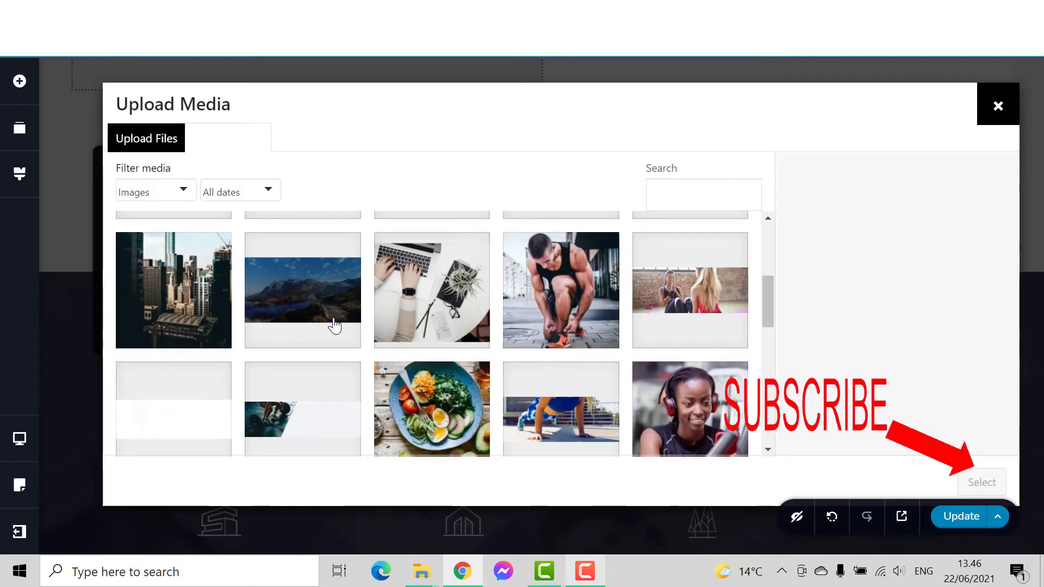
{"action": "scroll", "coordinate": [334, 325], "scroll_direction": "down", "scroll_amount": 2}
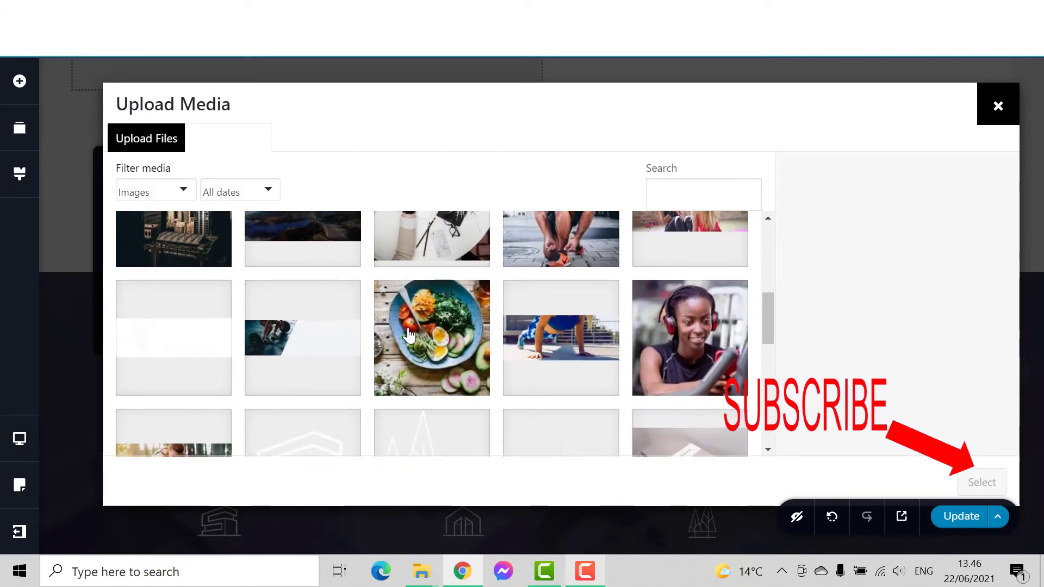
{"action": "left_click", "coordinate": [410, 337]}
{"action": "left_click", "coordinate": [979, 482]}
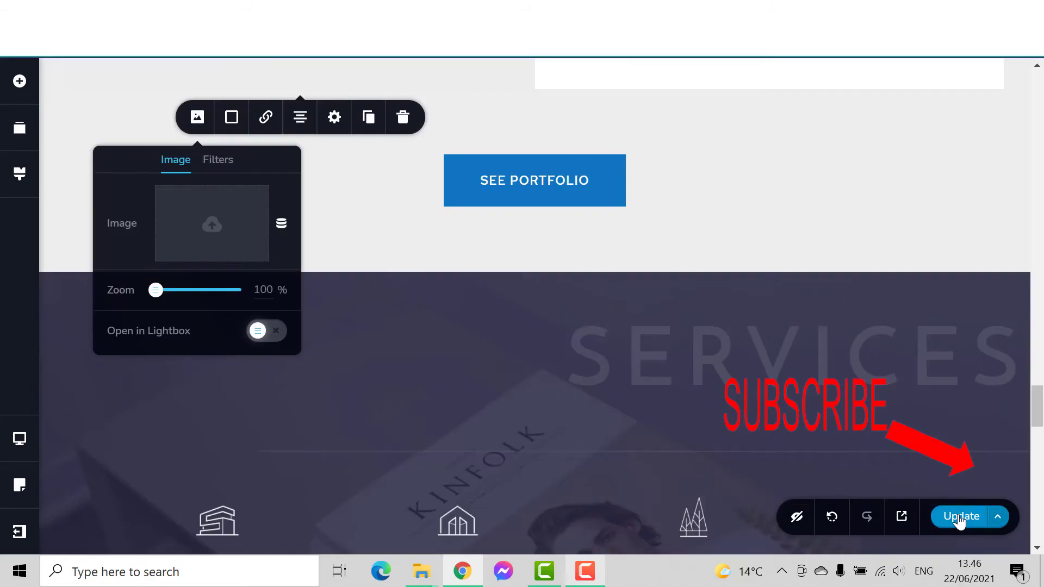
{"action": "scroll", "coordinate": [499, 400], "scroll_direction": "up", "scroll_amount": 10}
{"action": "left_click", "coordinate": [325, 350]}
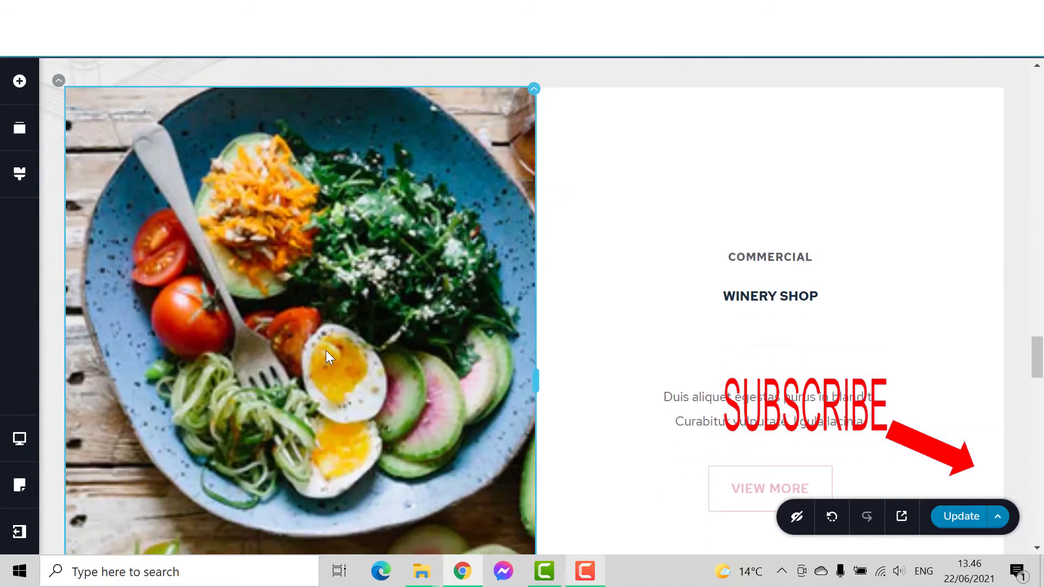
Step: Shrink the salad picture to less than half its column's area to uncover the column behind it
{"action": "scroll", "coordinate": [325, 350], "scroll_direction": "down", "scroll_amount": 5}
{"action": "scroll", "coordinate": [332, 351], "scroll_direction": "up", "scroll_amount": 2}
{"action": "scroll", "coordinate": [339, 352], "scroll_direction": "up", "scroll_amount": 3}
{"action": "left_click", "coordinate": [341, 334]}
{"action": "scroll", "coordinate": [342, 335], "scroll_direction": "down", "scroll_amount": 5}
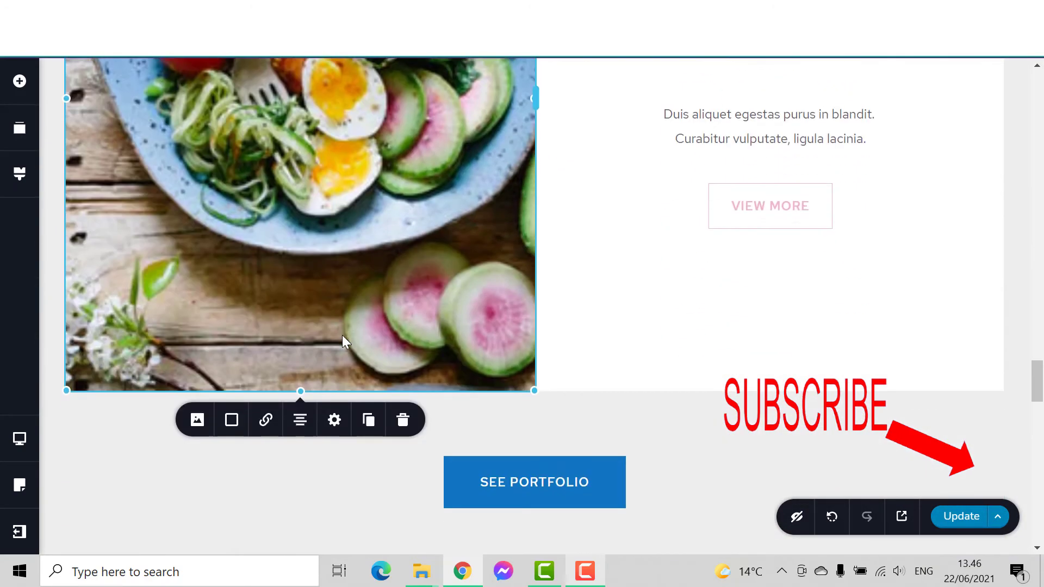
{"action": "left_click_drag", "start_coordinate": [533, 387], "coordinate": [407, 249]}
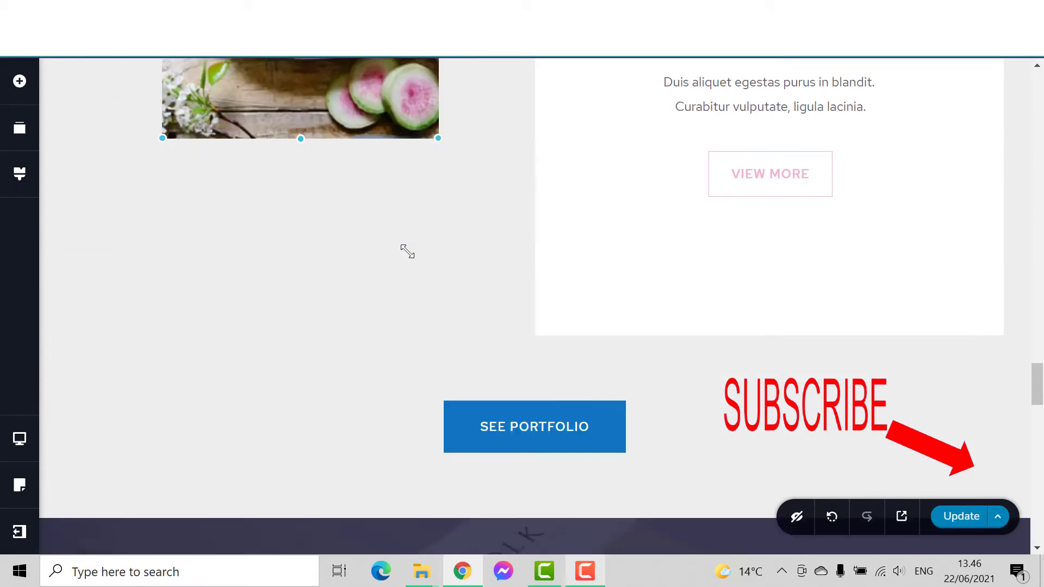
Step: Set the media library photo of a dark blue mountain landscape as the salad picture column's background image and update the page
{"action": "scroll", "coordinate": [381, 256], "scroll_direction": "up", "scroll_amount": 5}
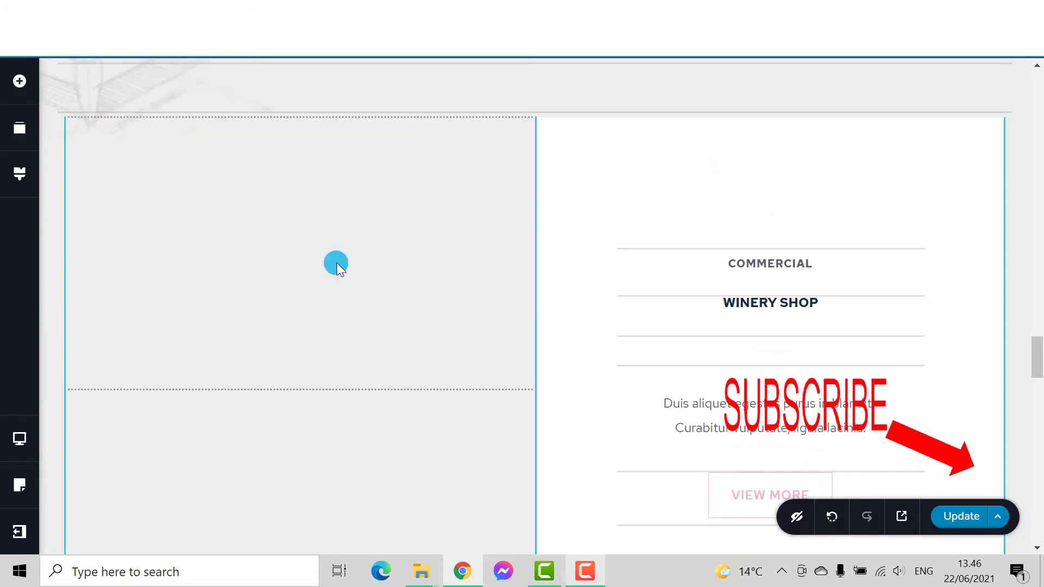
{"action": "left_click", "coordinate": [532, 103]}
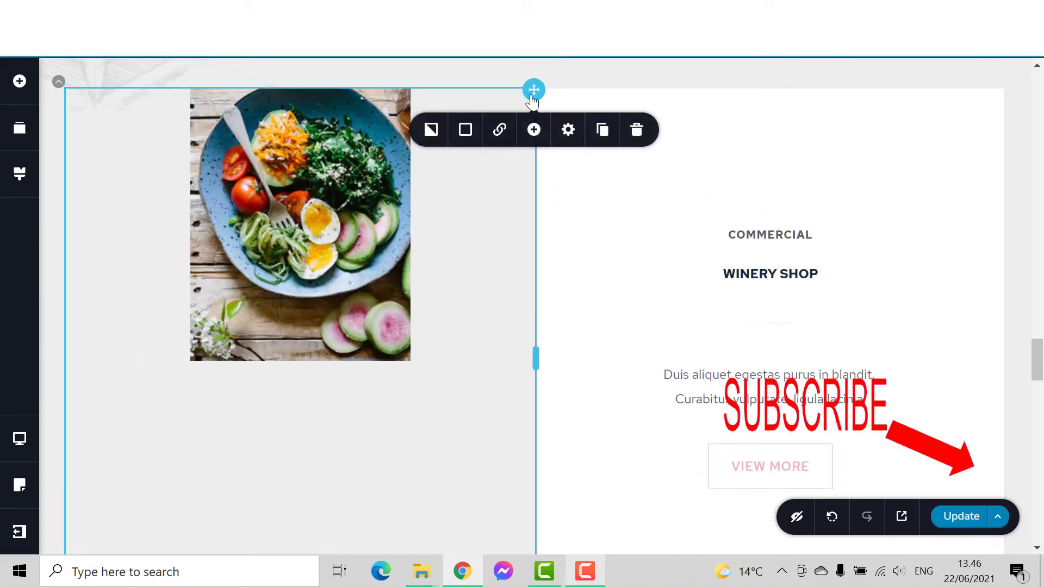
{"action": "left_click", "coordinate": [430, 131]}
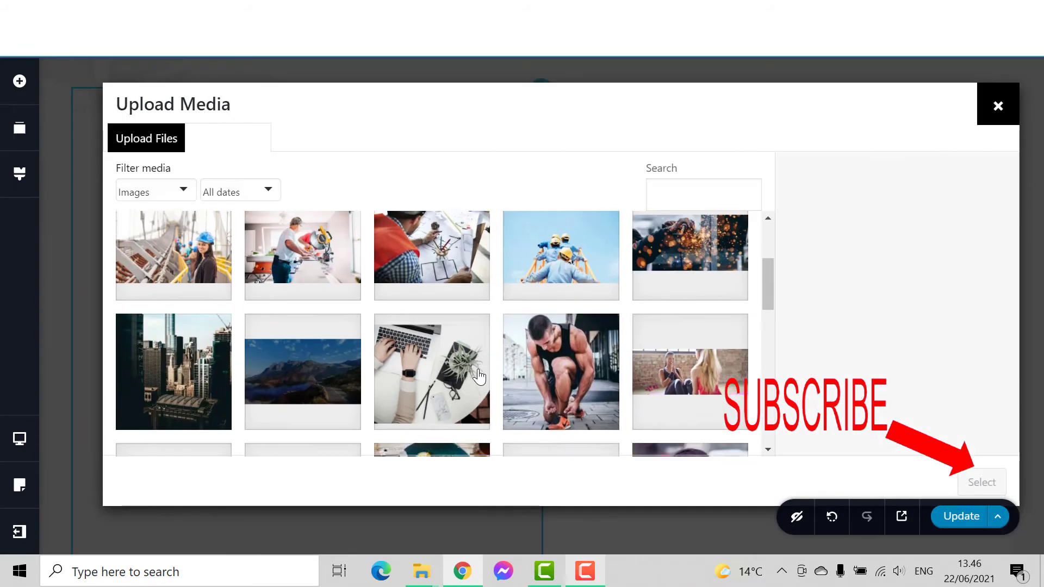
{"action": "scroll", "coordinate": [569, 362], "scroll_direction": "down", "scroll_amount": 2}
{"action": "left_click", "coordinate": [561, 430]}
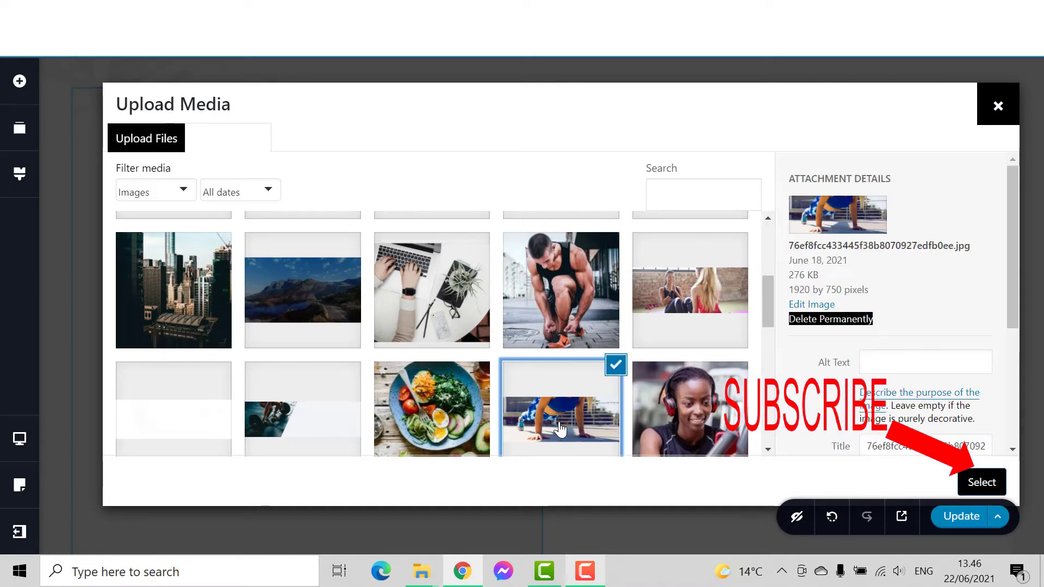
{"action": "left_click", "coordinate": [268, 284]}
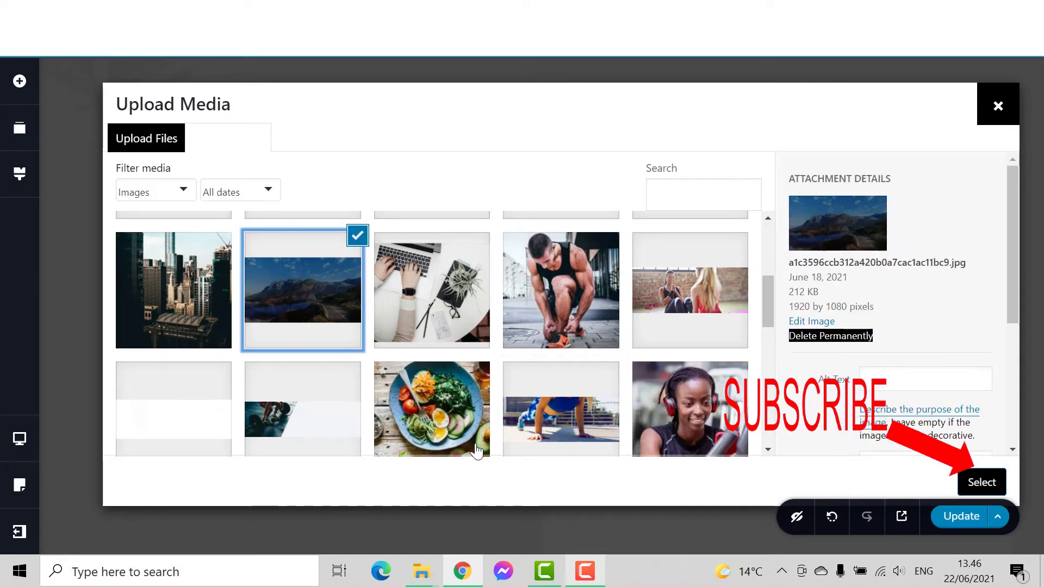
{"action": "left_click", "coordinate": [973, 492]}
{"action": "left_click", "coordinate": [961, 526]}
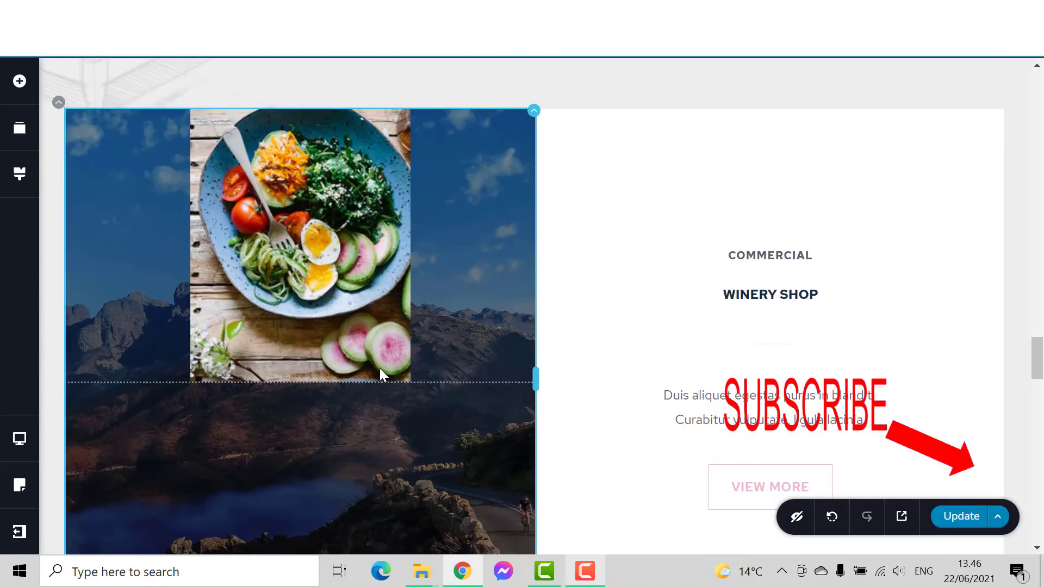
Step: Try to enlarge the salad picture from its corner
{"action": "left_click", "coordinate": [330, 223]}
{"action": "left_click_drag", "start_coordinate": [410, 381], "coordinate": [443, 478]}
{"action": "mouse_move", "coordinate": [422, 428]}
{"action": "left_mouse_down"}
{"action": "mouse_move", "coordinate": [411, 409]}
{"action": "mouse_move", "coordinate": [419, 415]}
{"action": "left_mouse_up"}
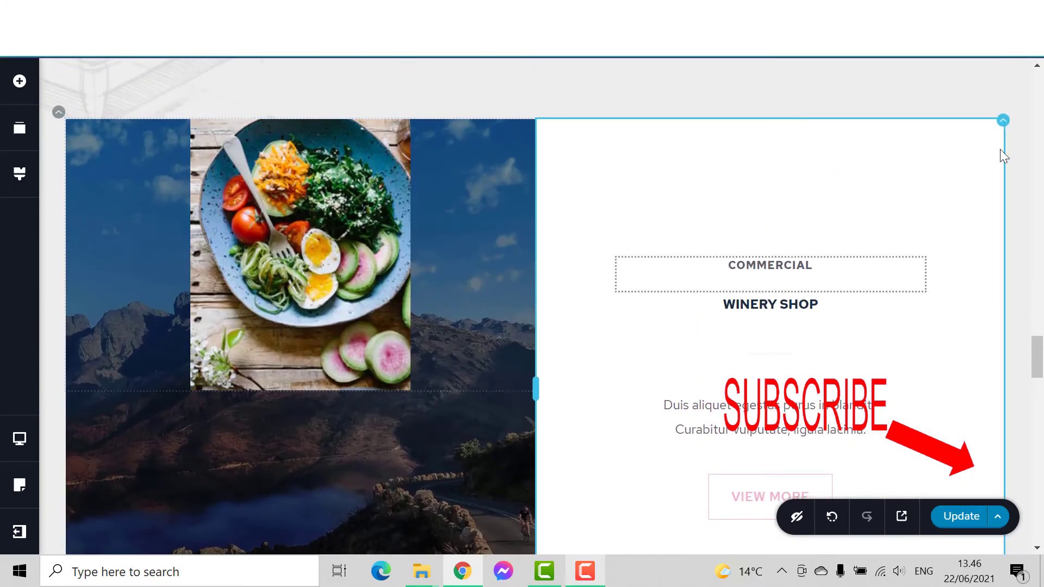
Step: Set the Winery Shop text column's overlay to solid dark navy blue (#0D1C32)
{"action": "left_click", "coordinate": [1003, 120]}
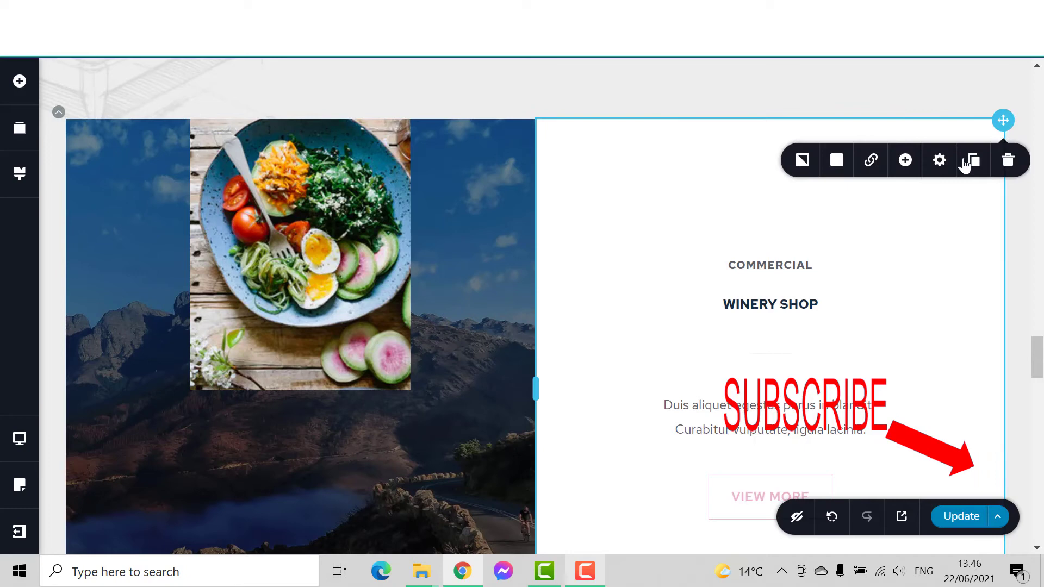
{"action": "left_click", "coordinate": [834, 174]}
{"action": "left_click", "coordinate": [811, 274]}
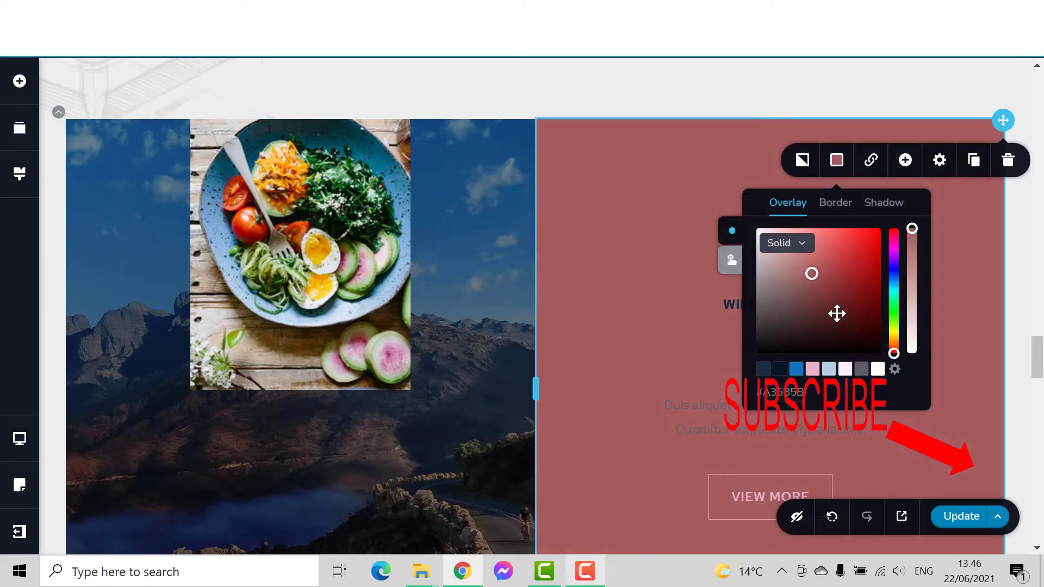
{"action": "left_click", "coordinate": [847, 329]}
{"action": "left_click", "coordinate": [894, 278]}
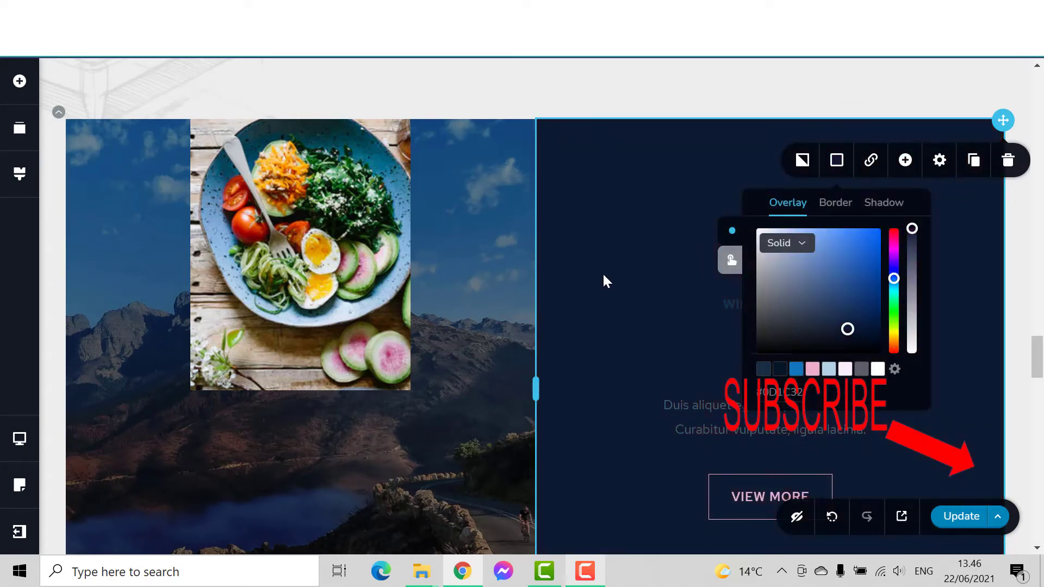
{"action": "left_click", "coordinate": [618, 279]}
{"action": "scroll", "coordinate": [617, 271], "scroll_direction": "down", "scroll_amount": 6}
{"action": "scroll", "coordinate": [617, 272], "scroll_direction": "up", "scroll_amount": 10}
{"action": "scroll", "coordinate": [618, 273], "scroll_direction": "down", "scroll_amount": 6}
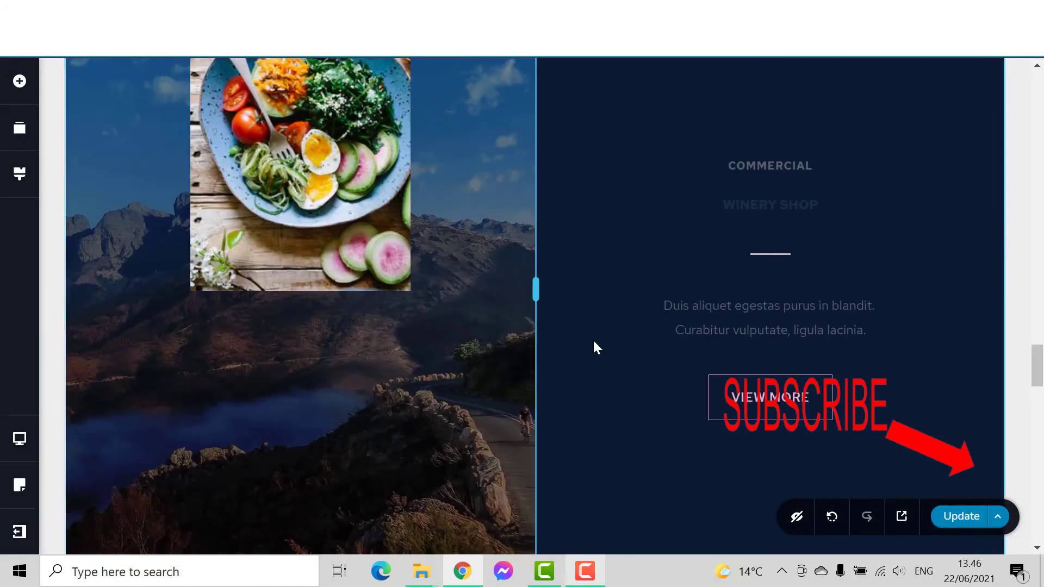
Step: Link the Winery Shop entry's View More button to the Reach Us contact form block and update the page
{"action": "scroll", "coordinate": [595, 342], "scroll_direction": "down", "scroll_amount": 8}
{"action": "scroll", "coordinate": [592, 338], "scroll_direction": "up", "scroll_amount": 5}
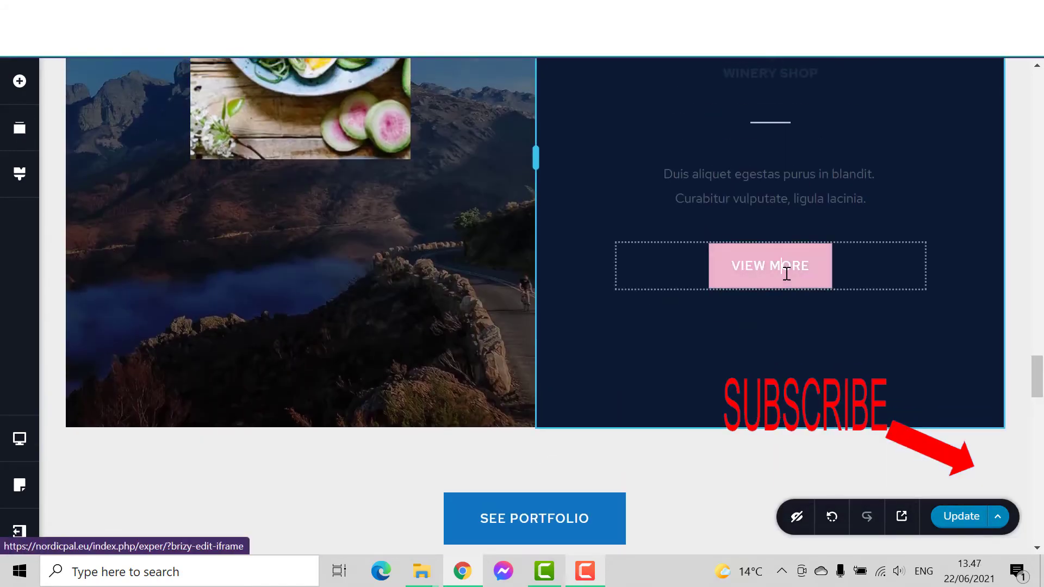
{"action": "left_click", "coordinate": [785, 269]}
{"action": "left_click", "coordinate": [752, 317]}
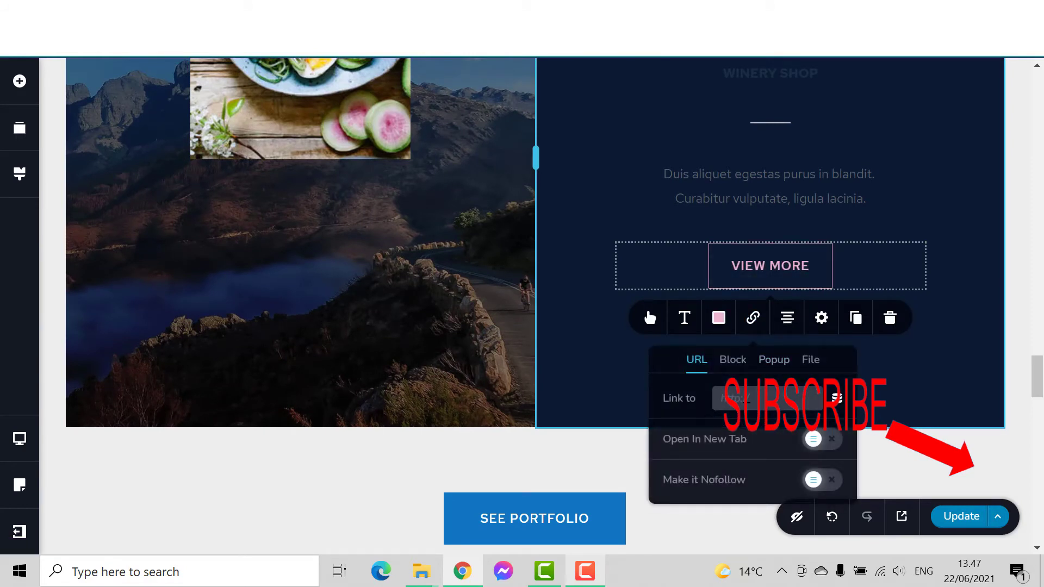
{"action": "left_click", "coordinate": [748, 405]}
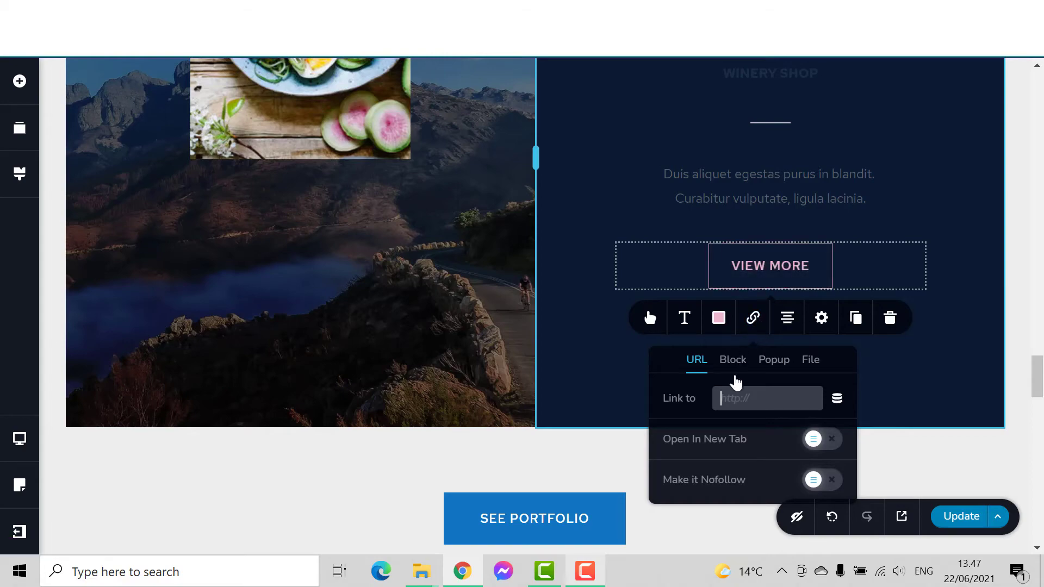
{"action": "scroll", "coordinate": [494, 312], "scroll_direction": "up", "scroll_amount": 15}
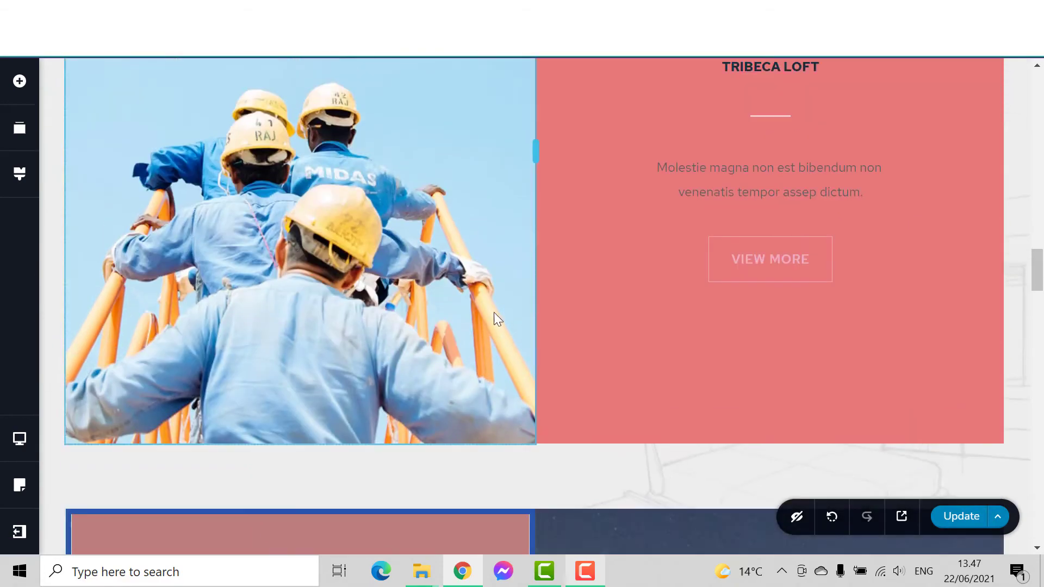
{"action": "scroll", "coordinate": [494, 314], "scroll_direction": "down", "scroll_amount": 15}
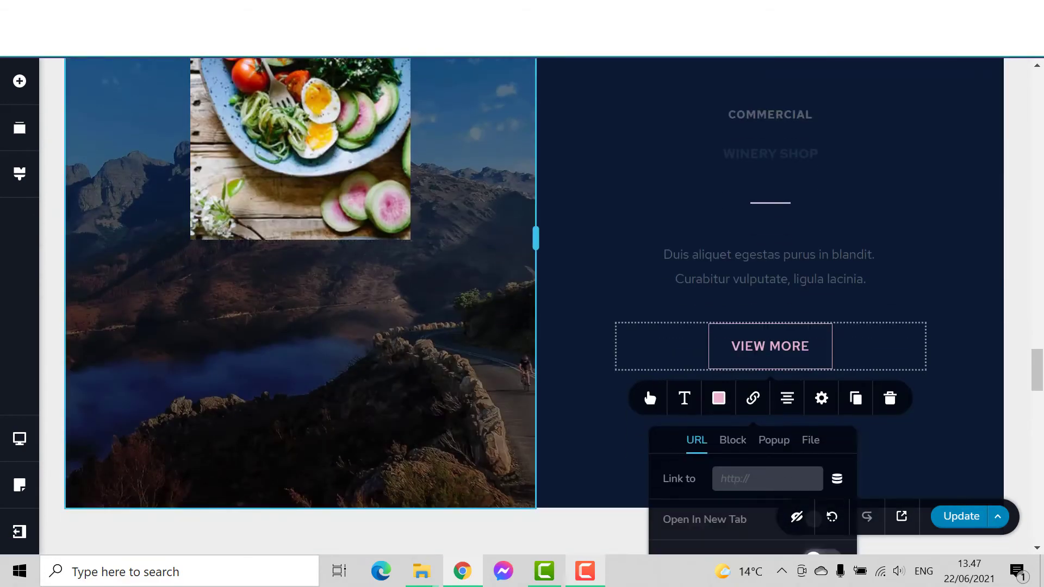
{"action": "left_click", "coordinate": [733, 440]}
{"action": "scroll", "coordinate": [716, 462], "scroll_direction": "down", "scroll_amount": 5}
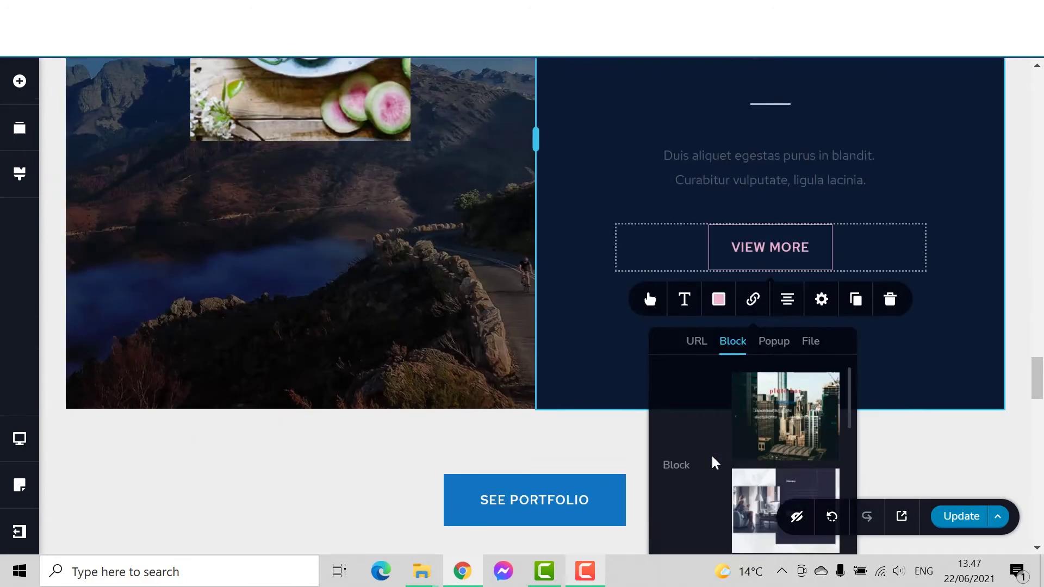
{"action": "scroll", "coordinate": [762, 201], "scroll_direction": "down", "scroll_amount": 5}
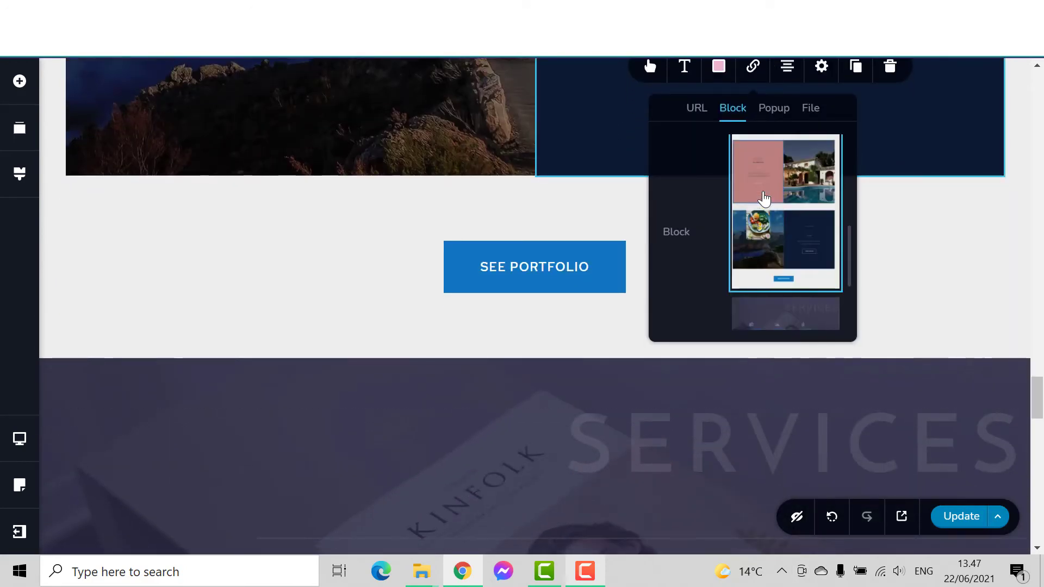
{"action": "scroll", "coordinate": [764, 199], "scroll_direction": "up", "scroll_amount": 8}
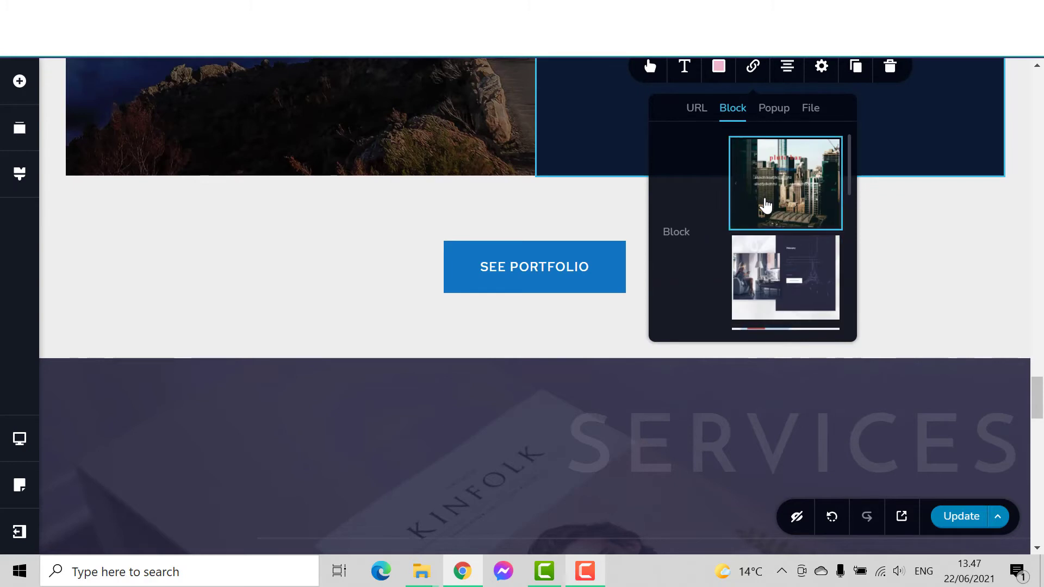
{"action": "scroll", "coordinate": [766, 205], "scroll_direction": "down", "scroll_amount": 5}
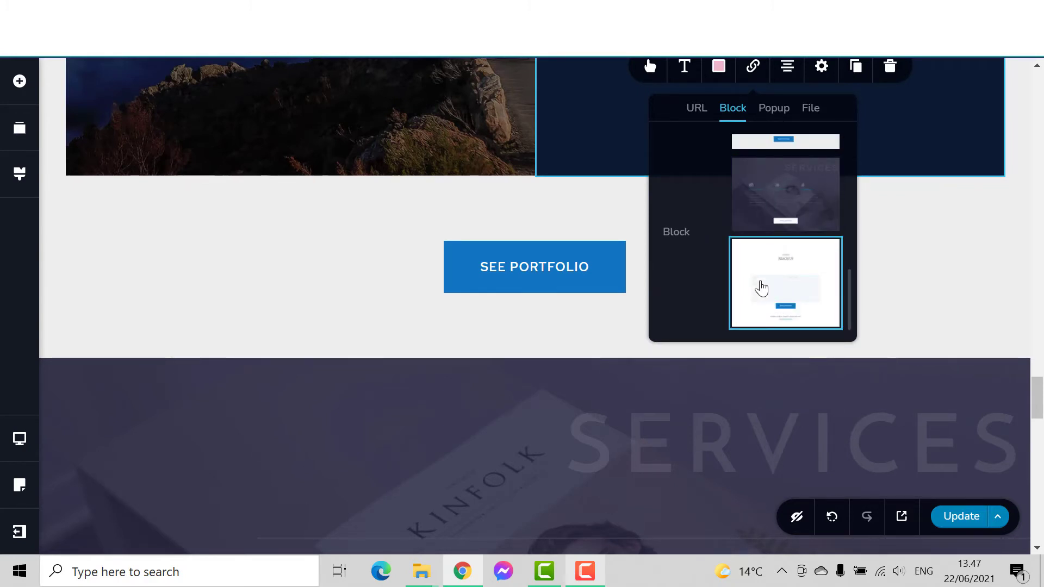
{"action": "left_click", "coordinate": [761, 287]}
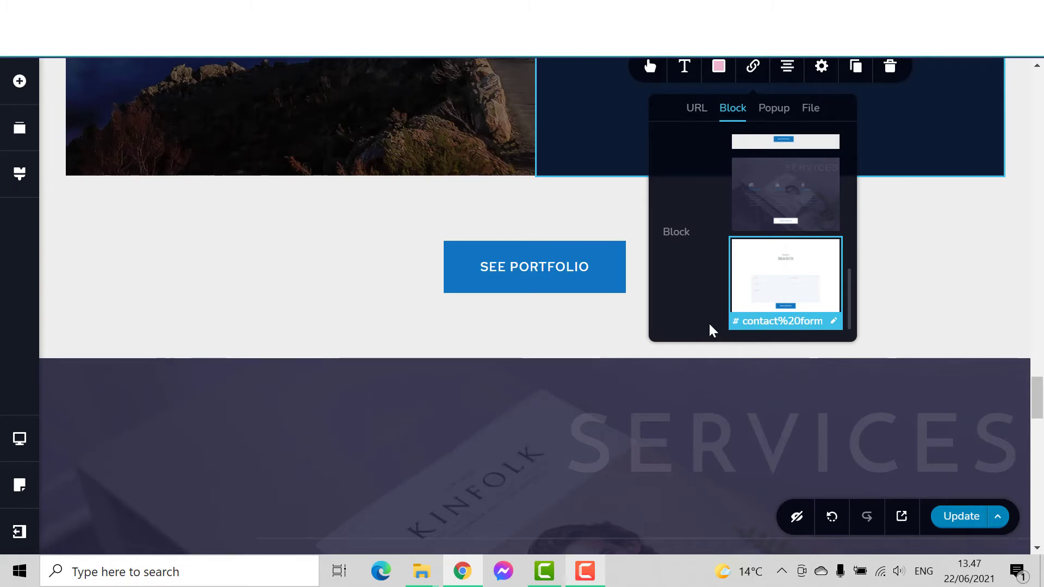
{"action": "left_click", "coordinate": [953, 521]}
Step: Look over the page from the Winery Shop entry down to the Reach Us contact section
{"action": "scroll", "coordinate": [876, 389], "scroll_direction": "up", "scroll_amount": 5}
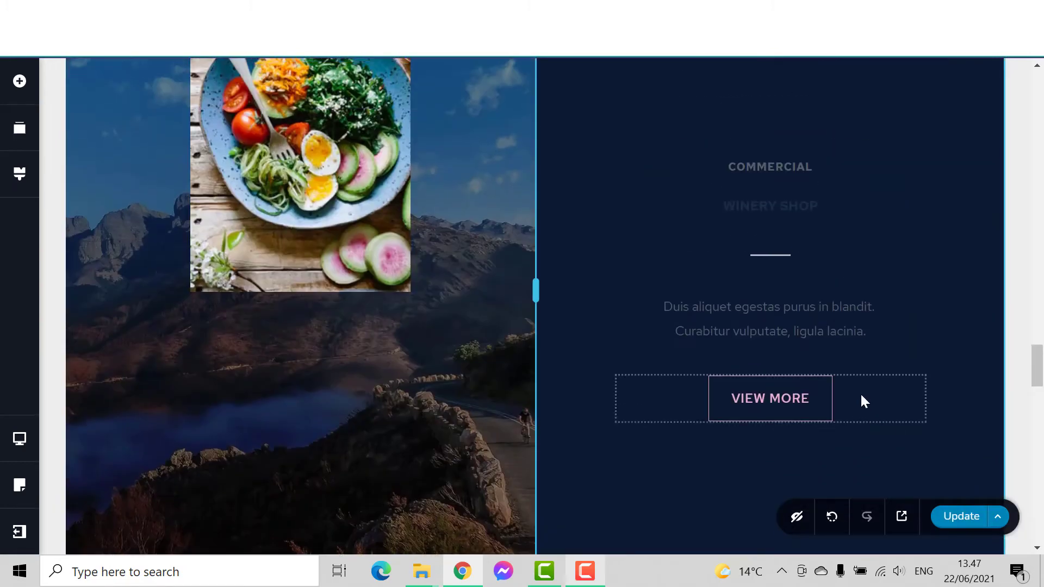
{"action": "scroll", "coordinate": [860, 286], "scroll_direction": "up", "scroll_amount": 5}
{"action": "scroll", "coordinate": [740, 304], "scroll_direction": "down", "scroll_amount": 10}
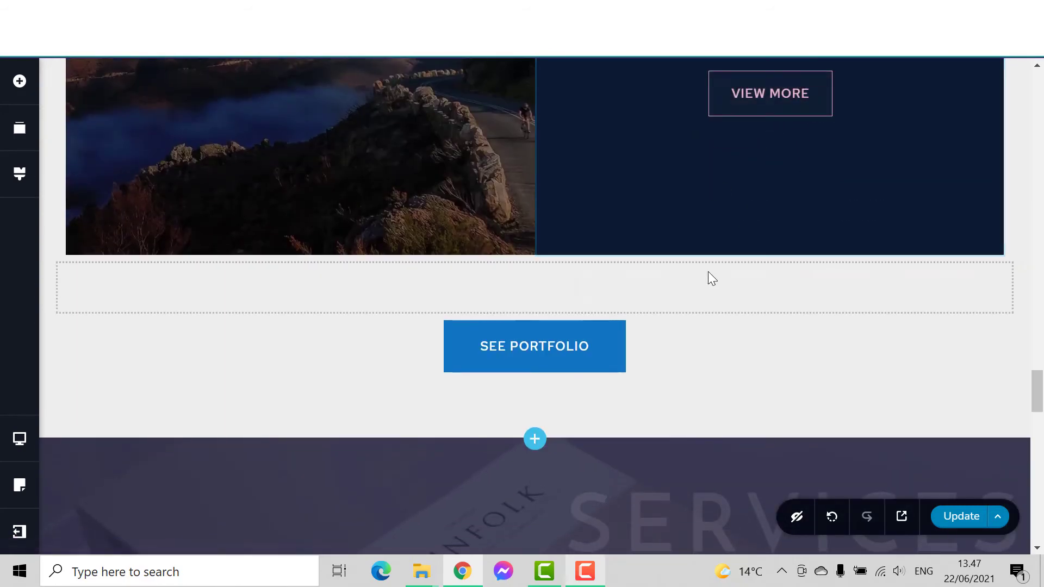
{"action": "scroll", "coordinate": [709, 274], "scroll_direction": "down", "scroll_amount": 3}
{"action": "scroll", "coordinate": [709, 271], "scroll_direction": "down", "scroll_amount": 2}
{"action": "scroll", "coordinate": [710, 275], "scroll_direction": "down", "scroll_amount": 12}
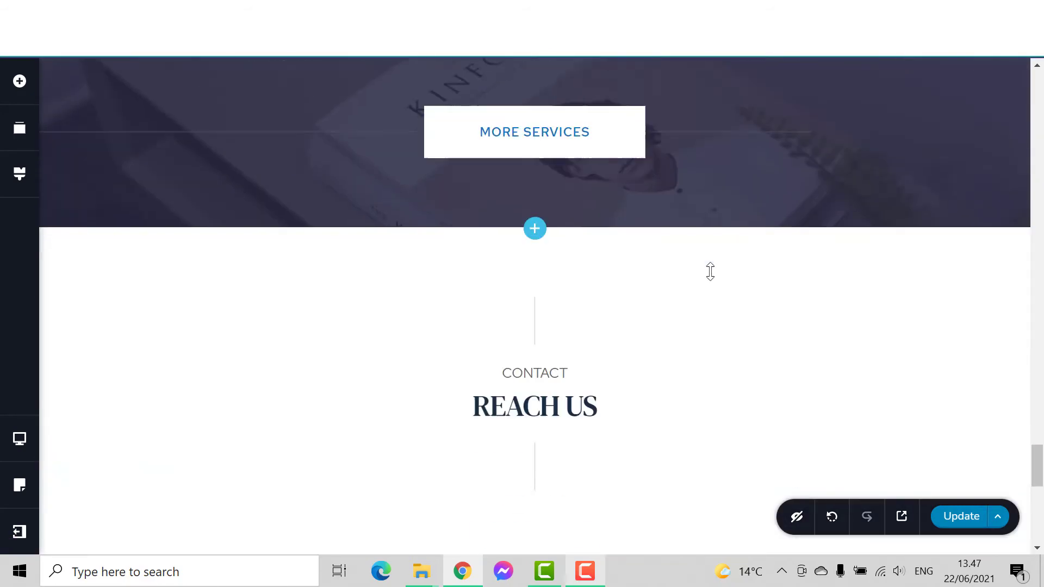
Step: Review the page between the Winery Shop entry, the Services section and the end of the contact form
{"action": "scroll", "coordinate": [715, 274], "scroll_direction": "up", "scroll_amount": 14}
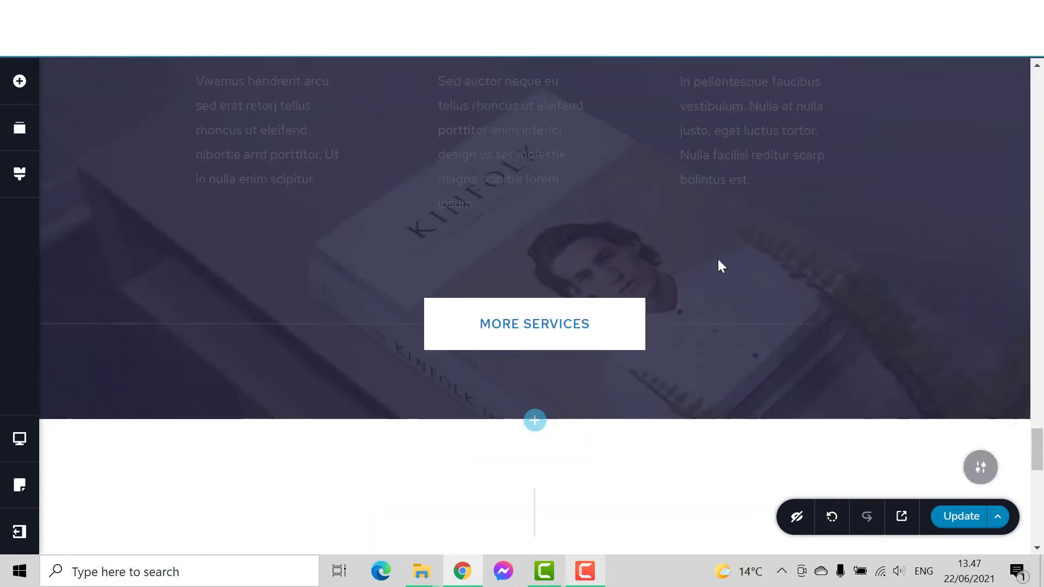
{"action": "scroll", "coordinate": [718, 265], "scroll_direction": "up", "scroll_amount": 6}
{"action": "scroll", "coordinate": [707, 272], "scroll_direction": "down", "scroll_amount": 10}
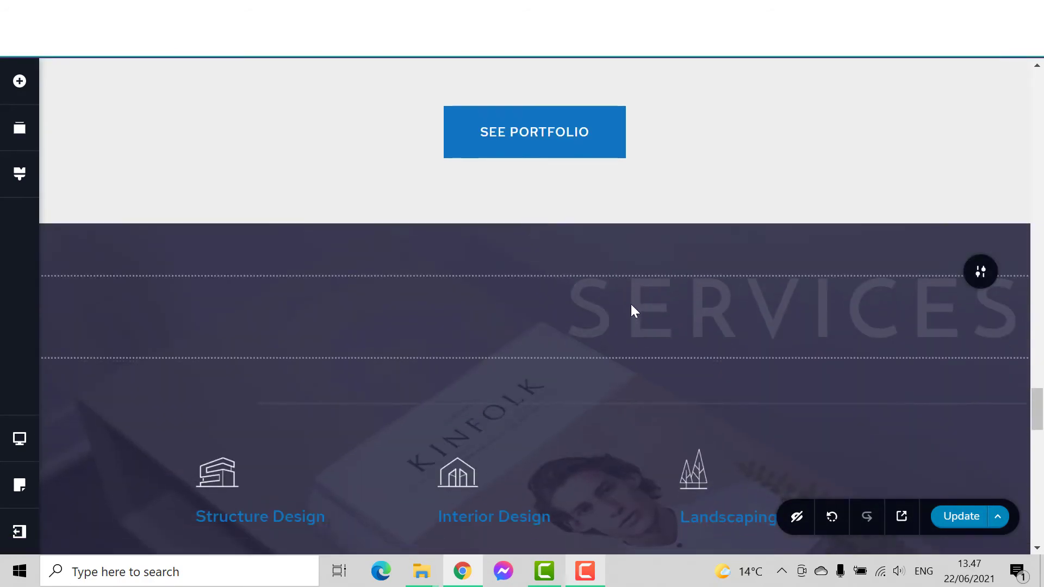
{"action": "scroll", "coordinate": [630, 305], "scroll_direction": "down", "scroll_amount": 12}
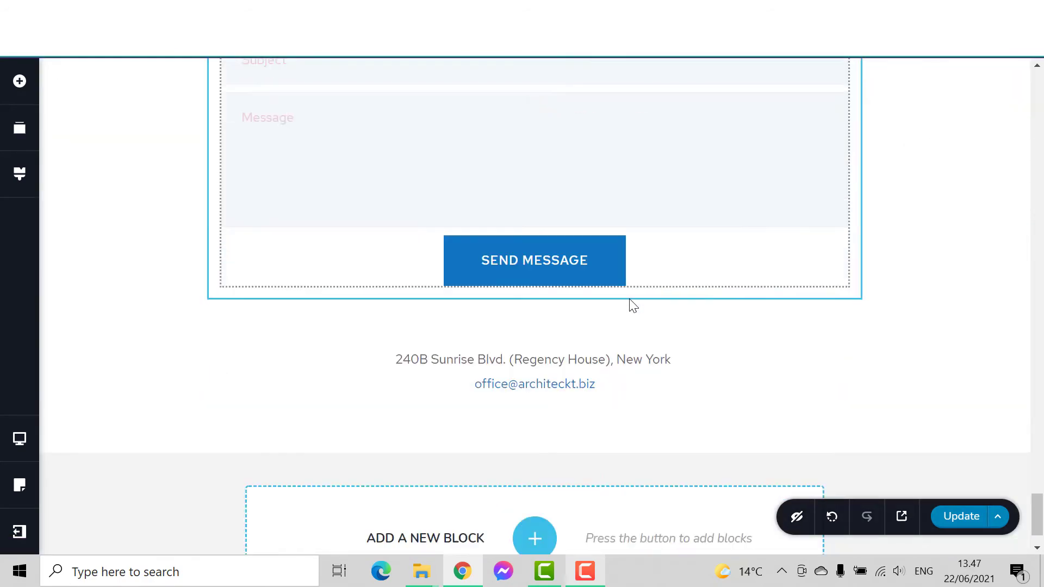
{"action": "scroll", "coordinate": [630, 299], "scroll_direction": "up", "scroll_amount": 15}
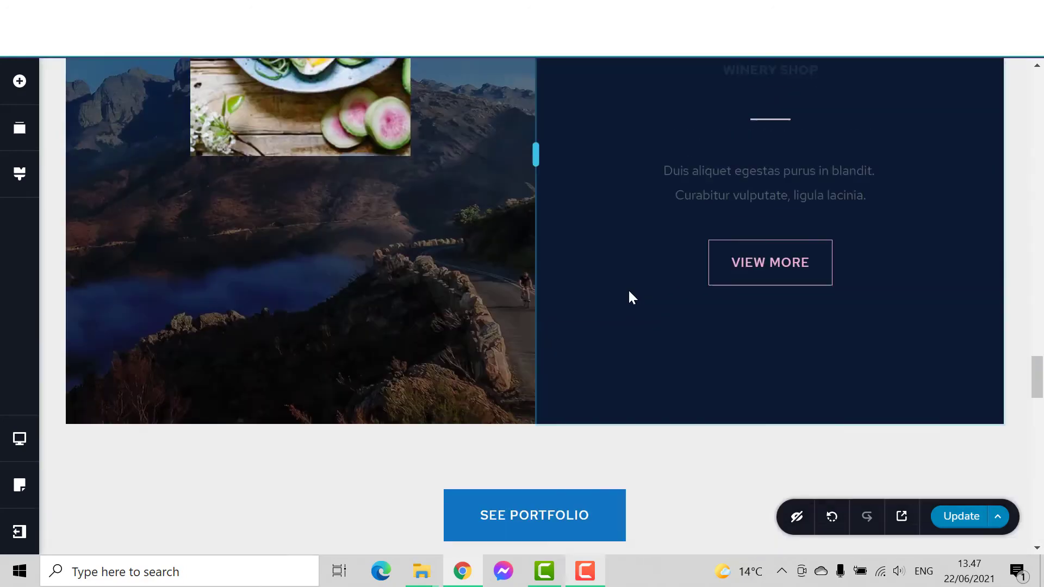
{"action": "scroll", "coordinate": [630, 294], "scroll_direction": "down", "scroll_amount": 15}
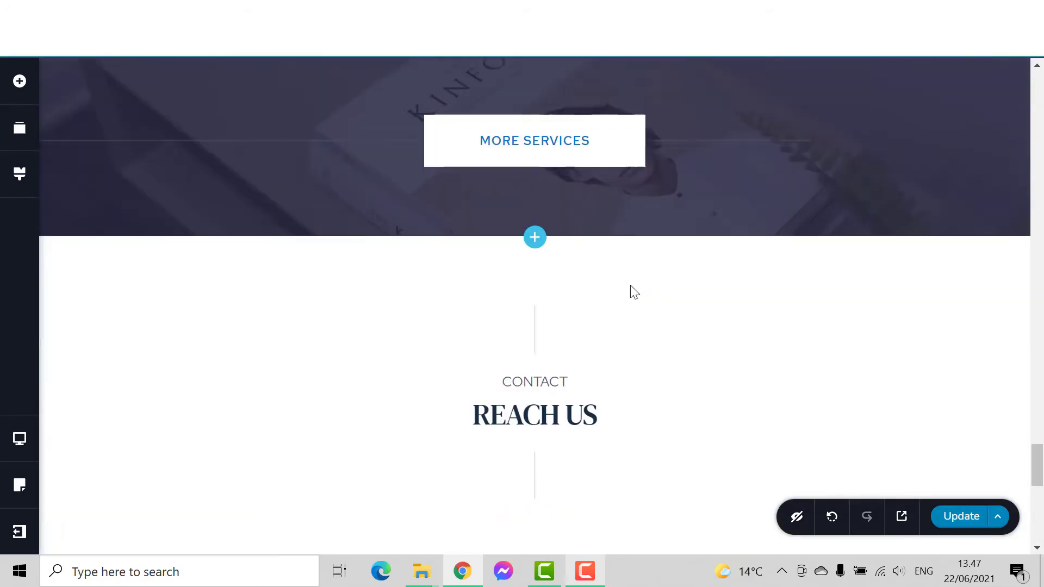
{"action": "scroll", "coordinate": [631, 291], "scroll_direction": "up", "scroll_amount": 3}
{"action": "scroll", "coordinate": [630, 292], "scroll_direction": "down", "scroll_amount": 5}
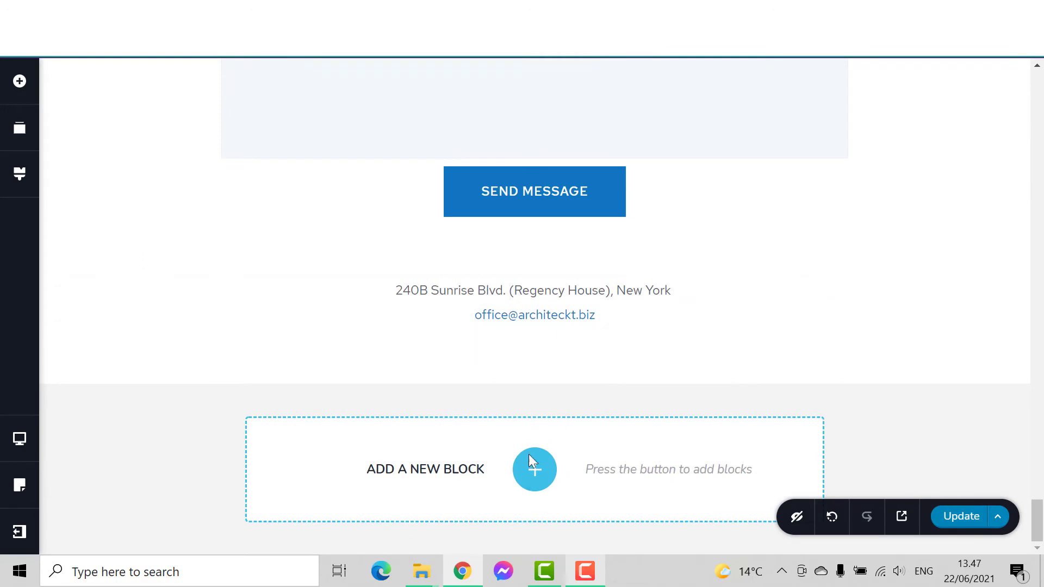
Step: Import the About layout from the Architekt set as new content after the contact section
{"action": "left_click", "coordinate": [534, 471]}
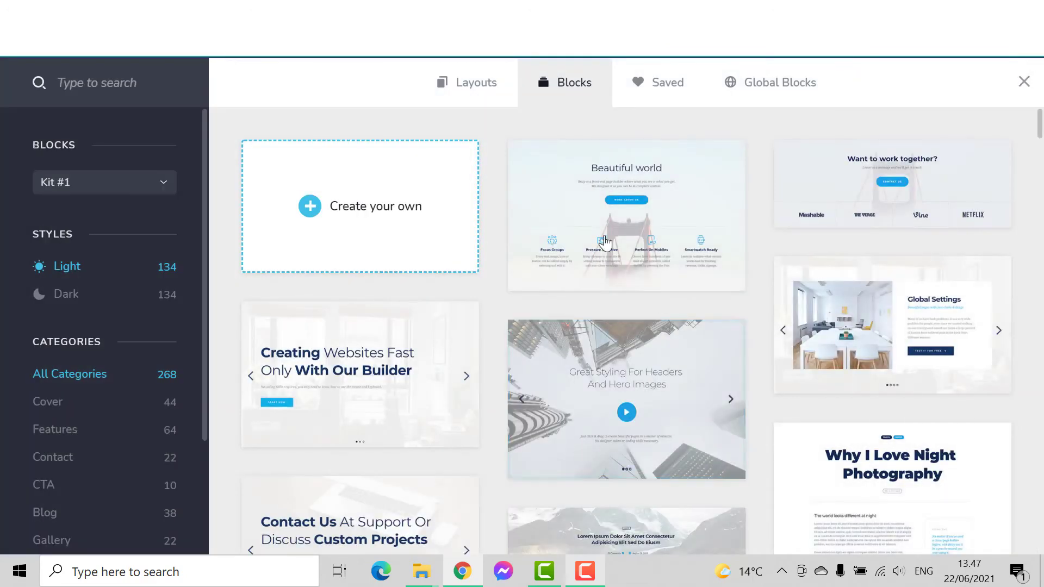
{"action": "left_click", "coordinate": [486, 101]}
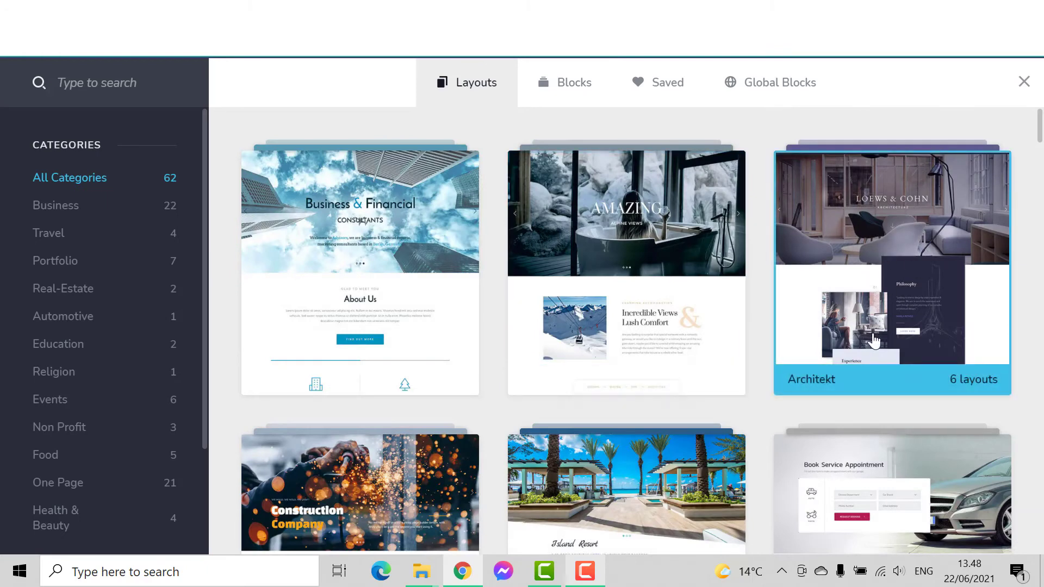
{"action": "left_click", "coordinate": [892, 282]}
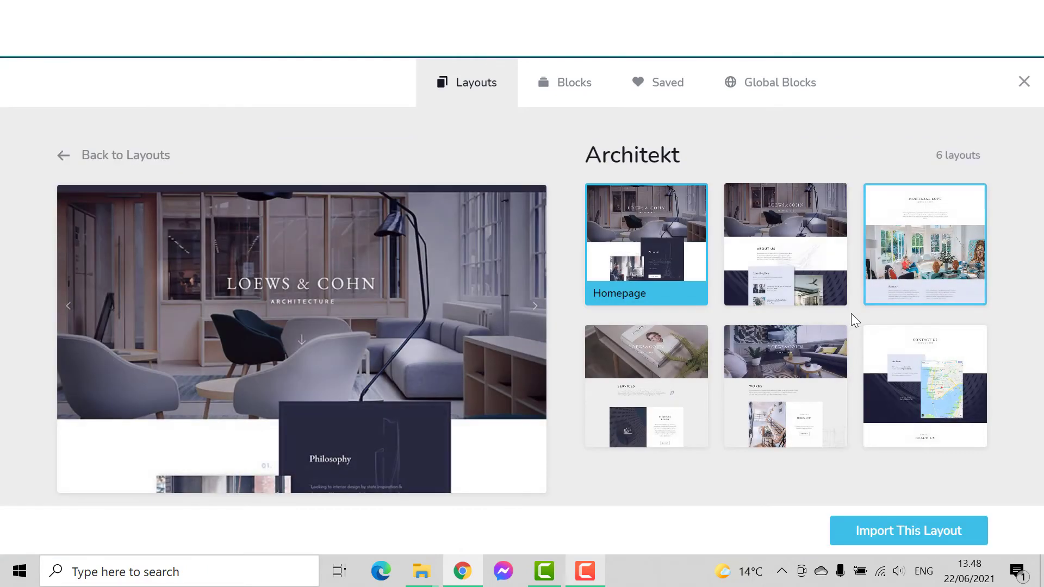
{"action": "left_click", "coordinate": [798, 268]}
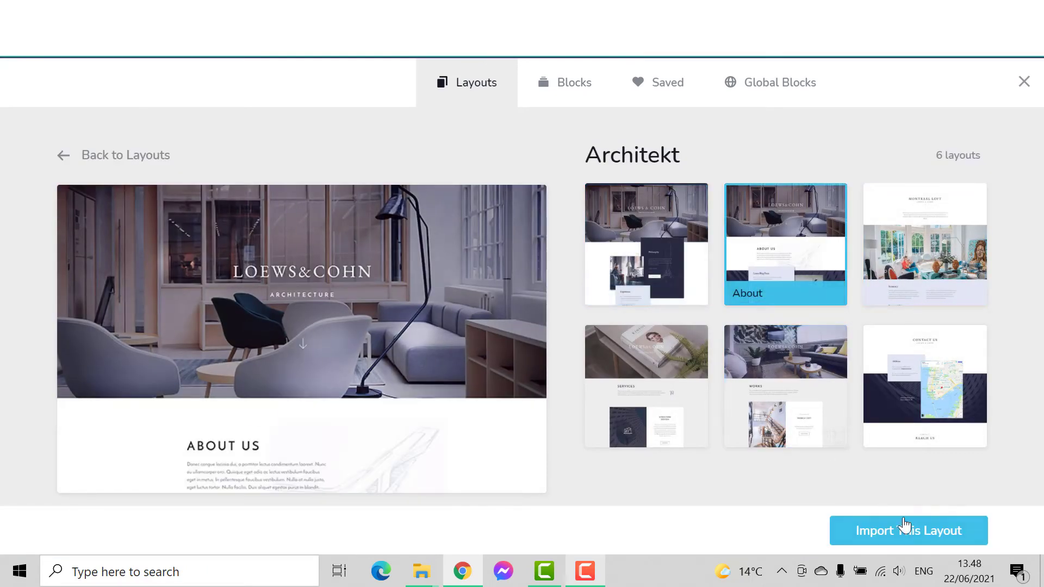
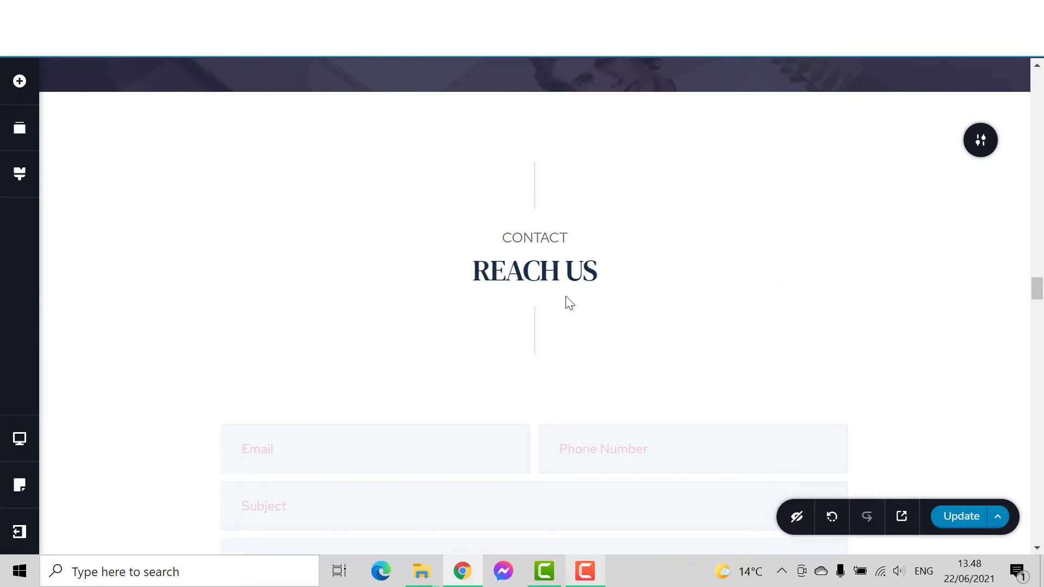
Step: Delete the Reach Us contact block that sits between the Services section and the imported About layout
{"action": "scroll", "coordinate": [566, 299], "scroll_direction": "down", "scroll_amount": 10}
{"action": "scroll", "coordinate": [564, 296], "scroll_direction": "up", "scroll_amount": 15}
{"action": "scroll", "coordinate": [503, 424], "scroll_direction": "down", "scroll_amount": 12}
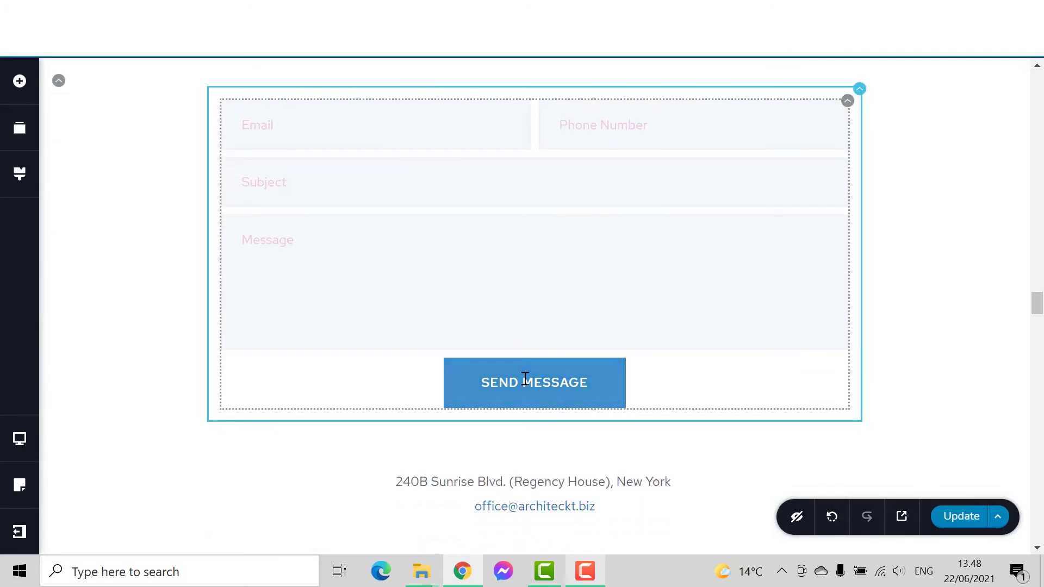
{"action": "scroll", "coordinate": [552, 385], "scroll_direction": "up", "scroll_amount": 15}
{"action": "scroll", "coordinate": [589, 385], "scroll_direction": "down", "scroll_amount": 9}
{"action": "mouse_move", "coordinate": [981, 164]}
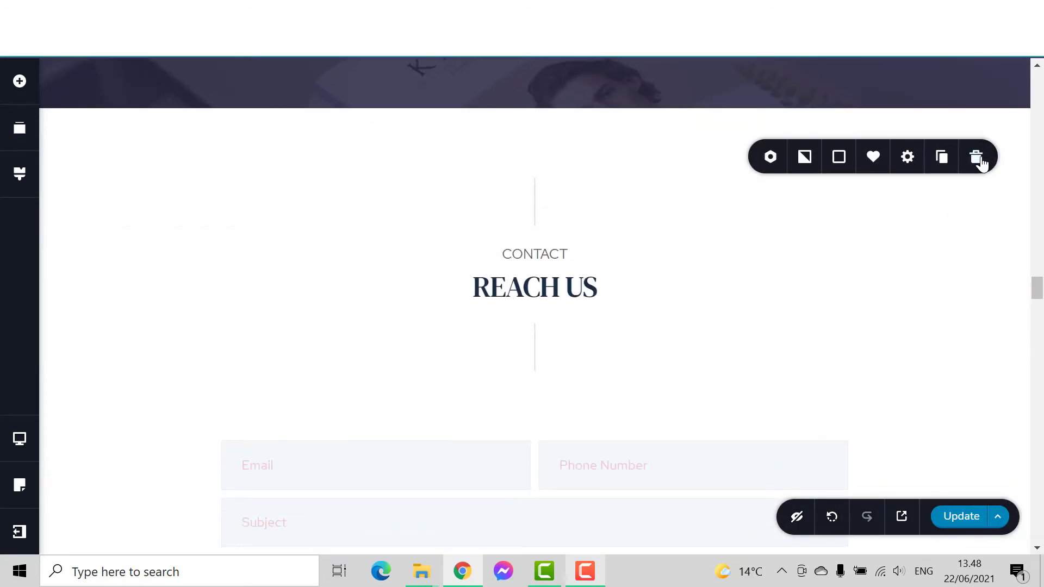
Step: Examine how the project entries and Services section lead into the imported Loews&Cohn header
{"action": "scroll", "coordinate": [620, 378], "scroll_direction": "up", "scroll_amount": 6}
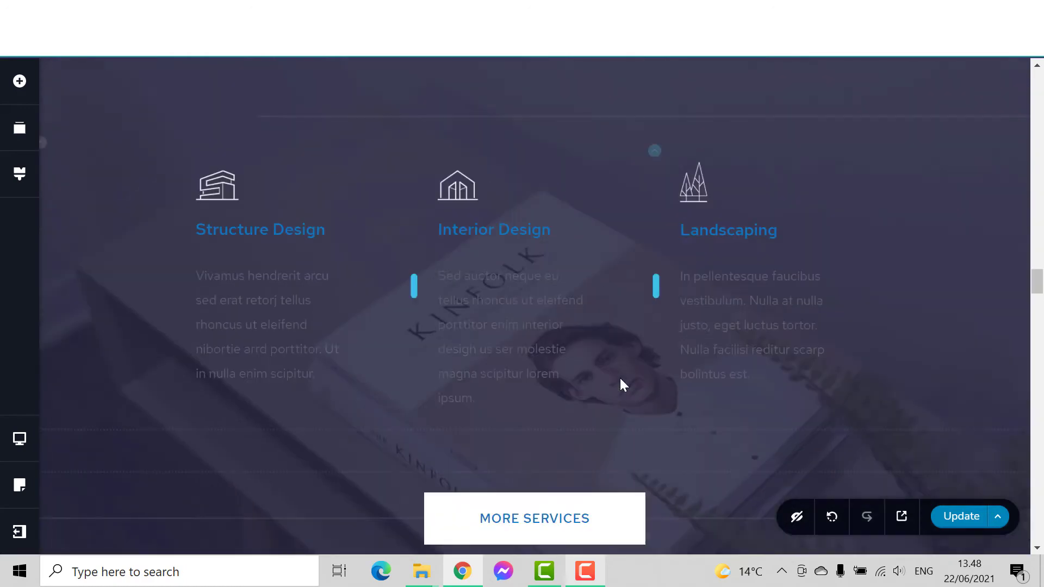
{"action": "scroll", "coordinate": [620, 377], "scroll_direction": "down", "scroll_amount": 6}
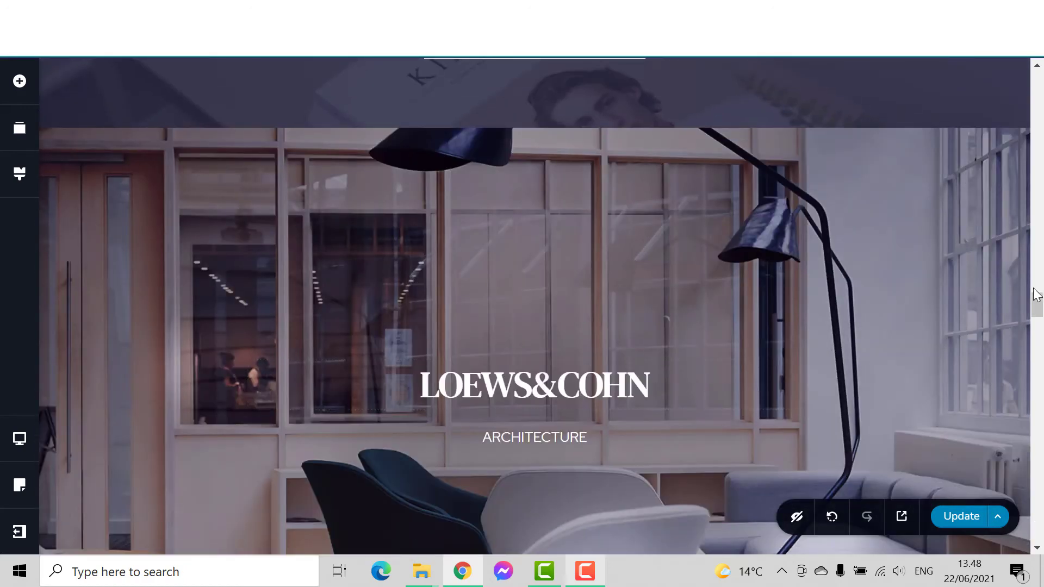
{"action": "left_click_drag", "start_coordinate": [1035, 298], "coordinate": [1036, 233]}
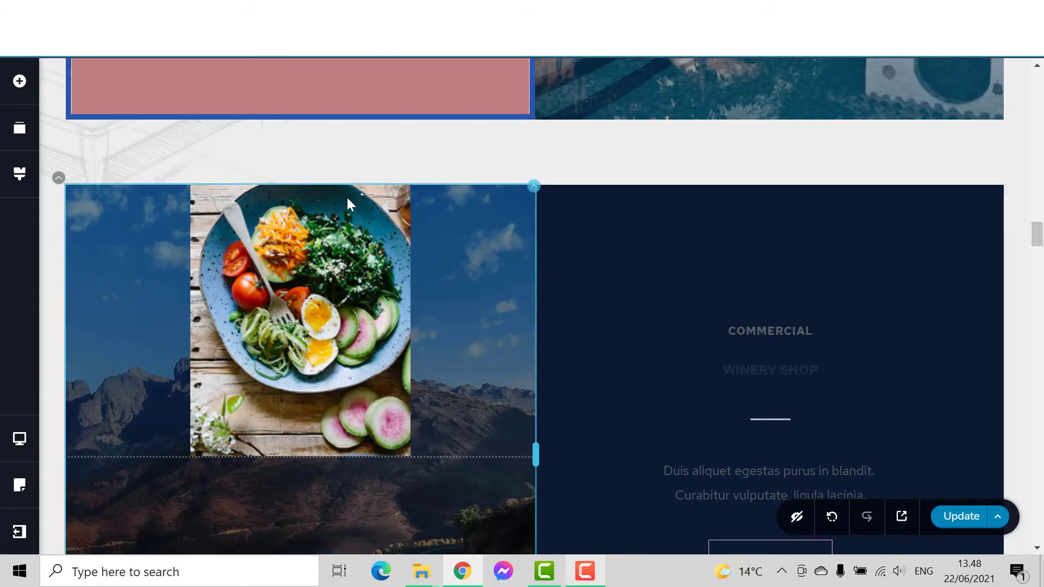
{"action": "scroll", "coordinate": [636, 330], "scroll_direction": "down", "scroll_amount": 15}
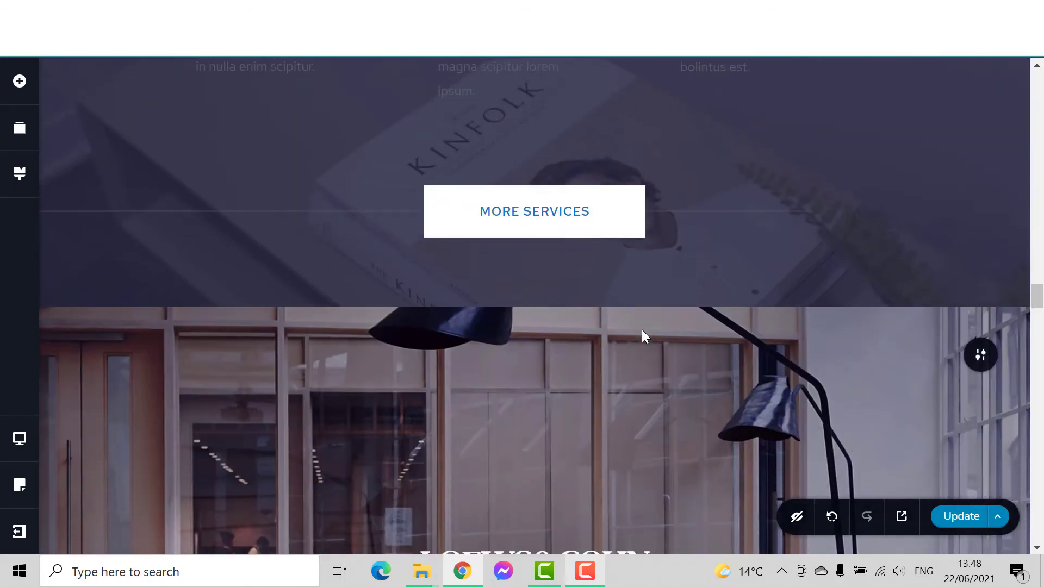
{"action": "scroll", "coordinate": [641, 330], "scroll_direction": "up", "scroll_amount": 10}
{"action": "scroll", "coordinate": [642, 330], "scroll_direction": "down", "scroll_amount": 9}
{"action": "scroll", "coordinate": [642, 330], "scroll_direction": "up", "scroll_amount": 9}
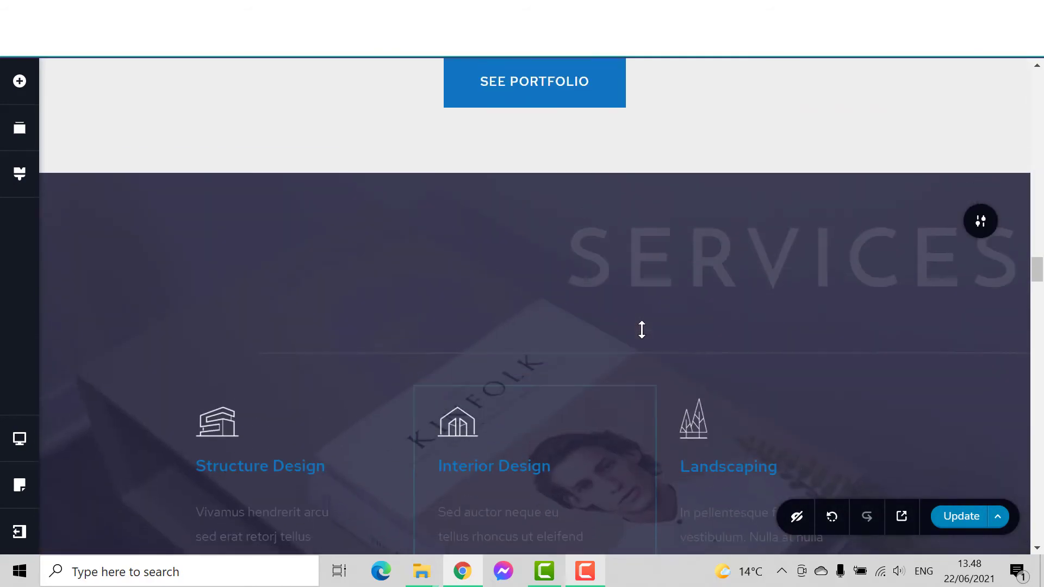
{"action": "scroll", "coordinate": [642, 331], "scroll_direction": "down", "scroll_amount": 9}
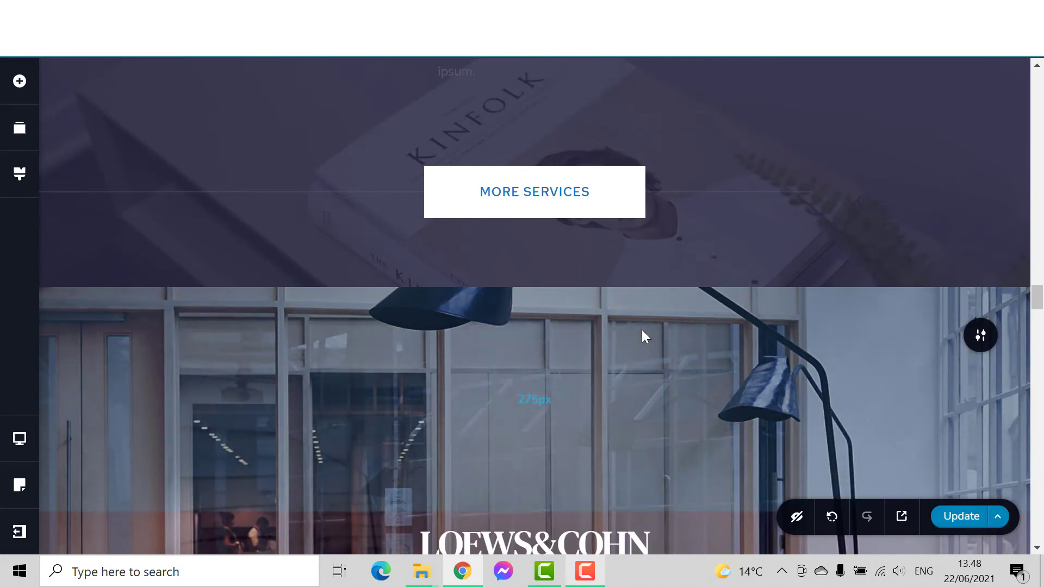
{"action": "scroll", "coordinate": [656, 326], "scroll_direction": "up", "scroll_amount": 9}
{"action": "scroll", "coordinate": [655, 326], "scroll_direction": "down", "scroll_amount": 10}
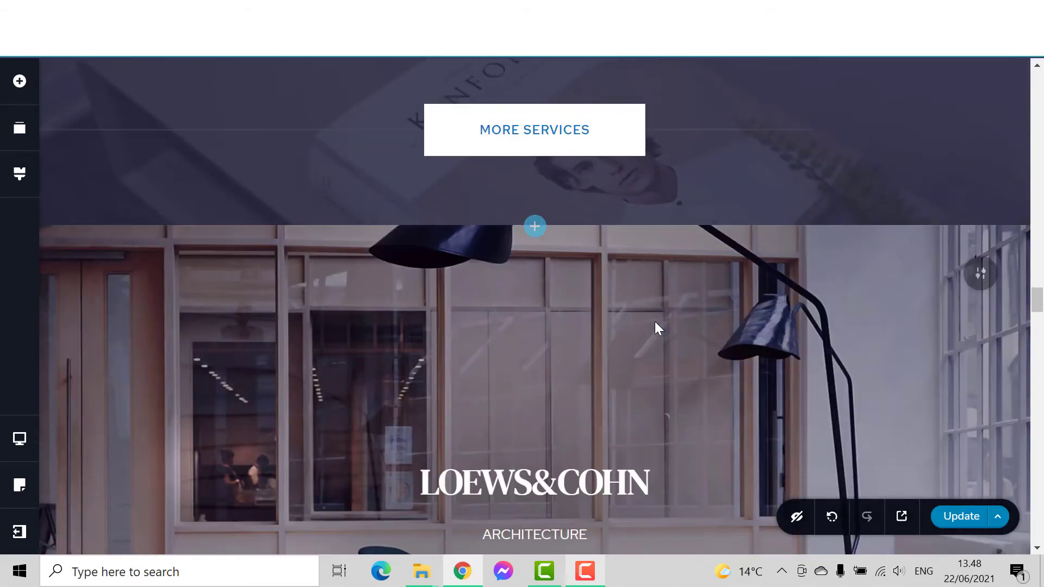
{"action": "scroll", "coordinate": [655, 321], "scroll_direction": "up", "scroll_amount": 3}
{"action": "scroll", "coordinate": [654, 321], "scroll_direction": "up", "scroll_amount": 7}
{"action": "scroll", "coordinate": [636, 320], "scroll_direction": "down", "scroll_amount": 9}
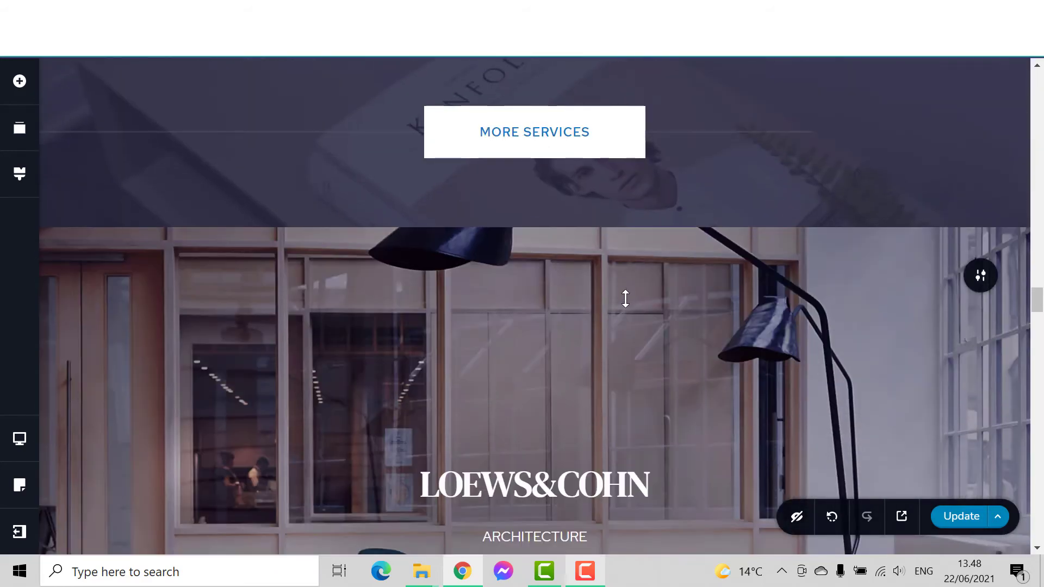
{"action": "scroll", "coordinate": [615, 304], "scroll_direction": "up", "scroll_amount": 9}
Step: Rename the Structure Design heading in the Services section to "M food"
{"action": "left_click_drag", "start_coordinate": [1038, 276], "coordinate": [1039, 286]}
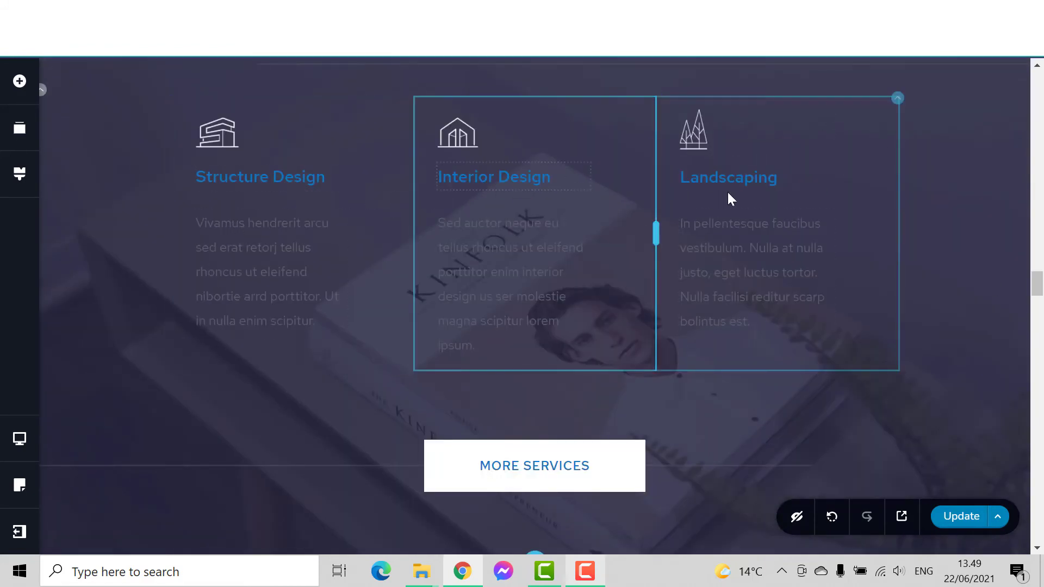
{"action": "left_click", "coordinate": [268, 180]}
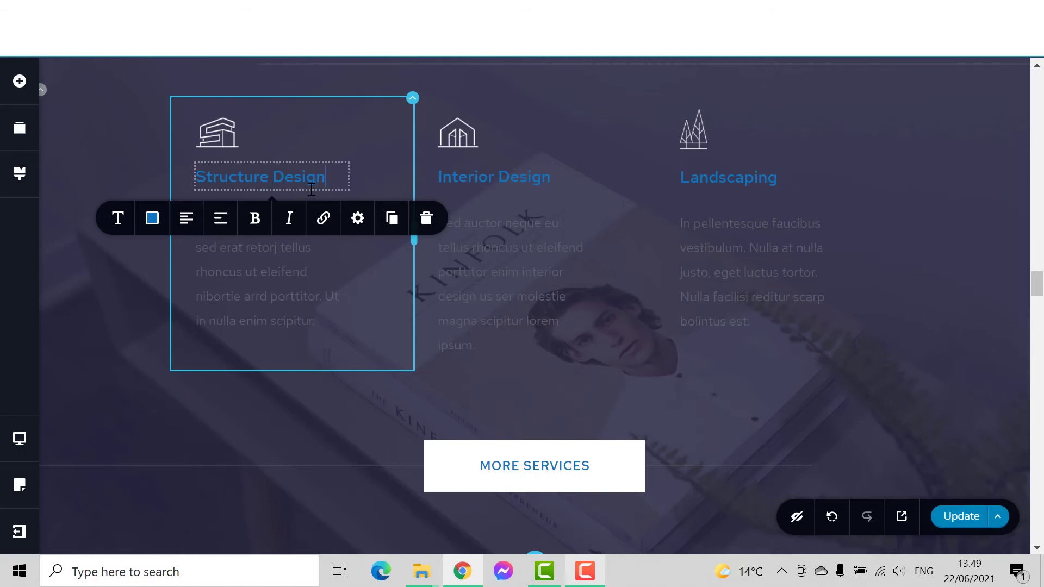
{"action": "key", "text": "BackSpace"}
{"action": "key", "text": "BackSpace"}
{"action": "key", "text": "BackSpace"}
{"action": "key", "text": "BackSpace"}
{"action": "key", "text": "BackSpace"}
{"action": "key", "text": "BackSpace"}
{"action": "key", "text": "BackSpace"}
{"action": "key", "text": "BackSpace"}
{"action": "key", "text": "BackSpace"}
{"action": "key", "text": "BackSpace"}
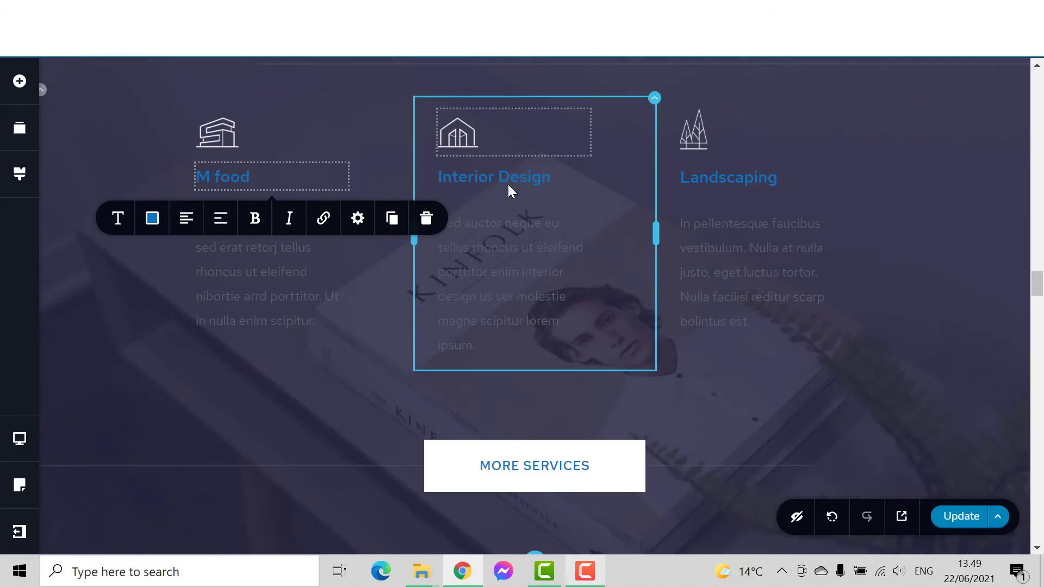
Step: Rename the Interior Design heading to "Ital" and the Landscaping heading to "S food"
{"action": "left_click", "coordinate": [565, 185]}
{"action": "left_click_drag", "start_coordinate": [567, 182], "coordinate": [437, 162]}
{"action": "key", "text": "BackSpace"}
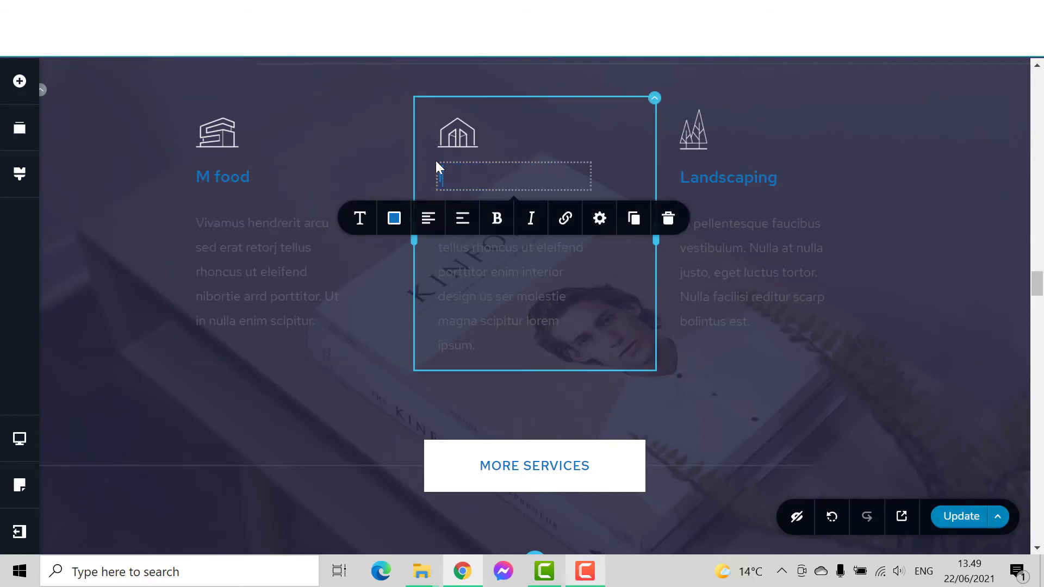
{"action": "left_click", "coordinate": [773, 180]}
{"action": "left_click_drag", "start_coordinate": [802, 180], "coordinate": [672, 181]}
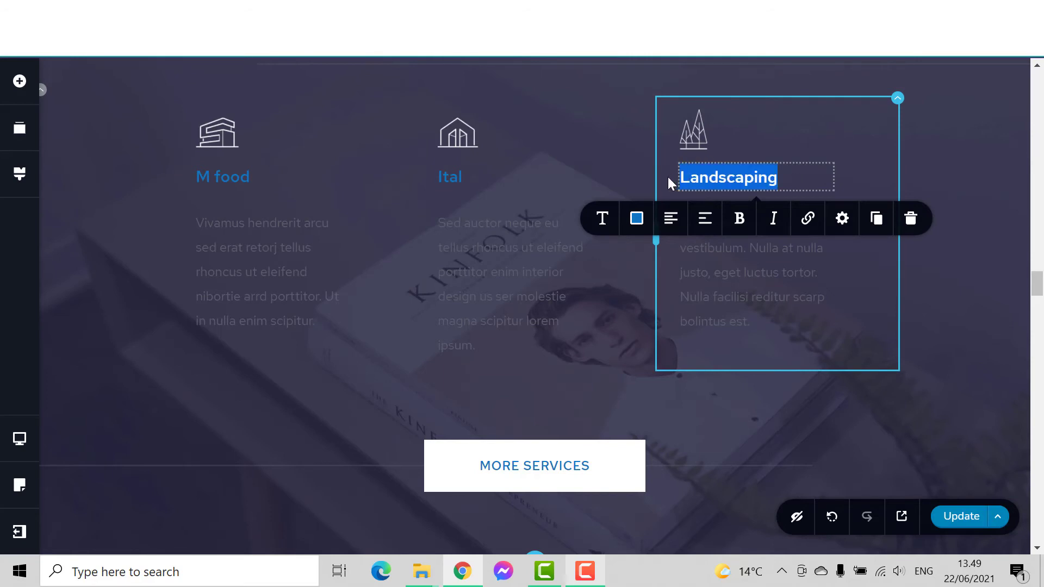
{"action": "key", "text": "BackSpace"}
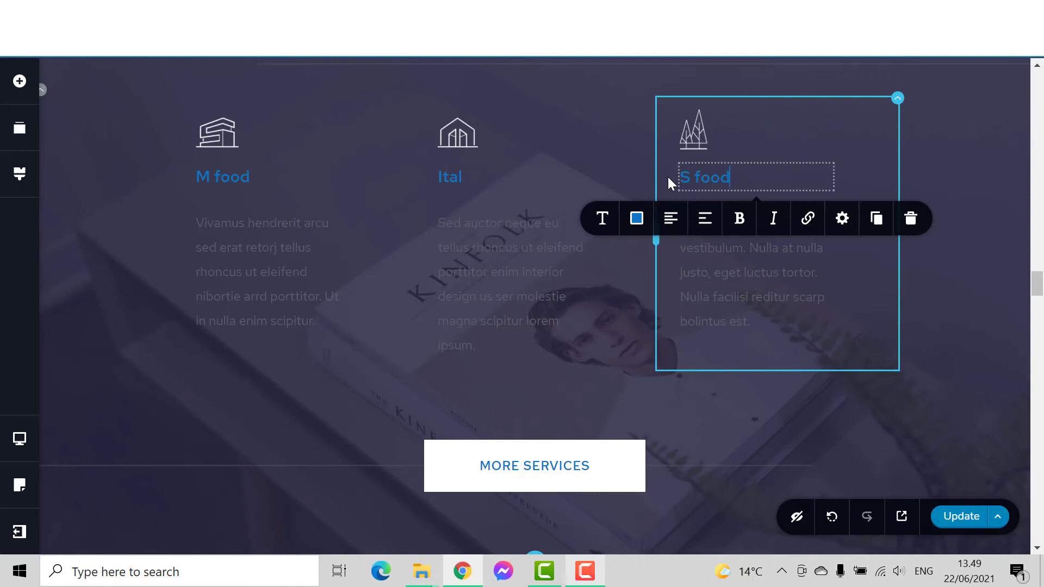
Step: Select the Ital and M food descriptions, and open the image settings of both columns' icons
{"action": "left_click", "coordinate": [570, 324]}
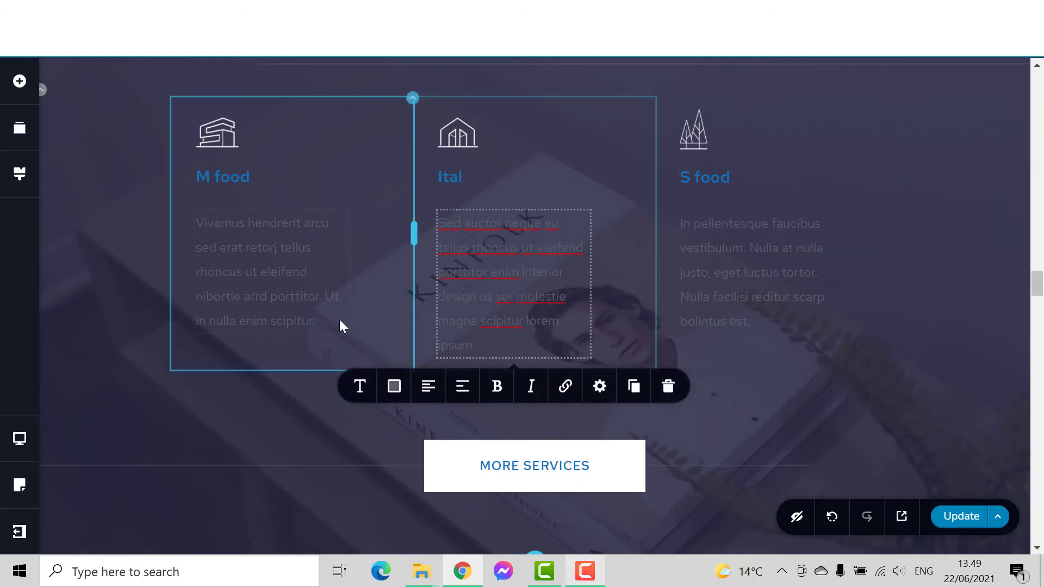
{"action": "left_click", "coordinate": [324, 308]}
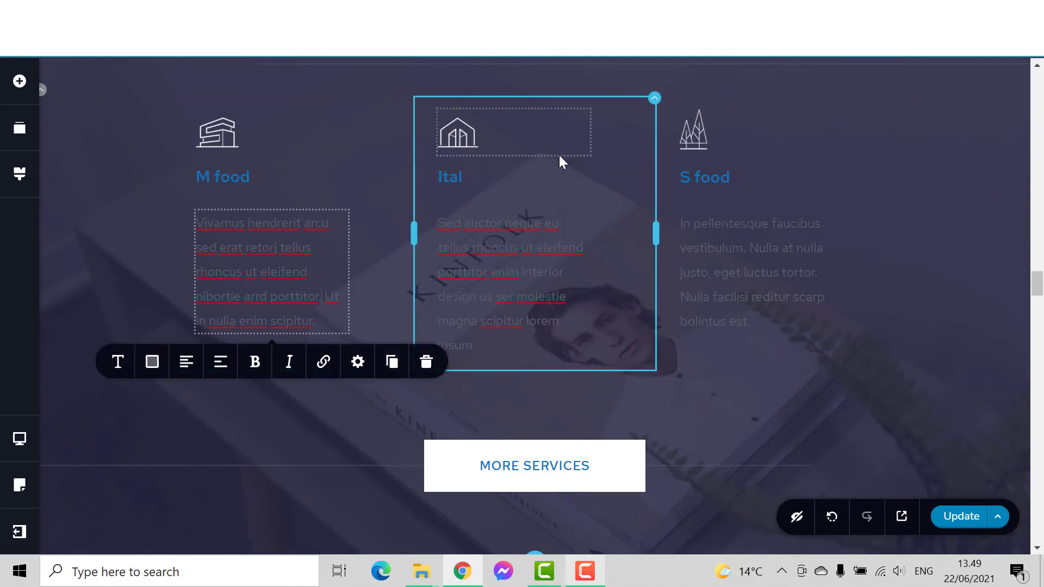
{"action": "left_click", "coordinate": [228, 135]}
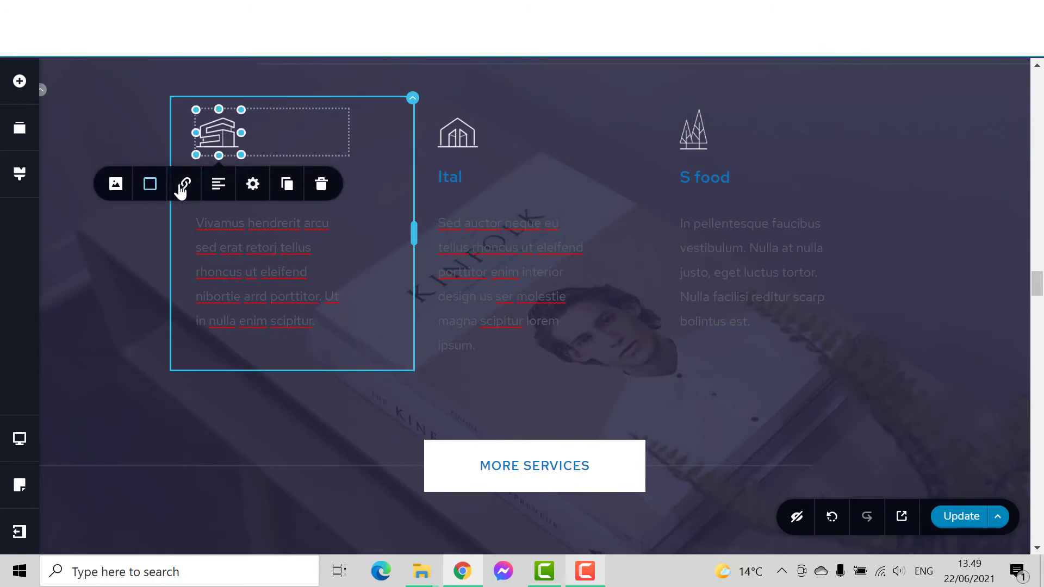
{"action": "left_click", "coordinate": [120, 192]}
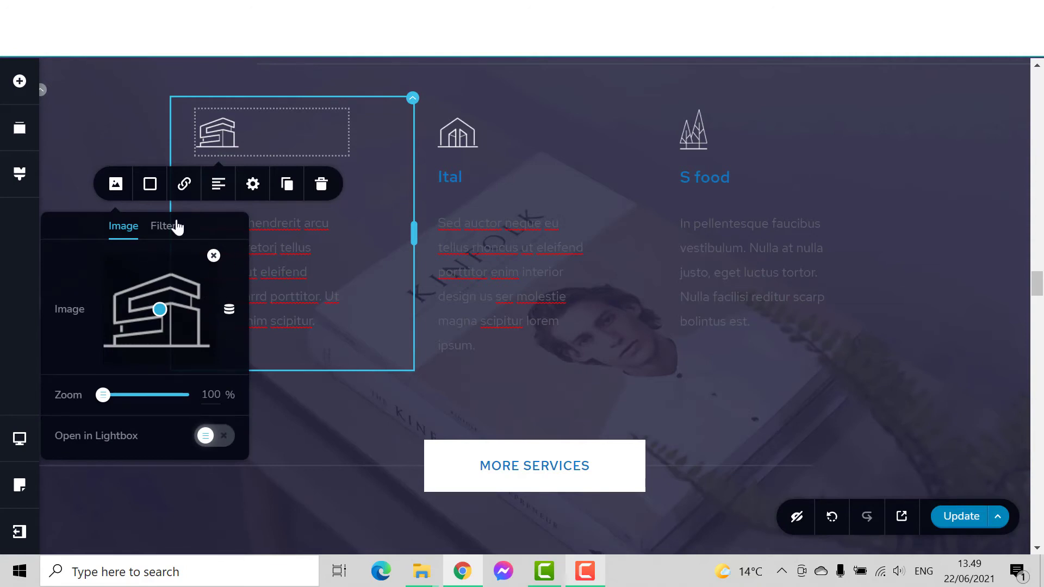
{"action": "left_click", "coordinate": [474, 137]}
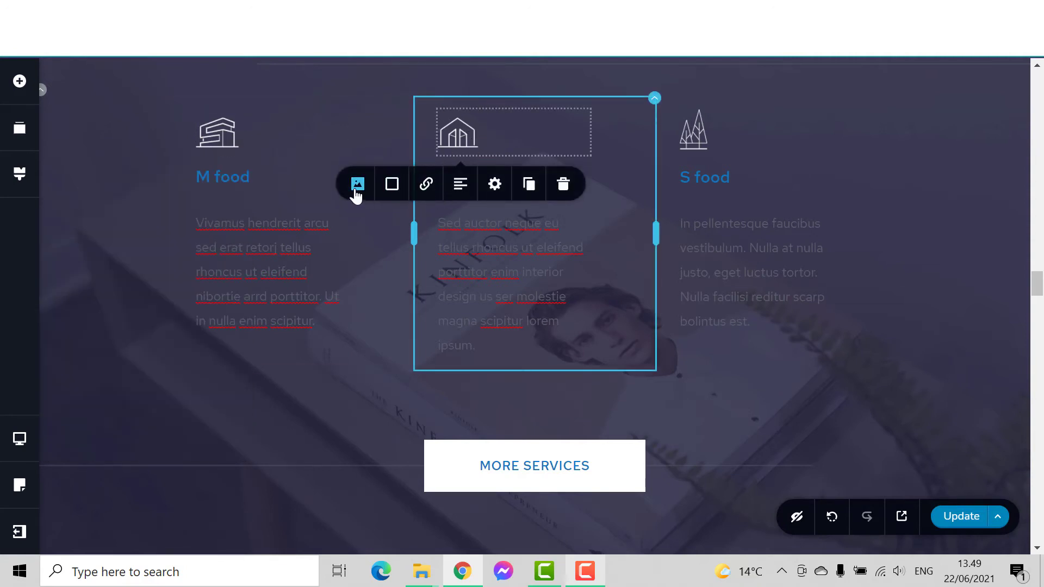
{"action": "left_click", "coordinate": [357, 188]}
Step: Remove the tree image from the S food column's icon element
{"action": "left_click", "coordinate": [691, 136]}
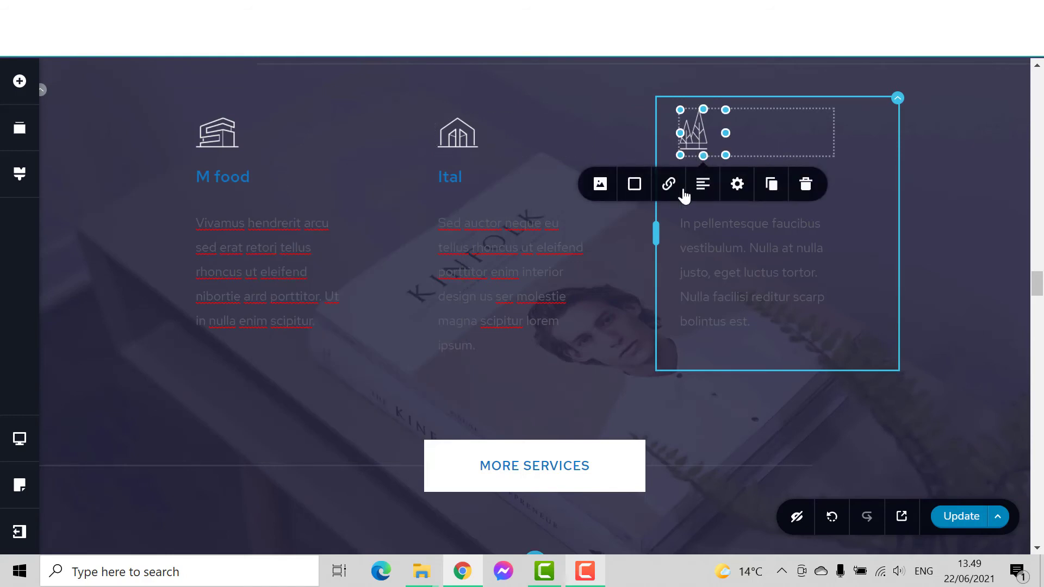
{"action": "left_click", "coordinate": [600, 184]}
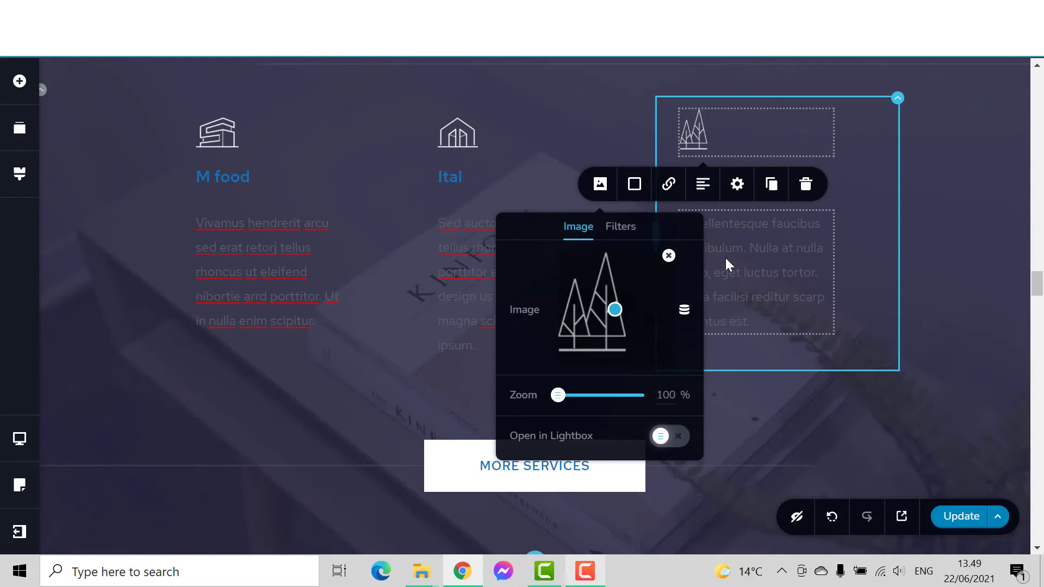
{"action": "left_click", "coordinate": [669, 256]}
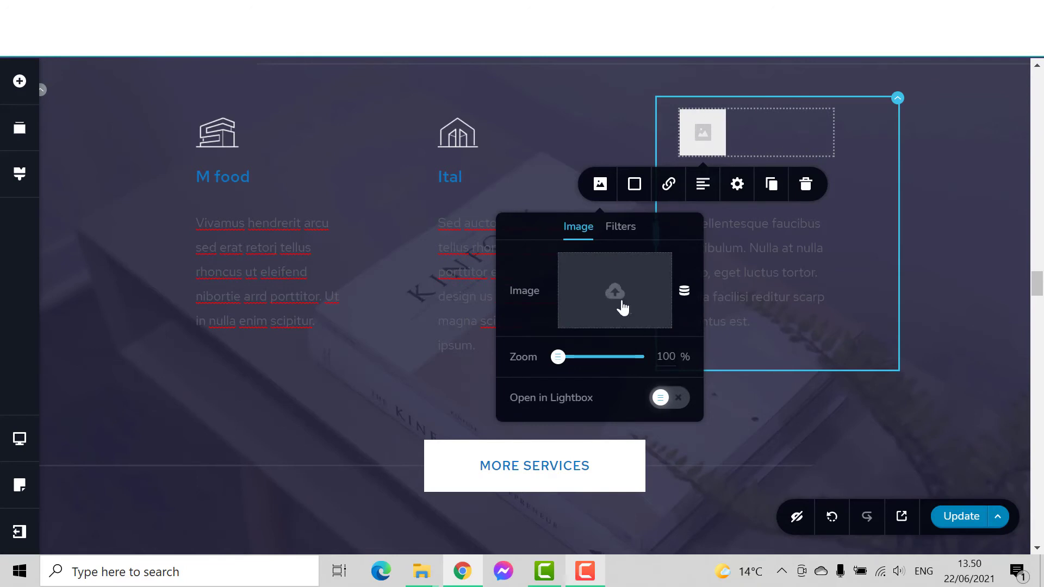
Step: Open the media library for the S food column's empty icon image and close it without choosing a picture
{"action": "left_click", "coordinate": [670, 311]}
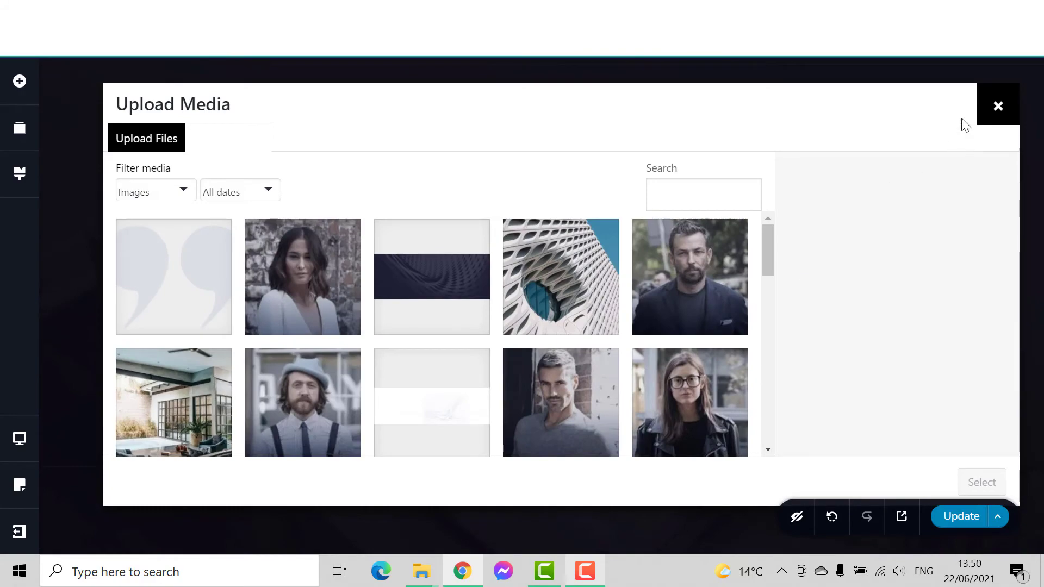
{"action": "left_click", "coordinate": [998, 105]}
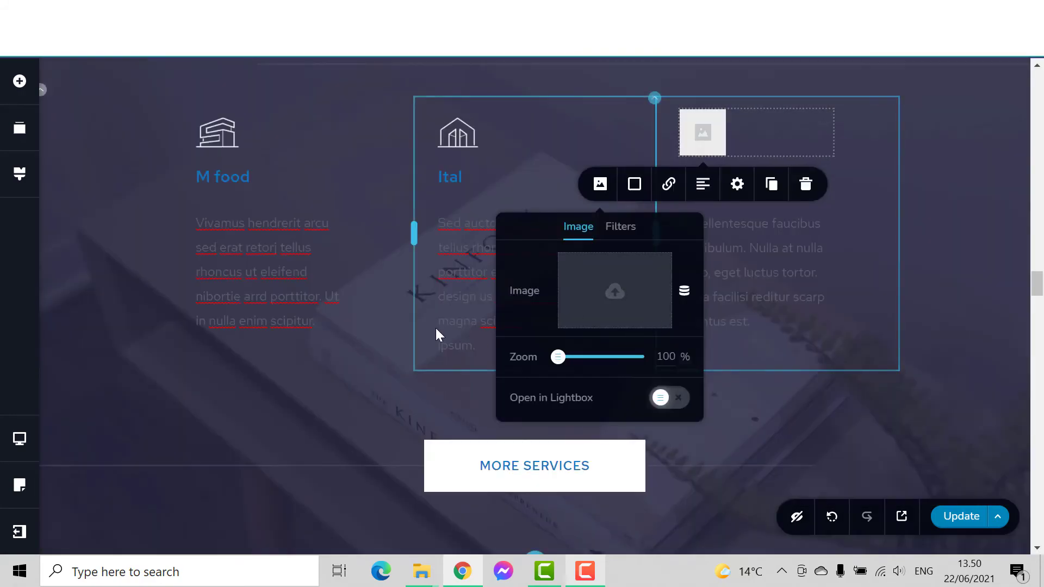
Step: Change the first team member's job title under the Our Team section to "chief chef"
{"action": "scroll", "coordinate": [405, 348], "scroll_direction": "down", "scroll_amount": 20}
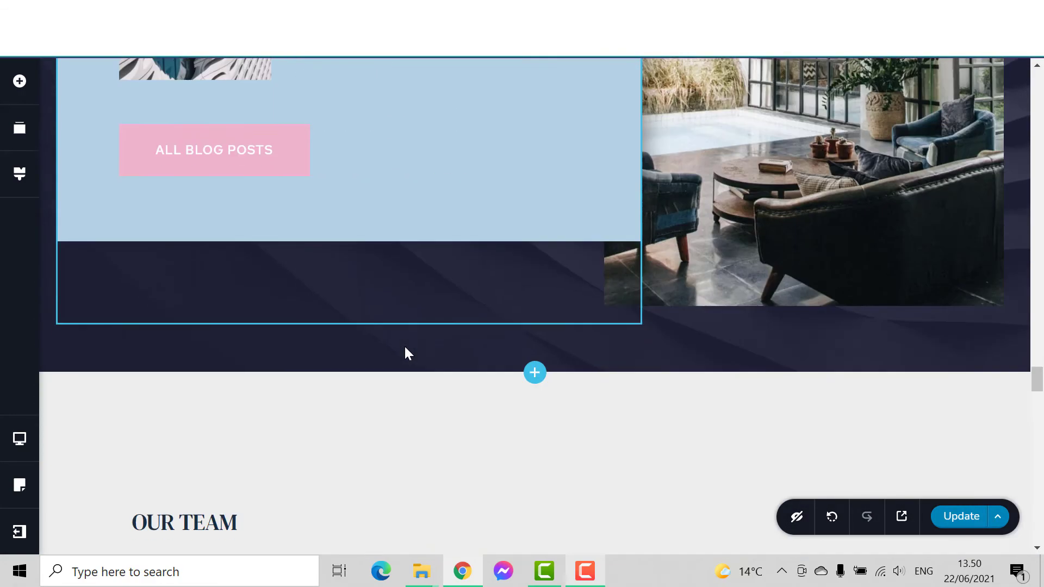
{"action": "scroll", "coordinate": [404, 351], "scroll_direction": "down", "scroll_amount": 8}
{"action": "scroll", "coordinate": [404, 350], "scroll_direction": "up", "scroll_amount": 5}
{"action": "scroll", "coordinate": [404, 350], "scroll_direction": "down", "scroll_amount": 6}
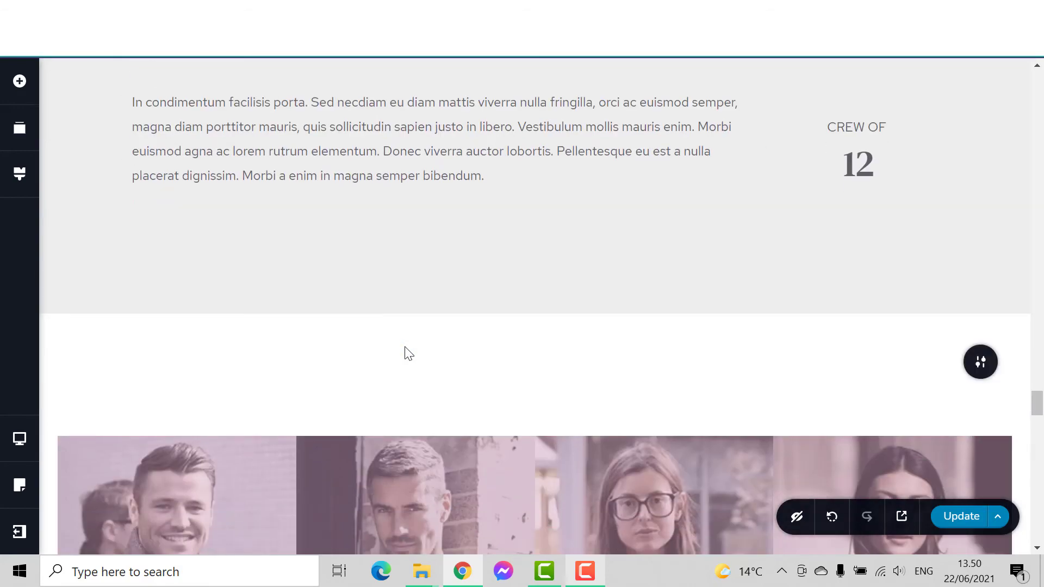
{"action": "left_click_drag", "start_coordinate": [1041, 413], "coordinate": [1041, 405]}
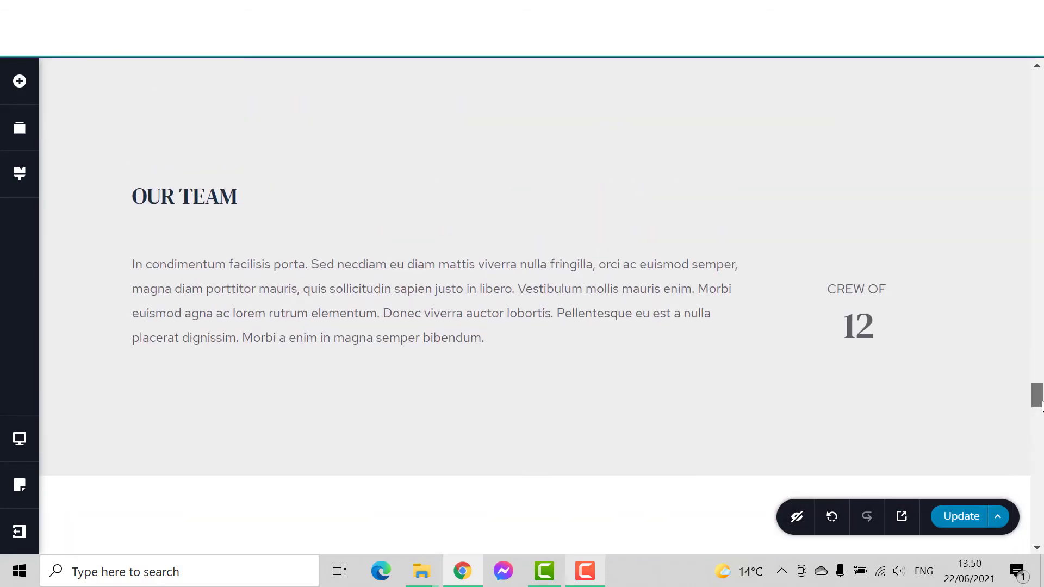
{"action": "left_click", "coordinate": [359, 205]}
{"action": "scroll", "coordinate": [628, 214], "scroll_direction": "down", "scroll_amount": 10}
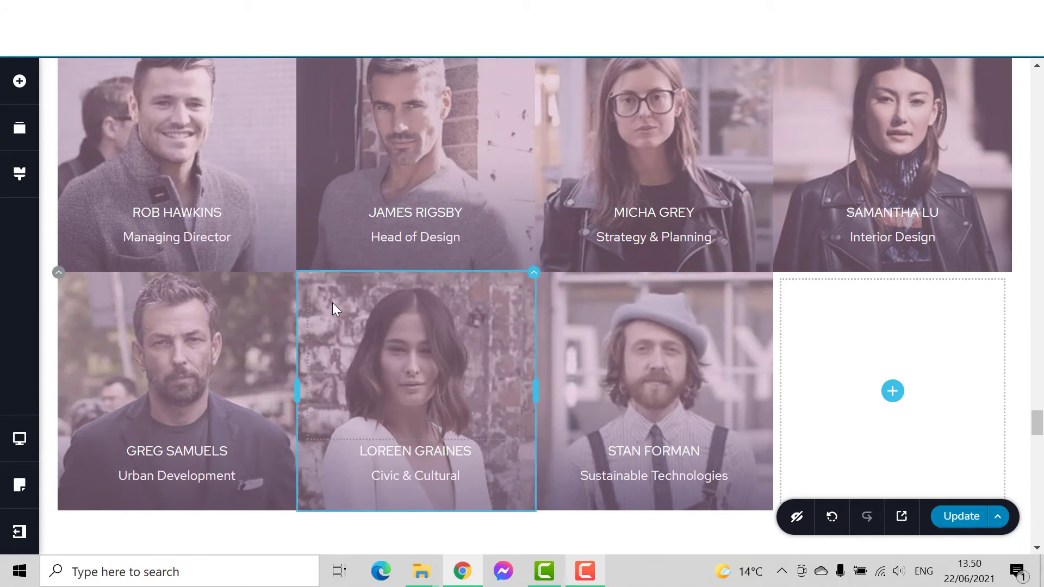
{"action": "left_click", "coordinate": [236, 239]}
{"action": "left_click_drag", "start_coordinate": [236, 239], "coordinate": [83, 220]}
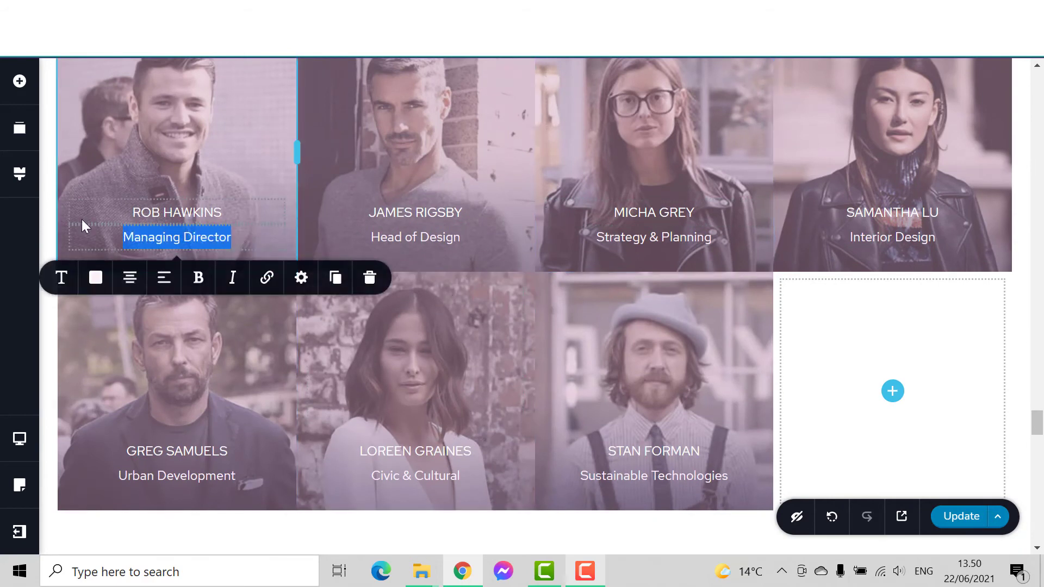
{"action": "type", "text": "chief c"}
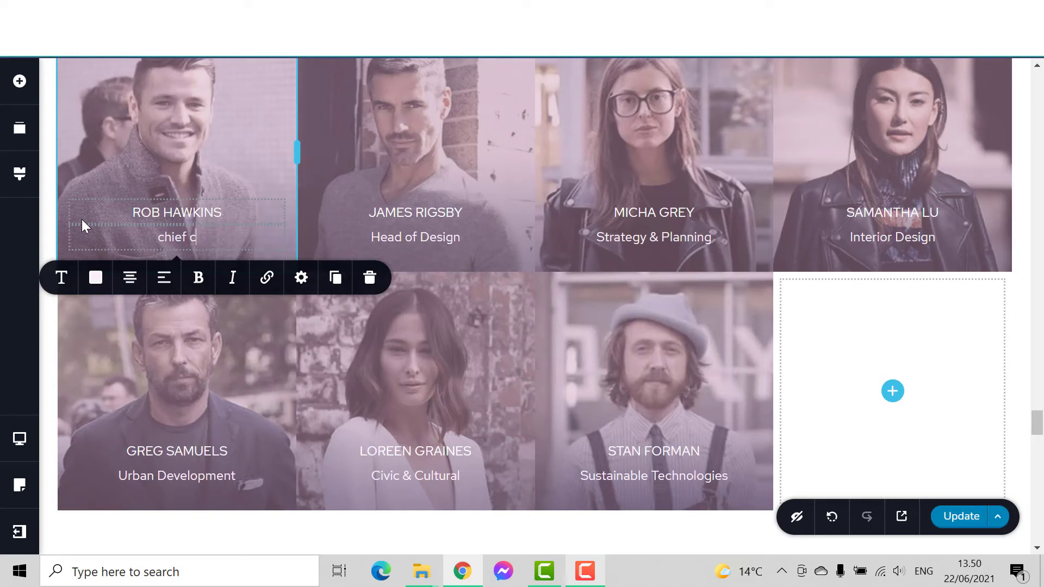
{"action": "type", "text": "hef"}
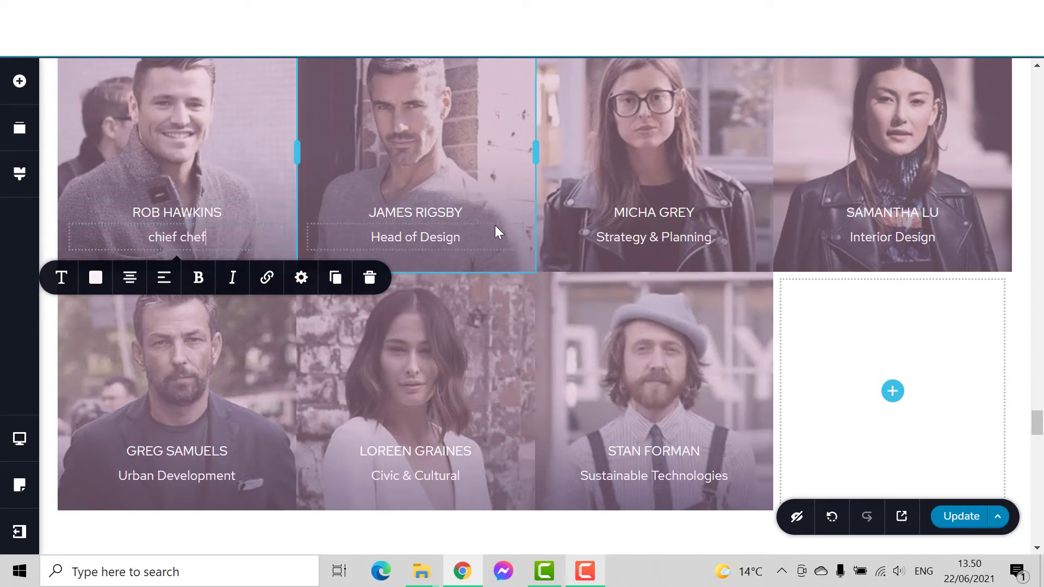
Step: Change the second team member's job title from Head of Design to "Managing director"
{"action": "left_click", "coordinate": [495, 228]}
{"action": "left_click_drag", "start_coordinate": [495, 229], "coordinate": [360, 213]}
{"action": "type", "text": "Ma"}
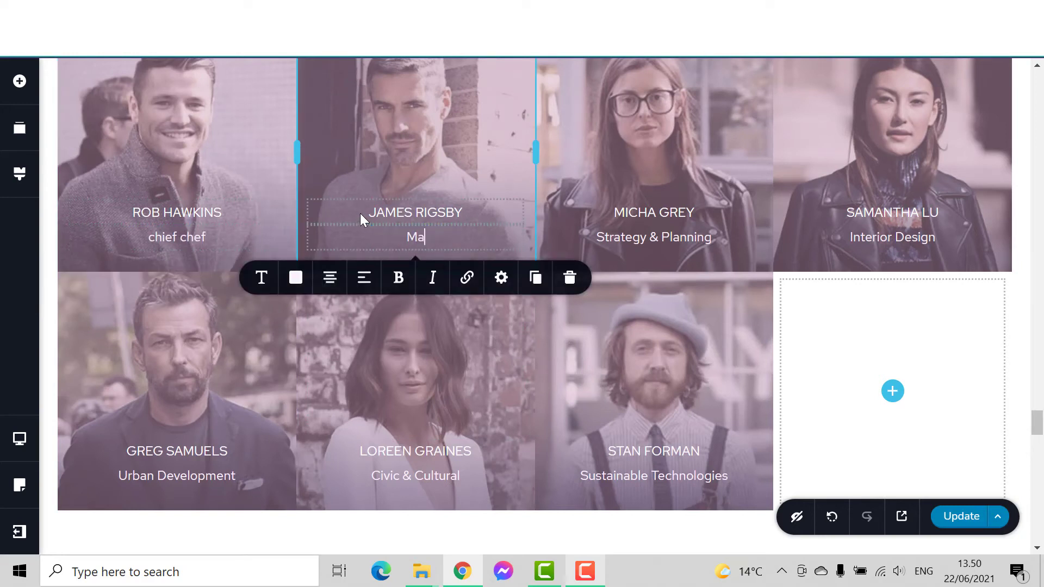
{"action": "type", "text": "naging director"}
Step: Review the remaining team cards and the Testimonials, Services and Contact sections further down the page
{"action": "left_click", "coordinate": [1037, 427]}
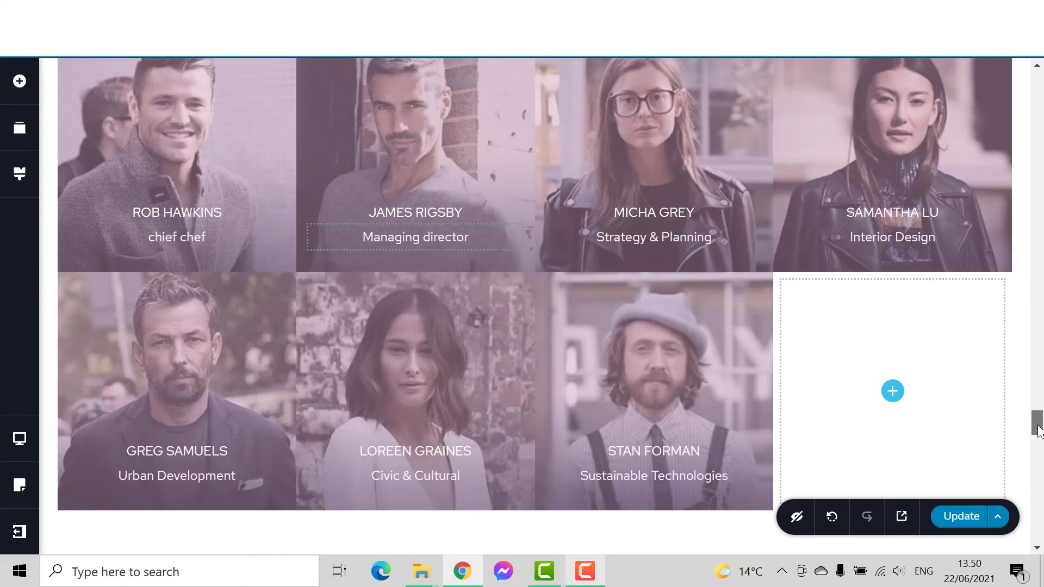
{"action": "scroll", "coordinate": [820, 397], "scroll_direction": "down", "scroll_amount": 12}
{"action": "scroll", "coordinate": [593, 353], "scroll_direction": "up", "scroll_amount": 9}
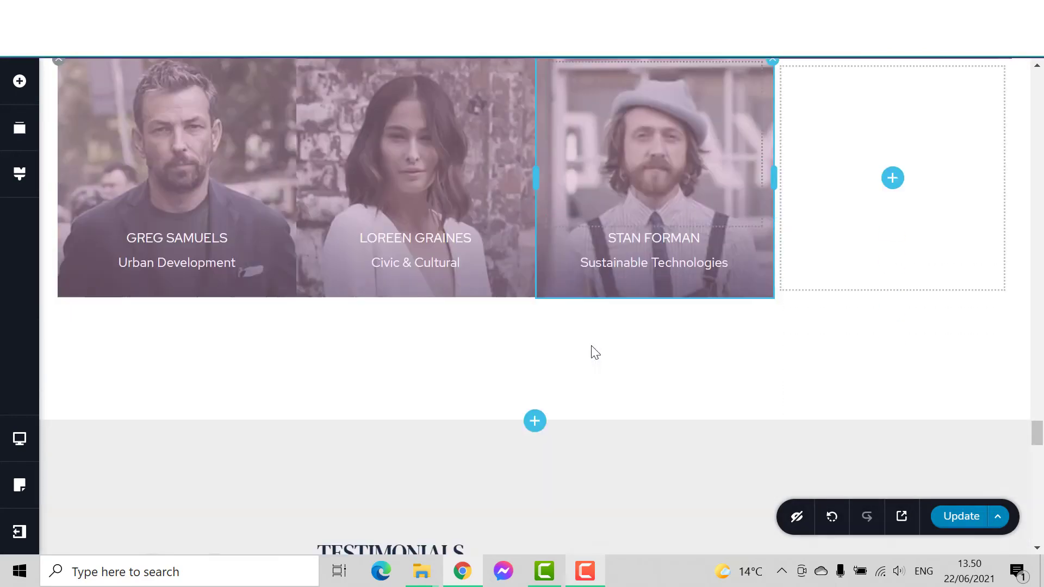
{"action": "scroll", "coordinate": [594, 352], "scroll_direction": "down", "scroll_amount": 15}
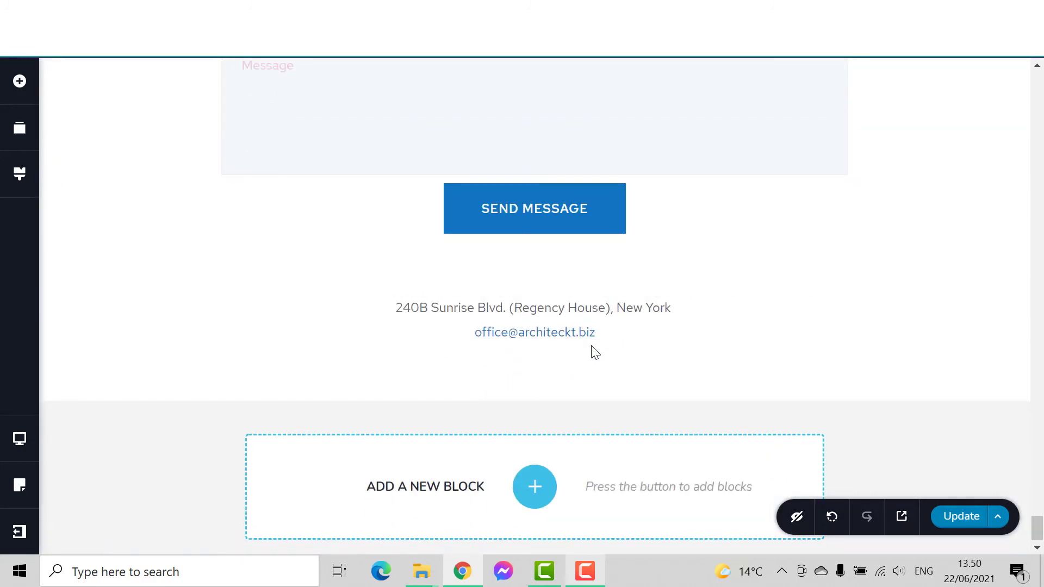
{"action": "scroll", "coordinate": [591, 346], "scroll_direction": "up", "scroll_amount": 12}
{"action": "scroll", "coordinate": [590, 344], "scroll_direction": "down", "scroll_amount": 9}
{"action": "scroll", "coordinate": [590, 348], "scroll_direction": "up", "scroll_amount": 8}
{"action": "scroll", "coordinate": [585, 356], "scroll_direction": "down", "scroll_amount": 8}
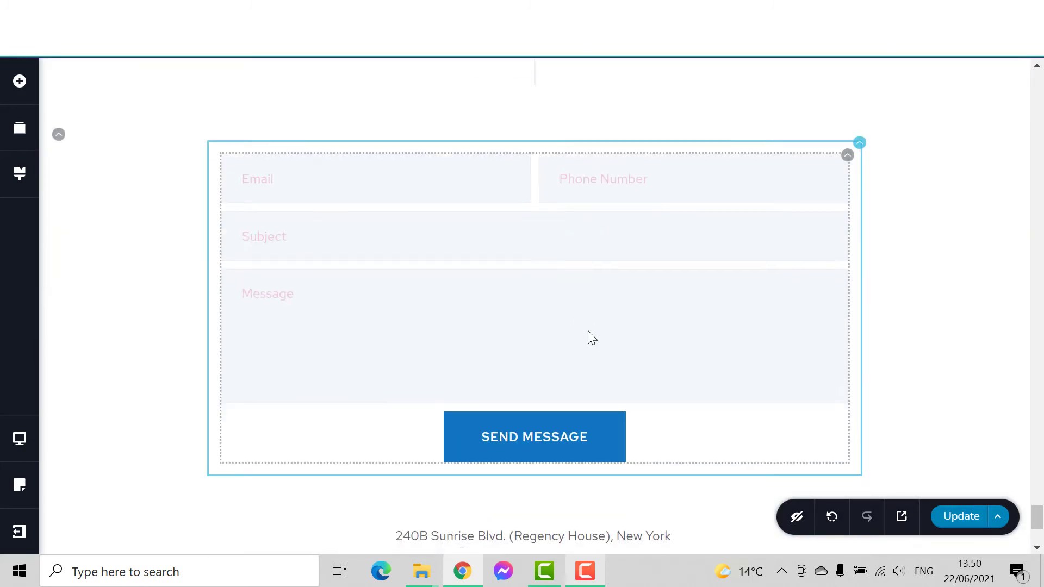
{"action": "scroll", "coordinate": [438, 294], "scroll_direction": "up", "scroll_amount": 10}
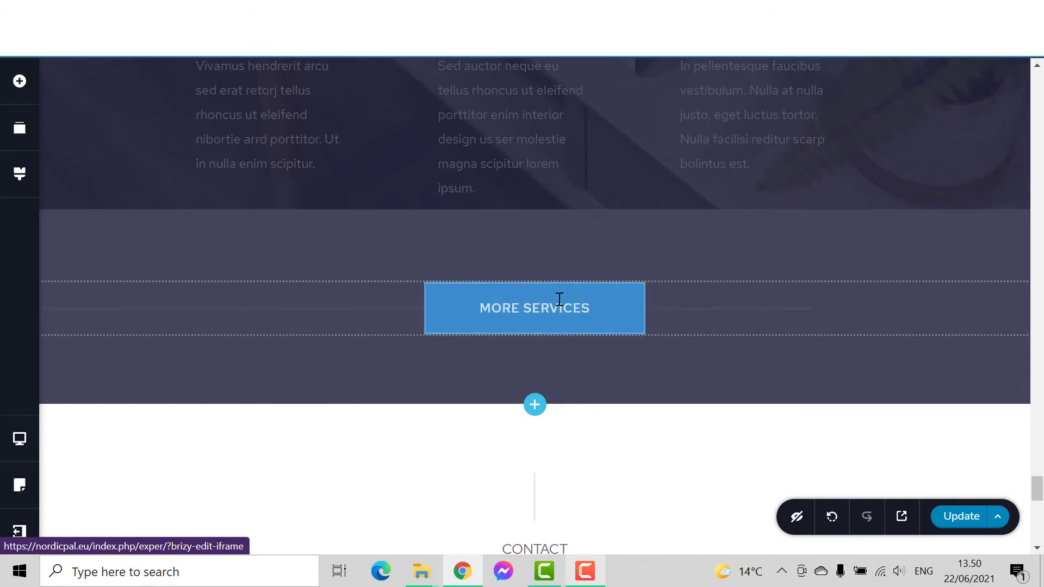
{"action": "scroll", "coordinate": [559, 300], "scroll_direction": "down", "scroll_amount": 10}
{"action": "scroll", "coordinate": [673, 227], "scroll_direction": "up", "scroll_amount": 11}
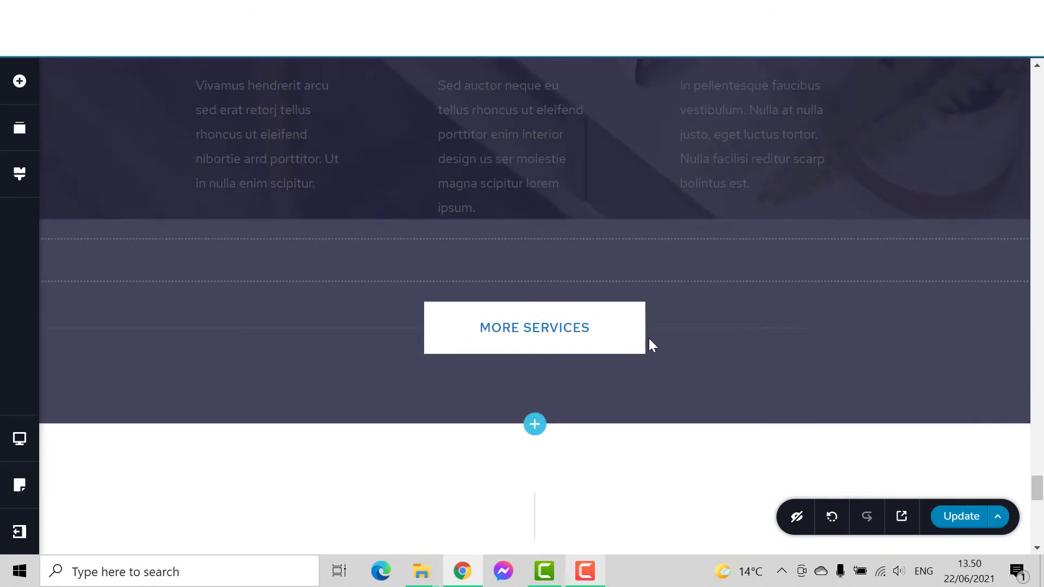
{"action": "scroll", "coordinate": [650, 343], "scroll_direction": "down", "scroll_amount": 8}
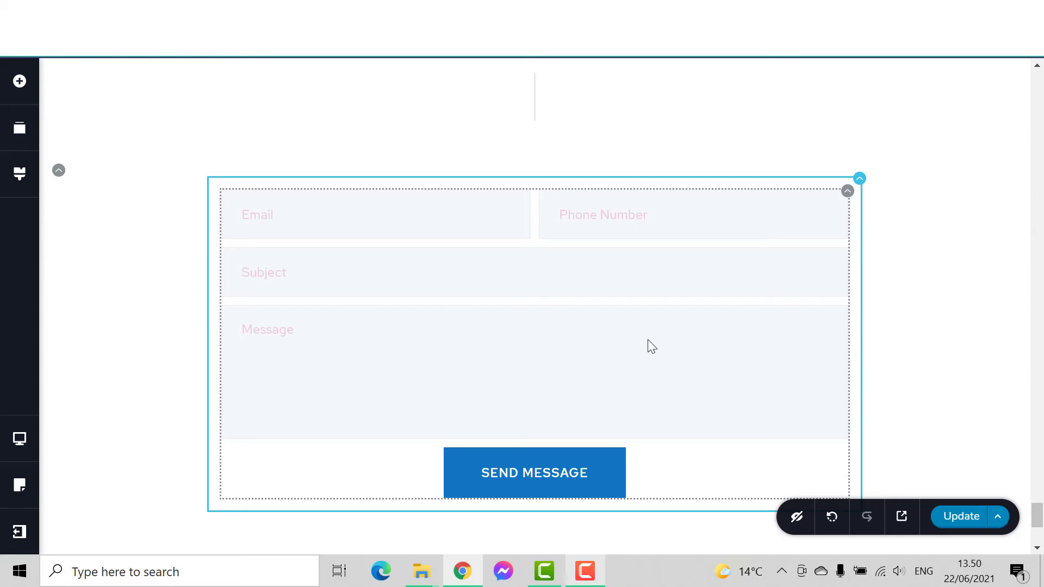
{"action": "scroll", "coordinate": [906, 297], "scroll_direction": "up", "scroll_amount": 7}
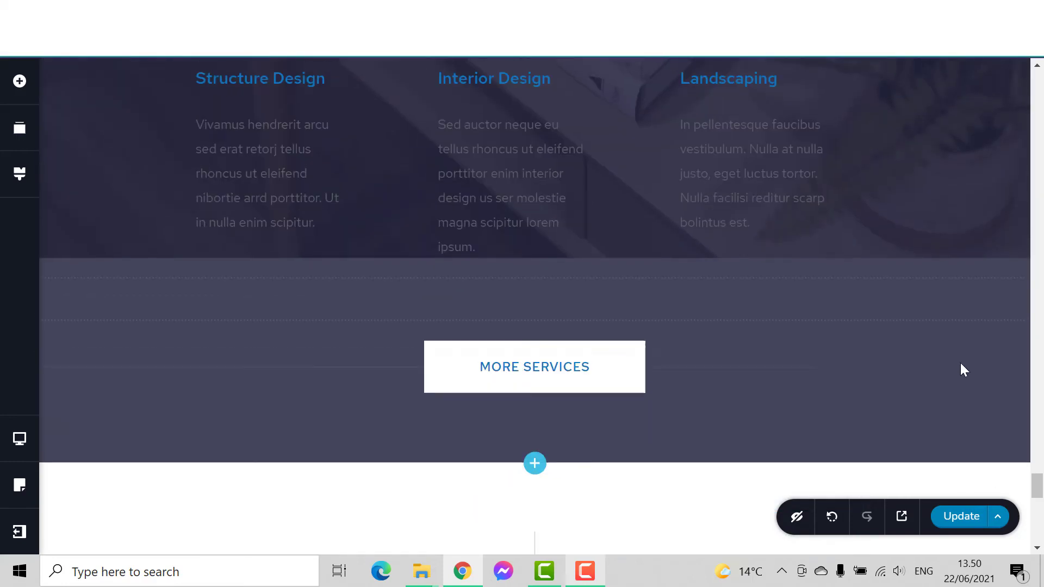
{"action": "left_click", "coordinate": [1038, 469]}
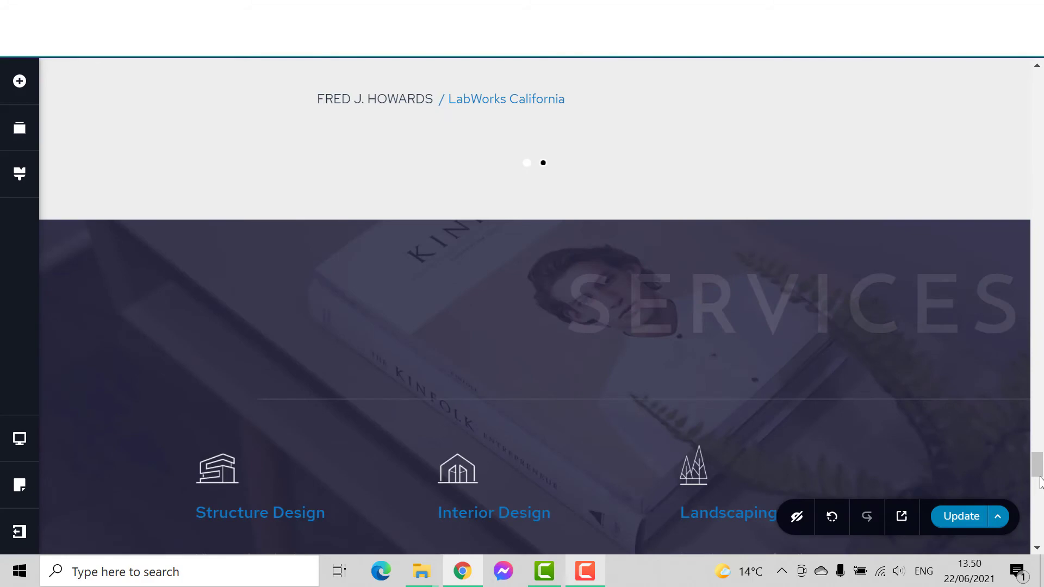
{"action": "mouse_move", "coordinate": [1038, 477]}
{"action": "left_mouse_down"}
{"action": "mouse_move", "coordinate": [1040, 439]}
{"action": "mouse_move", "coordinate": [1040, 461]}
{"action": "left_mouse_up"}
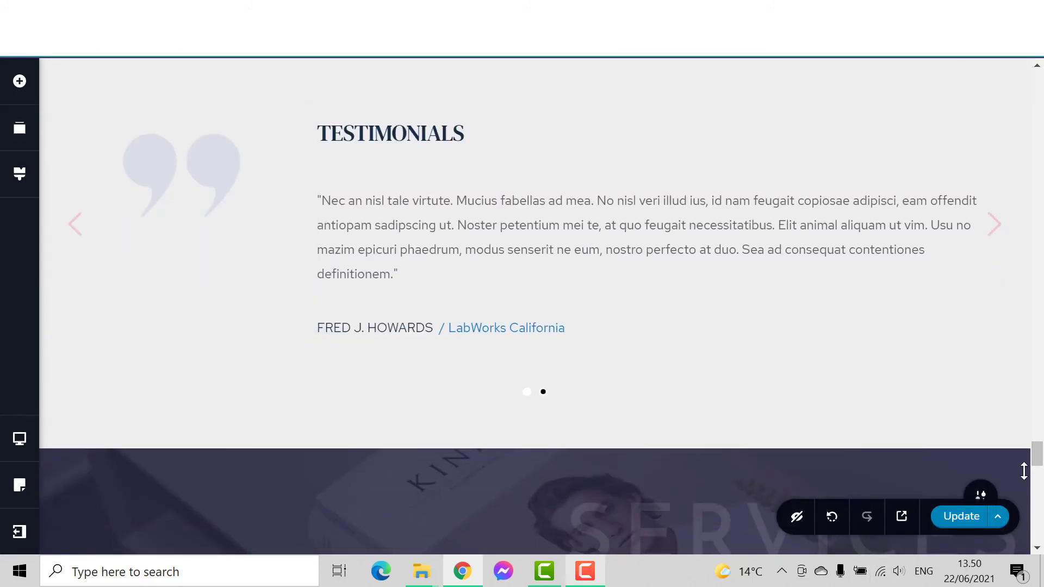
Step: Delete the Reach Us contact section and the Latest Blog Posts section from the page
{"action": "left_click_drag", "start_coordinate": [1039, 463], "coordinate": [1040, 514]}
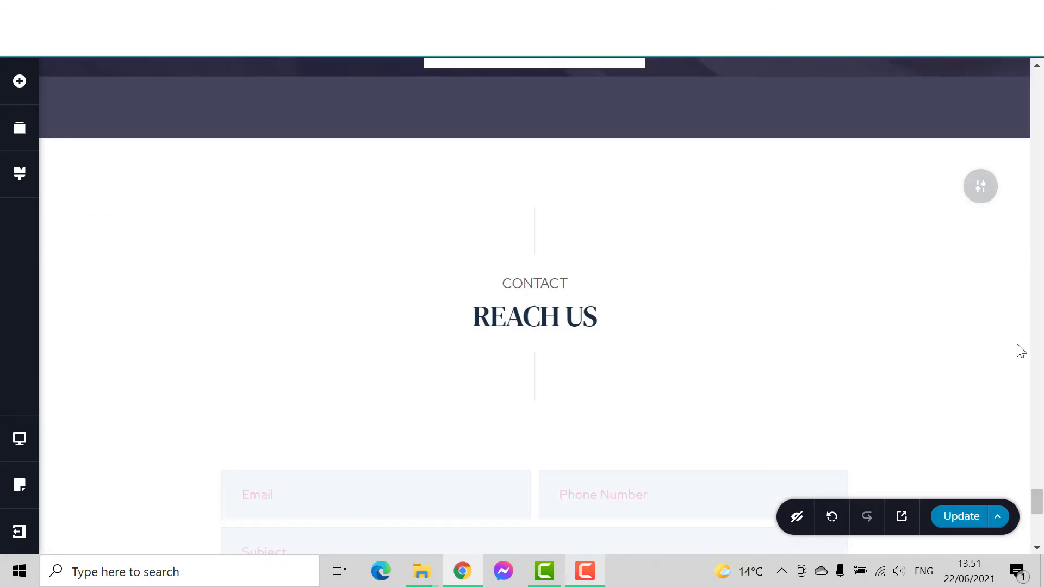
{"action": "left_click", "coordinate": [981, 196]}
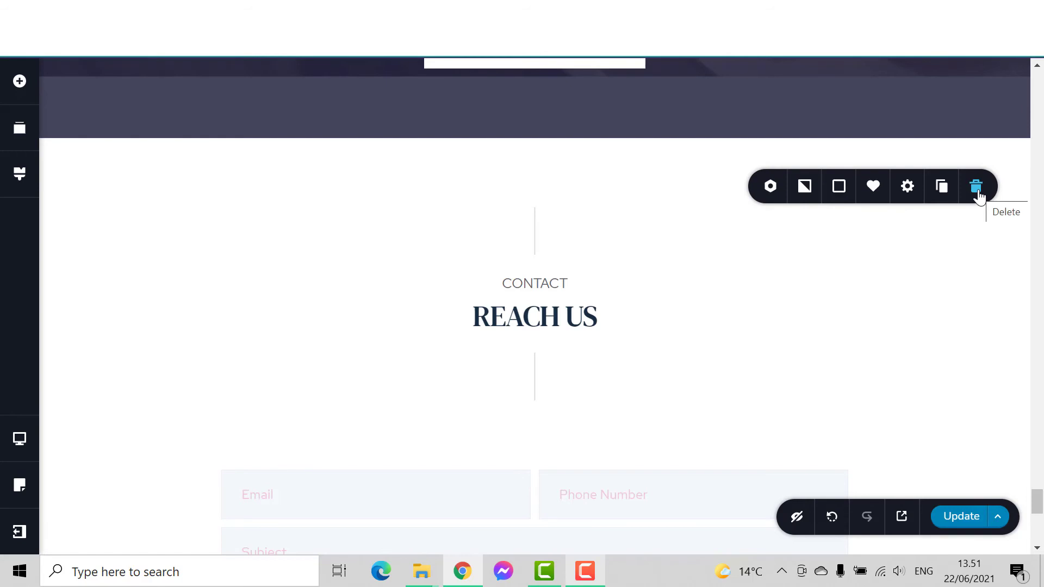
{"action": "left_click", "coordinate": [977, 188]}
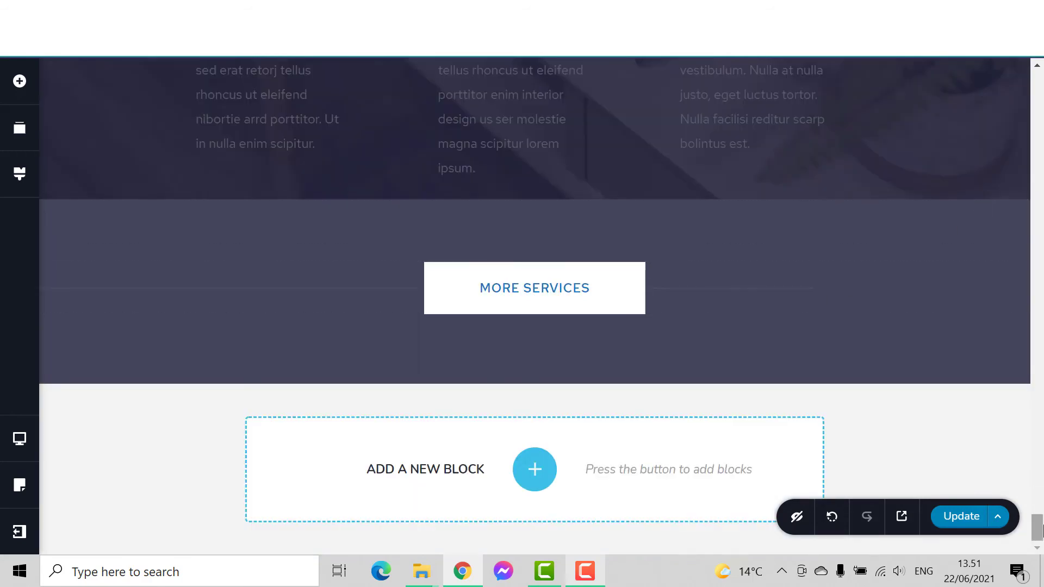
{"action": "left_click_drag", "start_coordinate": [1039, 519], "coordinate": [1042, 366]}
{"action": "left_click", "coordinate": [980, 259]}
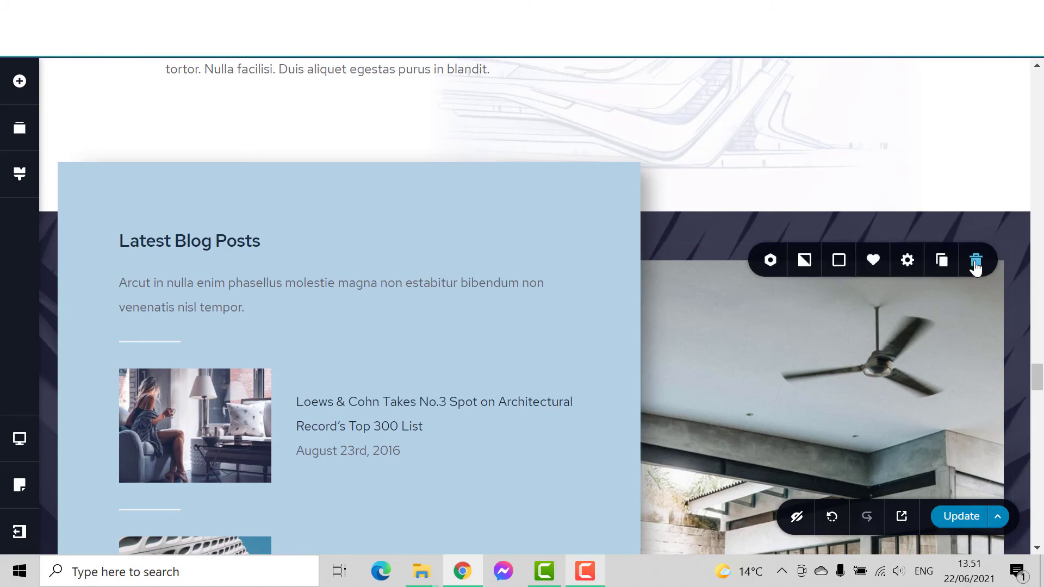
Step: Delete the Services section with the M food, Ital and S food columns below the See Portfolio button
{"action": "left_click_drag", "start_coordinate": [1040, 402], "coordinate": [1041, 183]}
{"action": "scroll", "coordinate": [1006, 217], "scroll_direction": "up", "scroll_amount": 1}
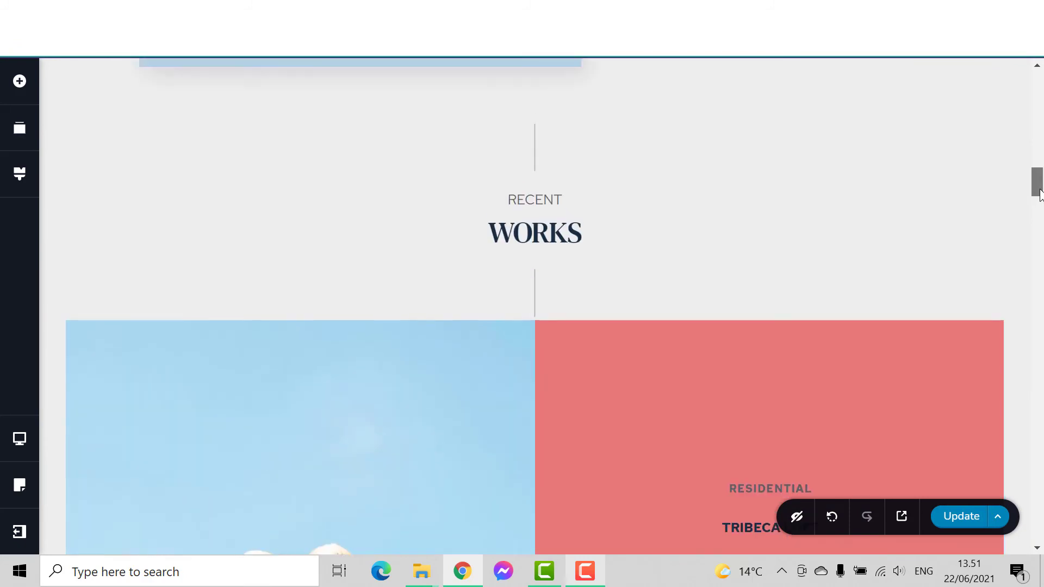
{"action": "scroll", "coordinate": [1006, 158], "scroll_direction": "down", "scroll_amount": 3}
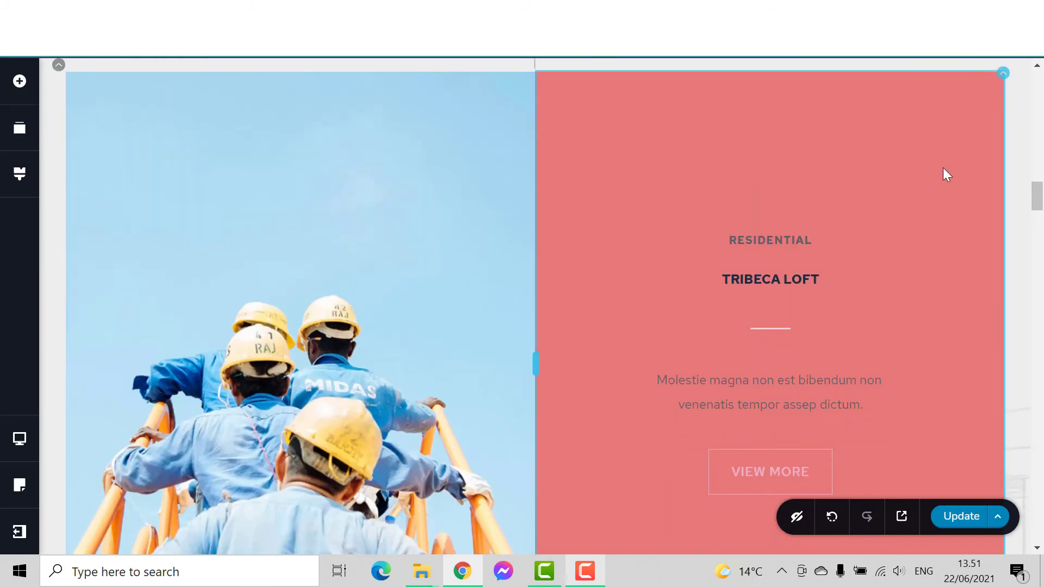
{"action": "scroll", "coordinate": [978, 180], "scroll_direction": "up", "scroll_amount": 1}
{"action": "scroll", "coordinate": [844, 199], "scroll_direction": "up", "scroll_amount": 2}
{"action": "scroll", "coordinate": [1020, 191], "scroll_direction": "up", "scroll_amount": 4}
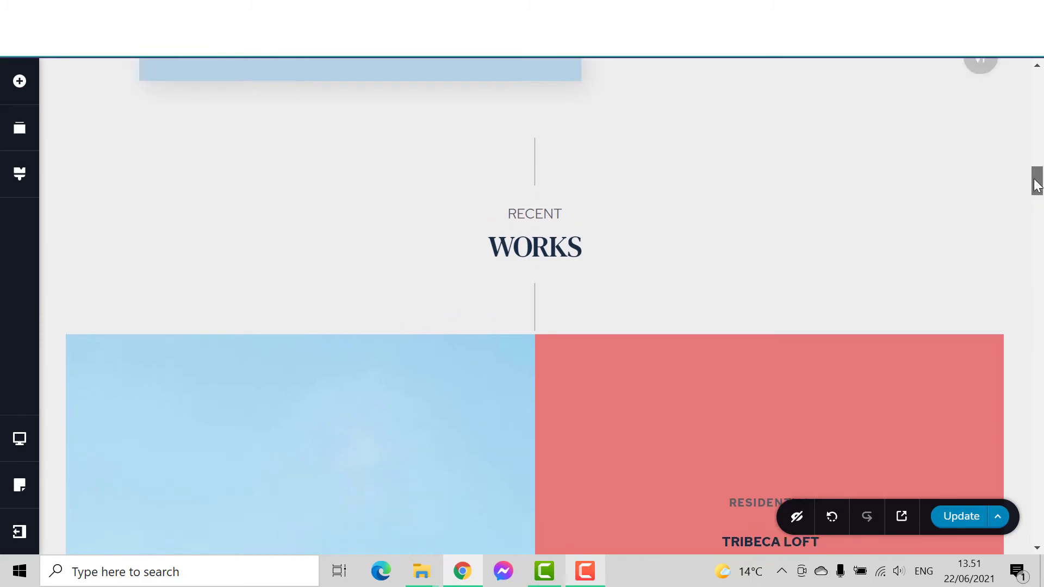
{"action": "left_click_drag", "start_coordinate": [1037, 167], "coordinate": [1043, 317]}
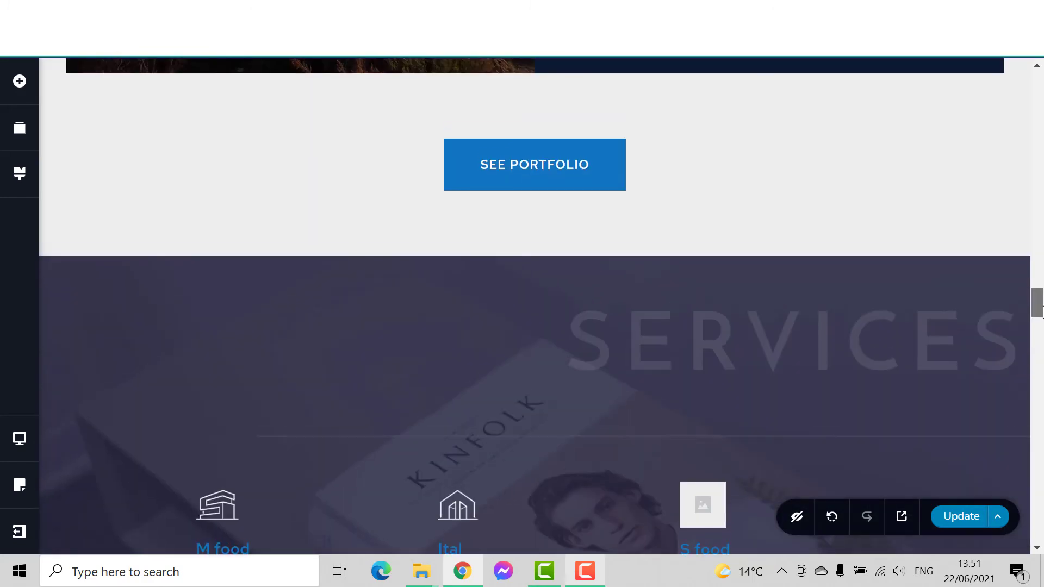
{"action": "left_click", "coordinate": [981, 304]}
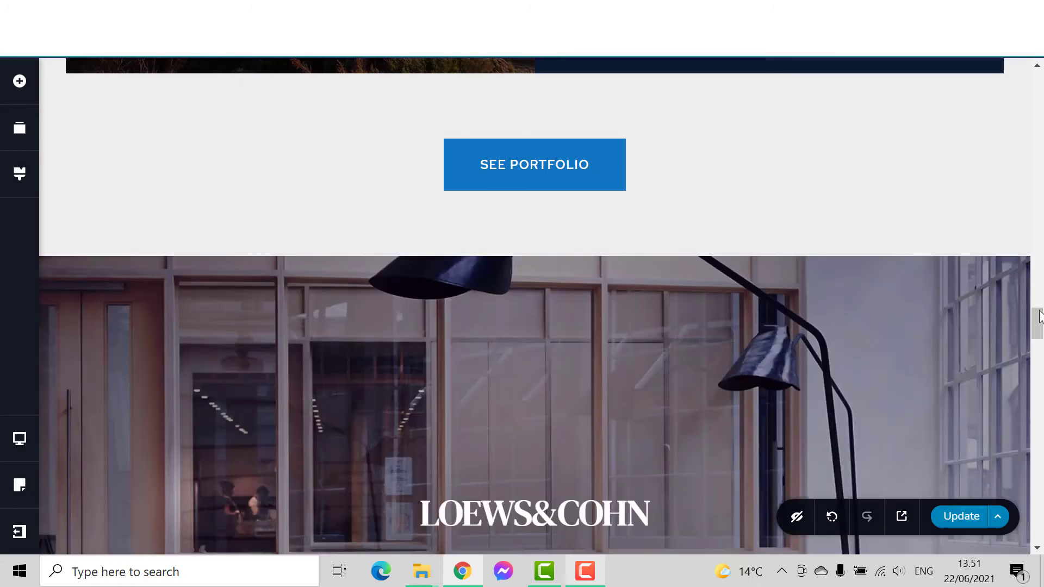
Step: Insert the light Kit #1 block "10 Questions About Tokyo Night Life" between the Loews & Cohn hero image and the About Us section
{"action": "left_click_drag", "start_coordinate": [1043, 326], "coordinate": [1043, 324]}
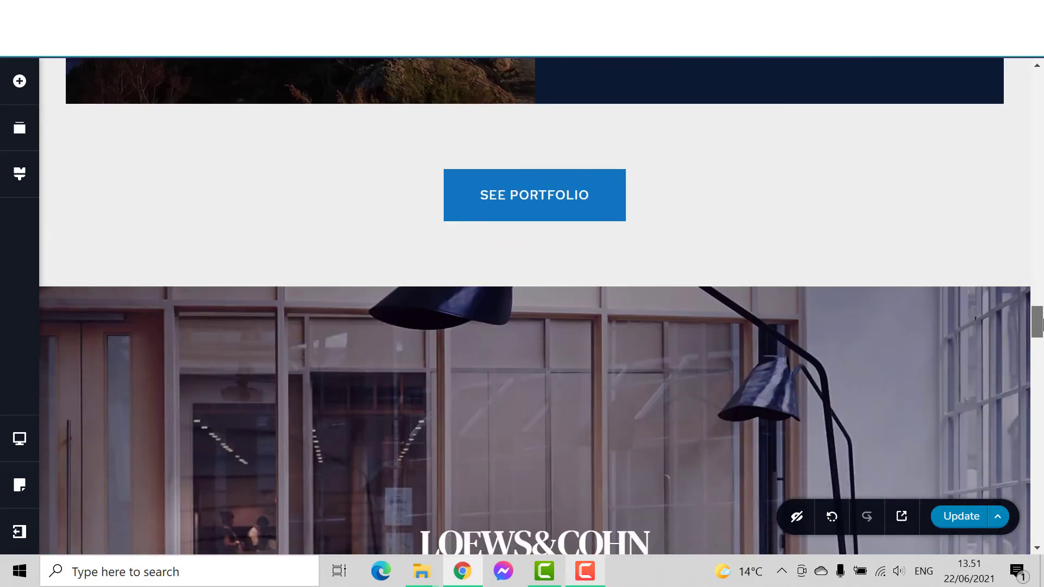
{"action": "scroll", "coordinate": [687, 435], "scroll_direction": "down", "scroll_amount": 9}
{"action": "scroll", "coordinate": [688, 435], "scroll_direction": "down", "scroll_amount": 5}
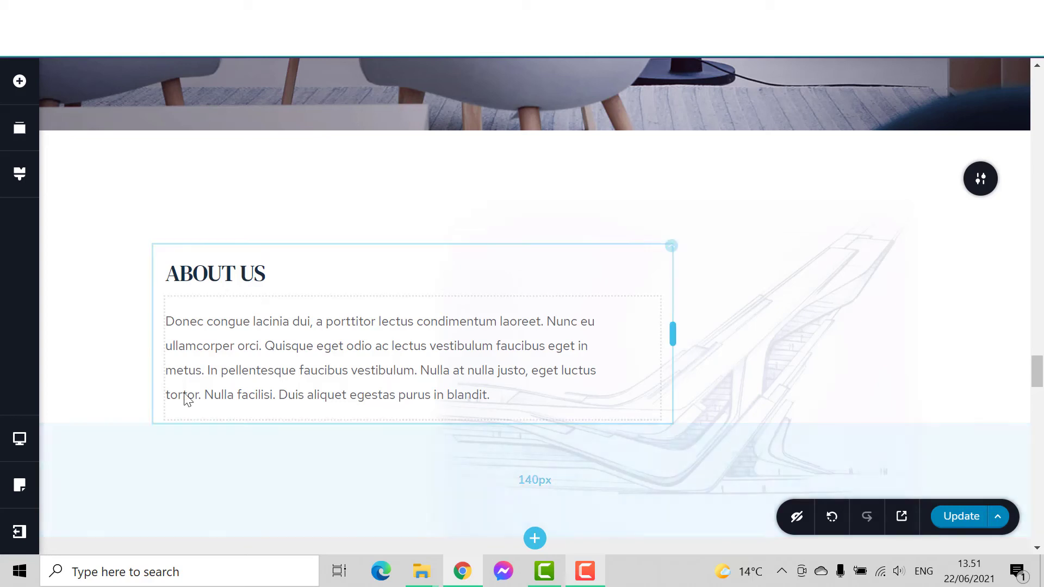
{"action": "scroll", "coordinate": [283, 310], "scroll_direction": "up", "scroll_amount": 5}
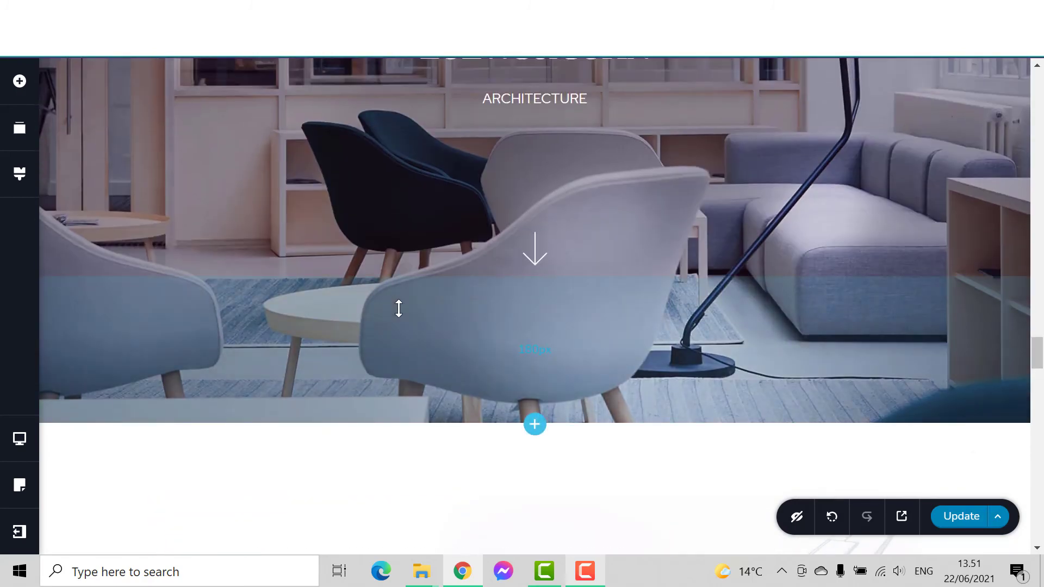
{"action": "scroll", "coordinate": [587, 268], "scroll_direction": "down", "scroll_amount": 5}
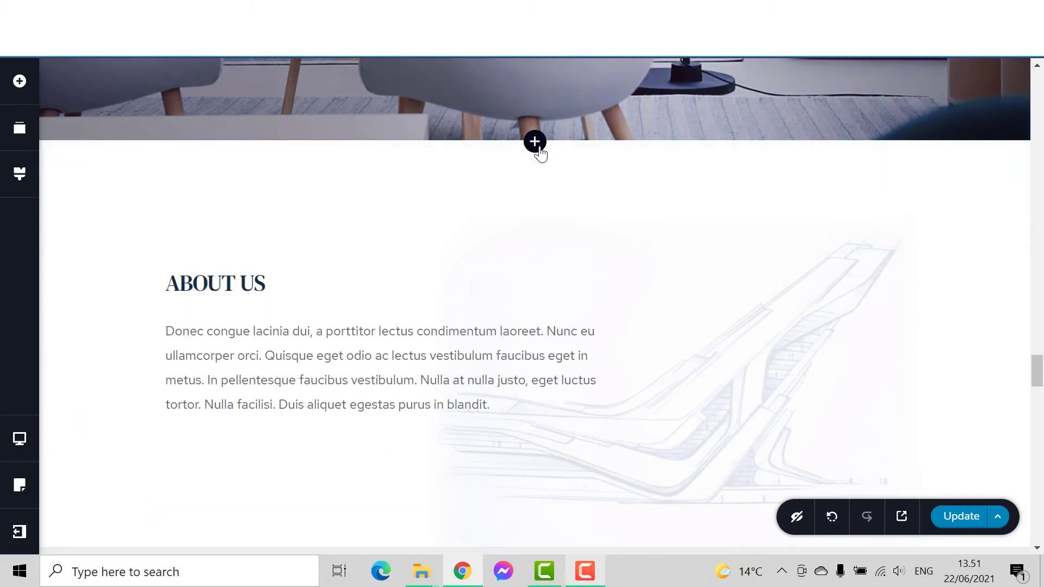
{"action": "left_click", "coordinate": [536, 144]}
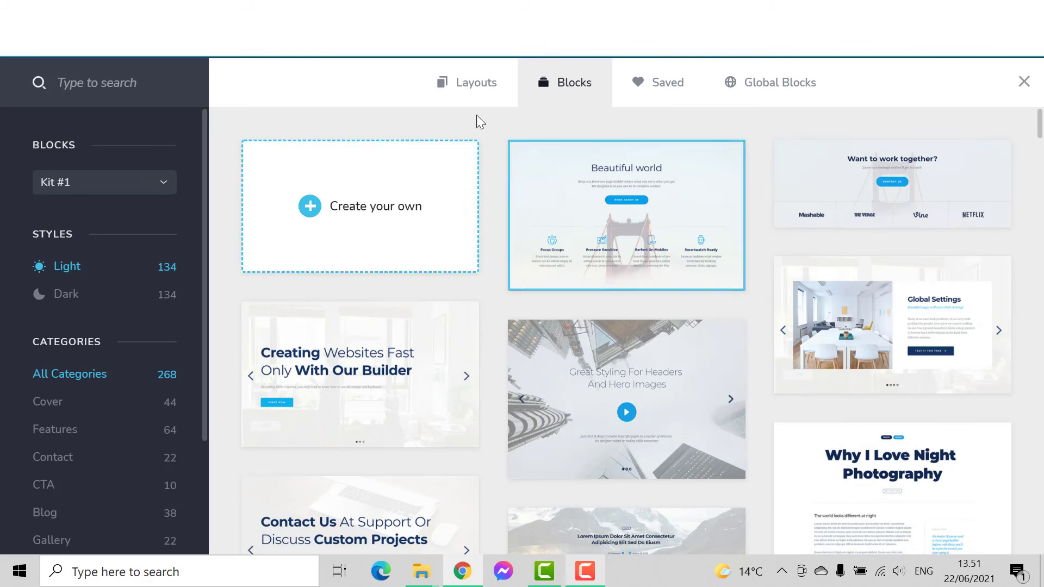
{"action": "left_click", "coordinate": [477, 82]}
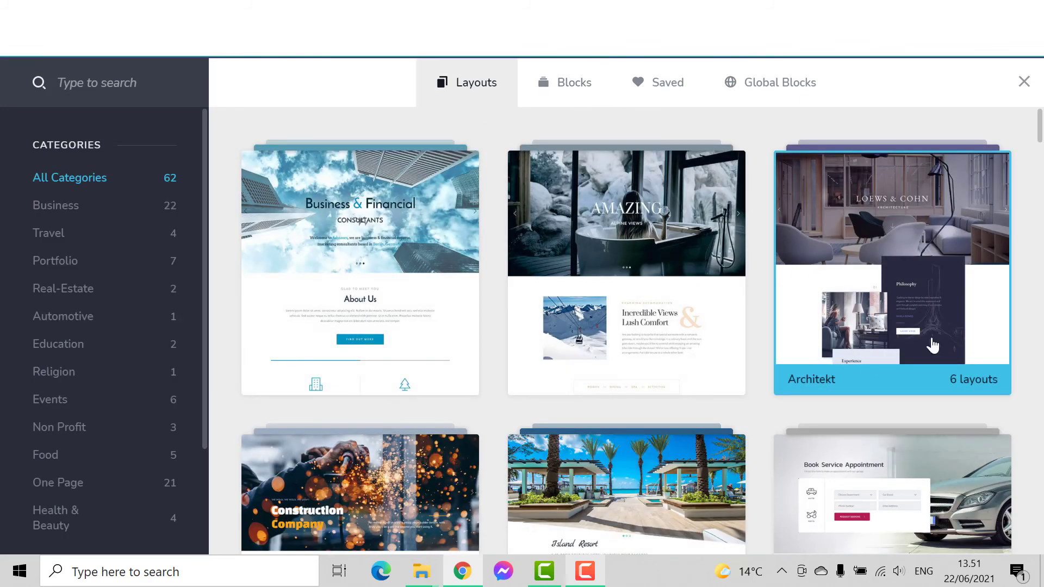
{"action": "left_click", "coordinate": [562, 96]}
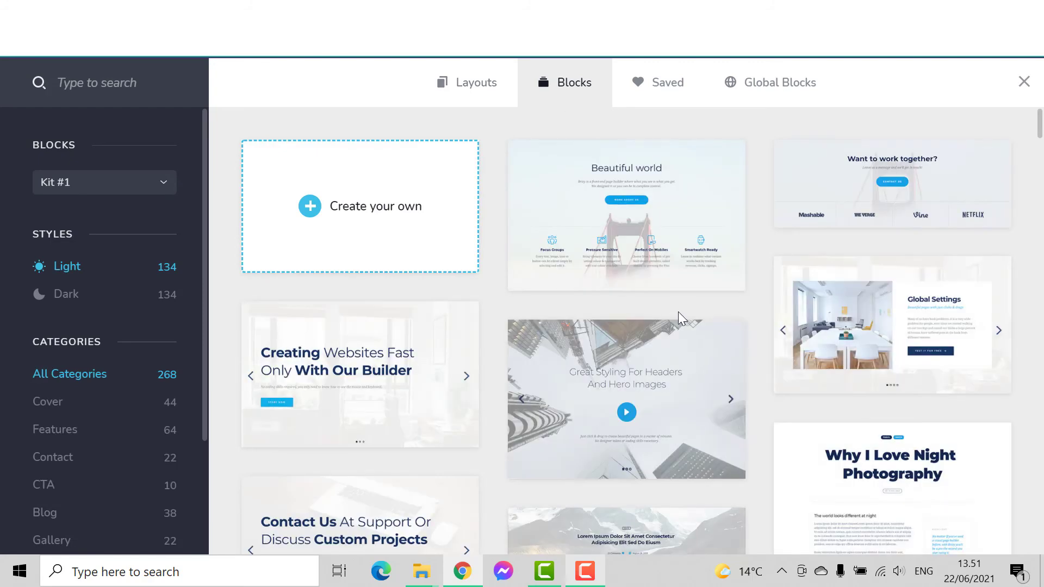
{"action": "scroll", "coordinate": [679, 318], "scroll_direction": "down", "scroll_amount": 5}
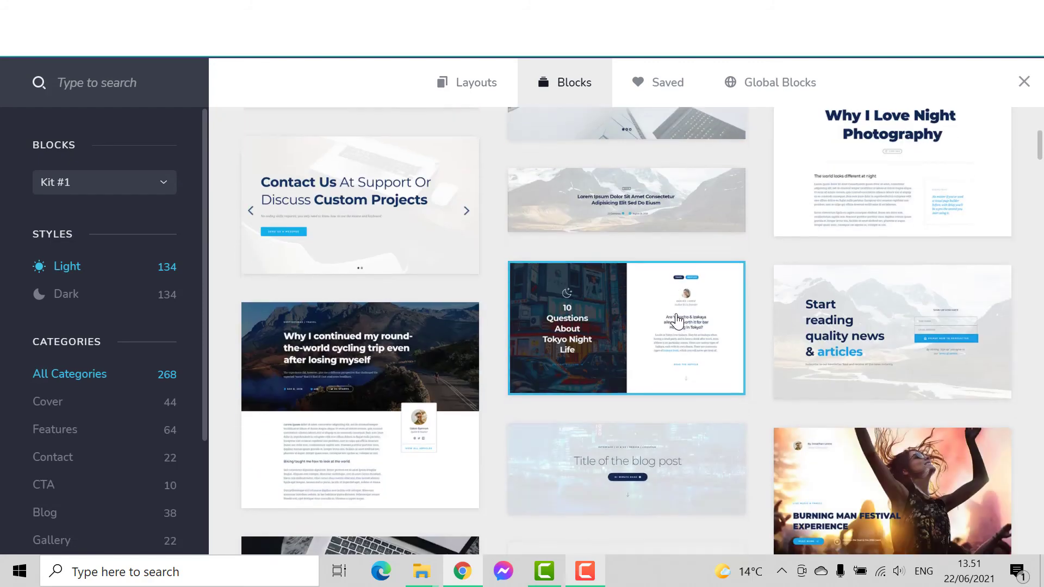
{"action": "scroll", "coordinate": [677, 320], "scroll_direction": "down", "scroll_amount": 1}
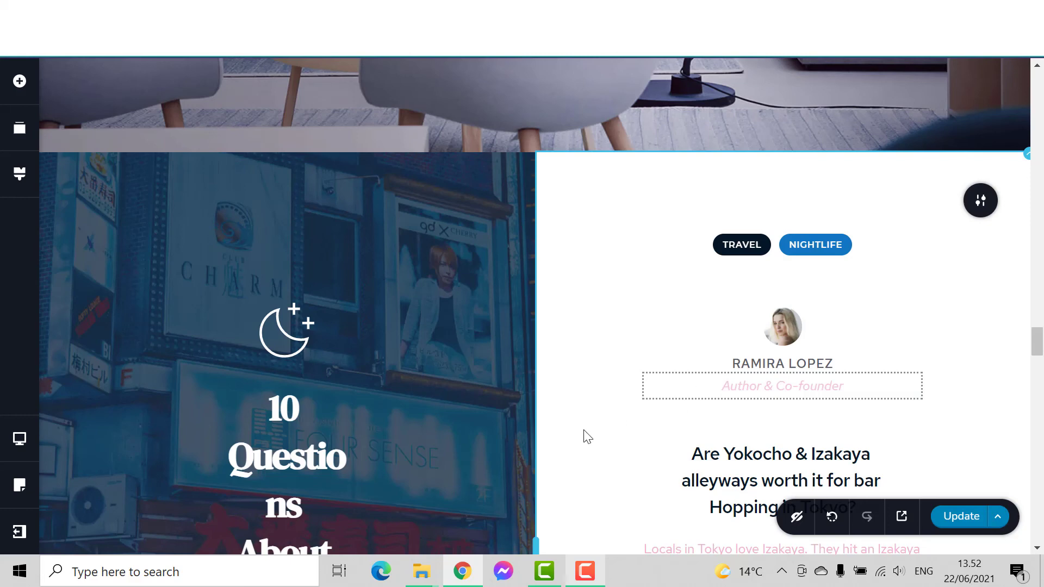
Step: Review the inserted Tokyo Night Life block and how it sits above the About Us and Our Team sections
{"action": "scroll", "coordinate": [577, 440], "scroll_direction": "down", "scroll_amount": 8}
{"action": "scroll", "coordinate": [577, 433], "scroll_direction": "up", "scroll_amount": 6}
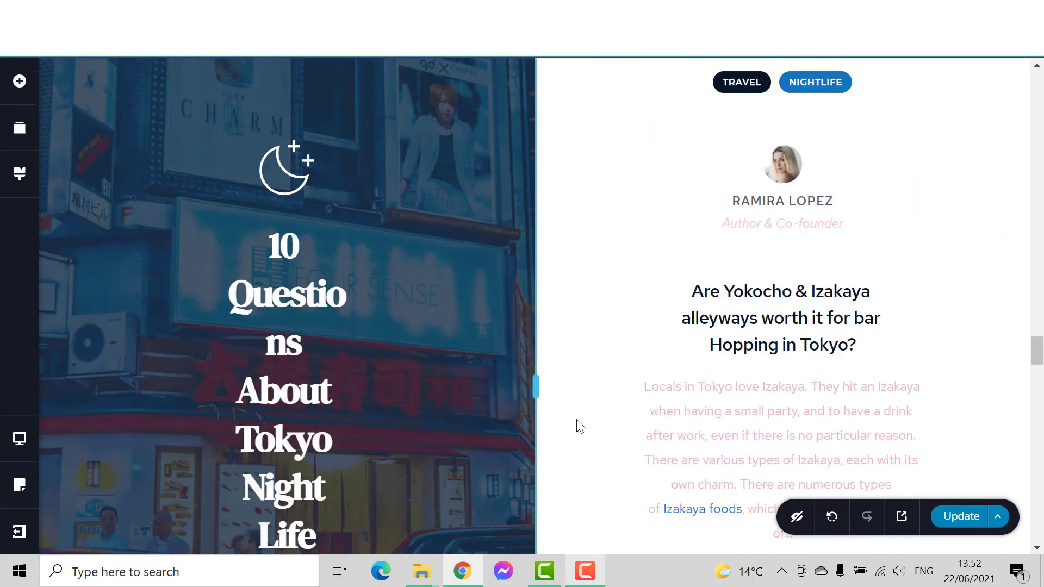
{"action": "scroll", "coordinate": [579, 423], "scroll_direction": "down", "scroll_amount": 10}
{"action": "scroll", "coordinate": [577, 416], "scroll_direction": "up", "scroll_amount": 5}
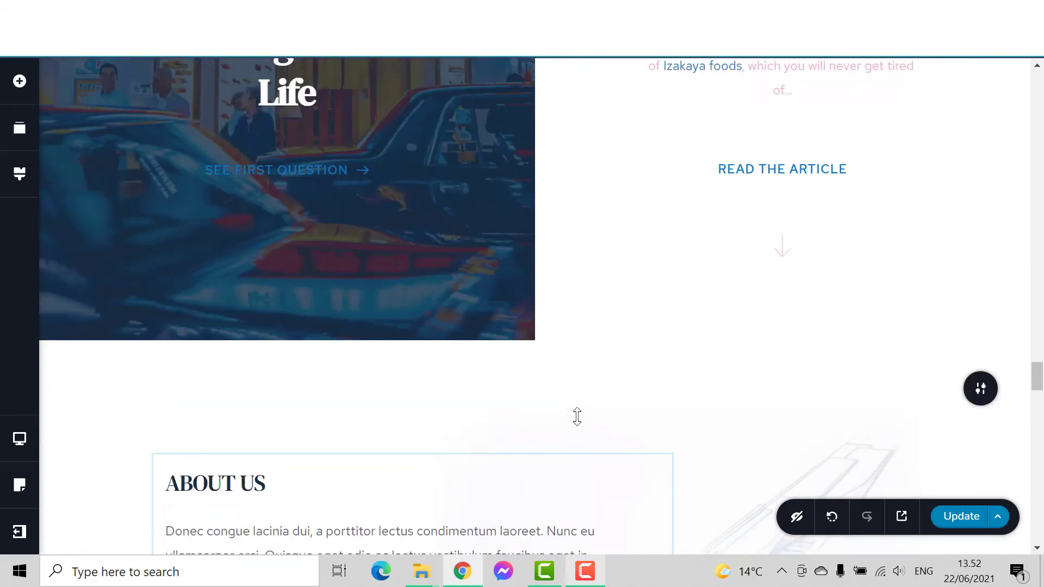
{"action": "scroll", "coordinate": [577, 419], "scroll_direction": "up", "scroll_amount": 7}
{"action": "scroll", "coordinate": [578, 422], "scroll_direction": "down", "scroll_amount": 5}
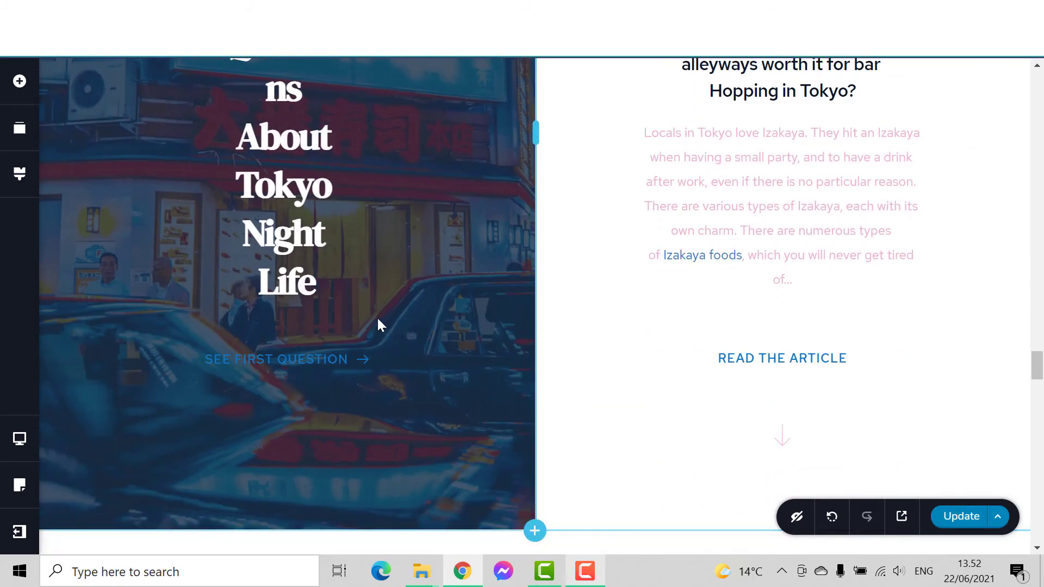
{"action": "scroll", "coordinate": [540, 331], "scroll_direction": "down", "scroll_amount": 5}
{"action": "scroll", "coordinate": [541, 450], "scroll_direction": "down", "scroll_amount": 5}
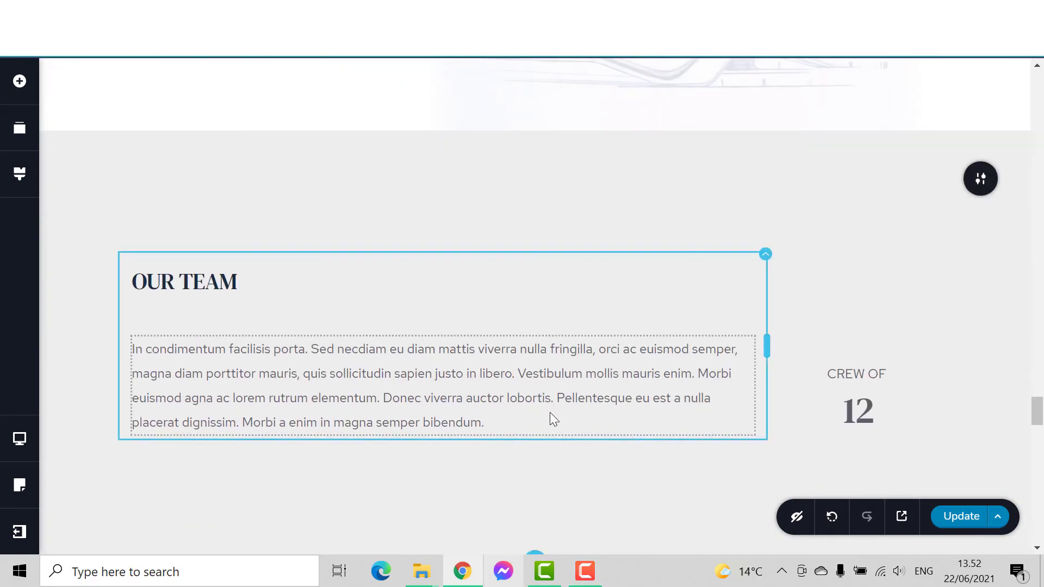
{"action": "scroll", "coordinate": [553, 419], "scroll_direction": "up", "scroll_amount": 12}
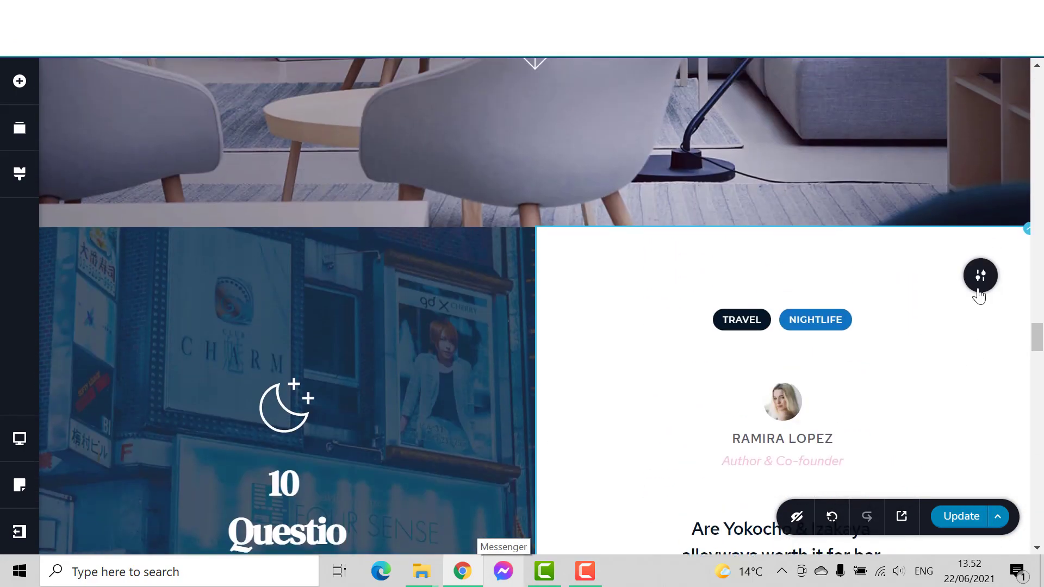
Step: Give the article column of the Tokyo Night Life block a solid muted purple overlay and update the page
{"action": "left_click", "coordinate": [979, 293]}
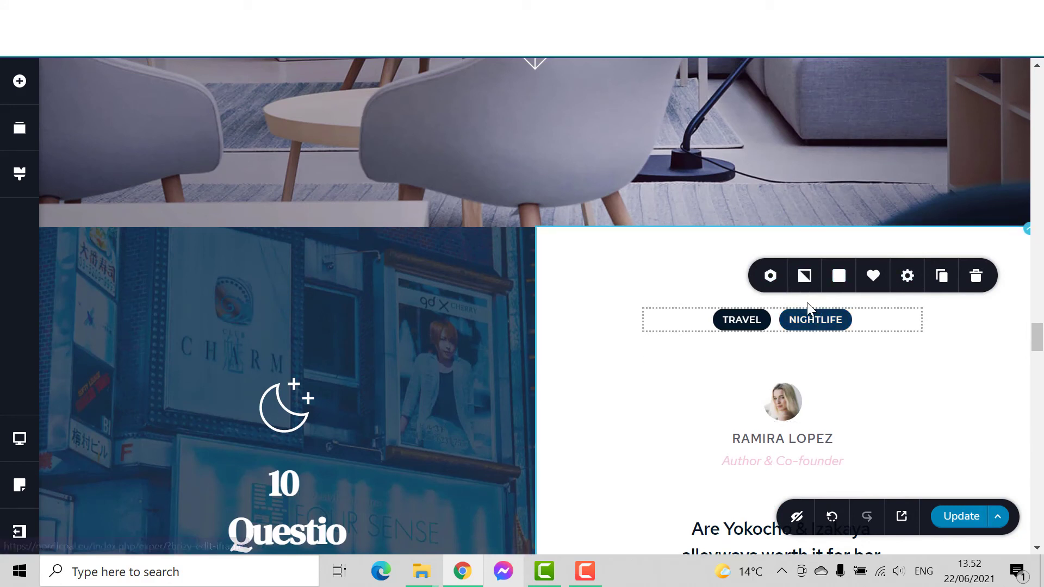
{"action": "left_click", "coordinate": [839, 275]}
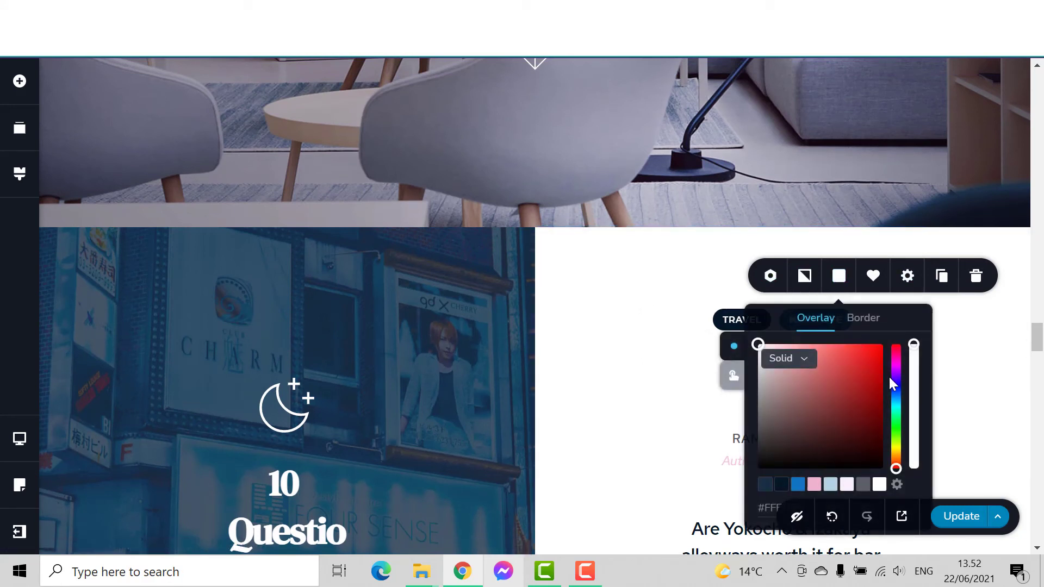
{"action": "left_click_drag", "start_coordinate": [895, 374], "coordinate": [896, 368]}
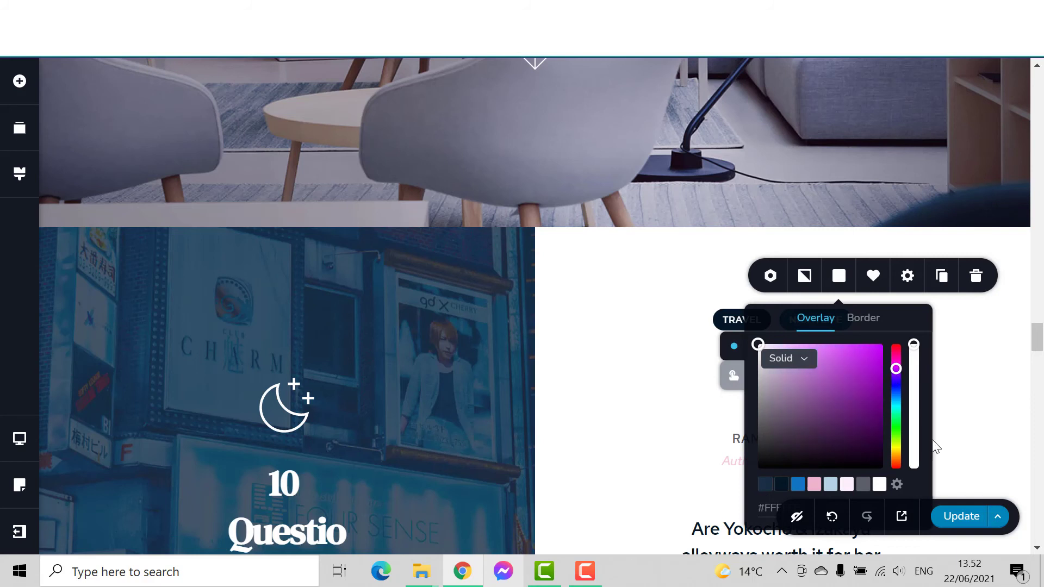
{"action": "left_click", "coordinate": [924, 377]}
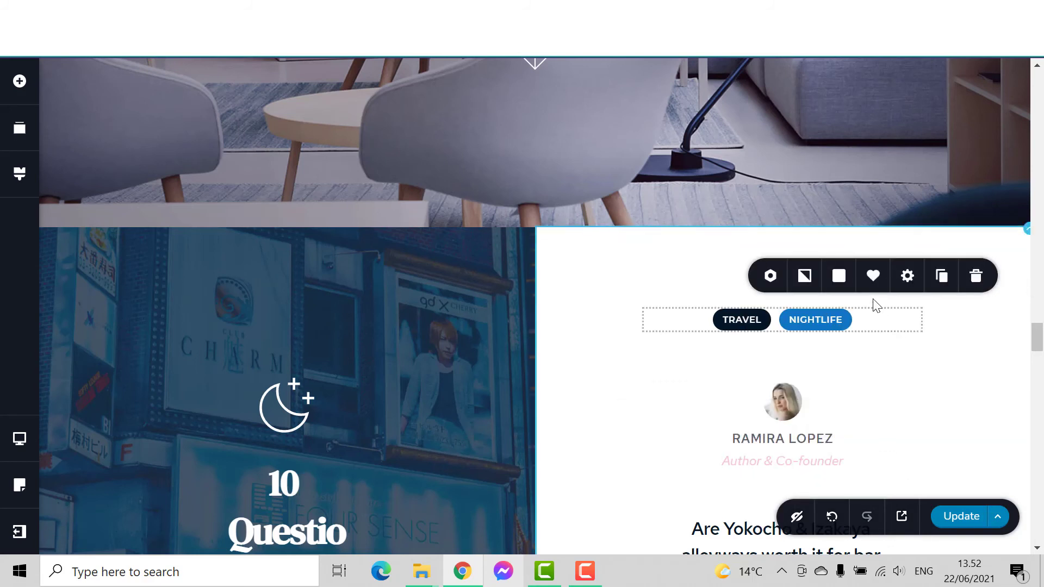
{"action": "left_click", "coordinate": [839, 277]}
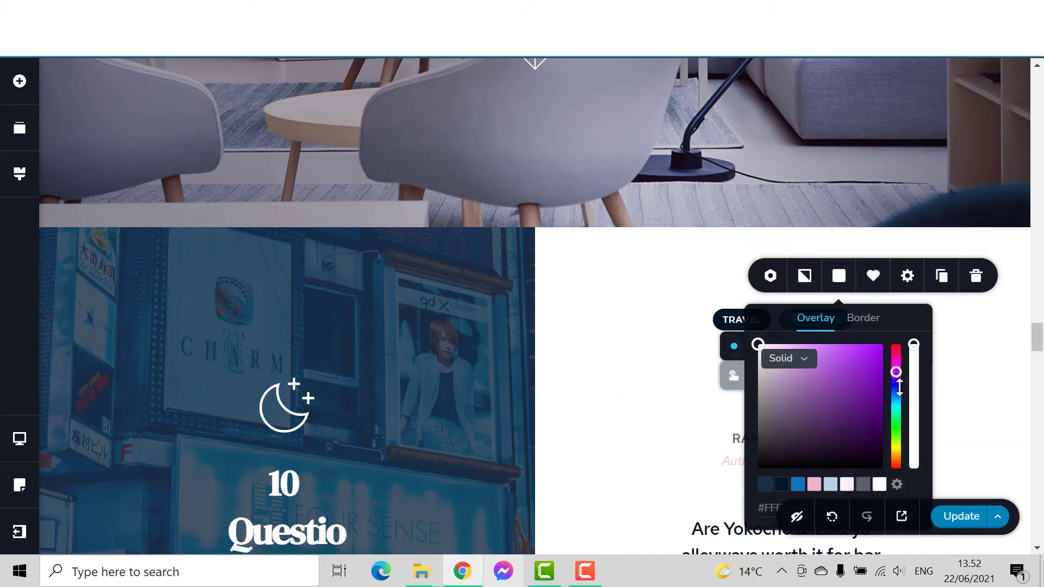
{"action": "mouse_move", "coordinate": [899, 387]}
{"action": "left_mouse_down"}
{"action": "mouse_move", "coordinate": [896, 362]}
{"action": "mouse_move", "coordinate": [901, 372]}
{"action": "mouse_move", "coordinate": [914, 356]}
{"action": "mouse_move", "coordinate": [914, 378]}
{"action": "left_mouse_up"}
{"action": "left_click", "coordinate": [862, 450]}
{"action": "left_click", "coordinate": [823, 403]}
{"action": "left_click", "coordinate": [961, 516]}
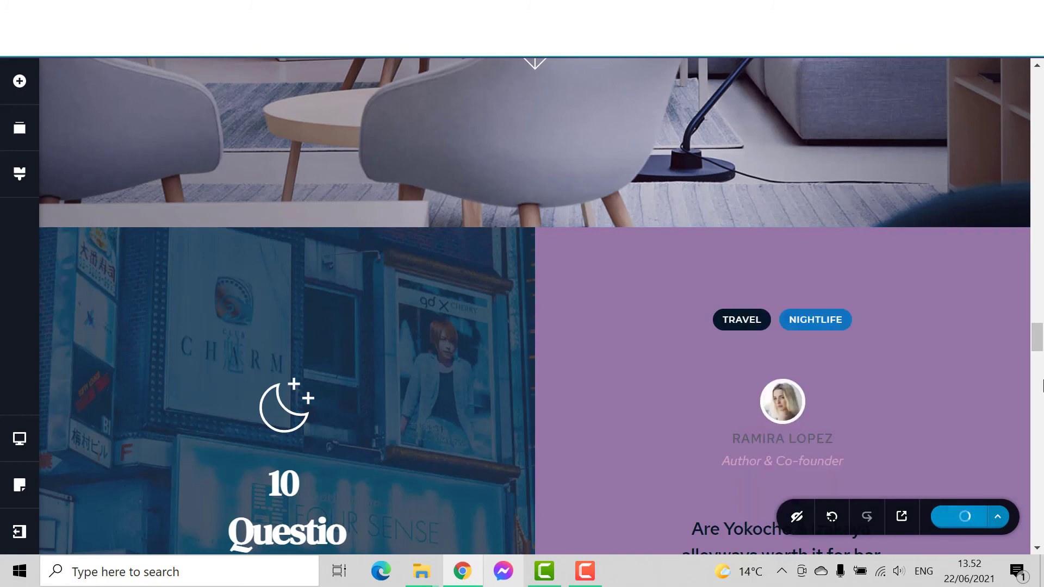
Step: Add a Text element directly below the existing paragraph in the About Us section
{"action": "left_click_drag", "start_coordinate": [1042, 351], "coordinate": [1041, 404]}
{"action": "scroll", "coordinate": [676, 401], "scroll_direction": "up", "scroll_amount": 12}
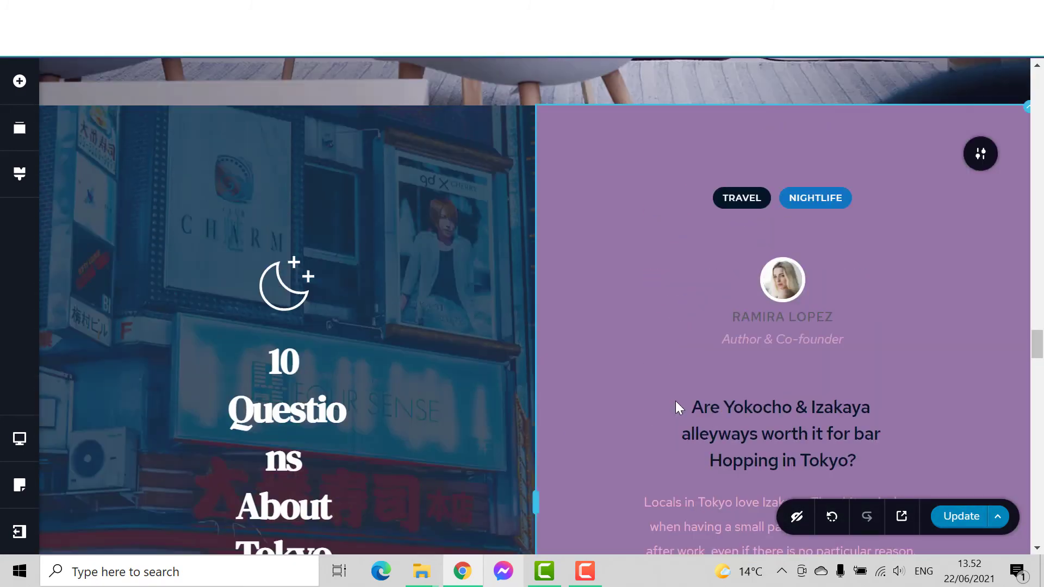
{"action": "scroll", "coordinate": [676, 400], "scroll_direction": "down", "scroll_amount": 15}
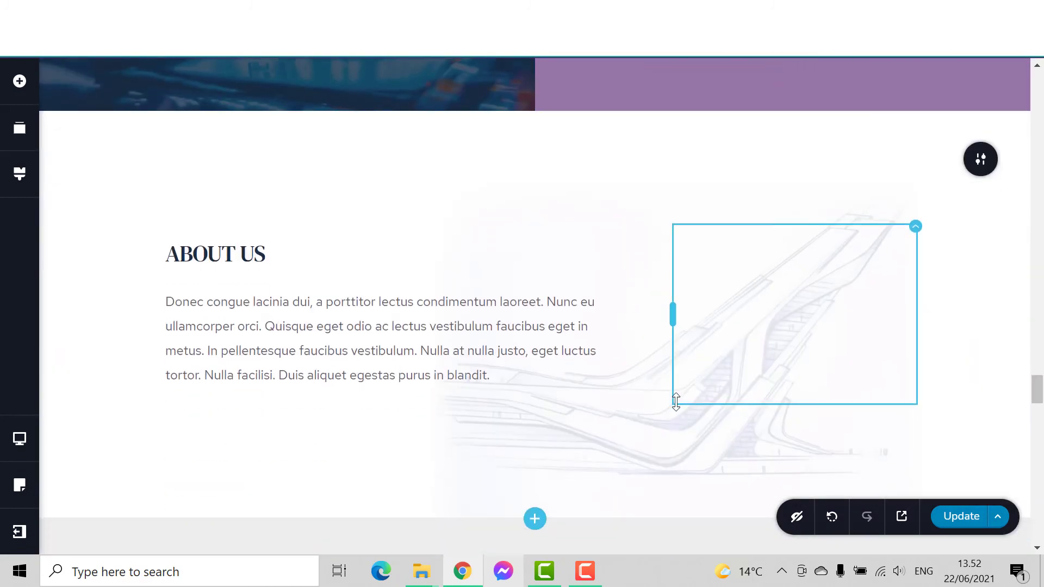
{"action": "scroll", "coordinate": [676, 402], "scroll_direction": "up", "scroll_amount": 5}
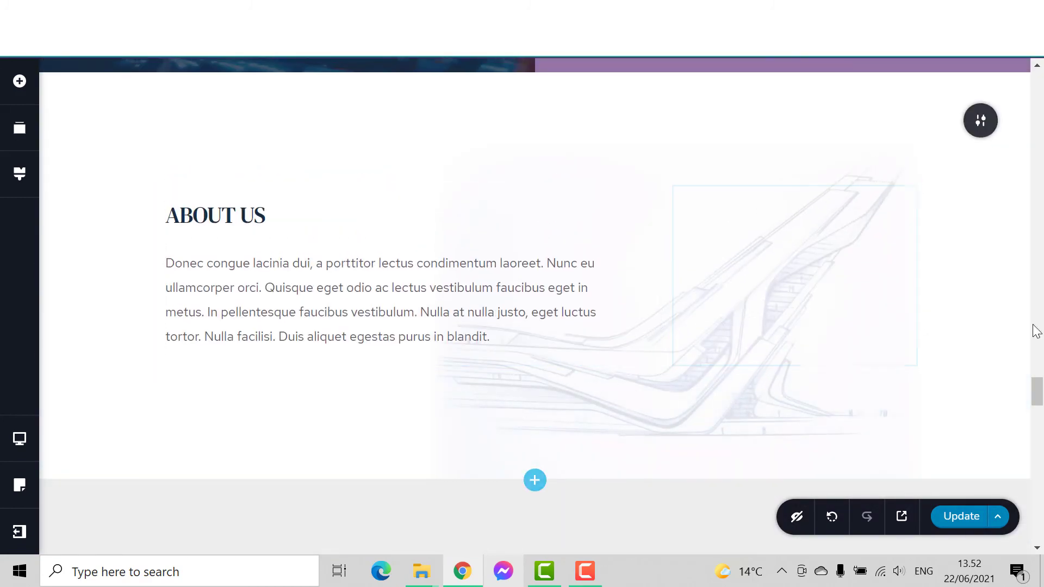
{"action": "left_click", "coordinate": [20, 81]}
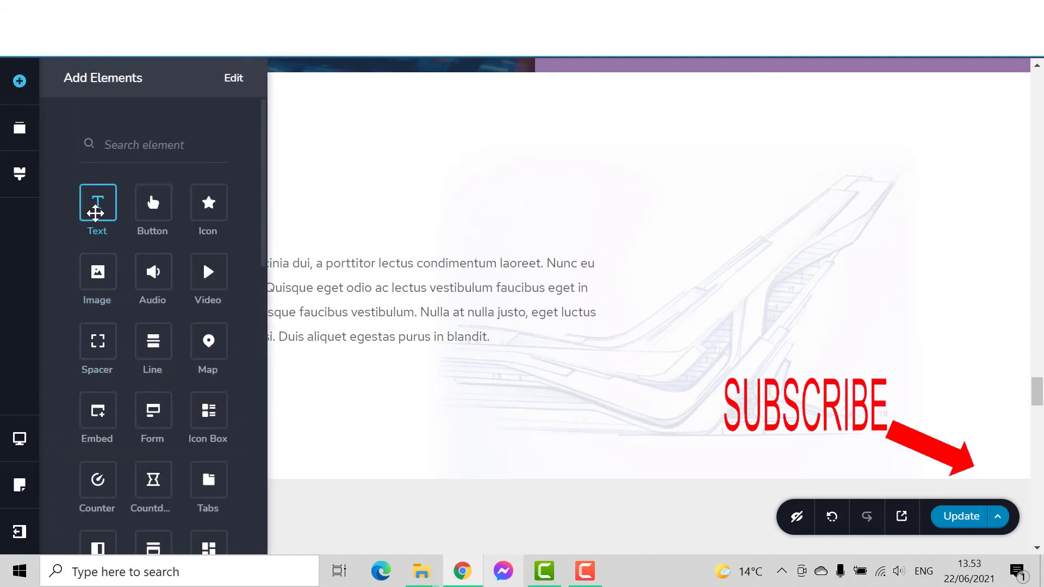
{"action": "left_click_drag", "start_coordinate": [115, 235], "coordinate": [194, 273]}
{"action": "left_click_drag", "start_coordinate": [380, 384], "coordinate": [387, 375]}
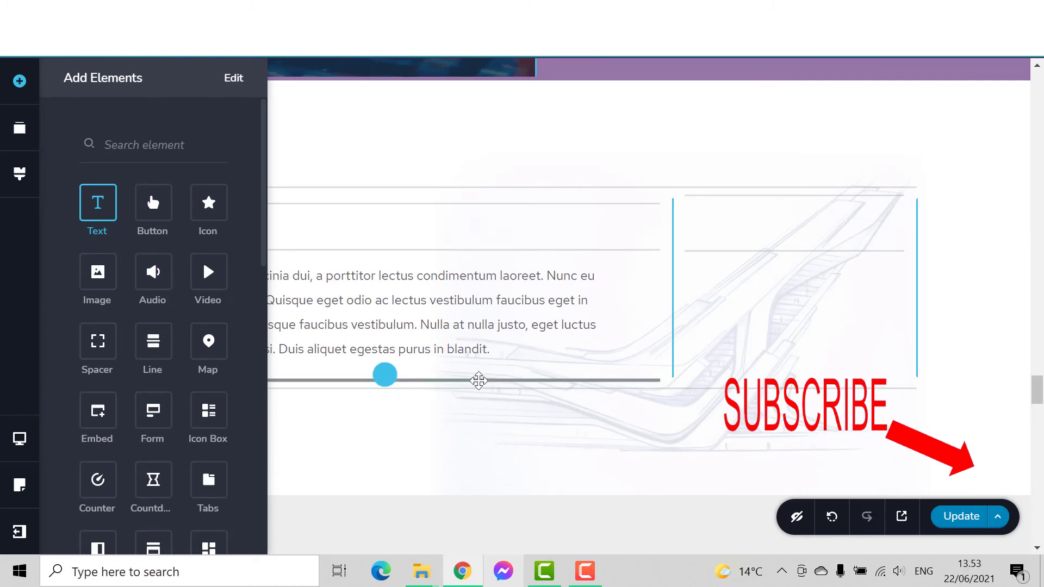
{"action": "left_click_drag", "start_coordinate": [522, 375], "coordinate": [525, 380]}
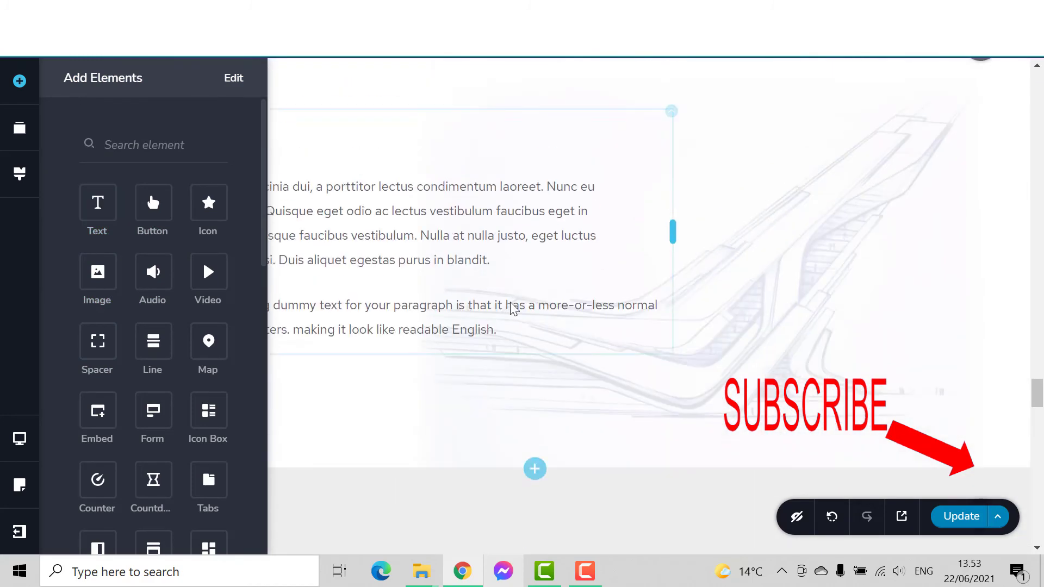